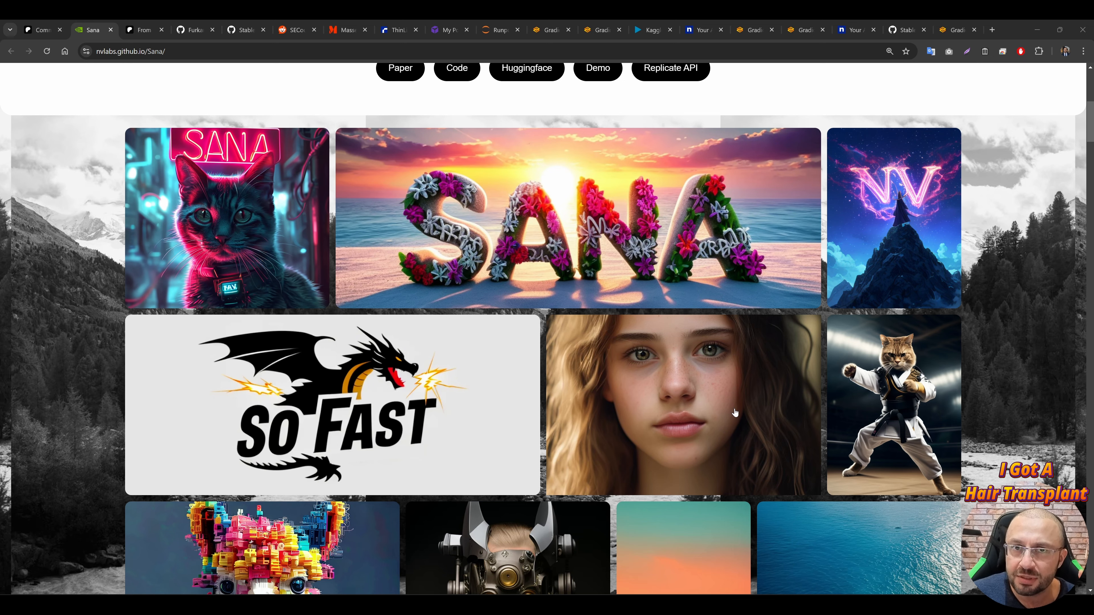
Step: Browse the sample image gallery on the NVIDIA Labs Sana project page
scroll(739, 409, "down", 1)
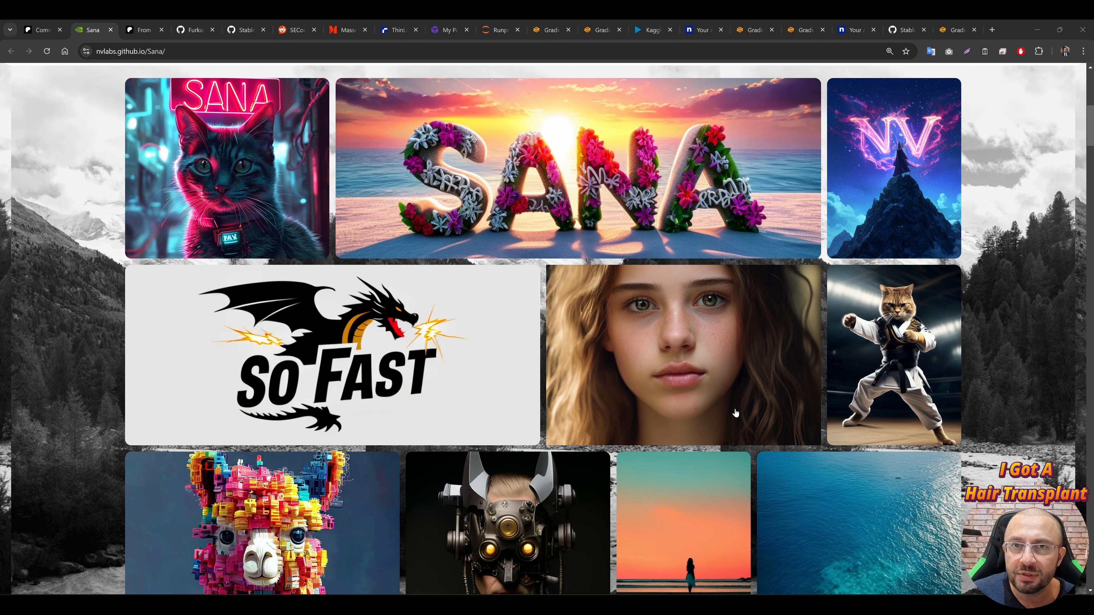
scroll(689, 390, "down", 1)
scroll(693, 394, "down", 1)
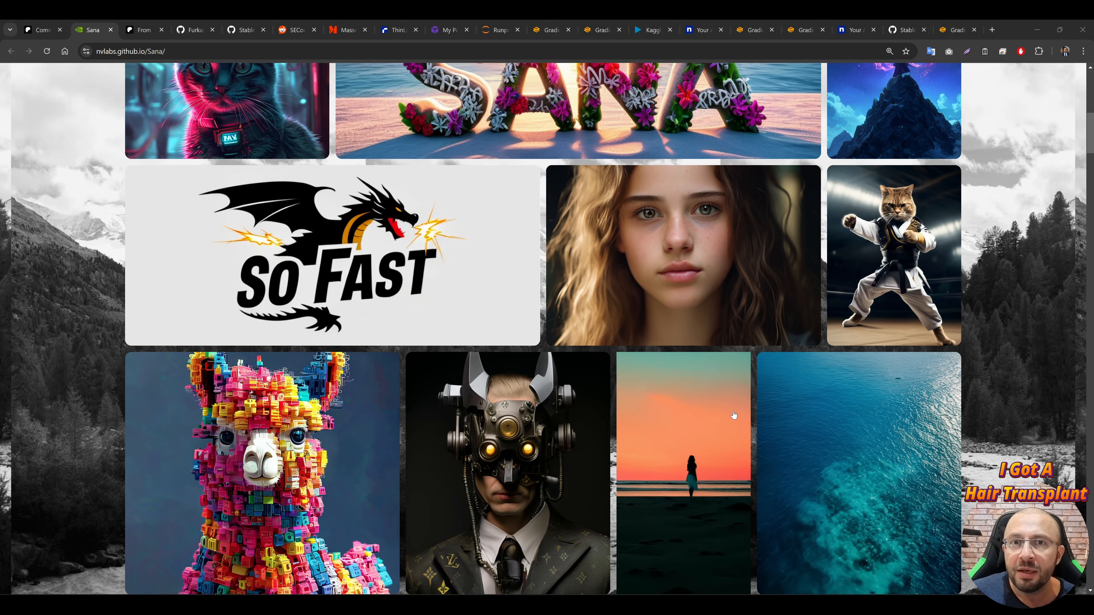
scroll(814, 439, "down", 1)
scroll(809, 443, "down", 1)
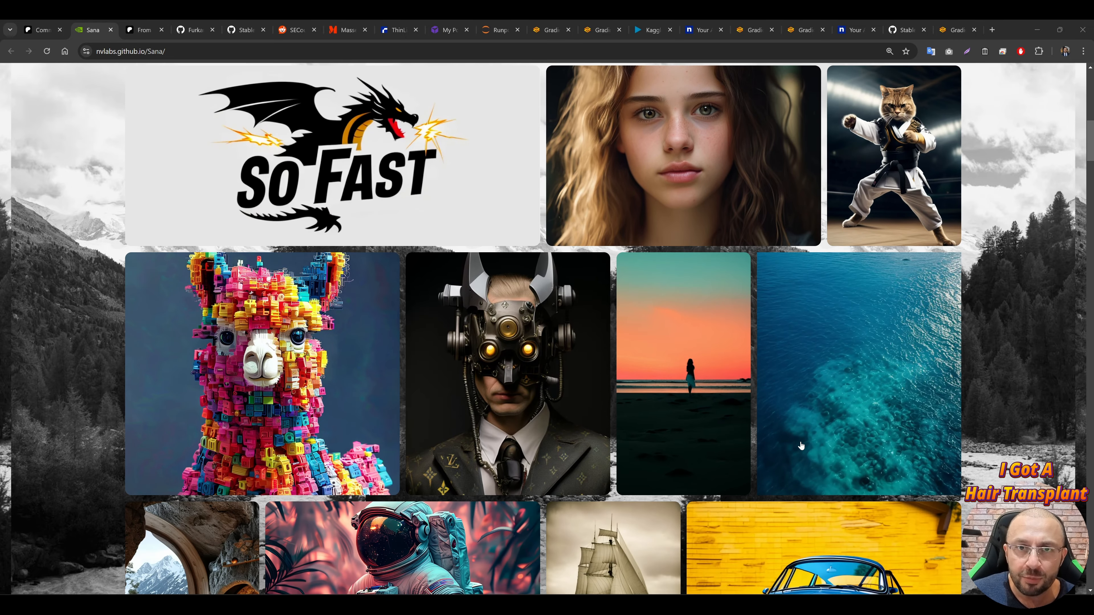
scroll(801, 446, "down", 1)
scroll(797, 428, "down", 1)
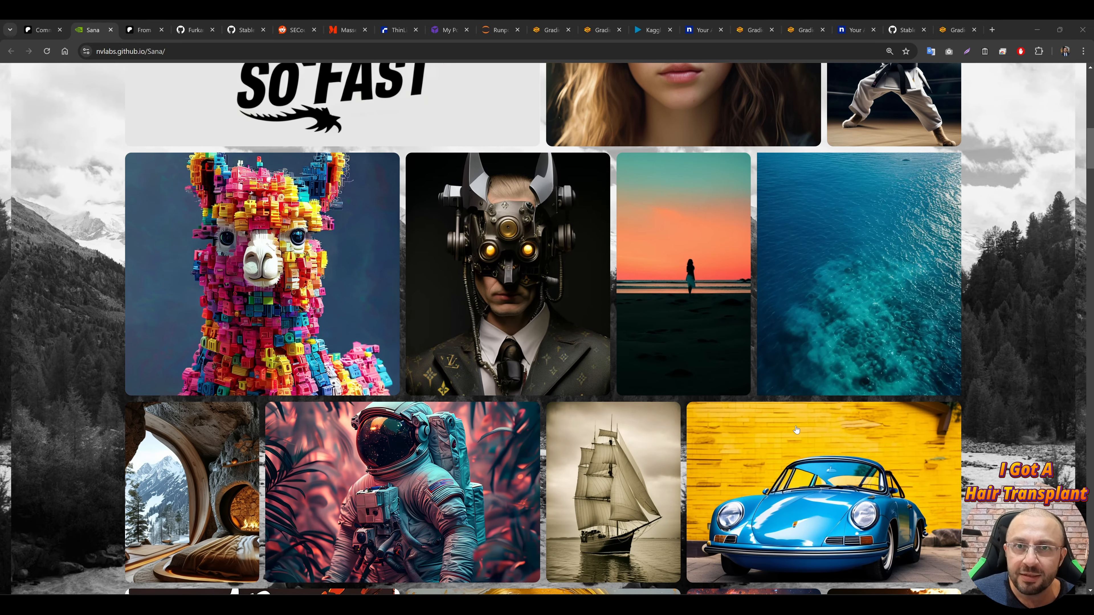
scroll(775, 440, "down", 1)
scroll(770, 442, "down", 1)
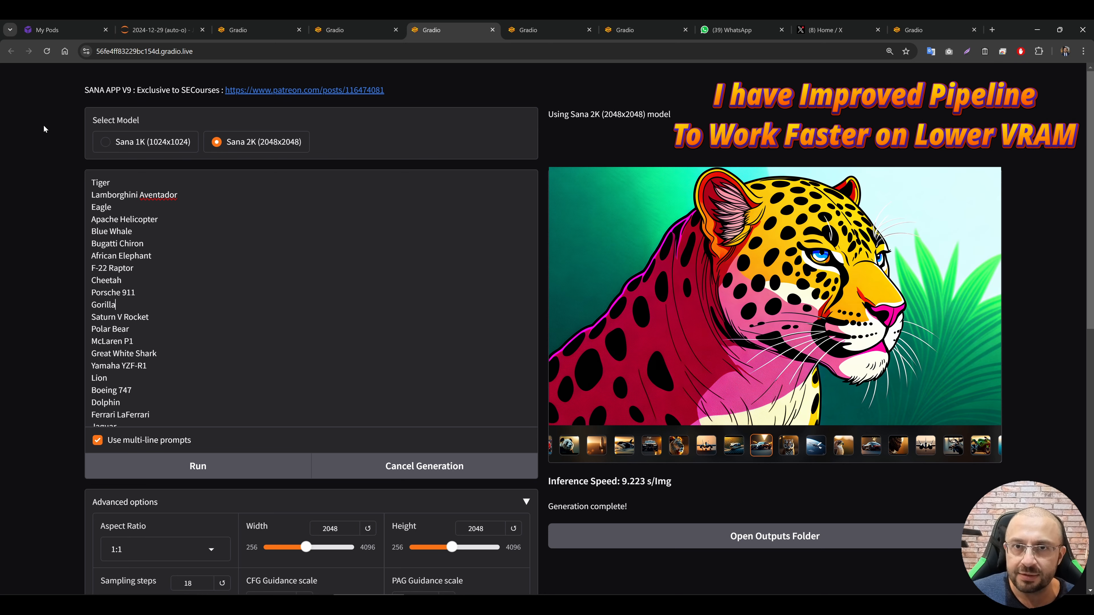
Step: Read through the multi-line prompt list and switch to the Gradio app running at 127.0.0.1:7861
left_click(111, 207)
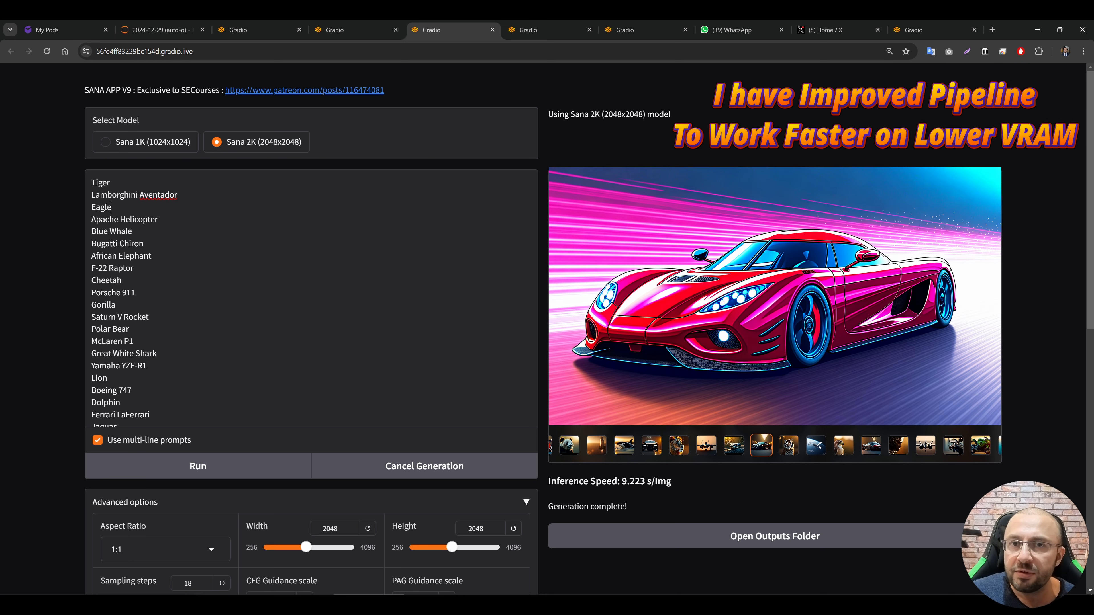
scroll(310, 297, "down", 3)
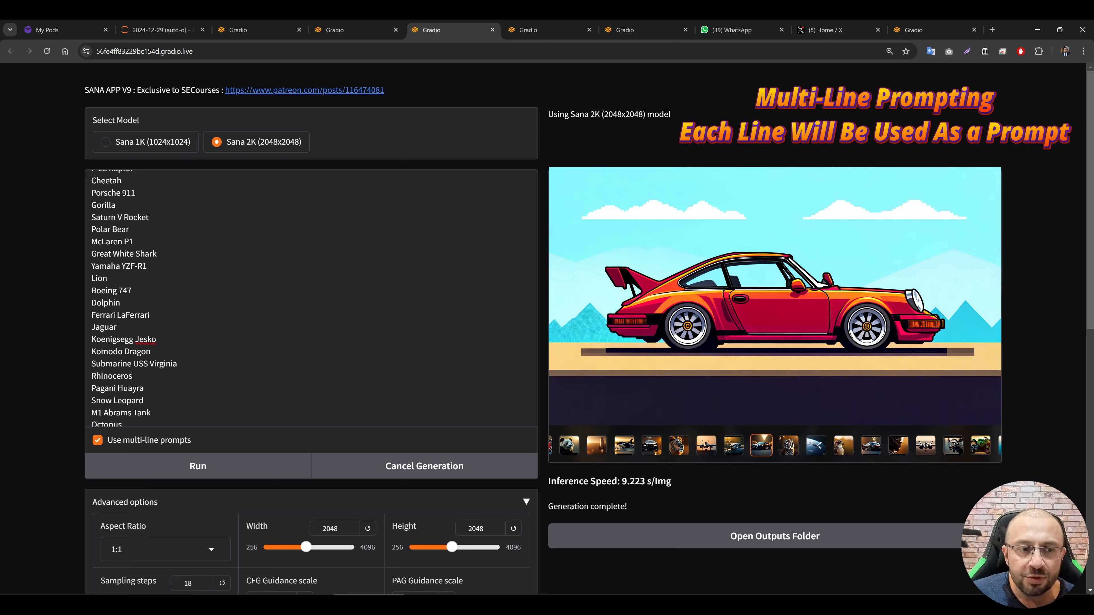
scroll(310, 297, "down", 4)
scroll(310, 297, "down", 1)
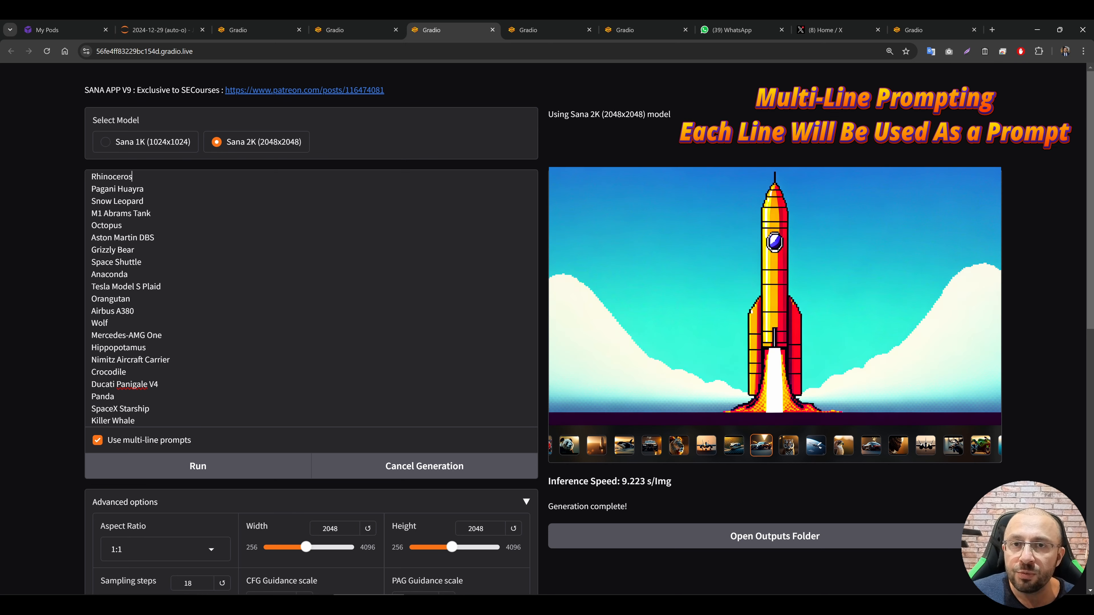
scroll(310, 298, "down", 3)
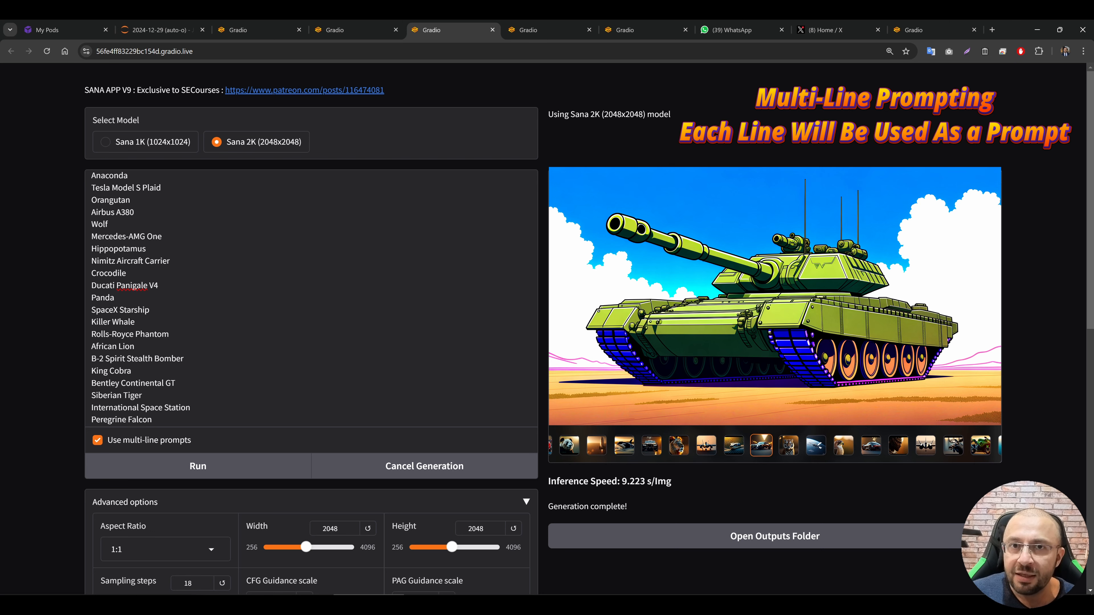
scroll(310, 297, "down", 1)
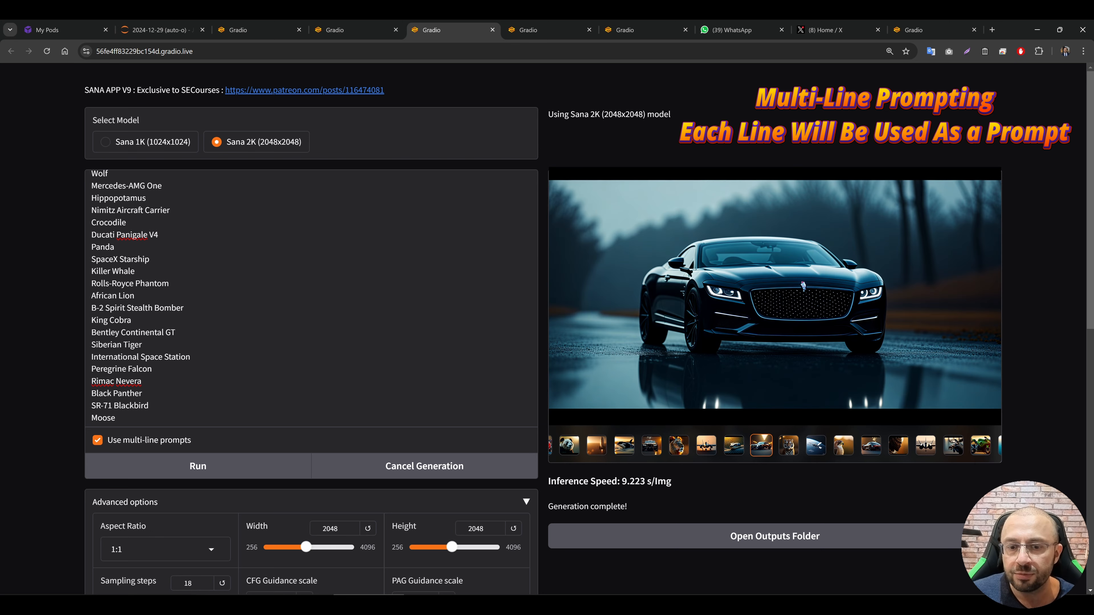
left_click(913, 30)
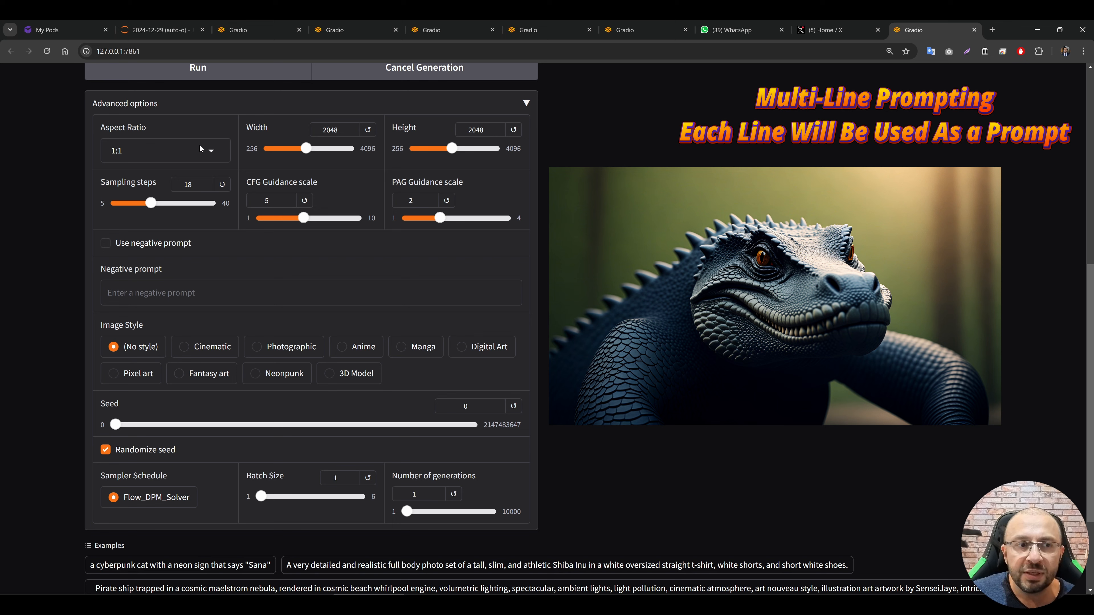
Step: Try the 3:4, 3:2 and 2:3 aspect ratios in the advanced options
left_click(163, 150)
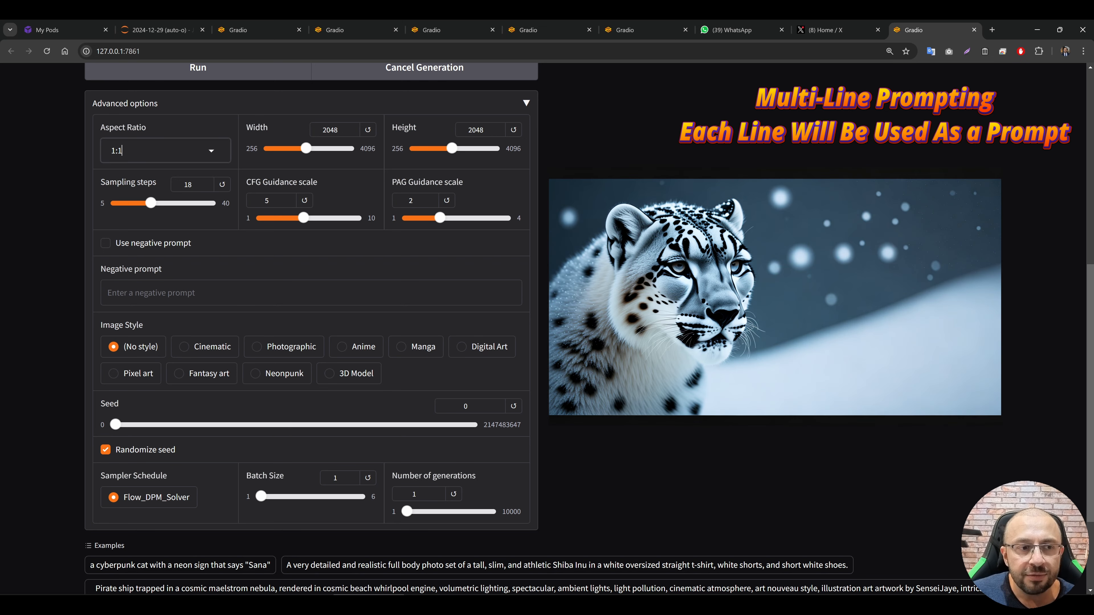
left_click(146, 194)
left_click(166, 157)
left_click(166, 164)
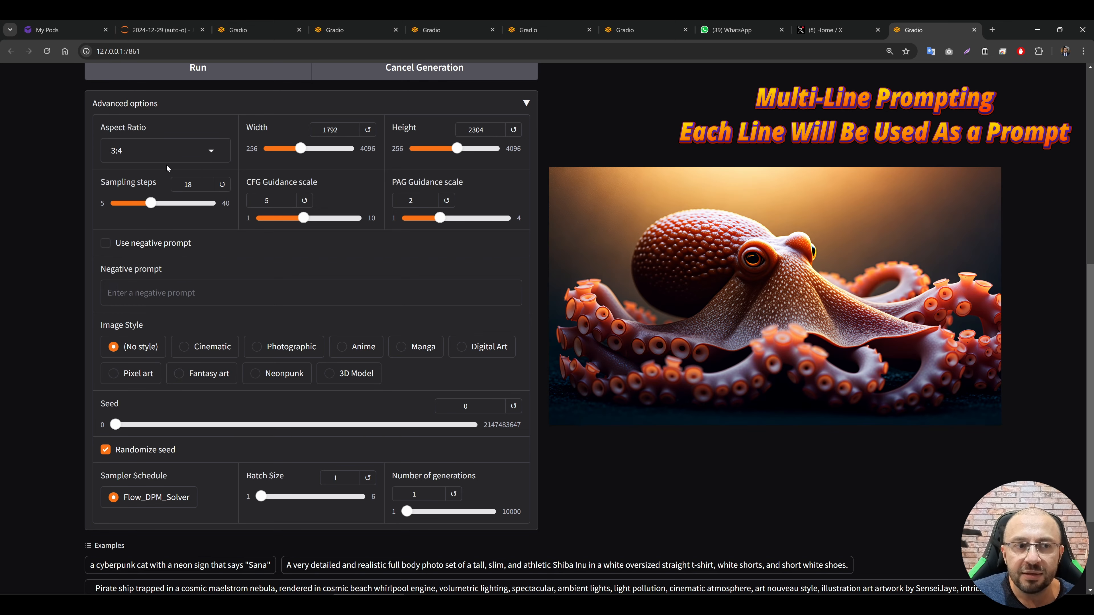
left_click(172, 149)
left_click(149, 239)
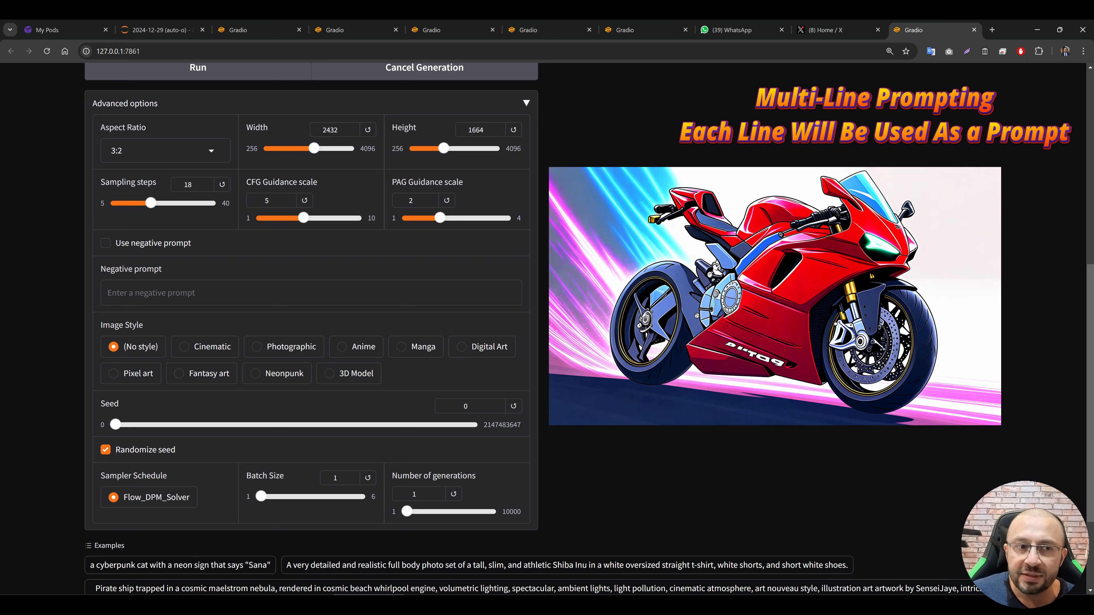
left_click(163, 150)
left_click(144, 258)
Step: Set the image aspect ratio to 16:9
left_click(163, 150)
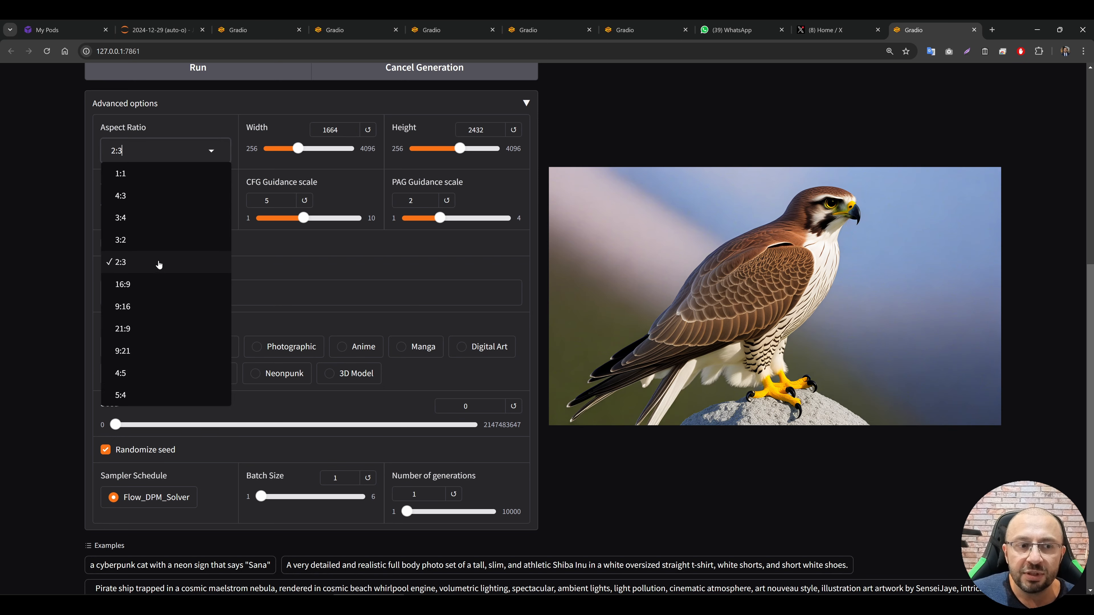
left_click(146, 284)
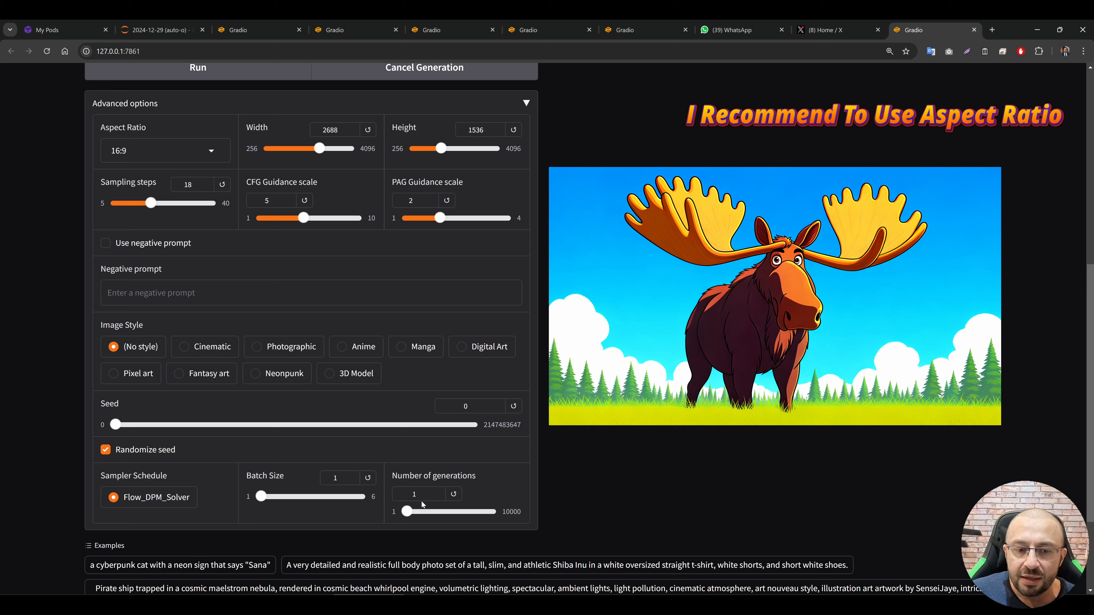
left_click_drag(260, 496, 231, 498)
mouse_move(407, 514)
left_mouse_down()
mouse_move(448, 516)
mouse_move(406, 516)
left_mouse_up()
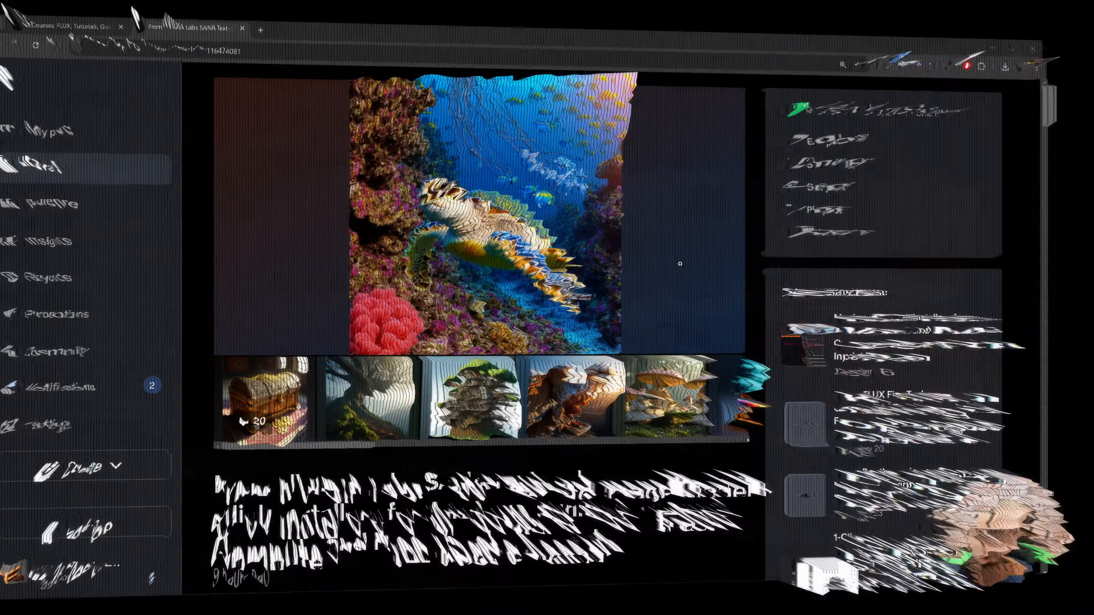
Step: Read the Patreon post on the SANA installers, including its latest zip file link, update notes and attachments section
scroll(634, 307, "down", 5)
scroll(650, 298, "up", 2)
scroll(659, 307, "down", 3)
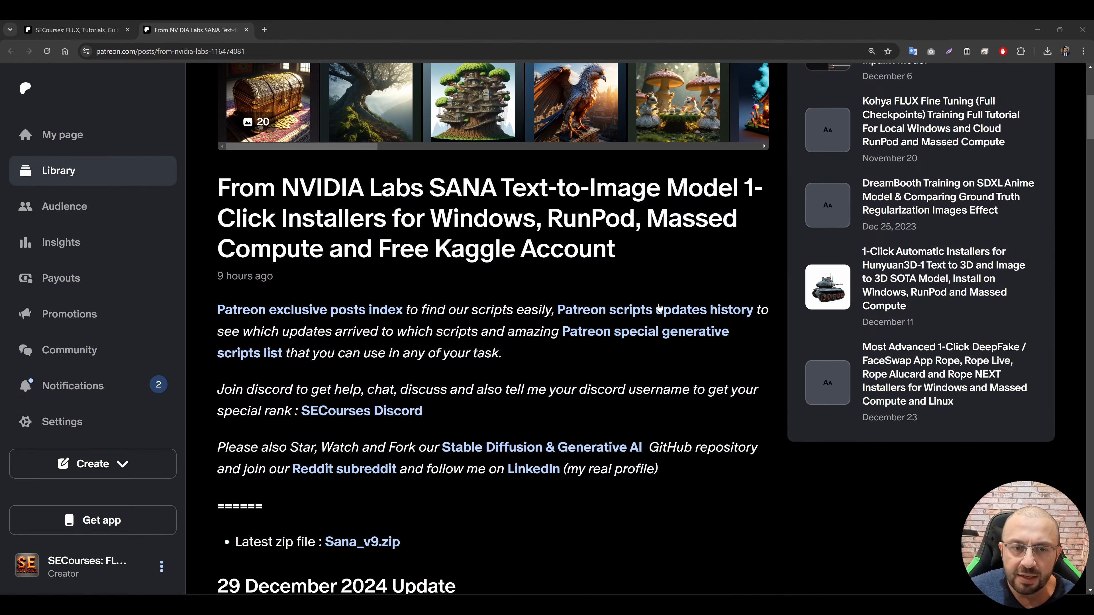
scroll(621, 283, "down", 1)
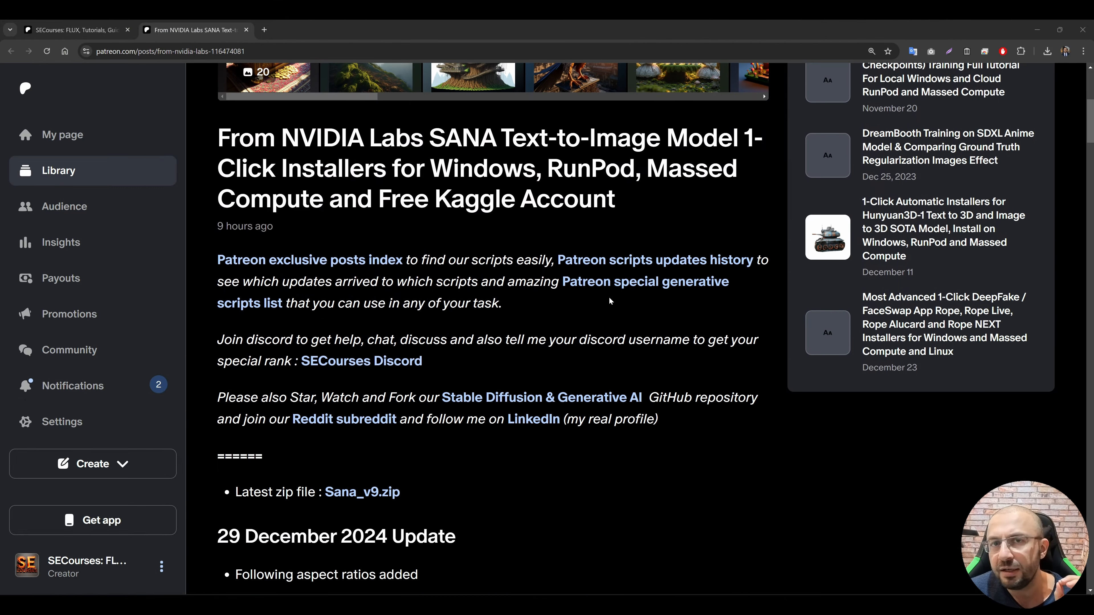
scroll(560, 330, "down", 2)
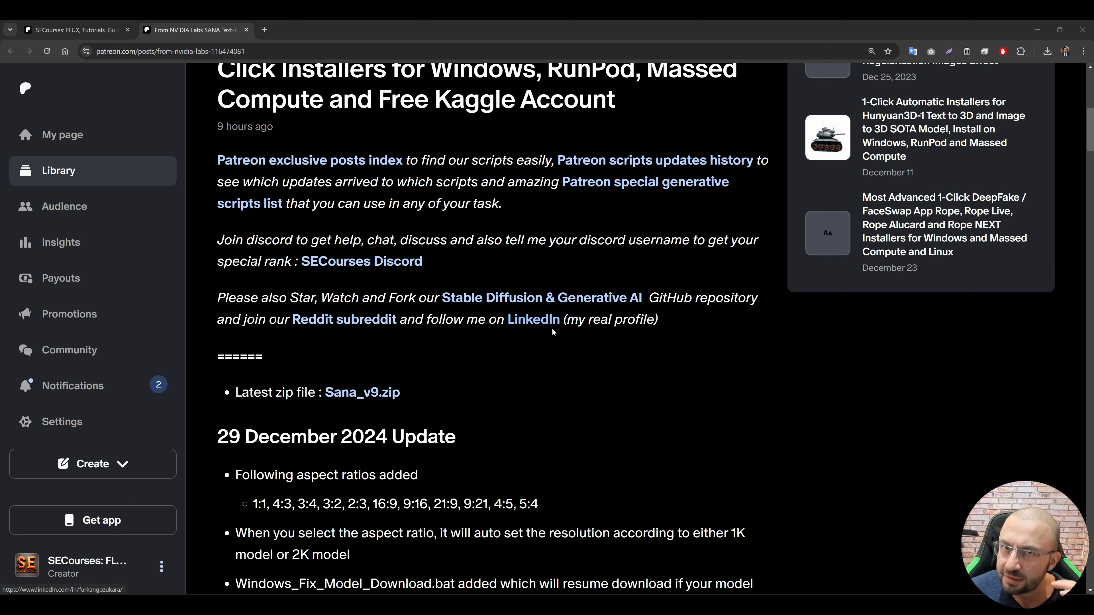
scroll(470, 341, "down", 2)
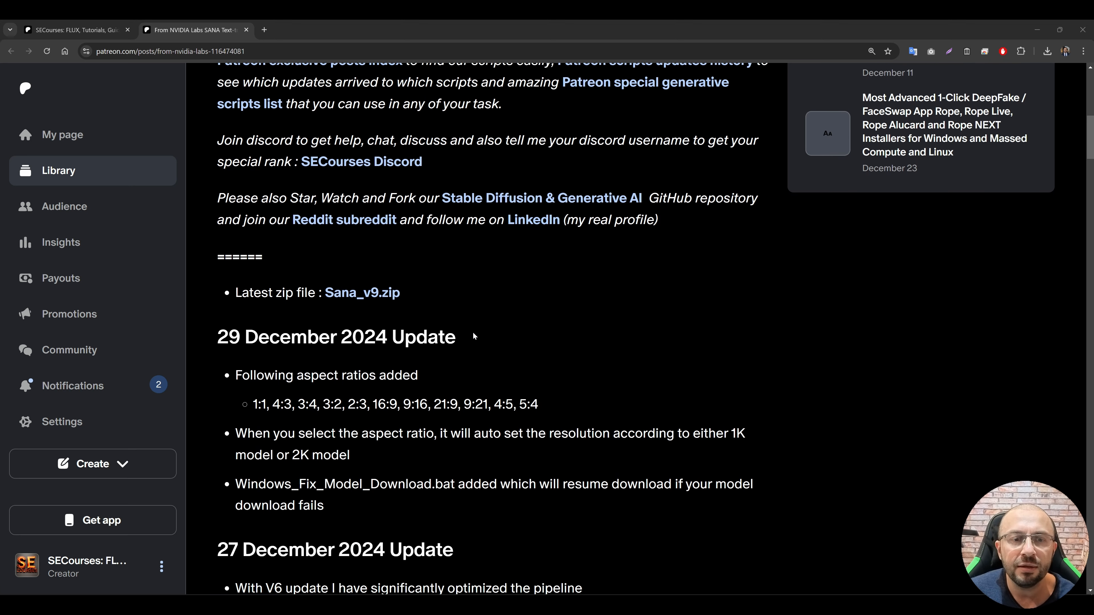
scroll(521, 331, "down", 1)
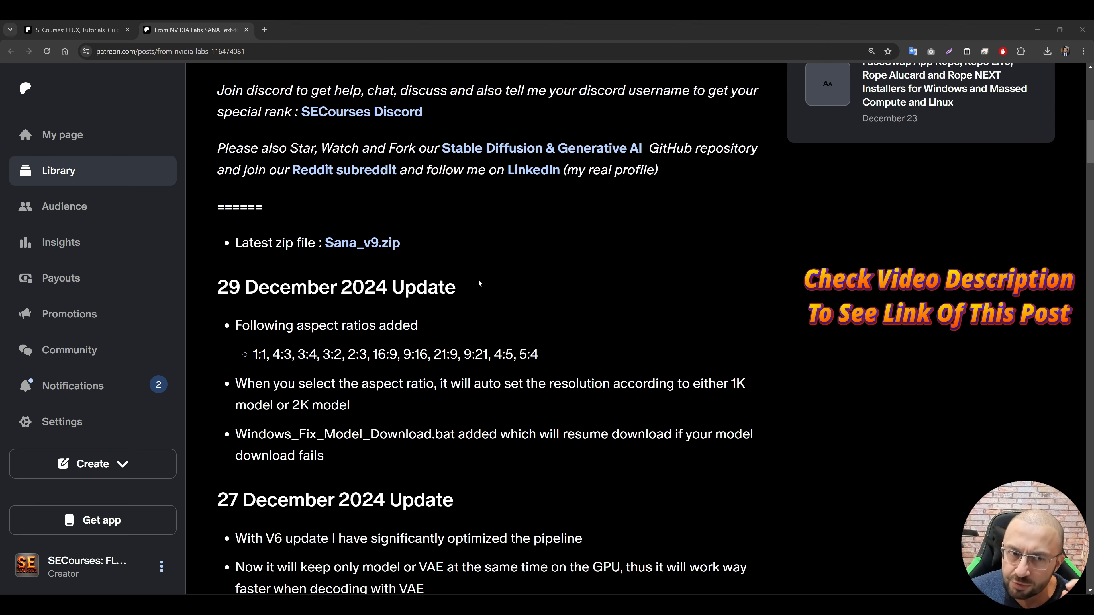
left_click_drag(411, 251, 242, 244)
scroll(351, 244, "down", 20)
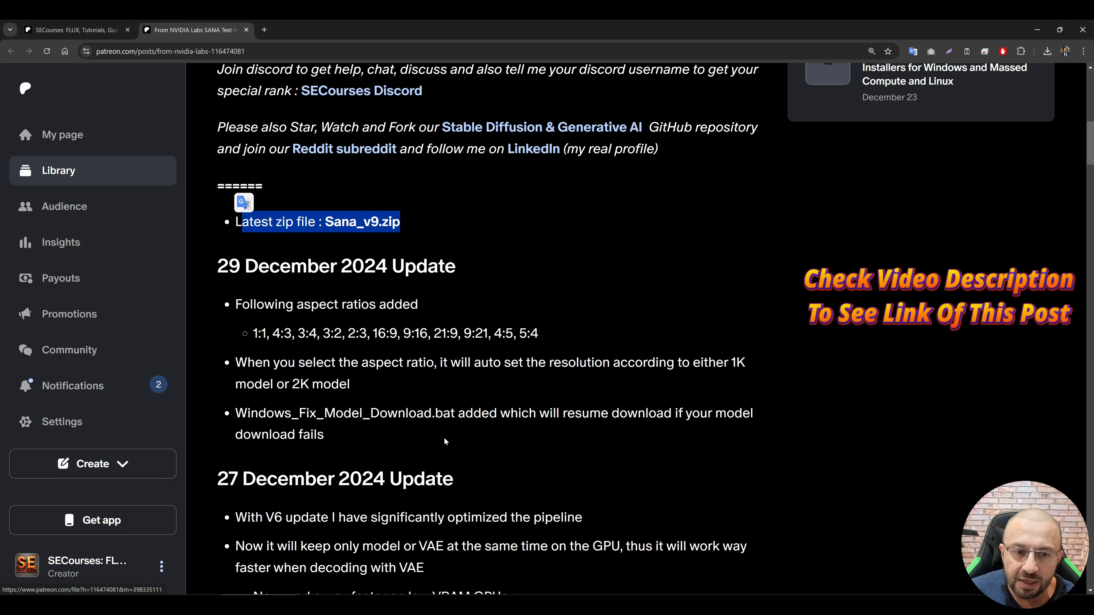
scroll(279, 383, "down", 18)
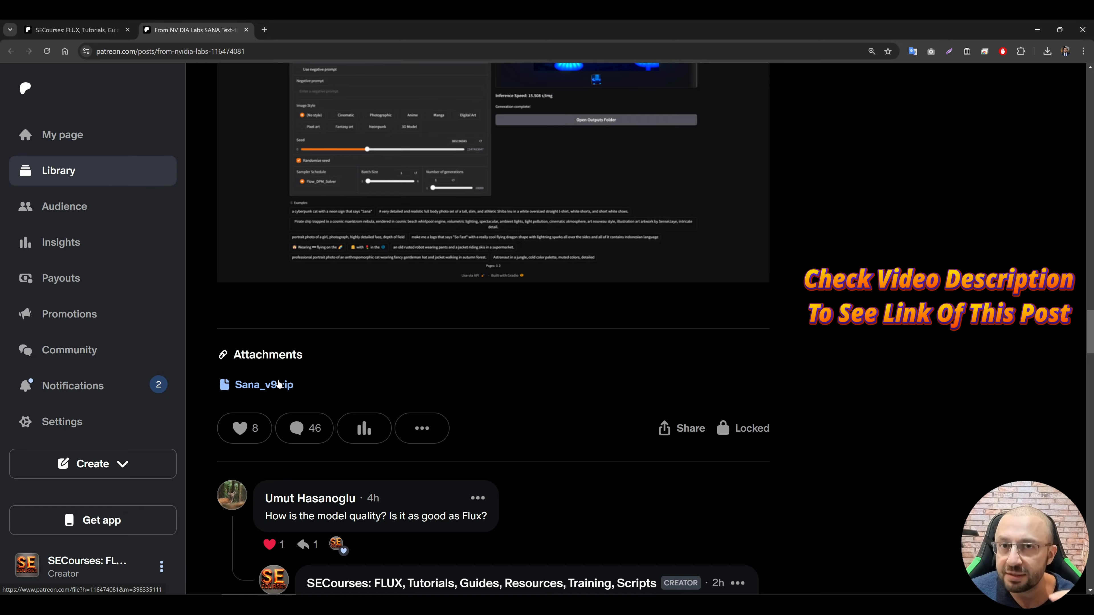
Step: Download Sana_v9.zip from the post's attachments
scroll(617, 431, "up", 15)
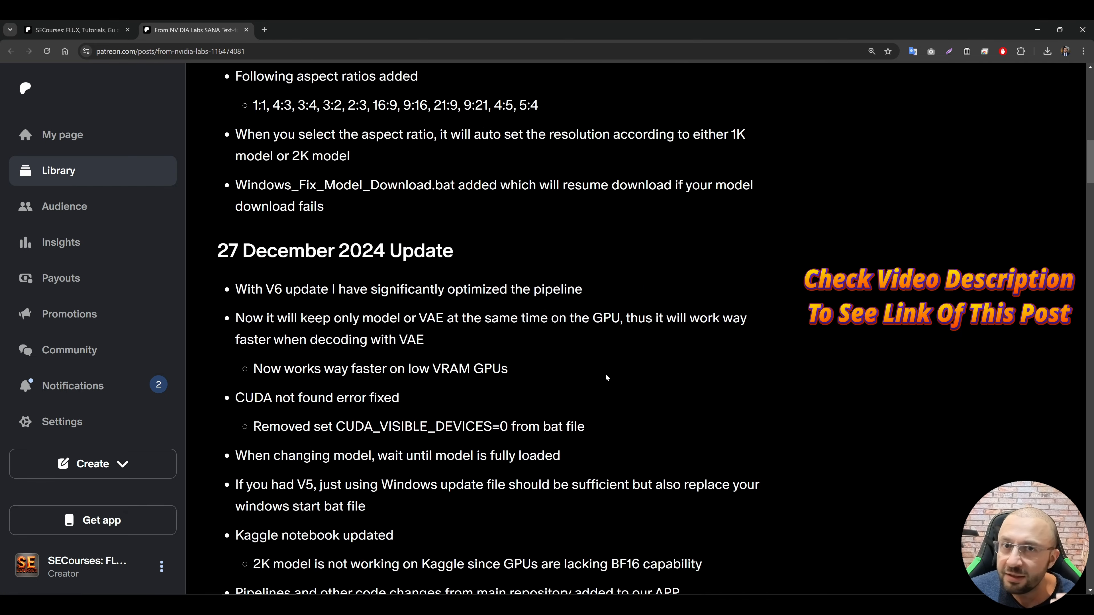
scroll(606, 377, "up", 10)
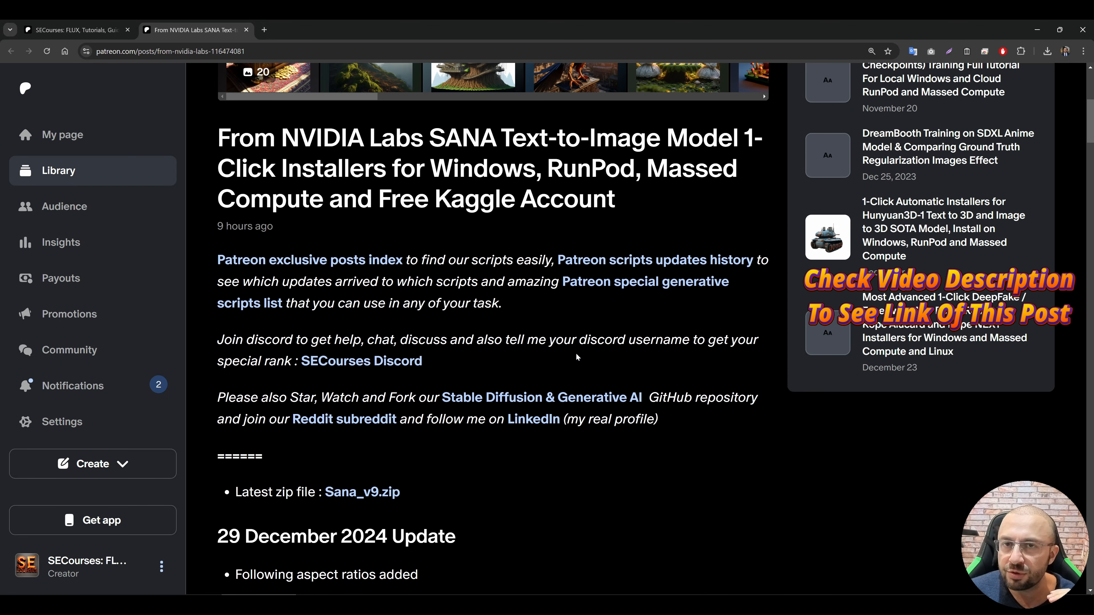
scroll(577, 357, "down", 6)
scroll(473, 323, "down", 2)
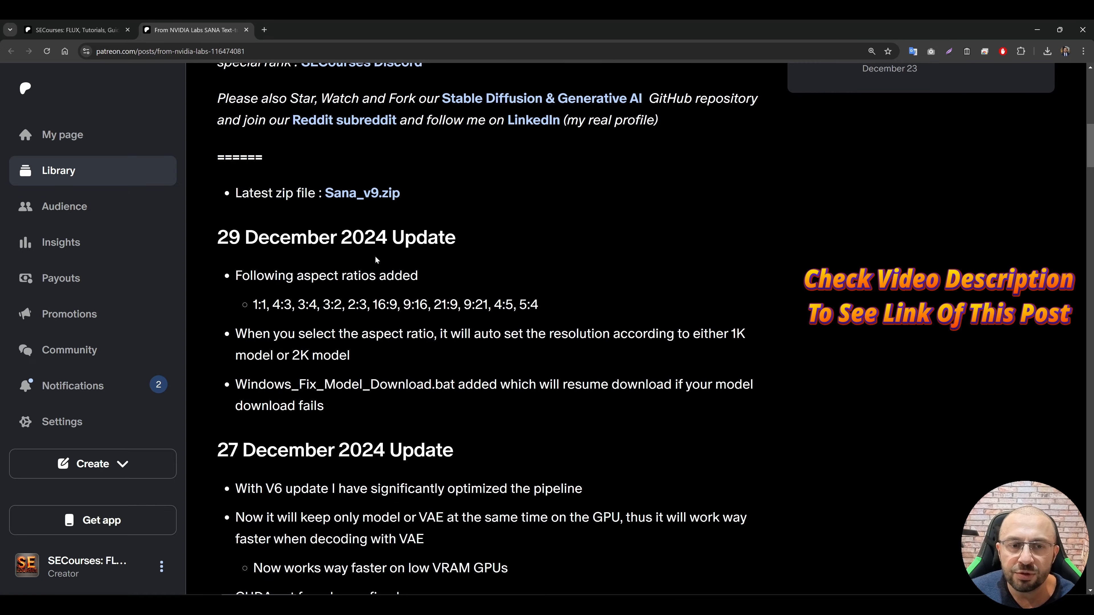
scroll(375, 260, "down", 18)
scroll(473, 323, "up", 1)
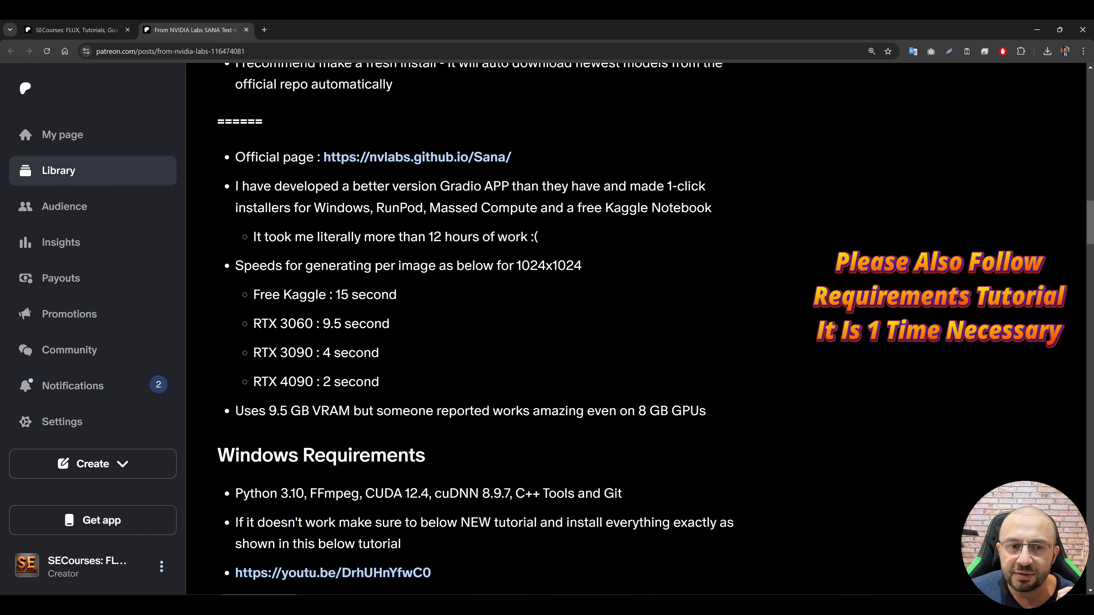
scroll(439, 298, "down", 8)
scroll(439, 297, "up", 1)
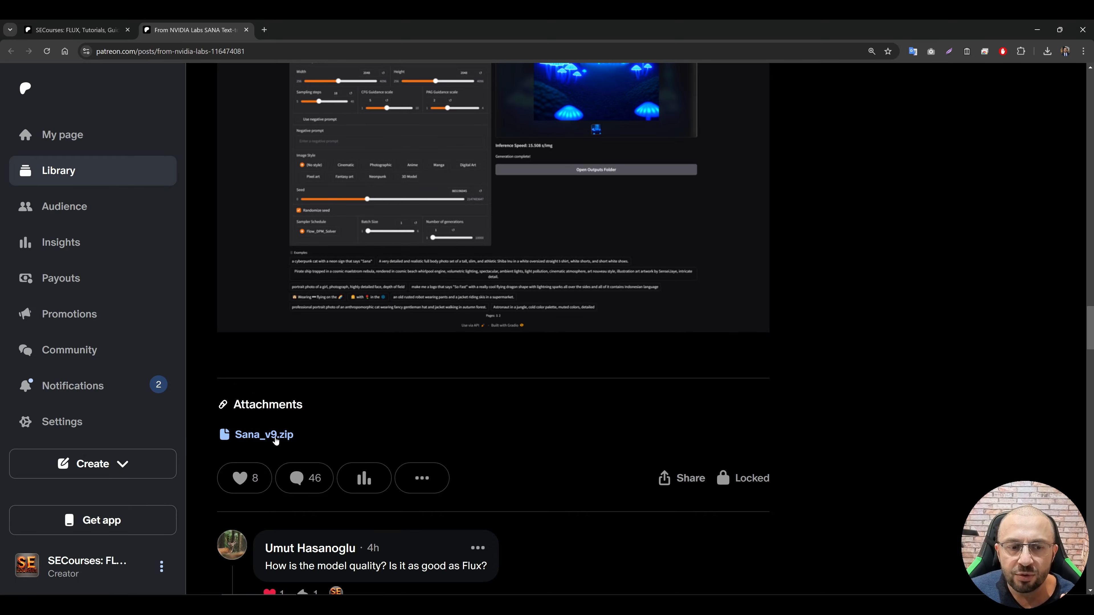
left_click(286, 435)
Step: Review the post's update notes and its installation instructions for Windows, RunPod, Massed Compute and Kaggle
scroll(433, 405, "up", 20)
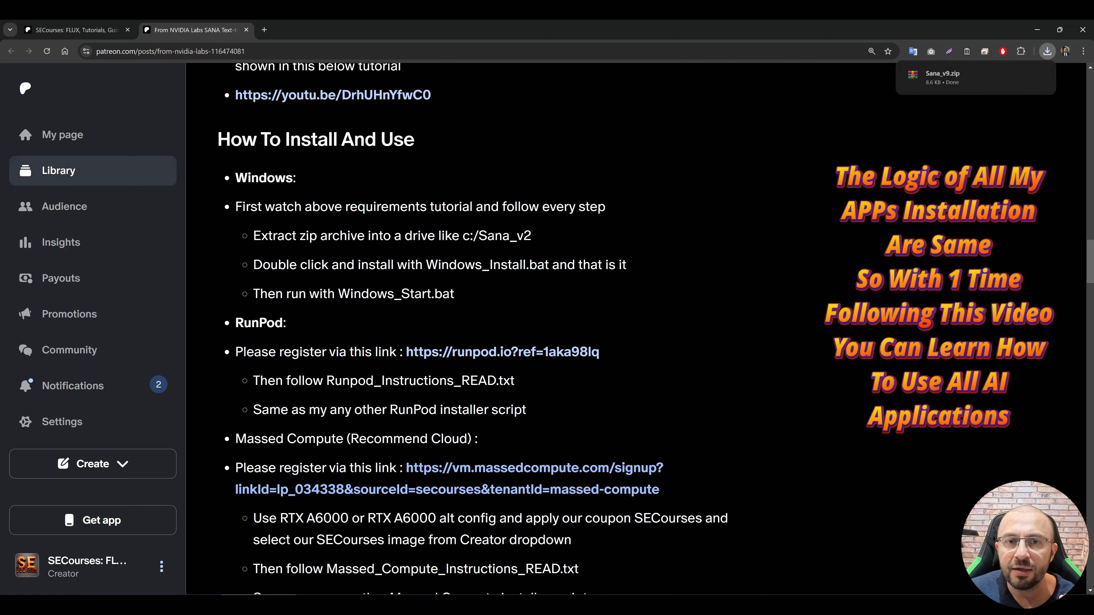
scroll(468, 429, "up", 8)
scroll(365, 330, "down", 3)
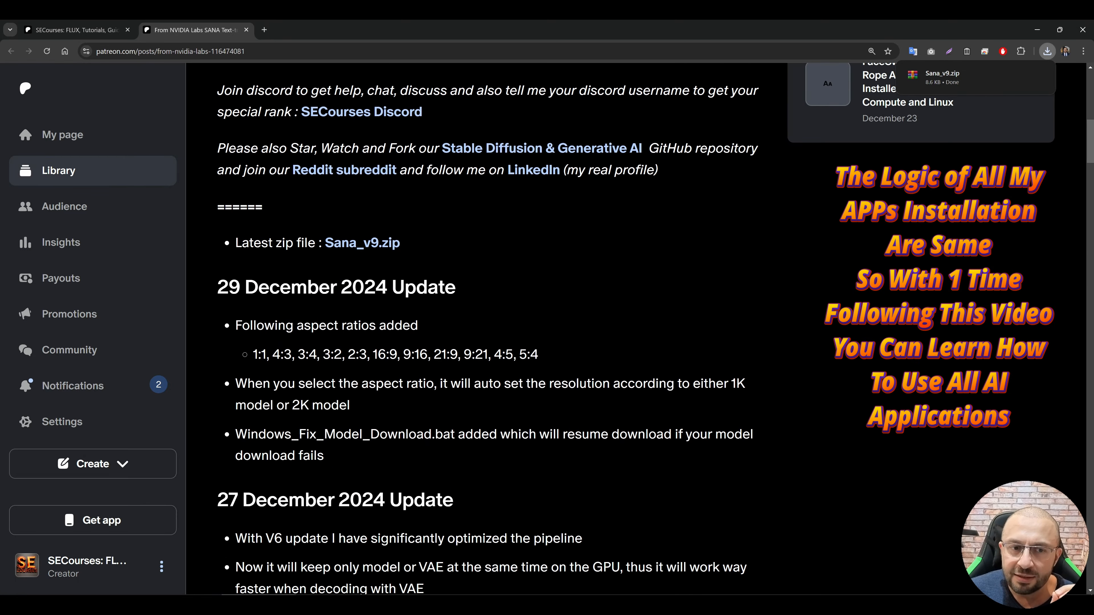
scroll(500, 365, "down", 3)
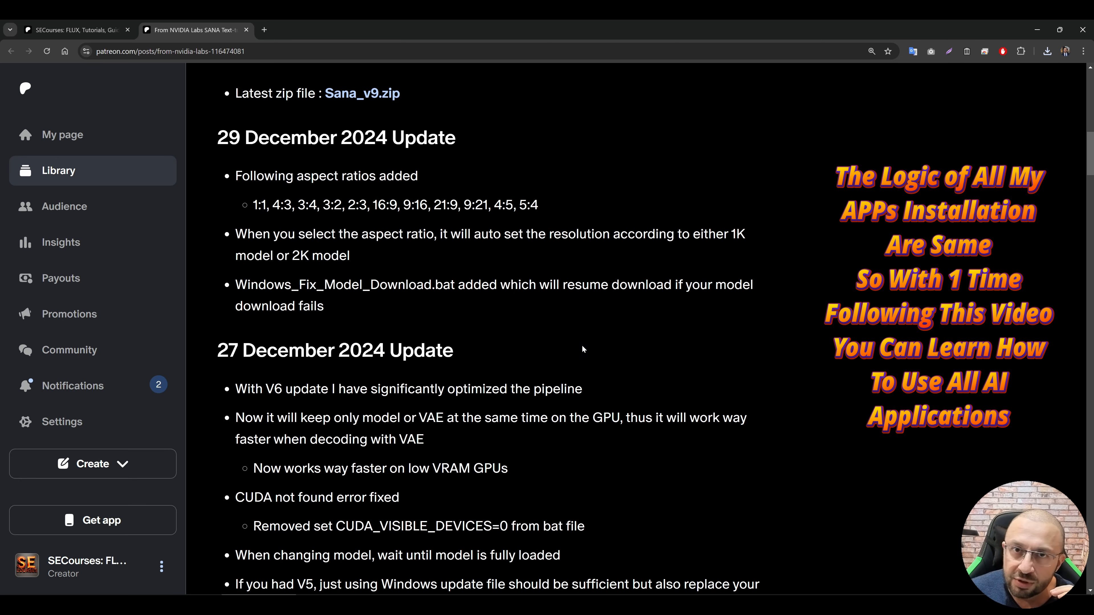
scroll(750, 328, "down", 10)
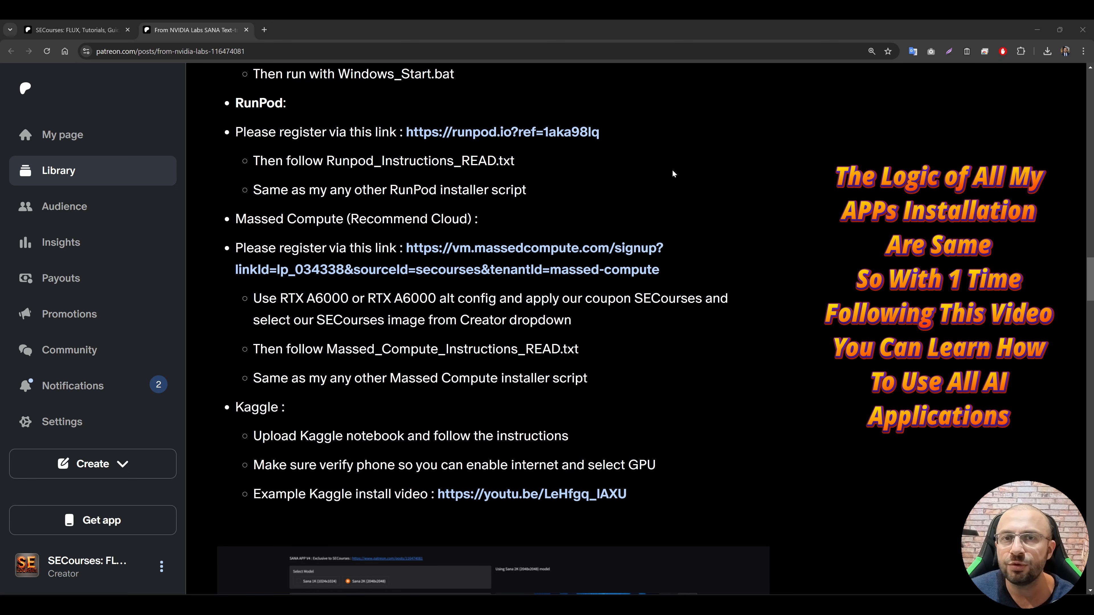
scroll(672, 169, "up", 1)
scroll(681, 170, "down", 1)
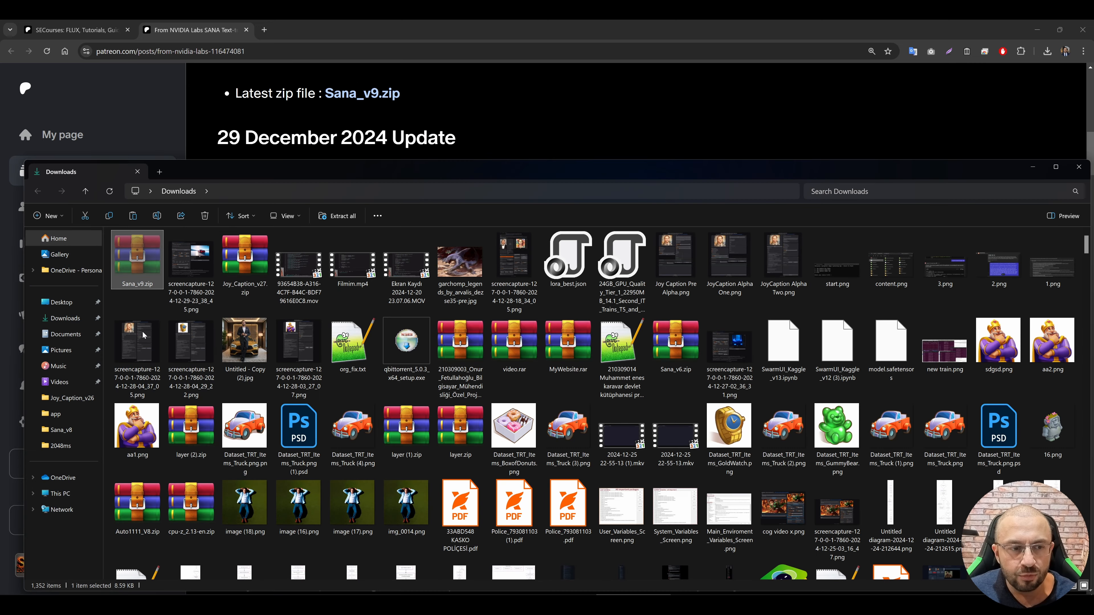
Step: Paste the copied Sana_v9.zip into the root of the seagate_ssd (G:) drive
left_click(64, 497)
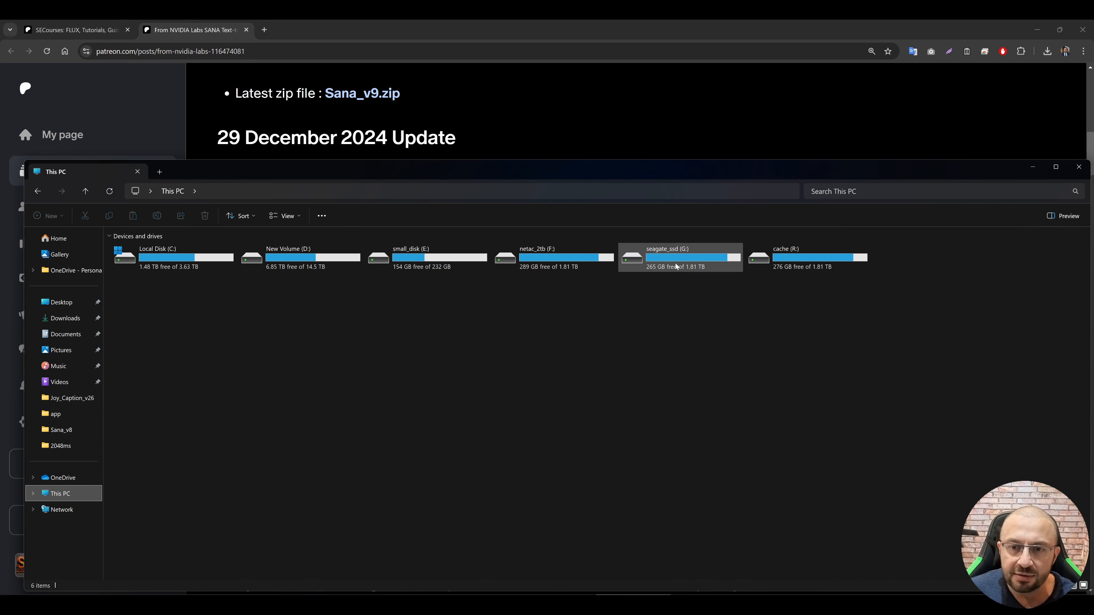
double_click(646, 251)
key("ctrl+v")
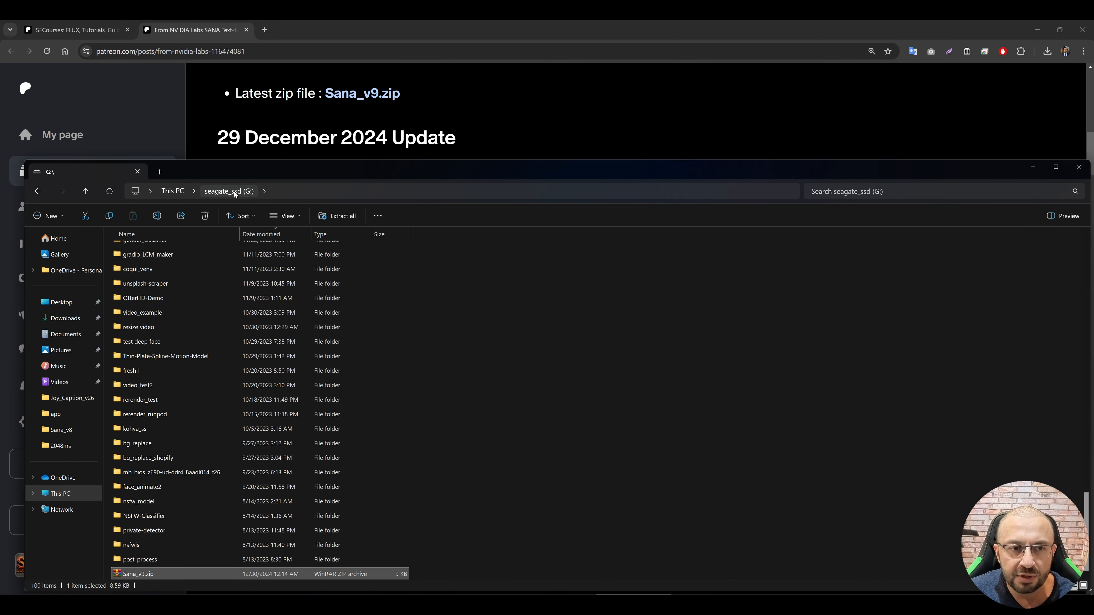
Step: Extract Sana_v9.zip on the G: drive into a Sana_v9 folder
right_click(150, 573)
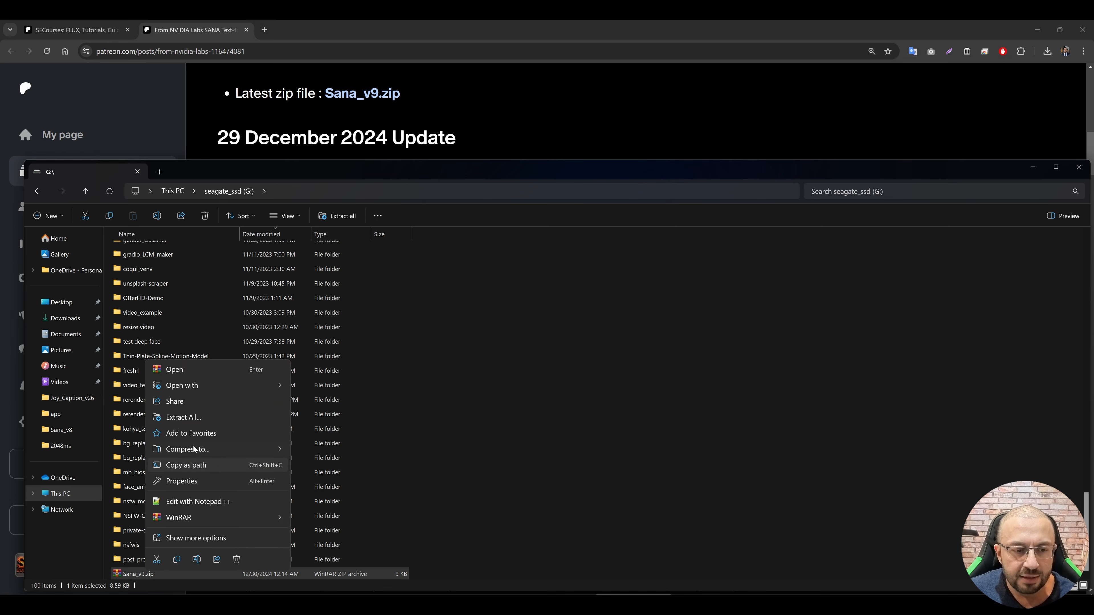
left_click(181, 418)
left_click(634, 418)
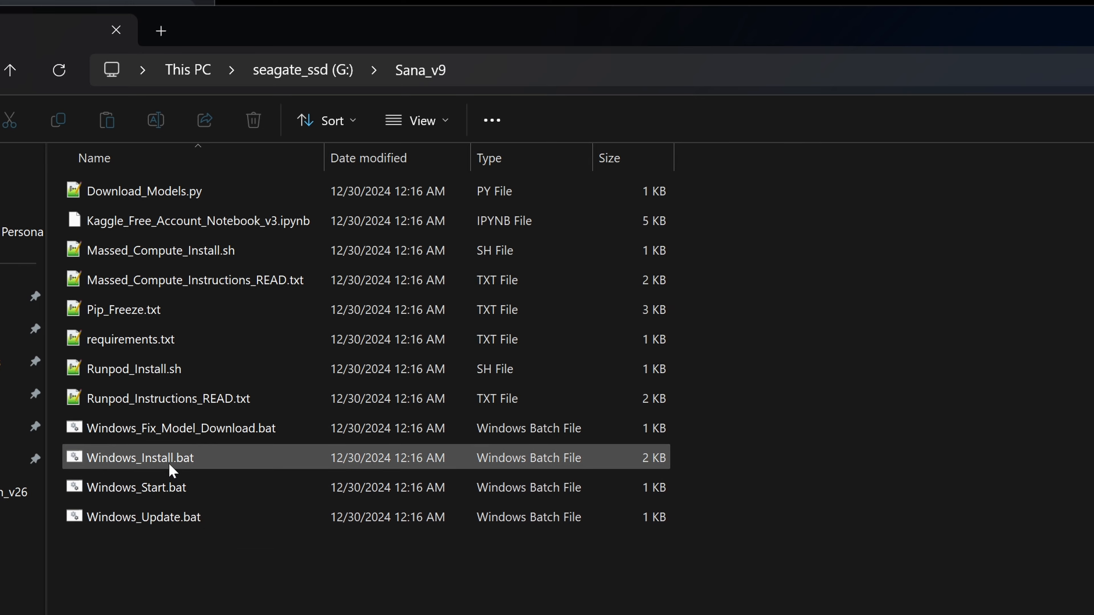
Step: Run Windows_Install.bat from the Sana_v9 folder and allow it past the SmartScreen warning
left_click(155, 458)
double_click(154, 457)
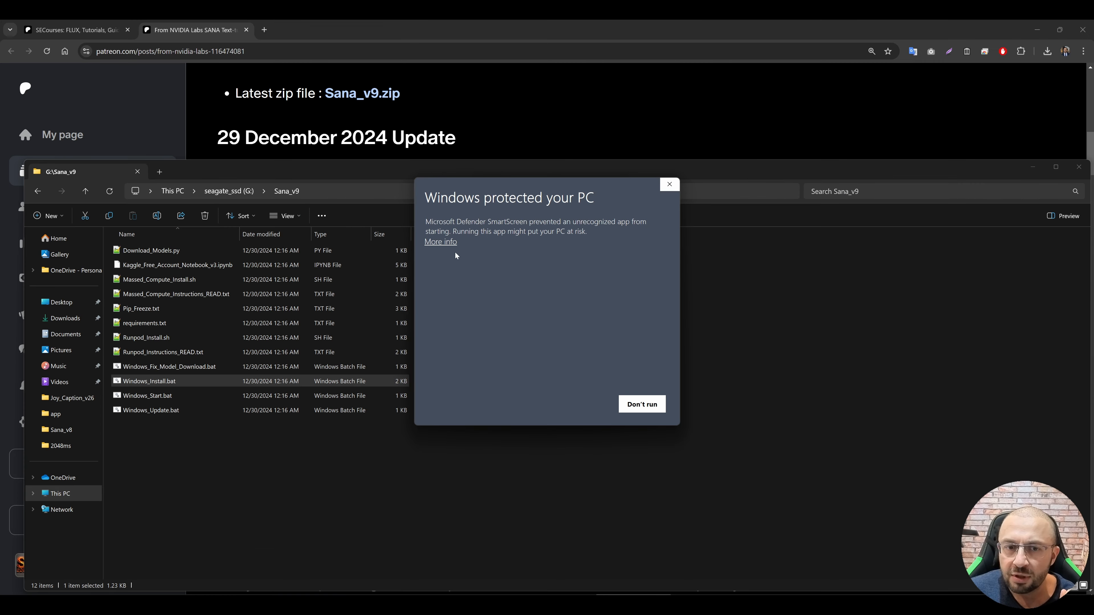
left_click(440, 242)
left_click(582, 405)
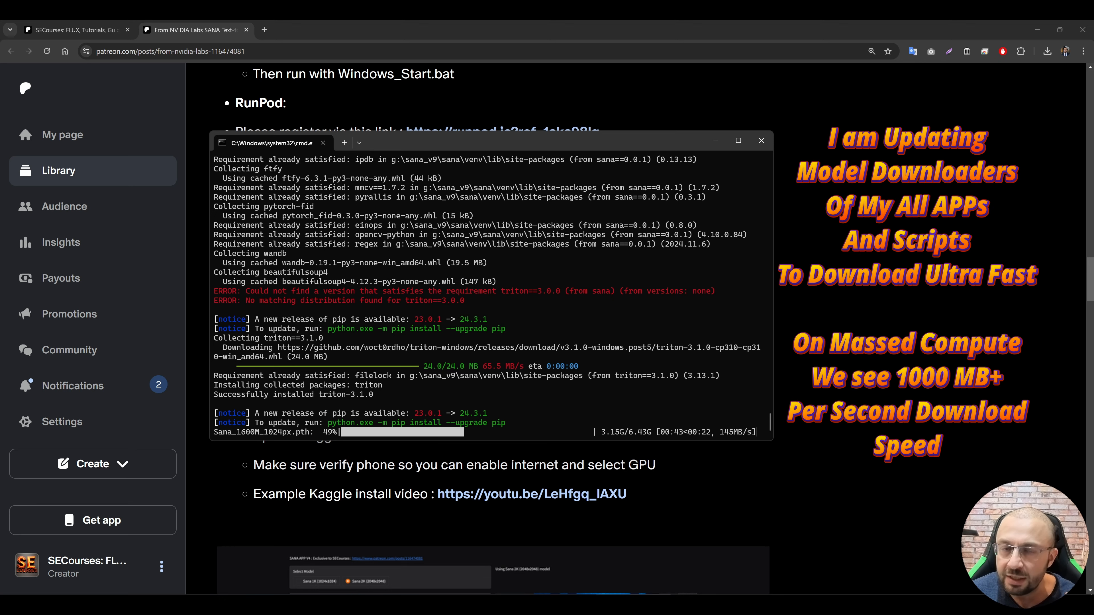
Step: Locate Windows_Fix_Model_Download.bat in the Sana_v9 folder and return to the installer's console window
key("alt+Tab")
left_click(245, 416)
left_click(177, 369)
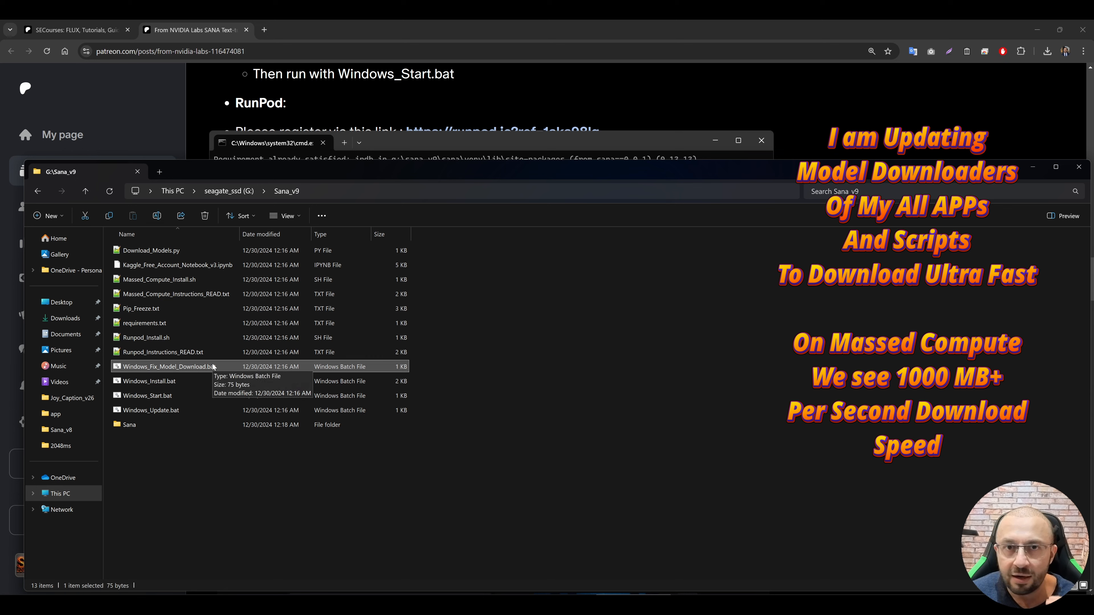
key("alt+Tab")
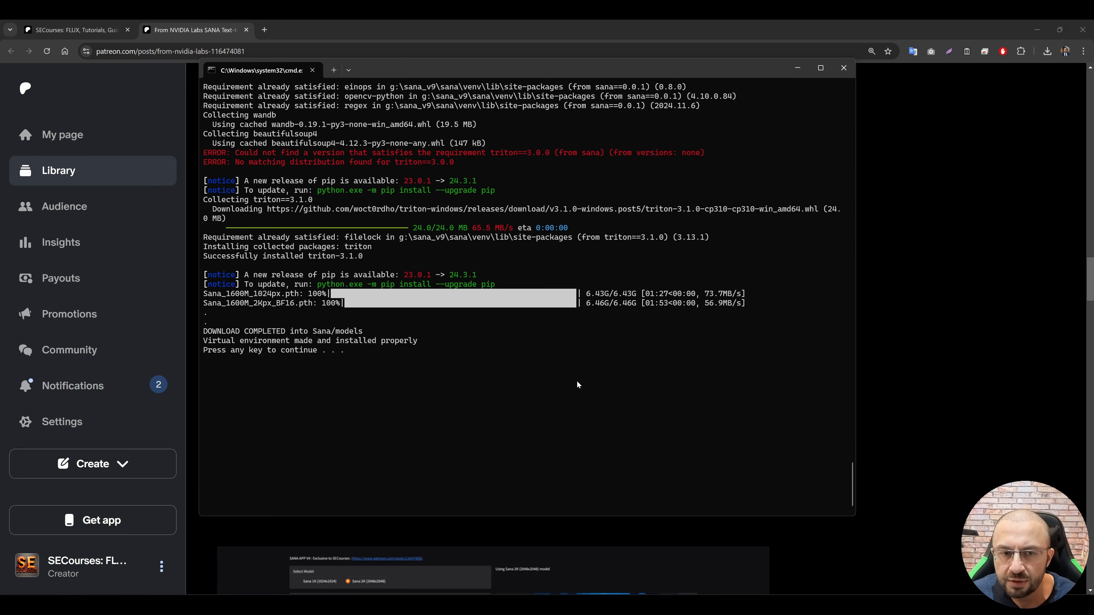
key("Return")
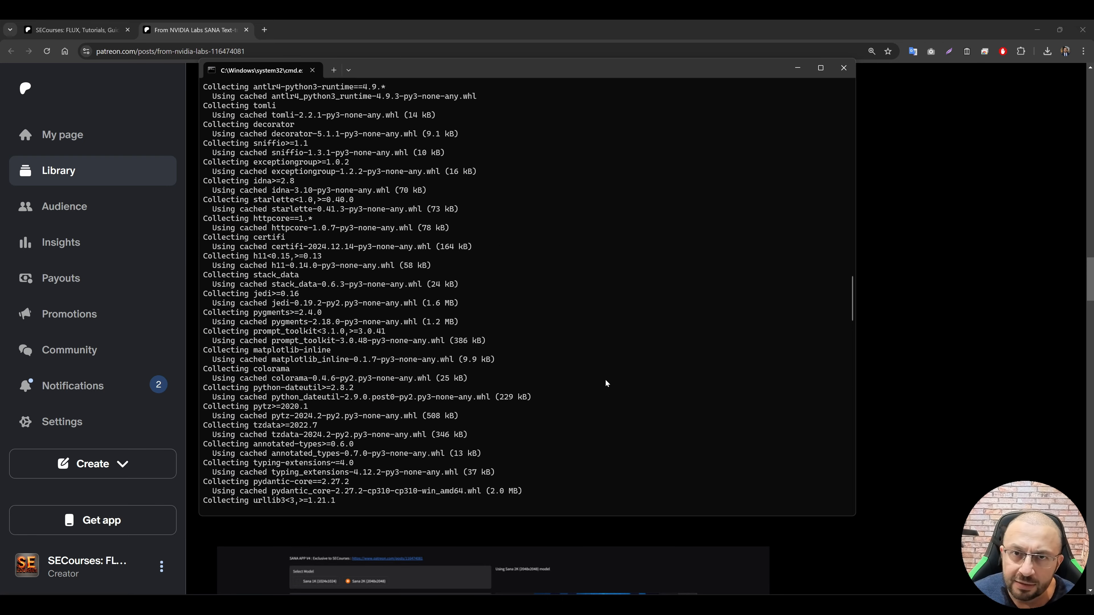
scroll(604, 397, "up", 9)
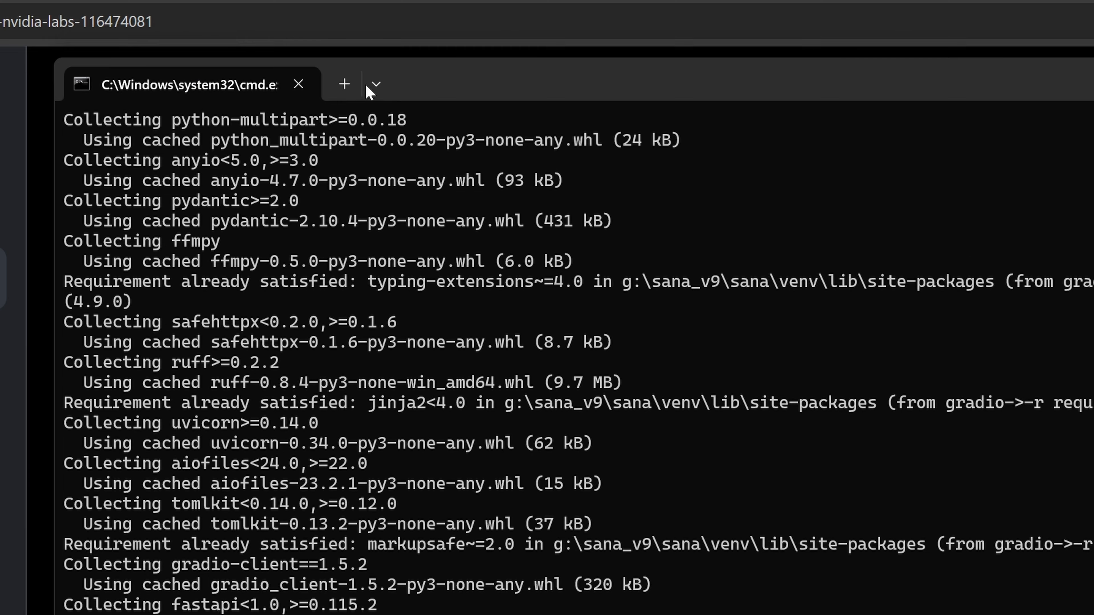
right_click(210, 85)
left_click(263, 271)
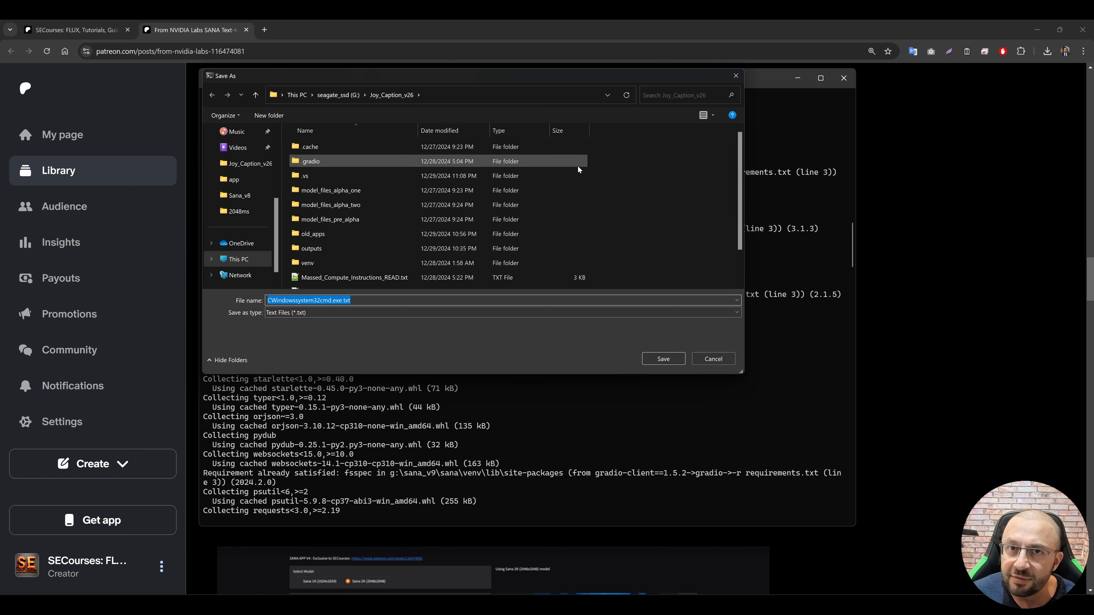
left_click(712, 359)
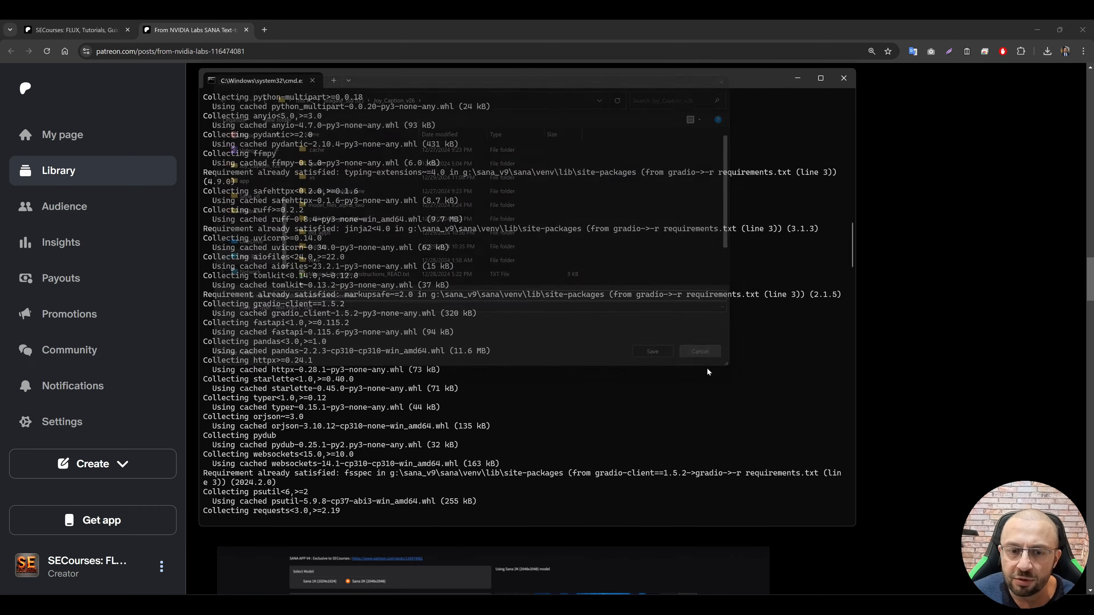
Step: Select the entire installation log in the console and copy it
left_click_drag(842, 445, 833, 504)
left_click_drag(517, 398, 196, 30)
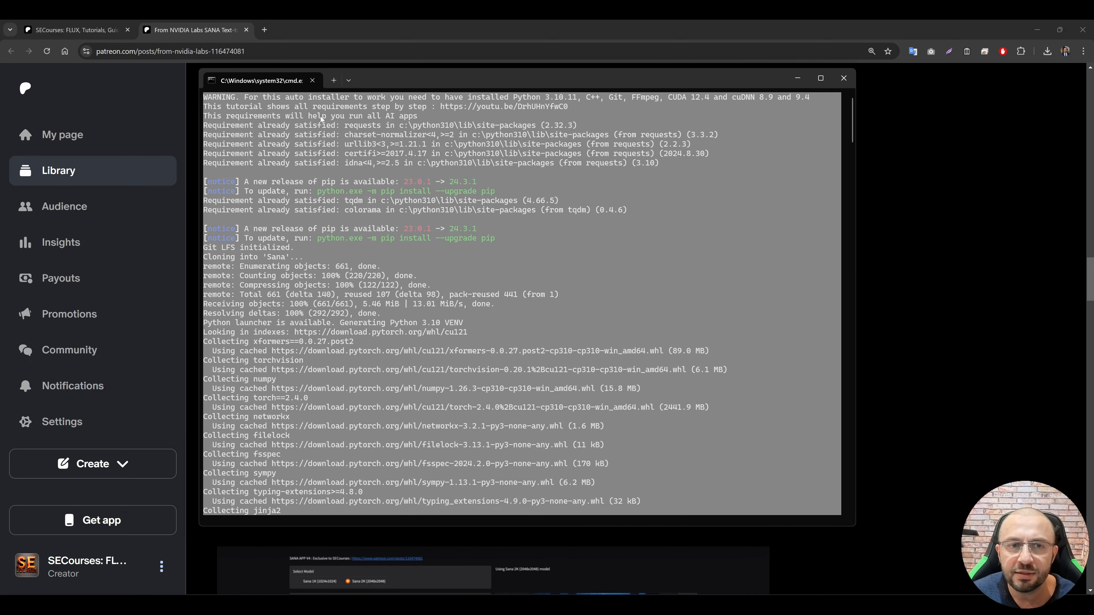
key("ctrl+c")
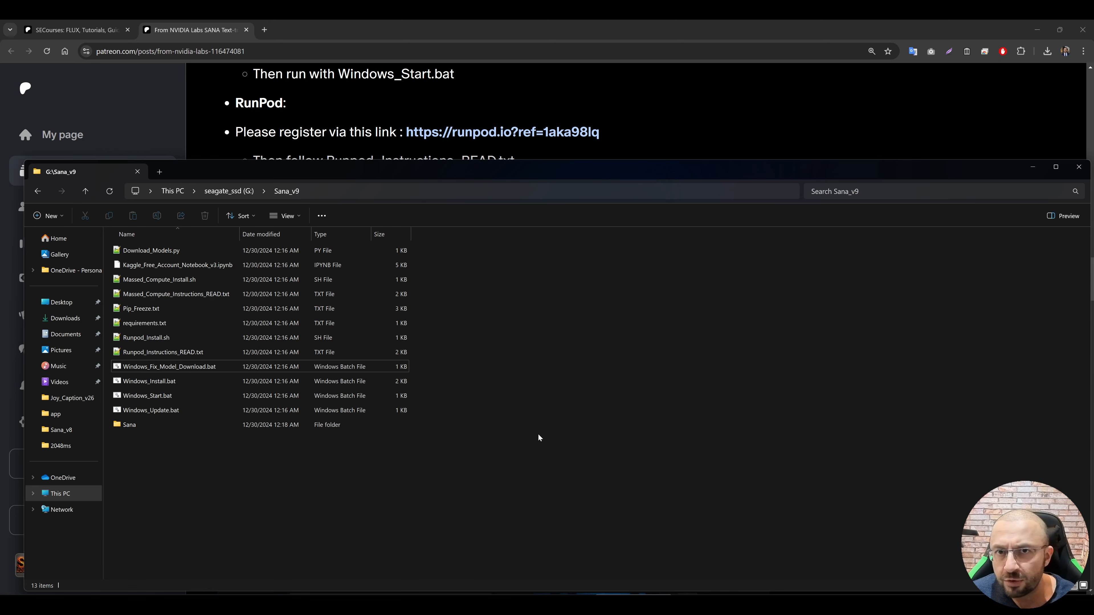
Step: Start the Sana app with Windows_Start.bat and allow it past the SmartScreen warning
left_click(149, 397)
double_click(162, 396)
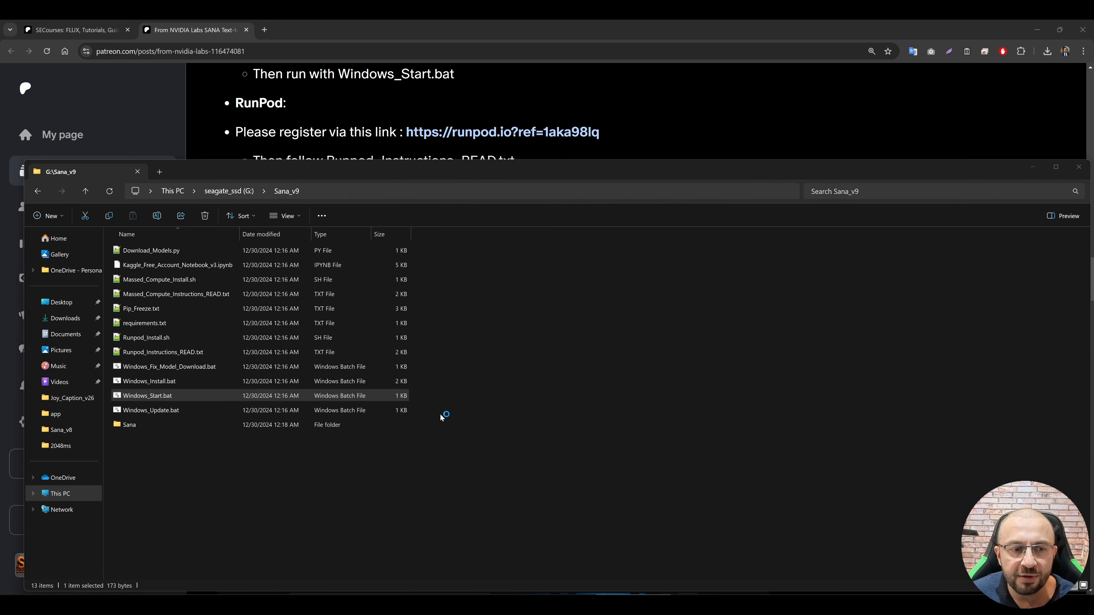
left_click(440, 242)
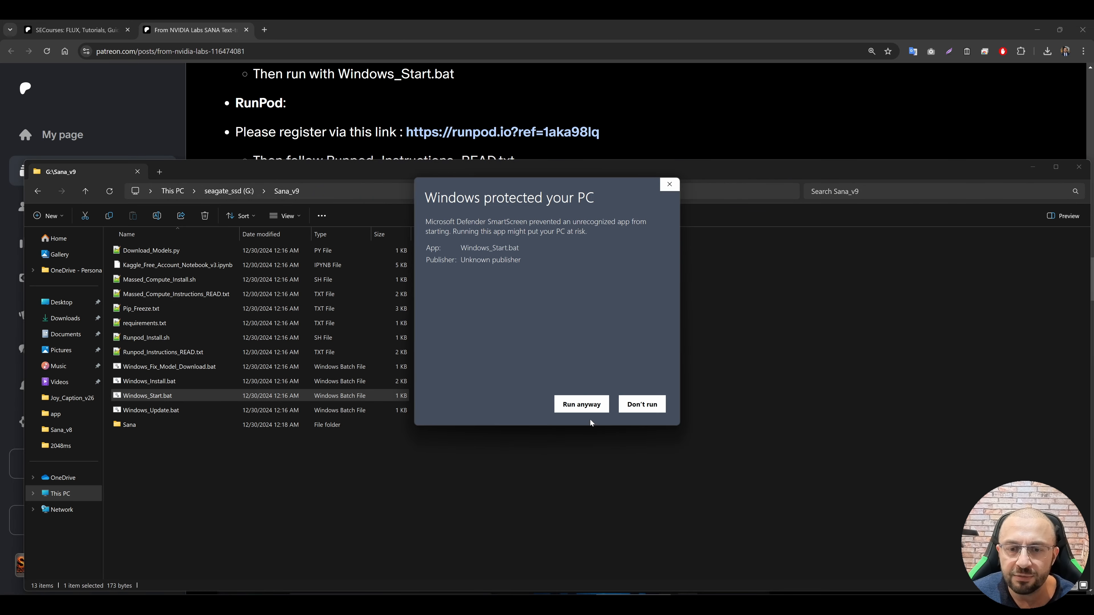
left_click(579, 404)
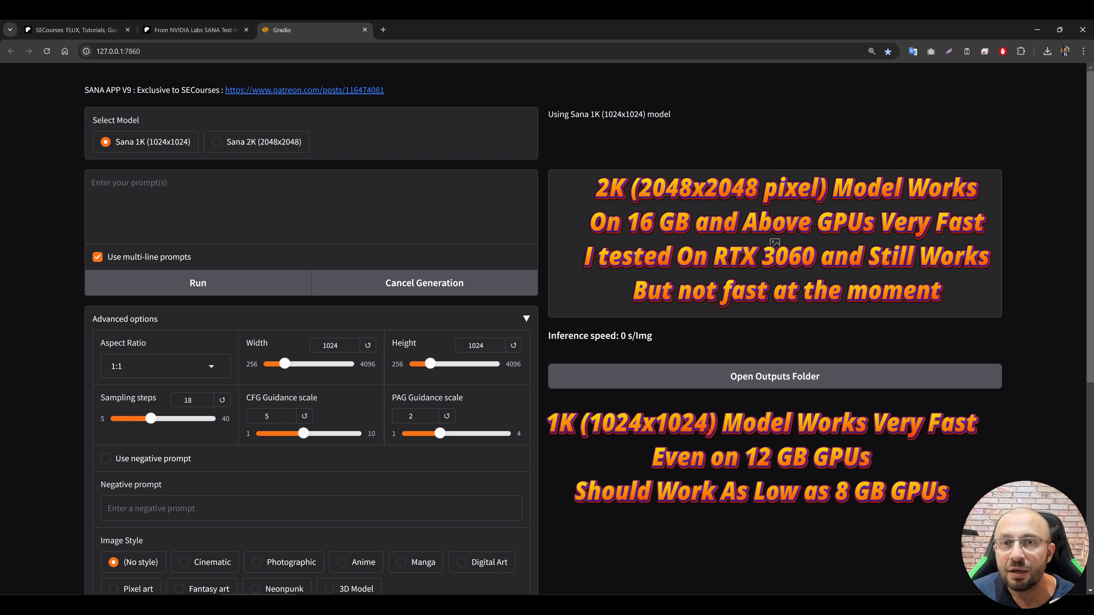
Step: Select the Sana 2K (2048x2048) model and enter the prompt "super fast amazing car moving on the ice on a sunny day"
scroll(629, 390, "down", 1)
scroll(629, 390, "up", 1)
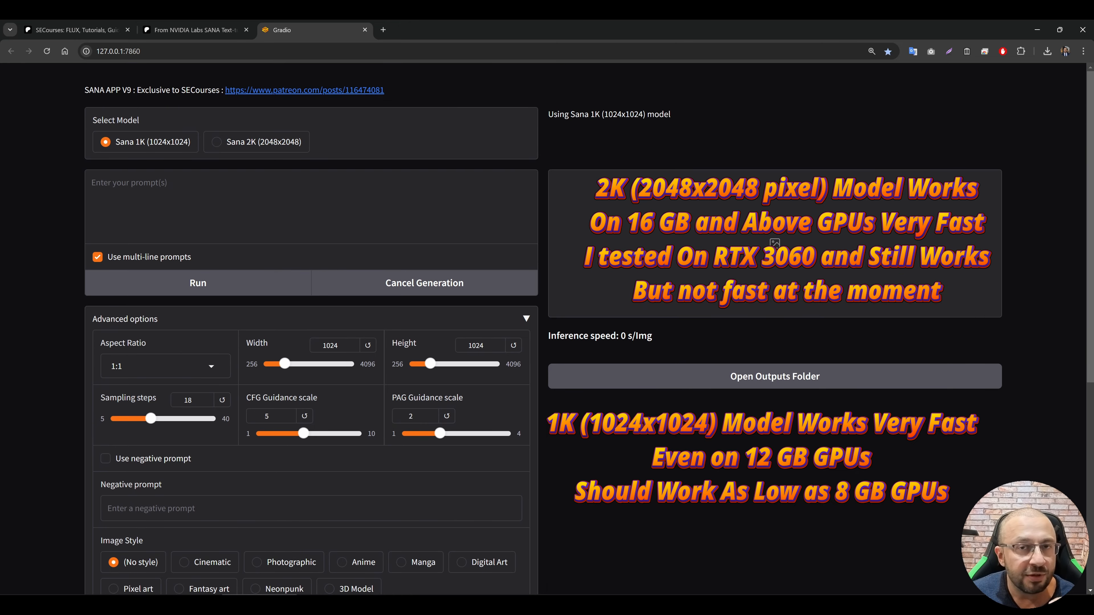
left_click(258, 146)
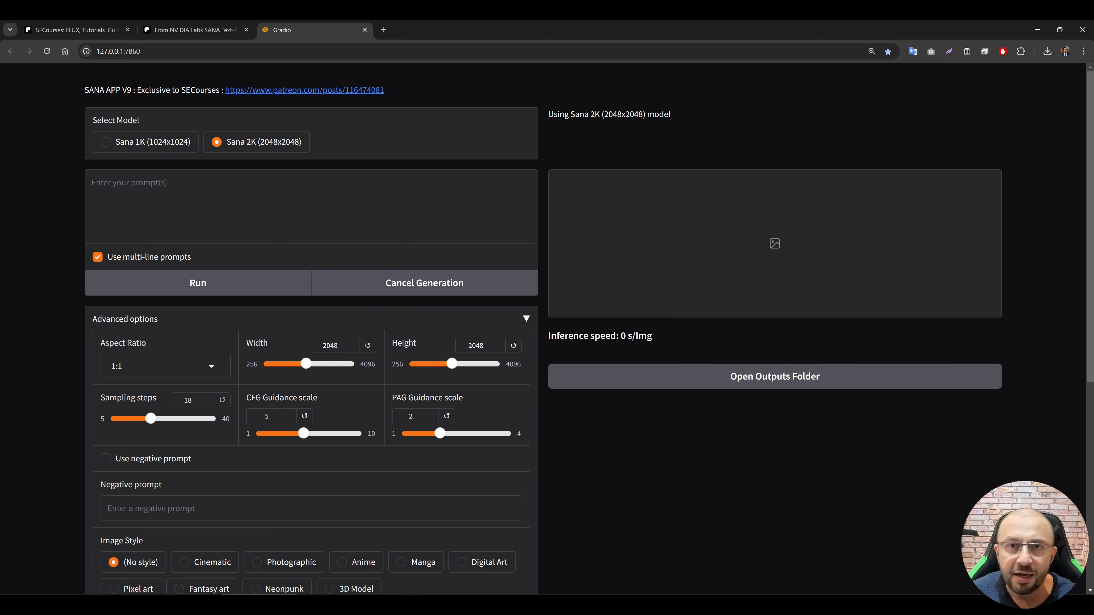
type("super ")
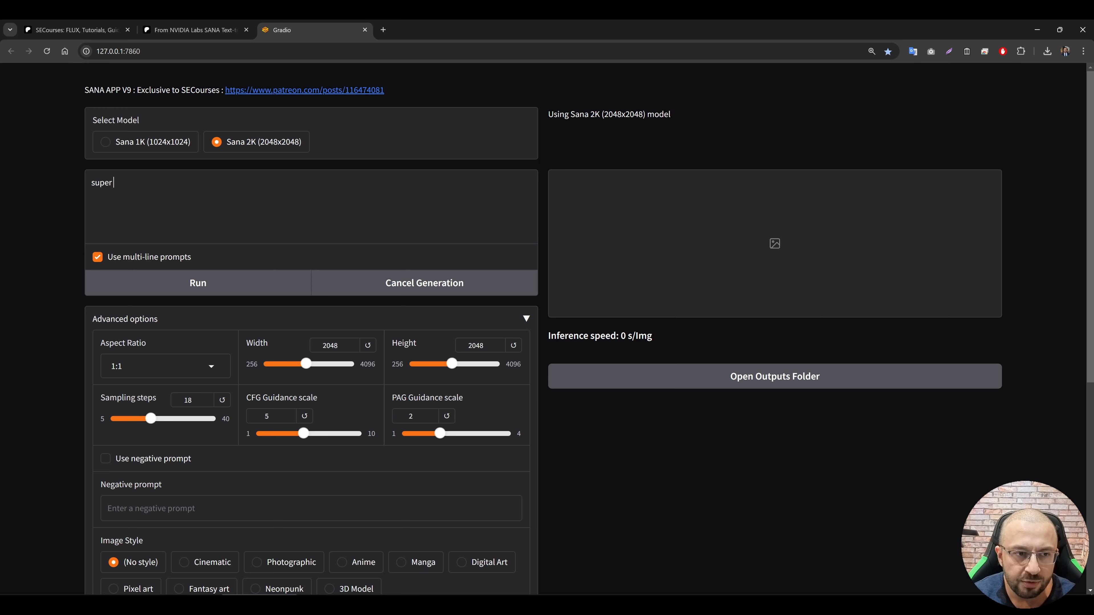
type("fast amazing car mov")
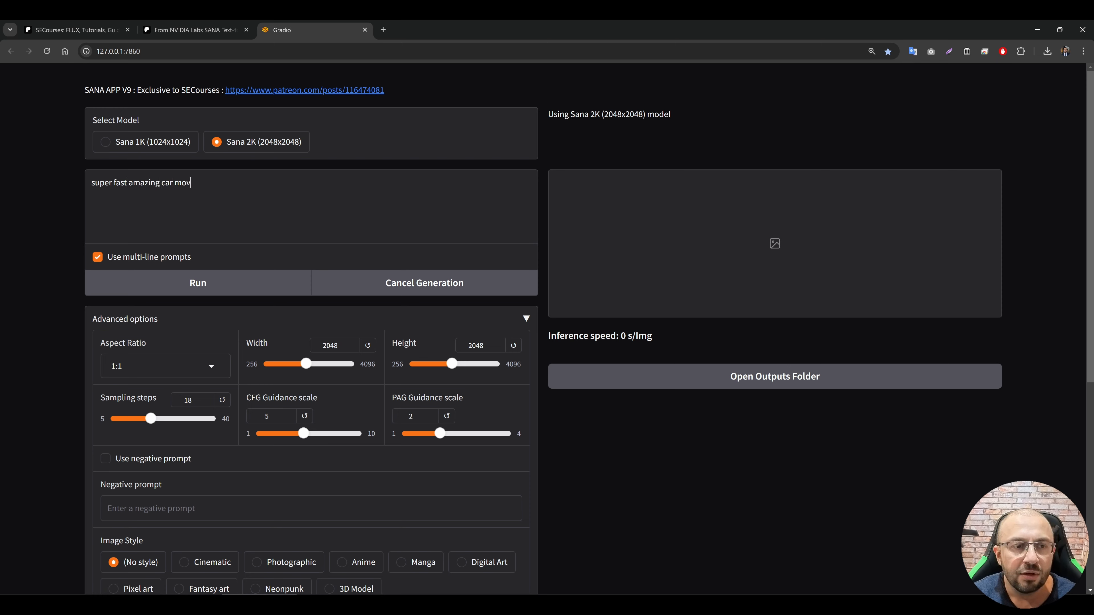
type("ing on the ice on a sunny d")
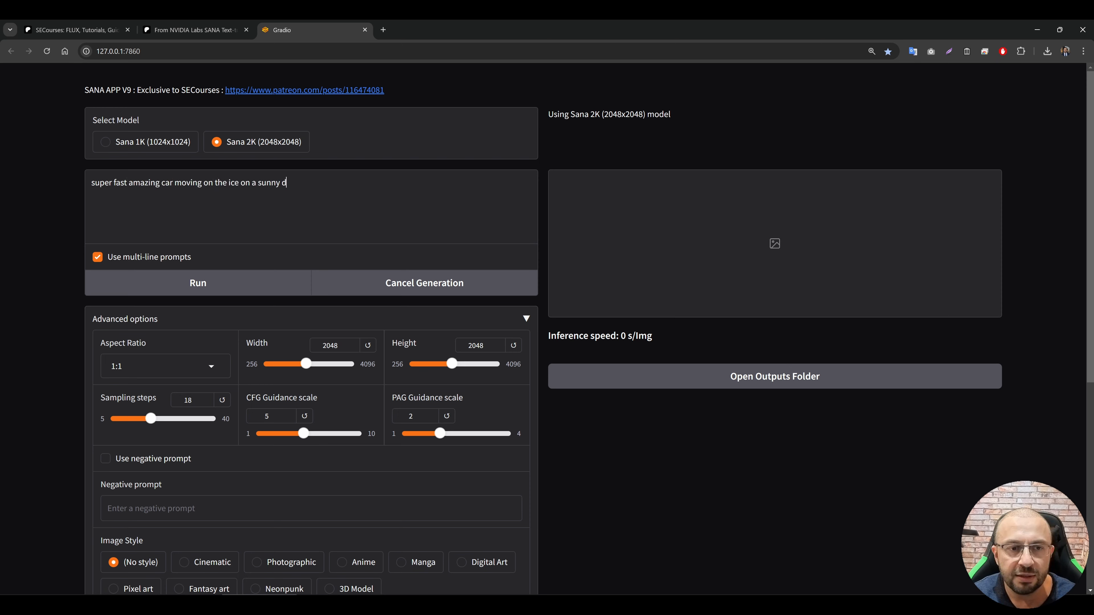
Step: Set both the image width and height to 1536
scroll(427, 203, "down", 3)
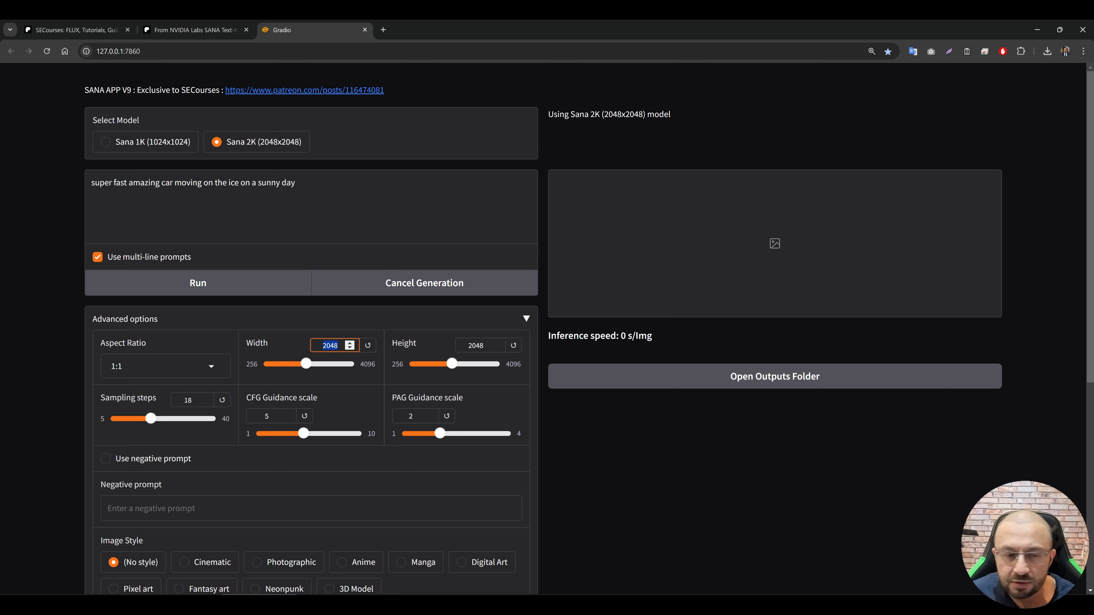
type("1536")
double_click(477, 346)
type("1536")
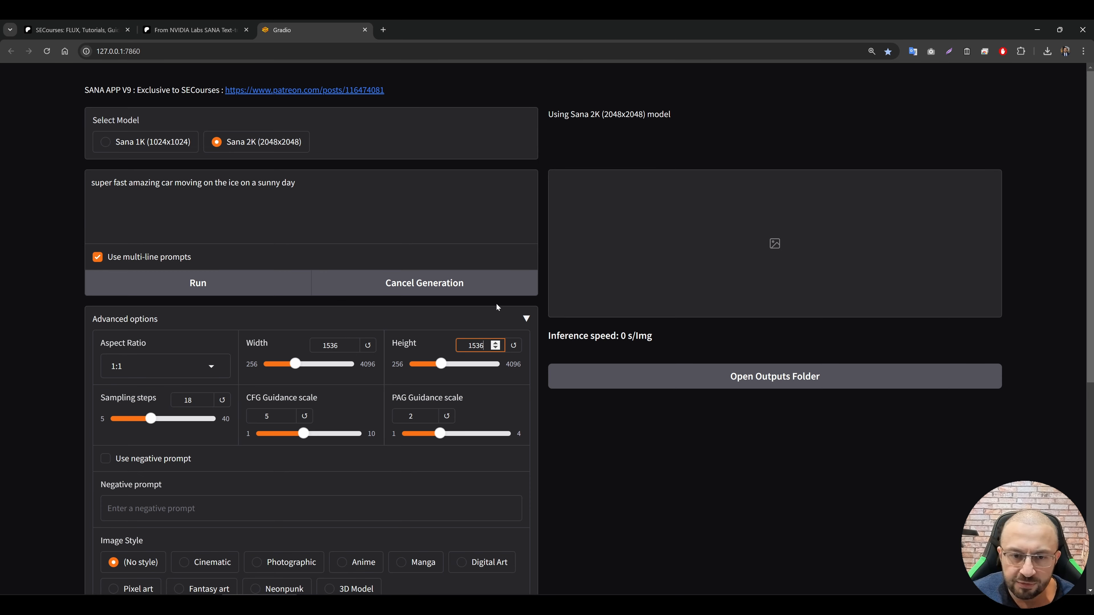
left_click(608, 440)
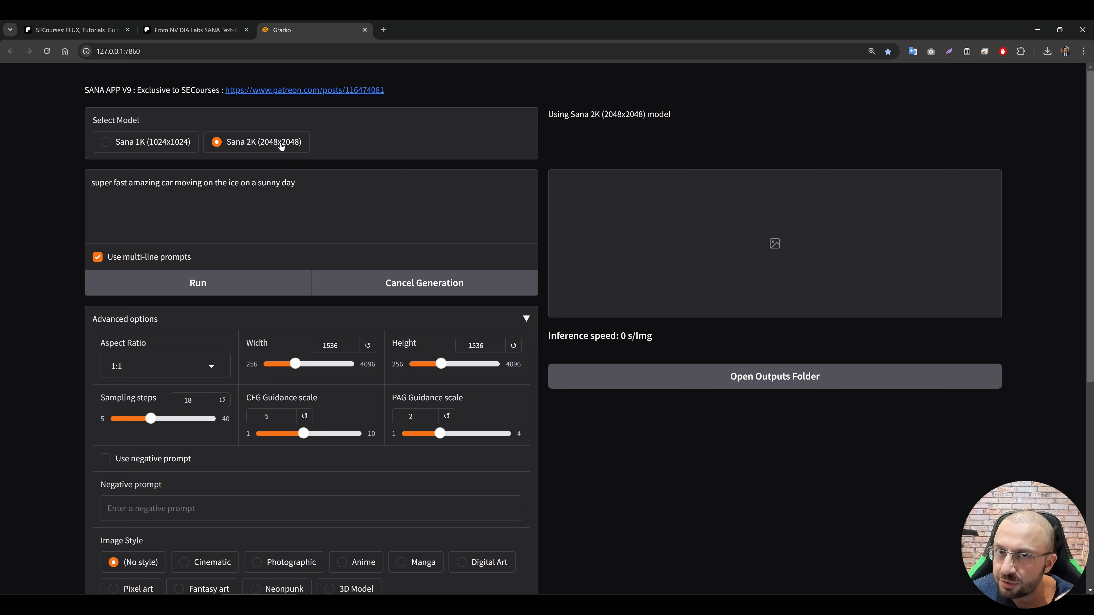
Step: Set the aspect ratio to 4:3 and raise the sampling steps to 40
left_click(142, 367)
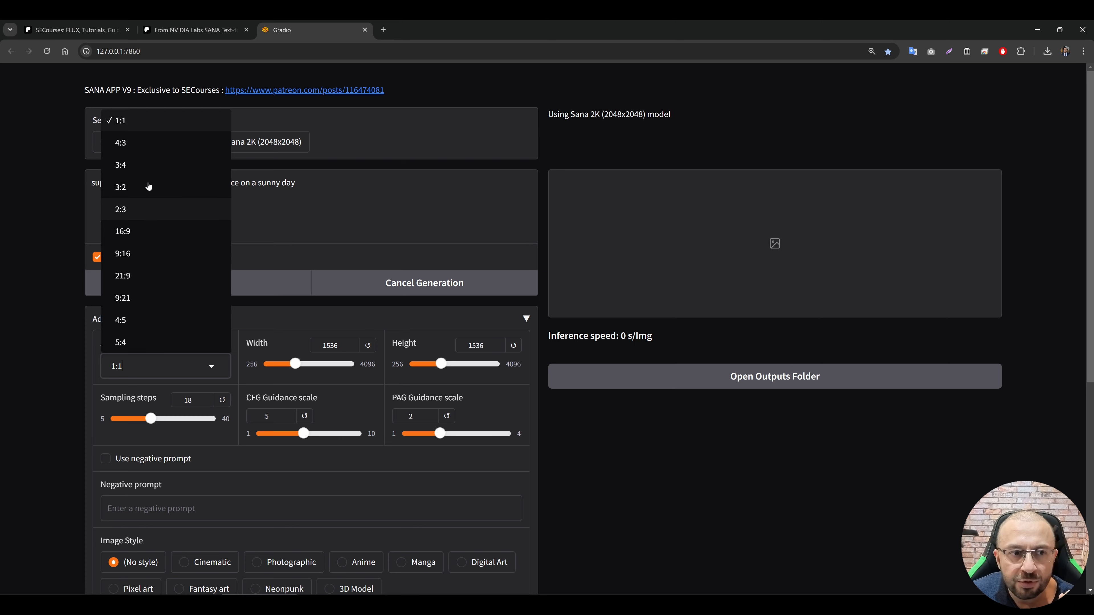
left_click(121, 142)
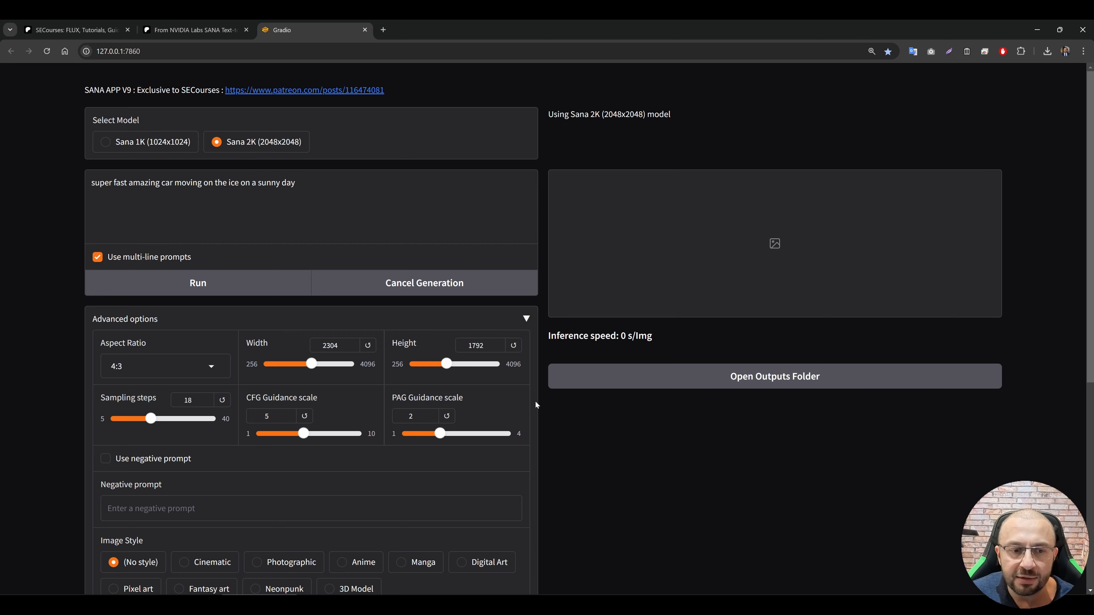
scroll(159, 307, "down", 2)
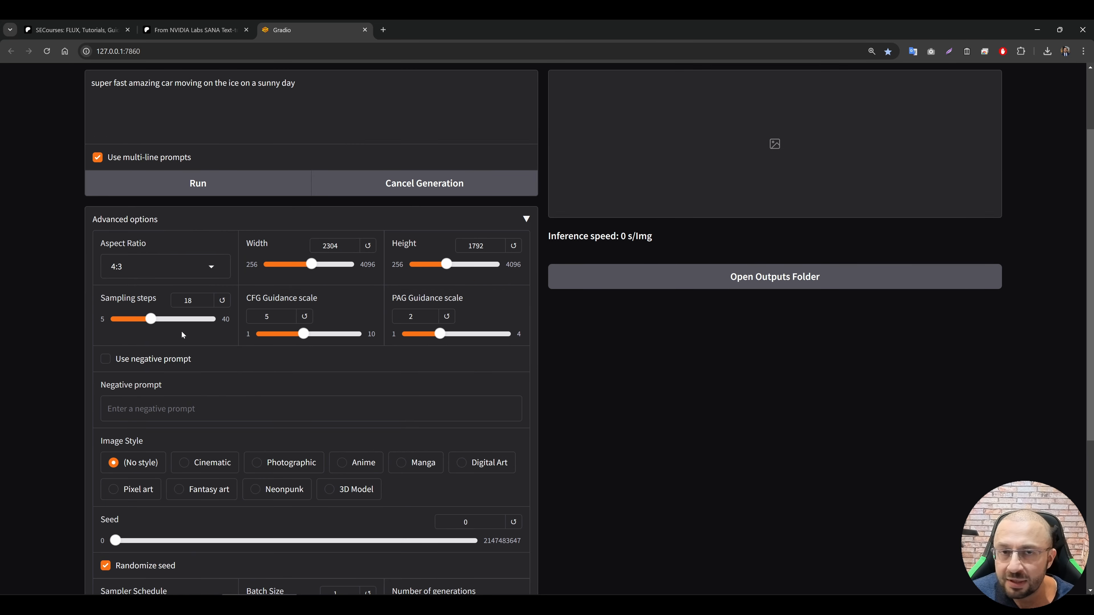
scroll(255, 370, "up", 1)
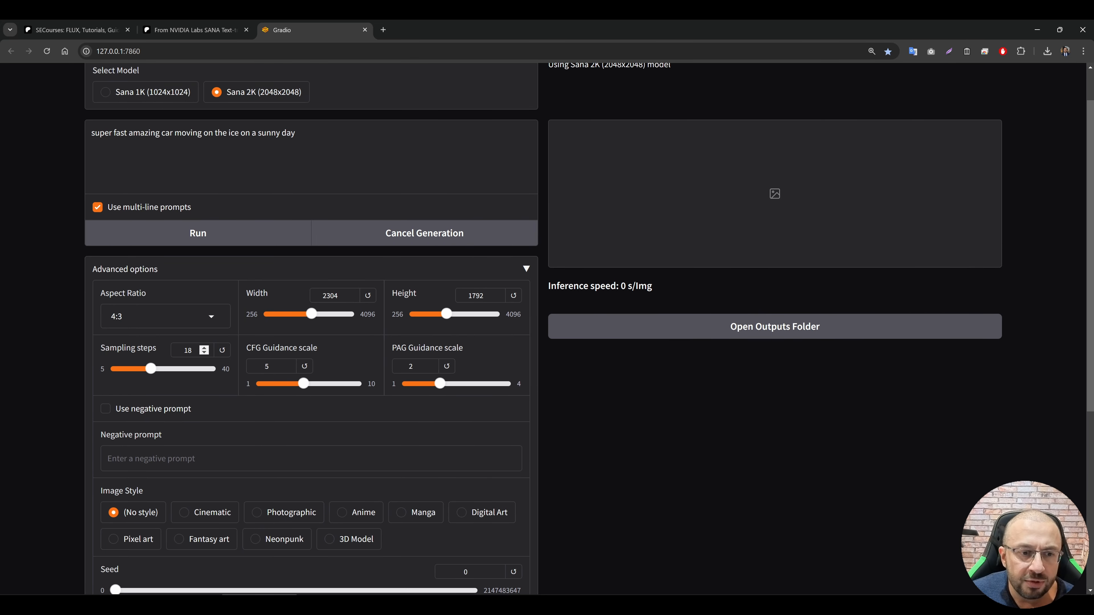
left_click_drag(151, 369, 223, 377)
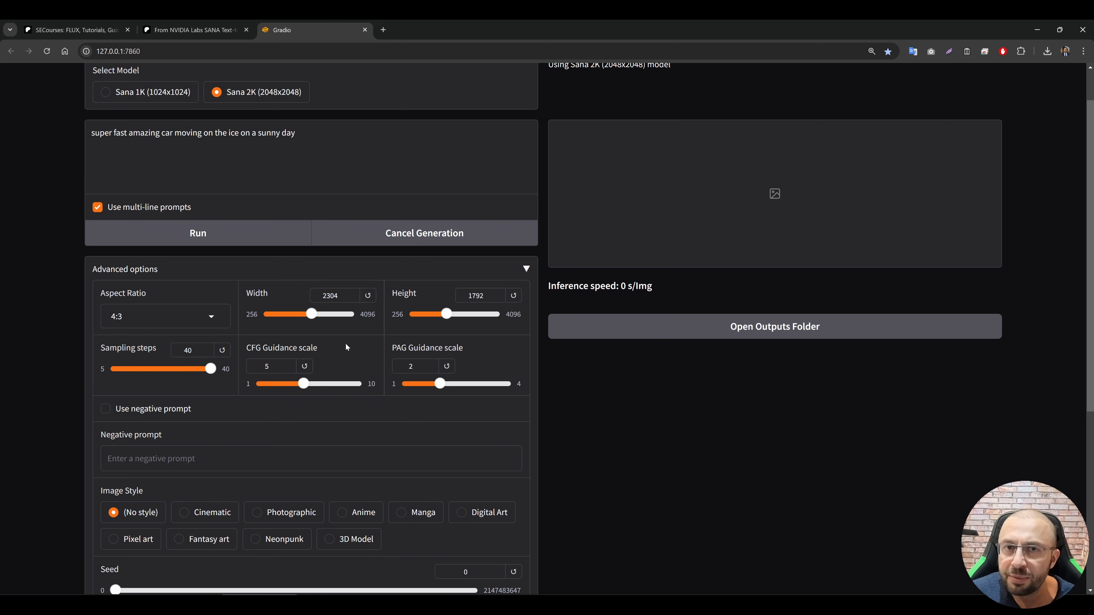
Step: Review the size and guidance scale settings and enable the use of a negative prompt
scroll(345, 347, "up", 1)
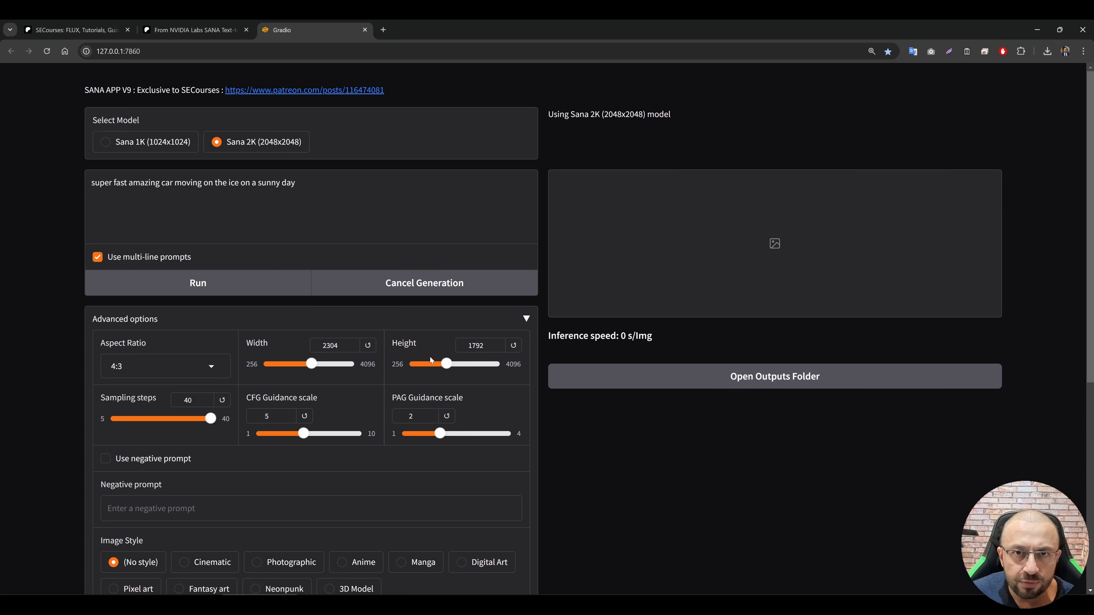
scroll(301, 311, "down", 2)
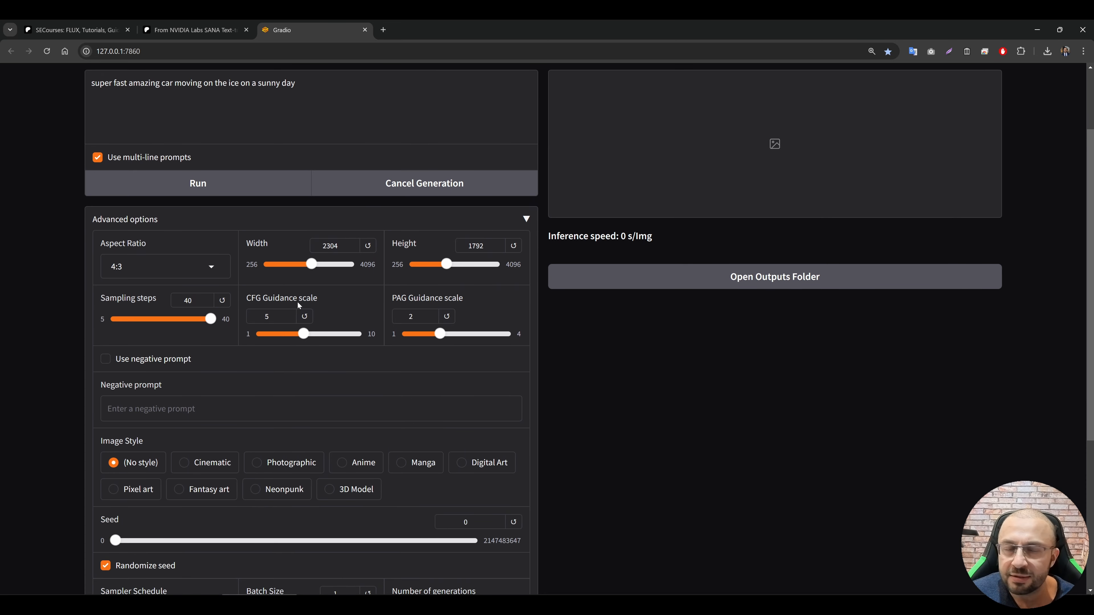
scroll(517, 397, "up", 2)
scroll(456, 388, "down", 1)
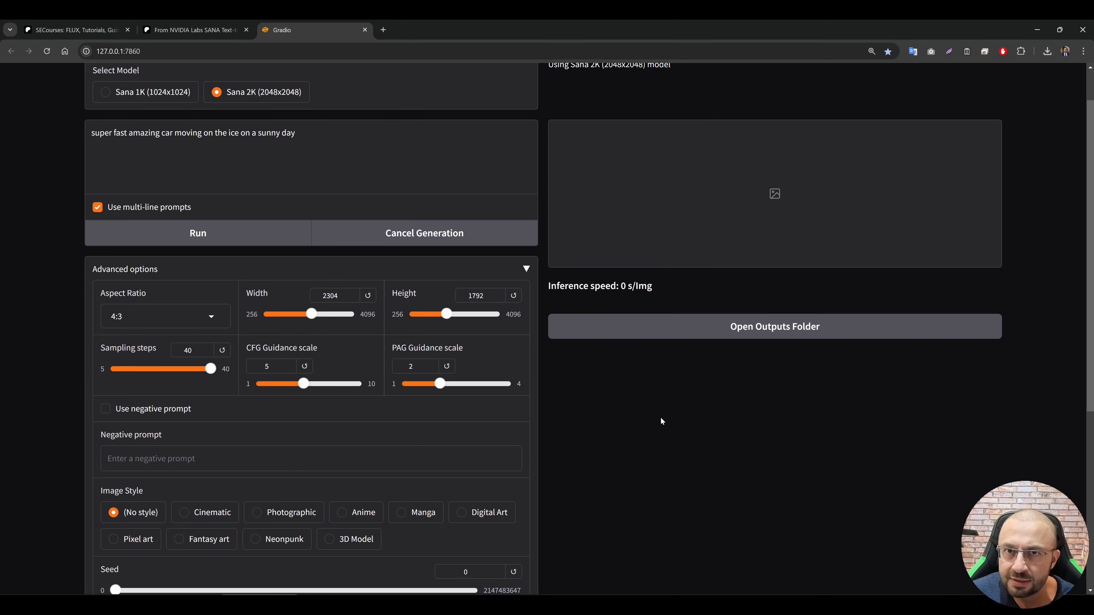
scroll(661, 417, "down", 1)
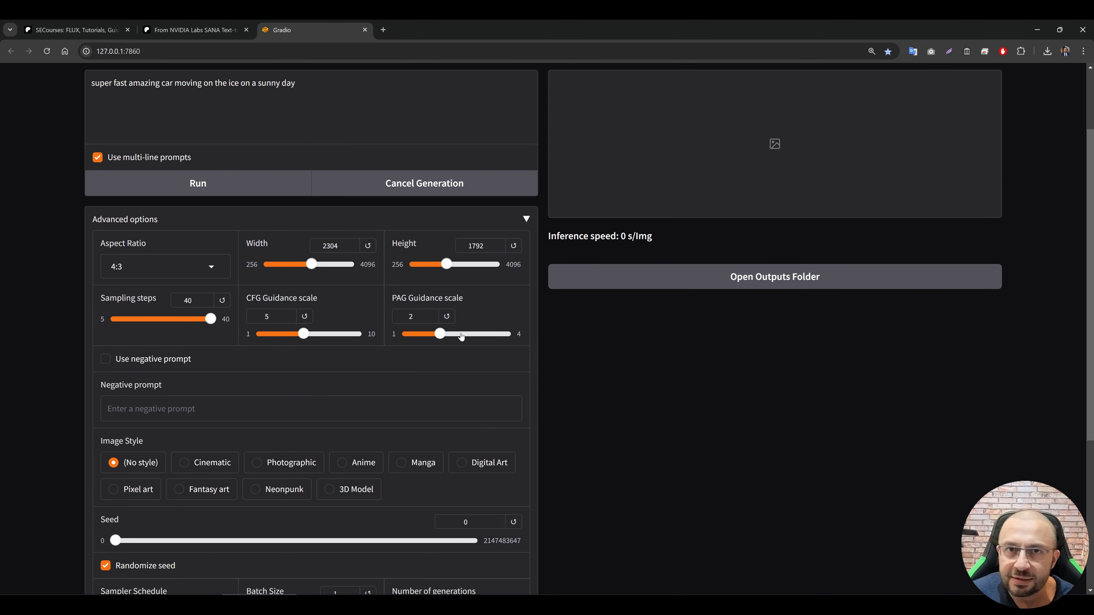
scroll(460, 336, "down", 2)
left_click(151, 264)
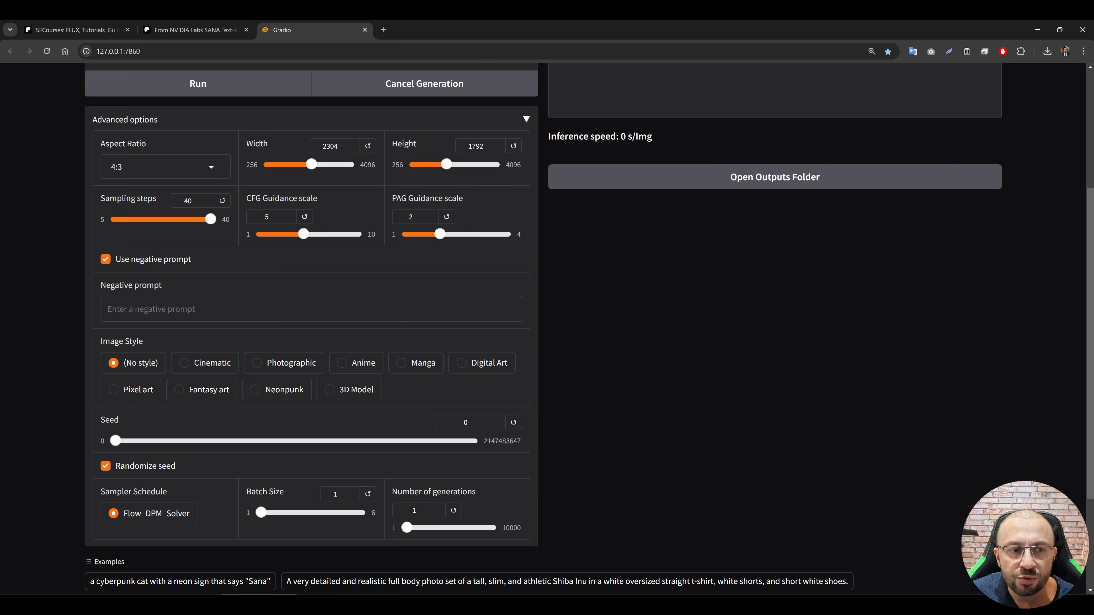
Step: Turn off the use of a negative prompt
left_click(162, 264)
left_click(161, 264)
left_click(144, 264)
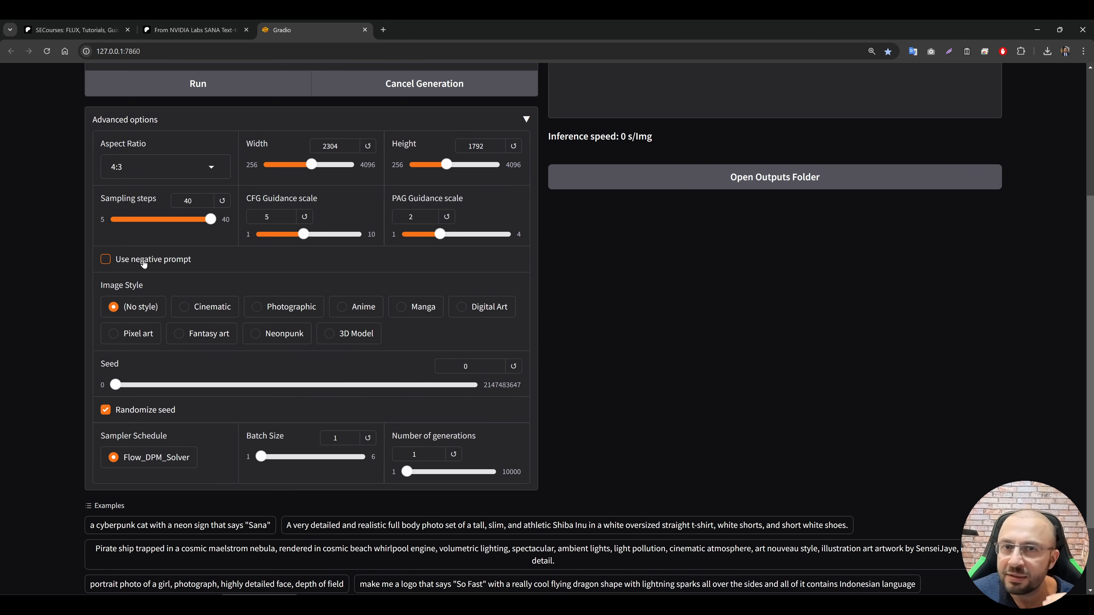
Step: Review the image style, seed, sampler schedule, batch size and number of generations options
scroll(323, 328, "down", 2)
scroll(245, 343, "up", 4)
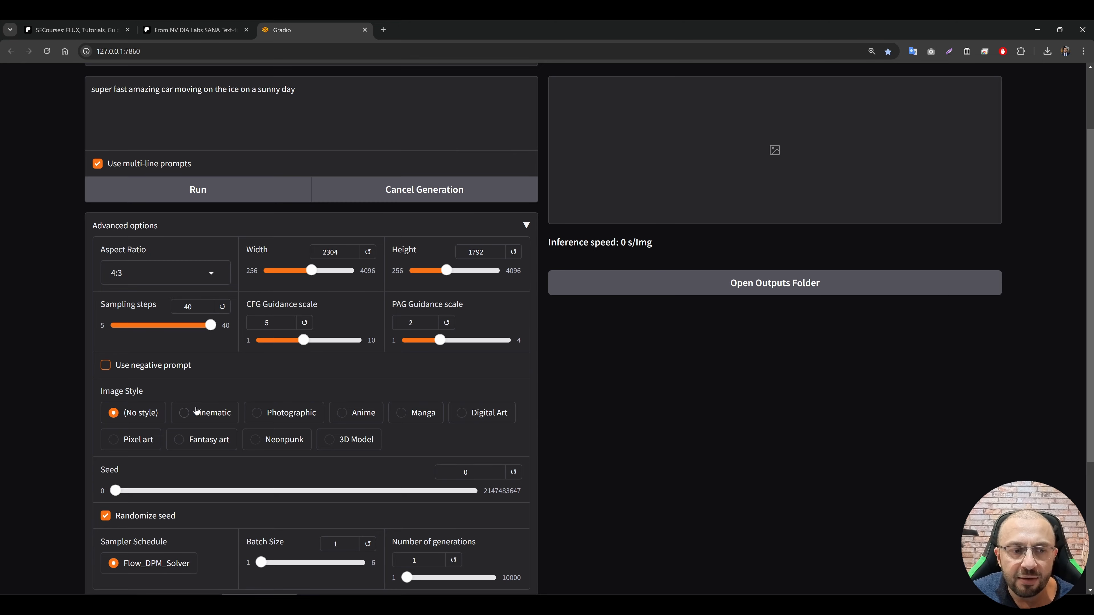
scroll(195, 411, "down", 1)
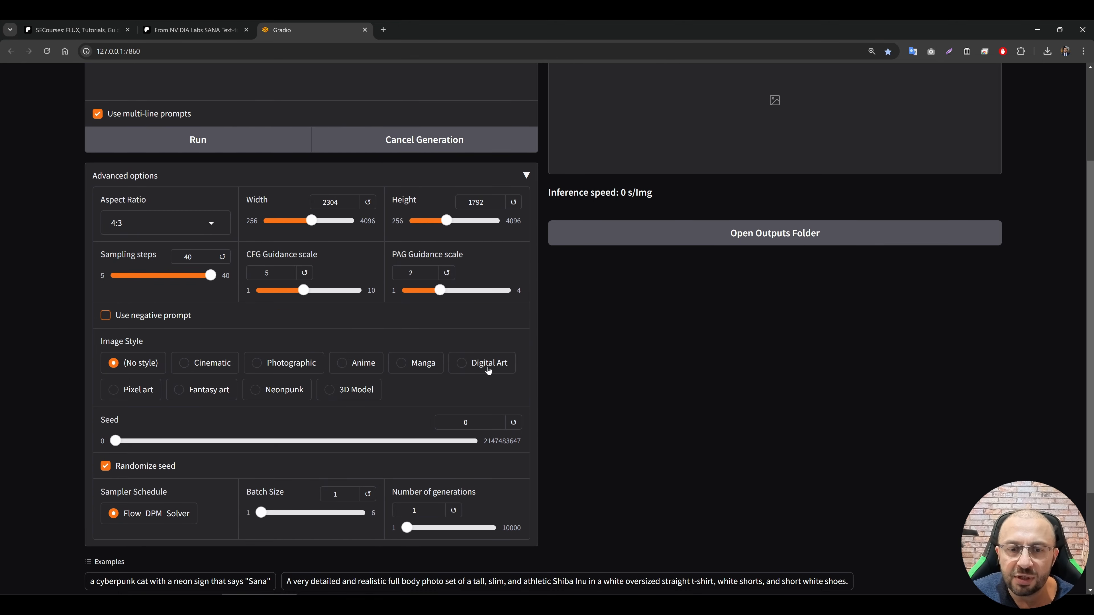
scroll(455, 336, "down", 2)
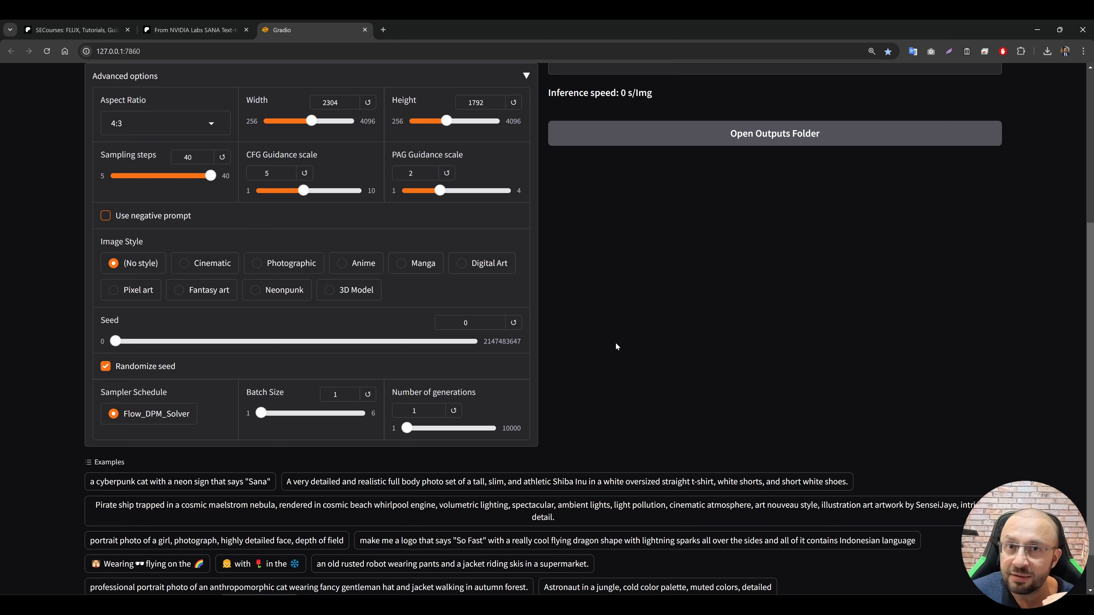
scroll(619, 361, "up", 3)
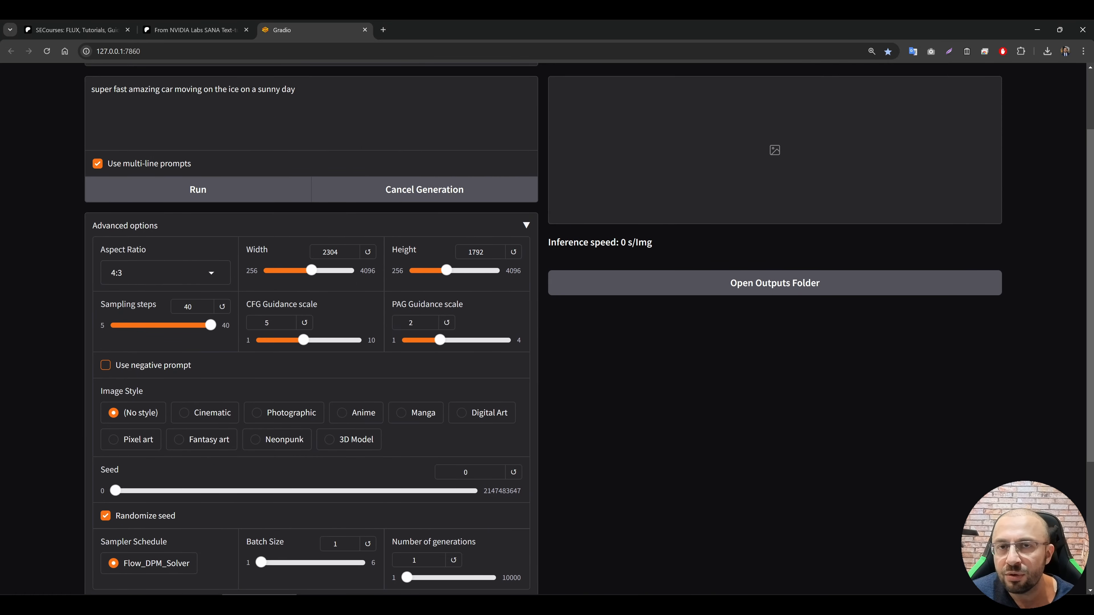
scroll(156, 366, "down", 4)
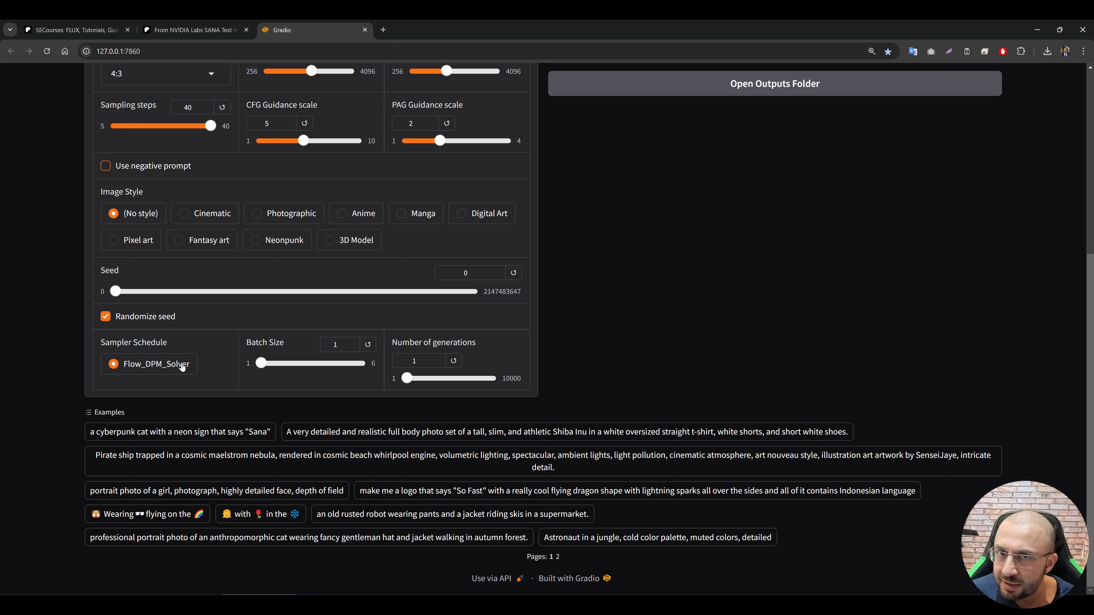
mouse_move(260, 363)
left_mouse_down()
mouse_move(362, 364)
mouse_move(258, 368)
left_mouse_up()
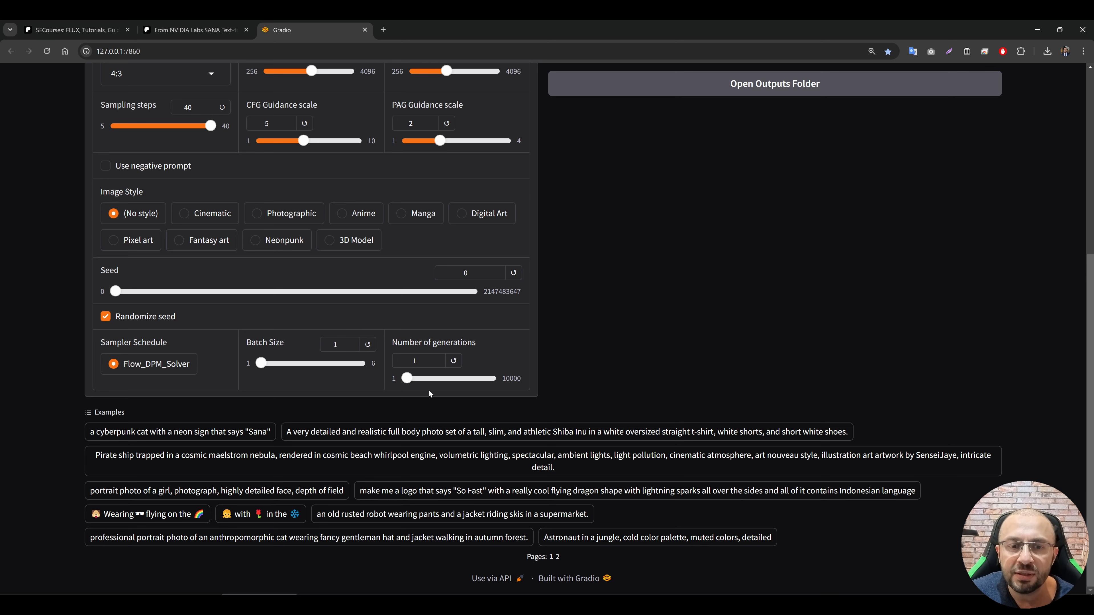
mouse_move(407, 379)
left_mouse_down()
mouse_move(495, 379)
mouse_move(392, 382)
left_mouse_up()
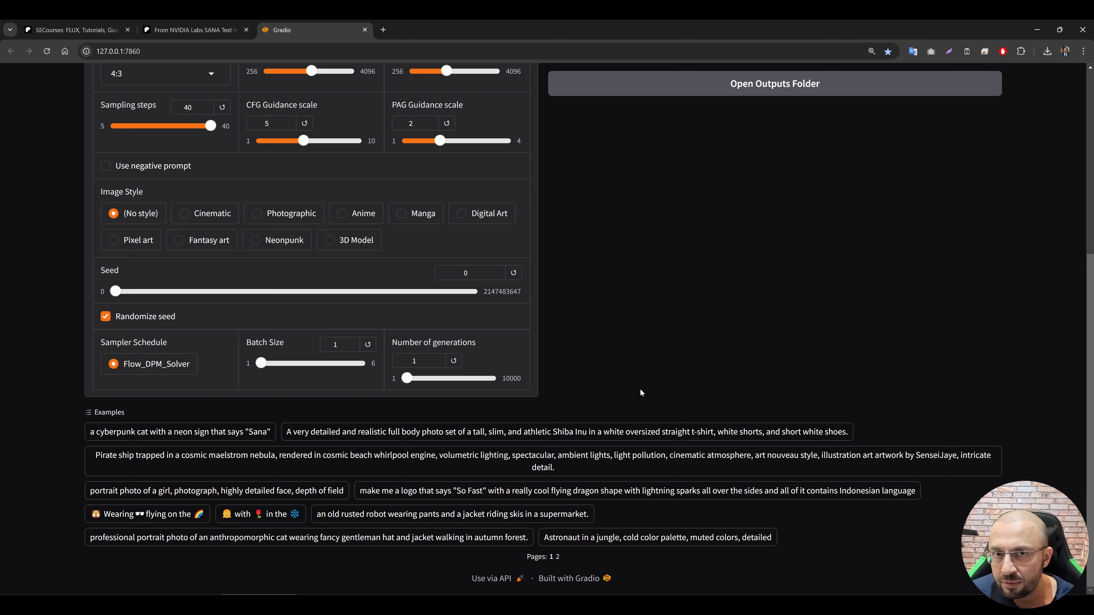
Step: Generate the image from the car prompt, check the command window's log and enlarge the result in the gallery
scroll(221, 284, "up", 7)
left_click(221, 284)
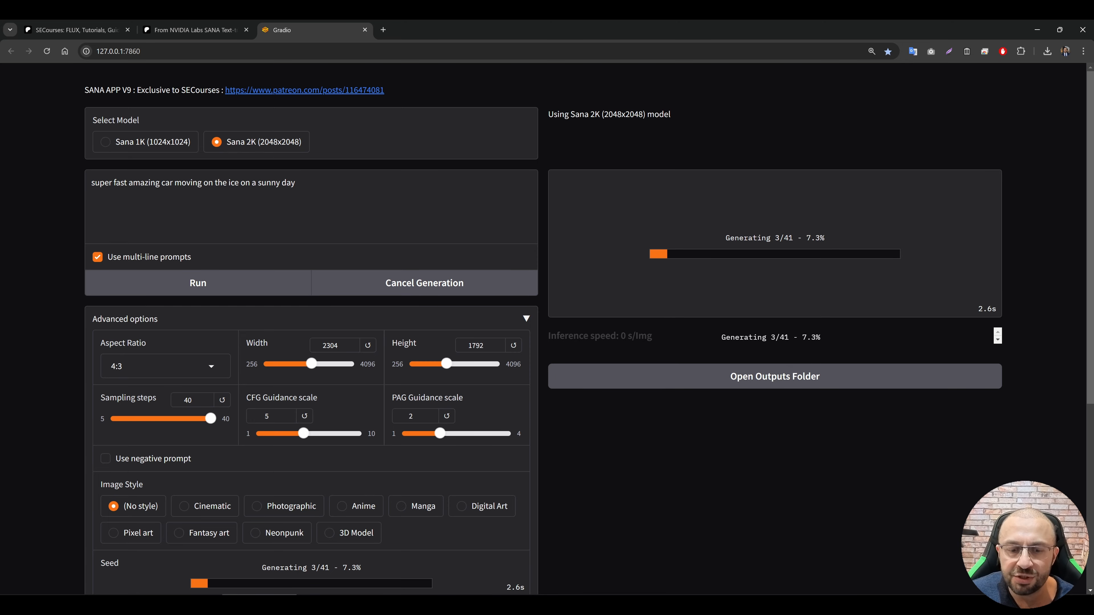
left_click_drag(526, 264, 339, 86)
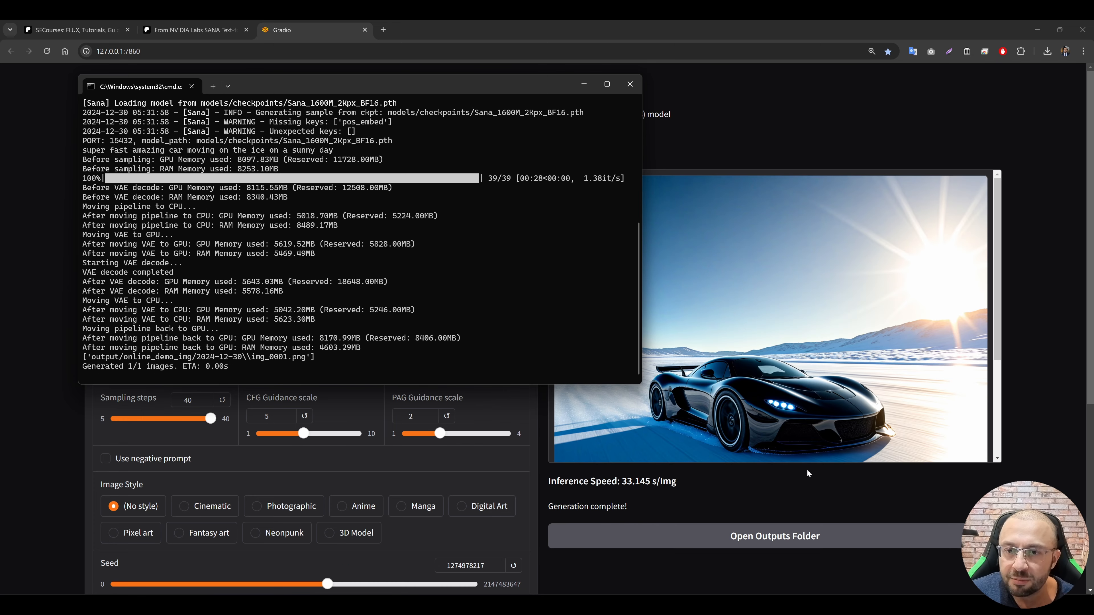
left_click(759, 279)
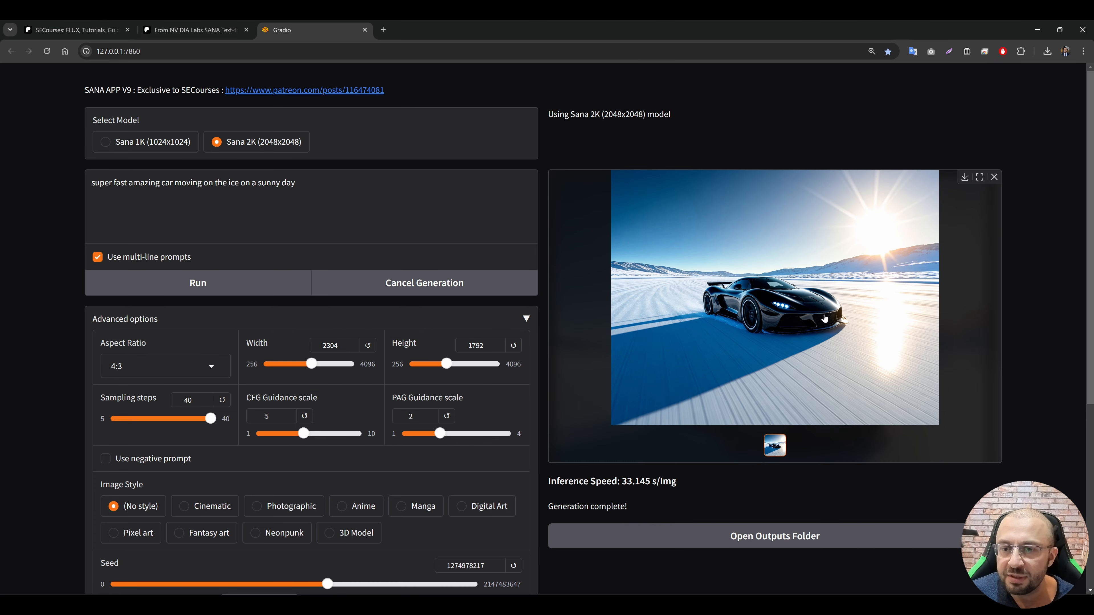
Step: Set the aspect ratio to 16:9 and generate another image, checking its progress in the command window
left_click(155, 363)
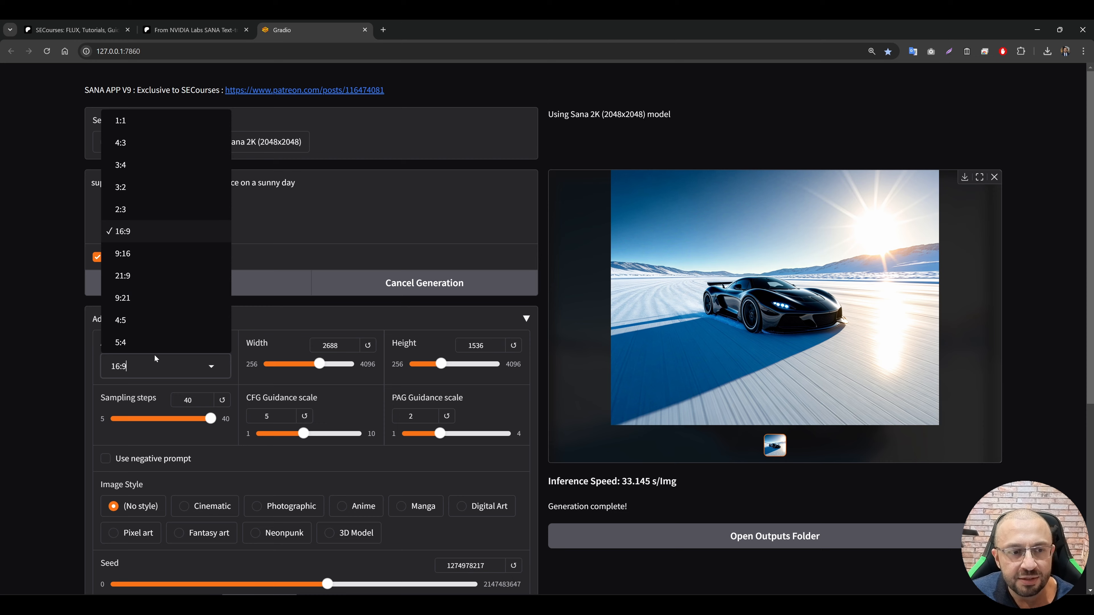
left_click(141, 234)
left_click(195, 282)
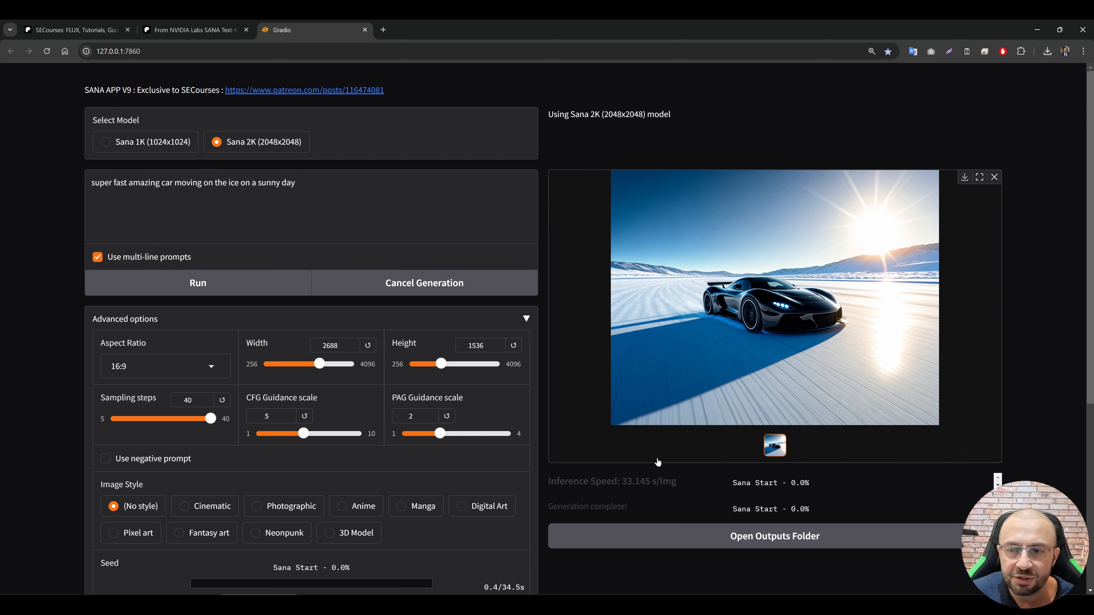
key("alt+Tab")
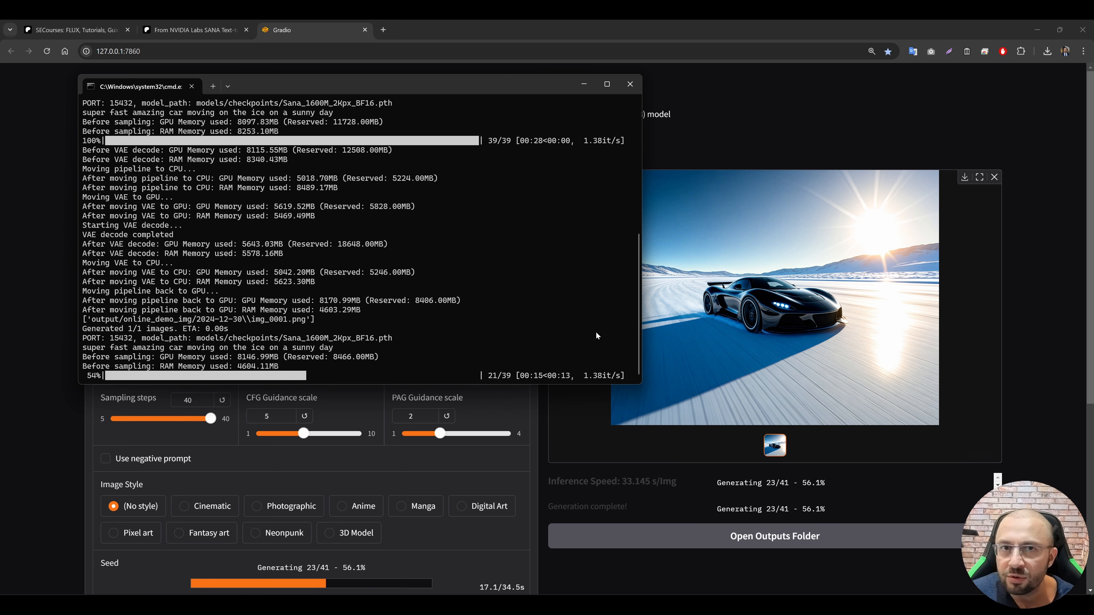
left_click(586, 88)
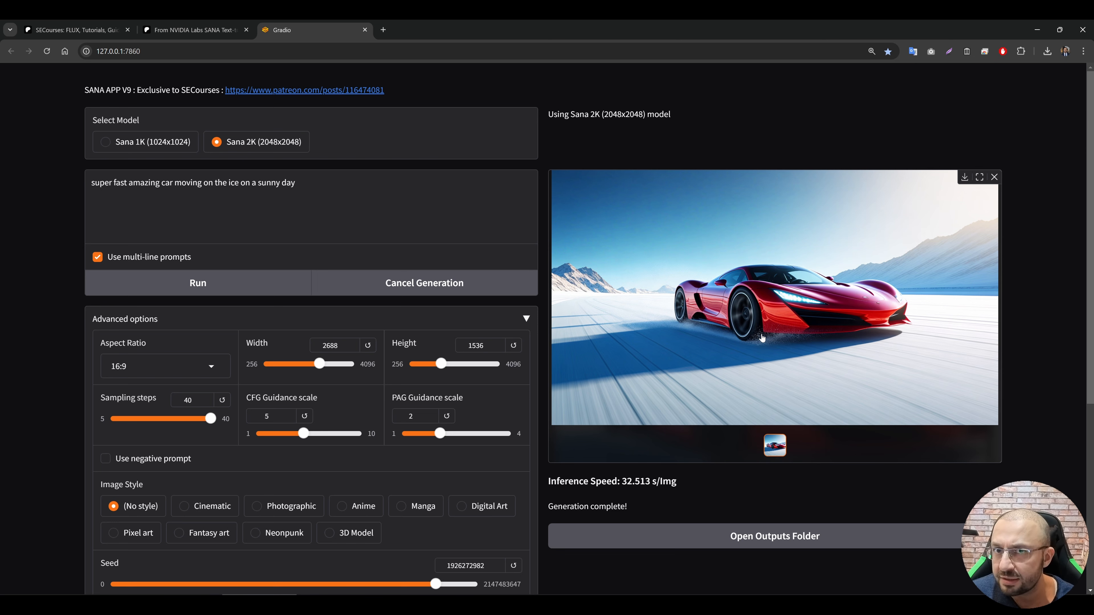
Step: Open the outputs folder's 2024-12-30 subfolder and inspect img_0001.png in Paint.NET
left_click(765, 539)
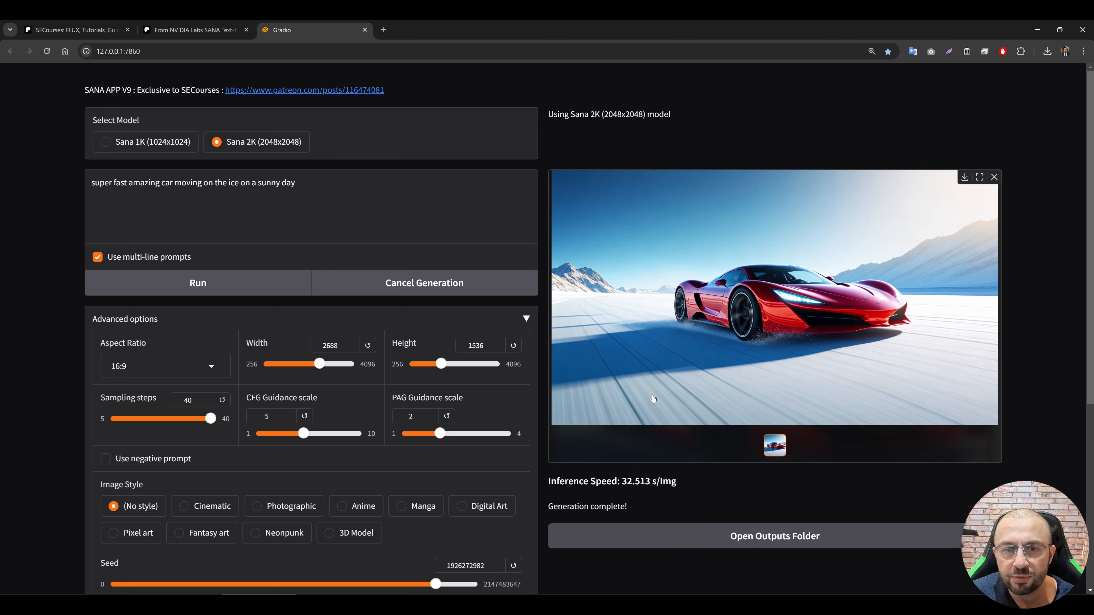
double_click(177, 245)
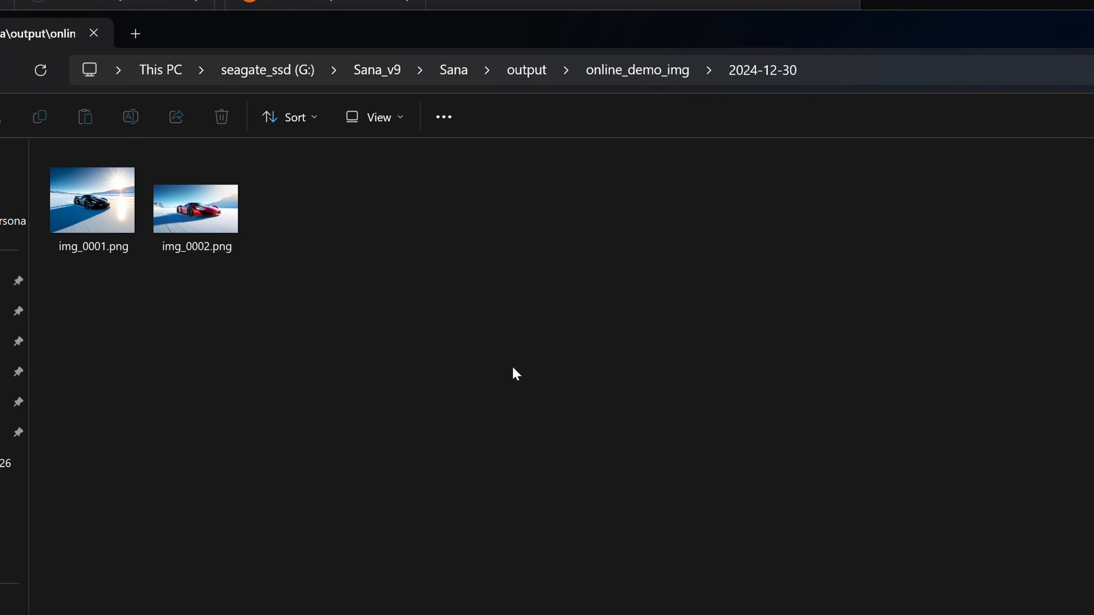
double_click(106, 200)
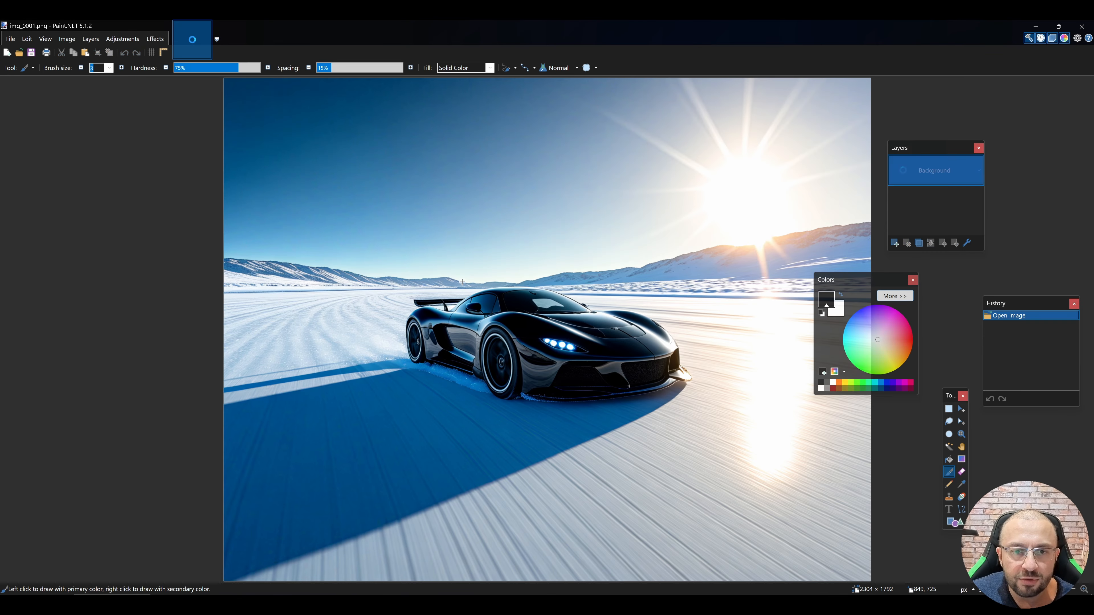
scroll(466, 279, "up", 1)
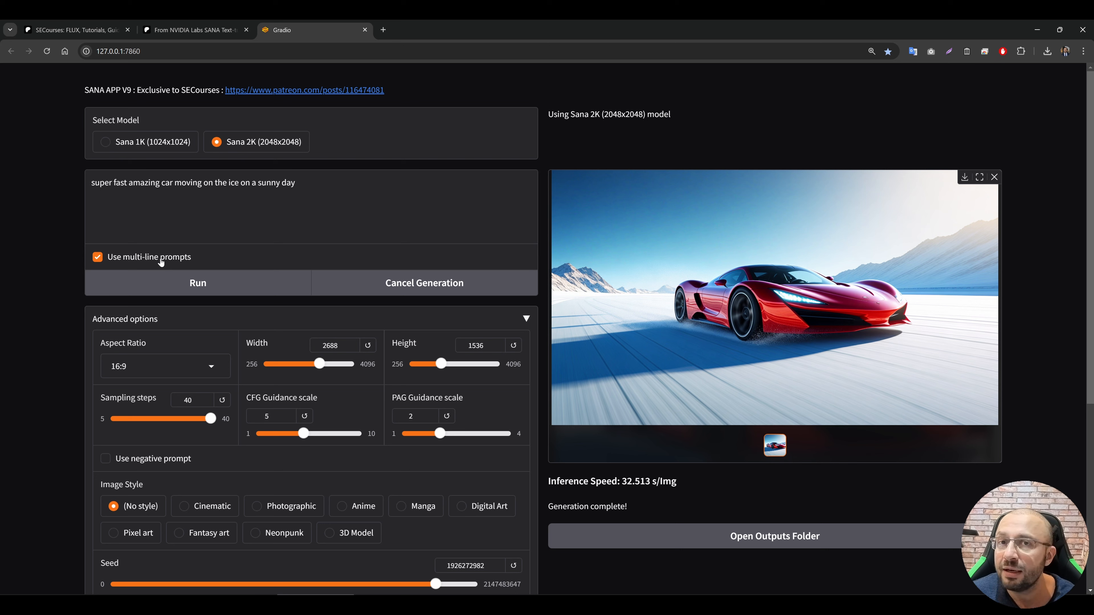
Step: Replace the prompt with three separate lines: "car", "truck" and "apple"
left_click(296, 183)
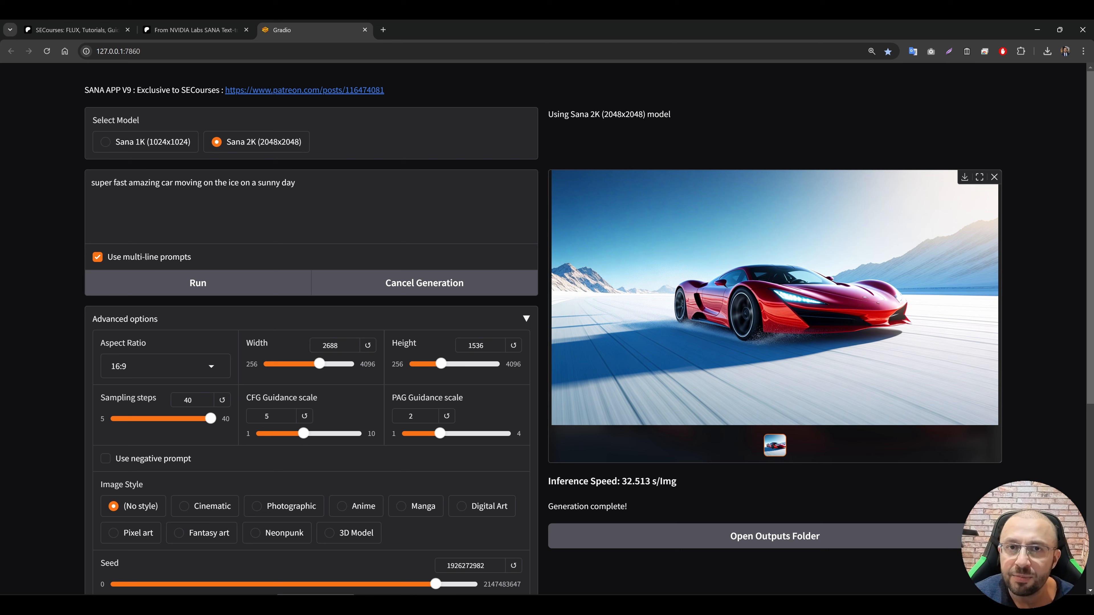
key("ctrl+a")
type("car ")
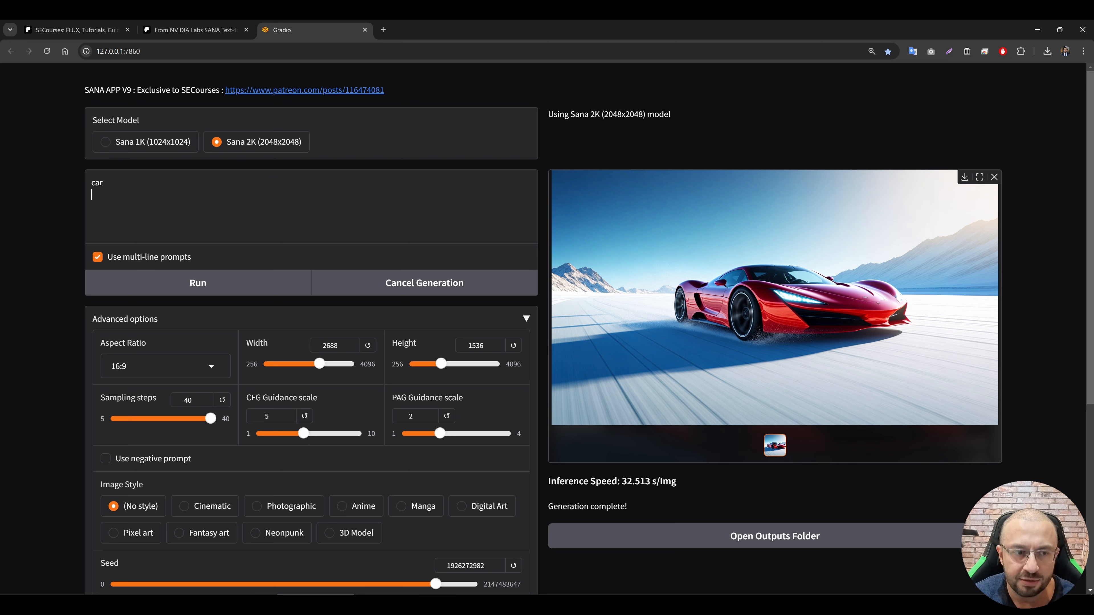
type("truck")
key("Return")
type("apple")
Step: Choose the 3D Model image style and start generating the multi-line prompts
scroll(346, 434, "down", 2)
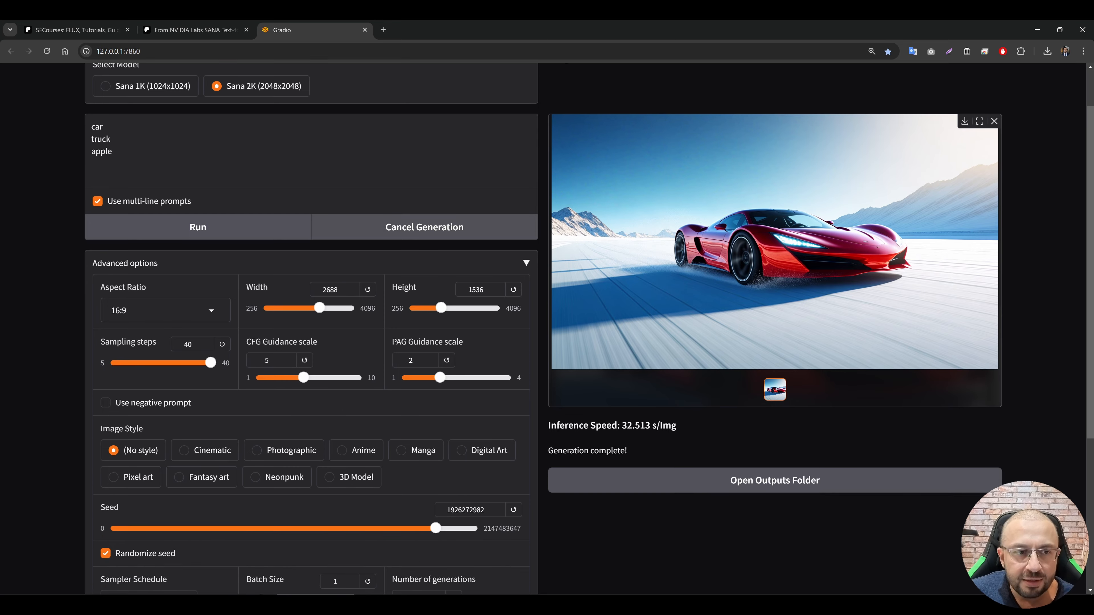
left_click(346, 434)
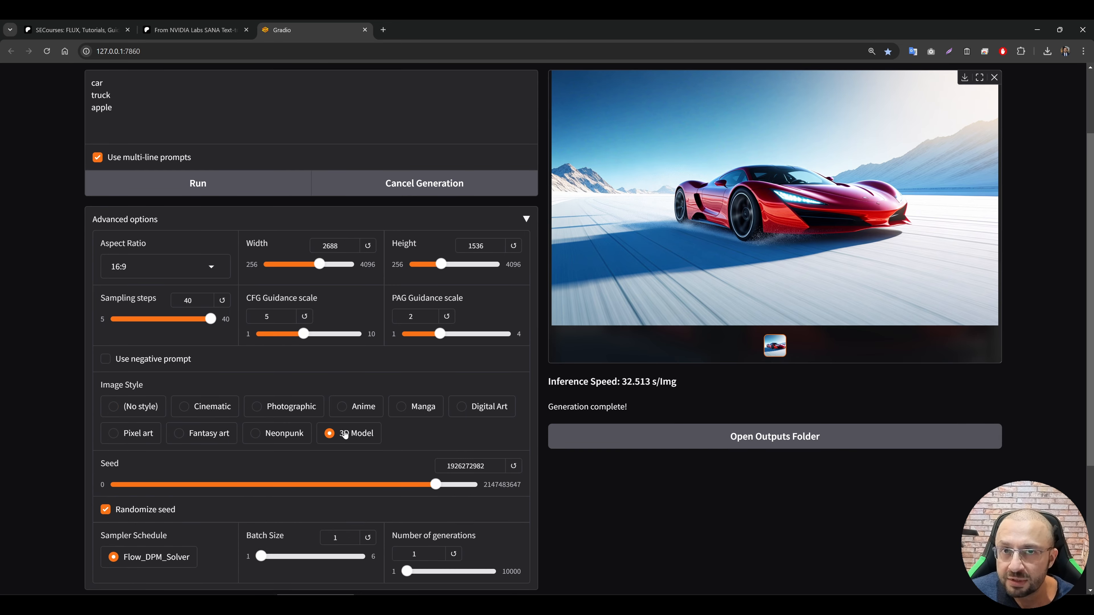
scroll(302, 367, "up", 2)
left_click(258, 287)
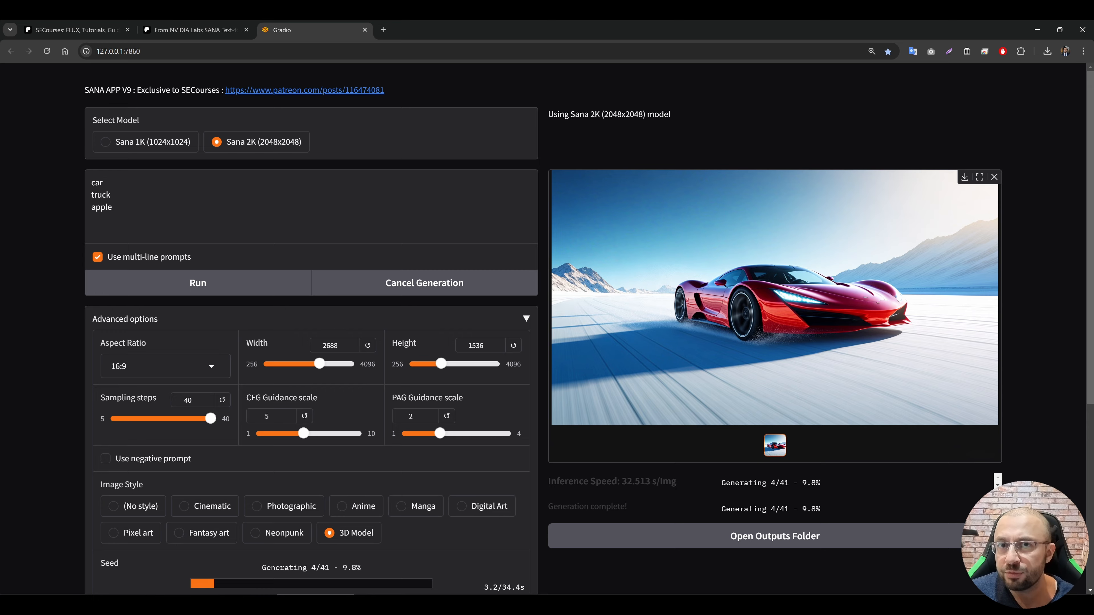
Step: Look over the number of generations setting and check the batch's progress in the command window
scroll(280, 405, "down", 4)
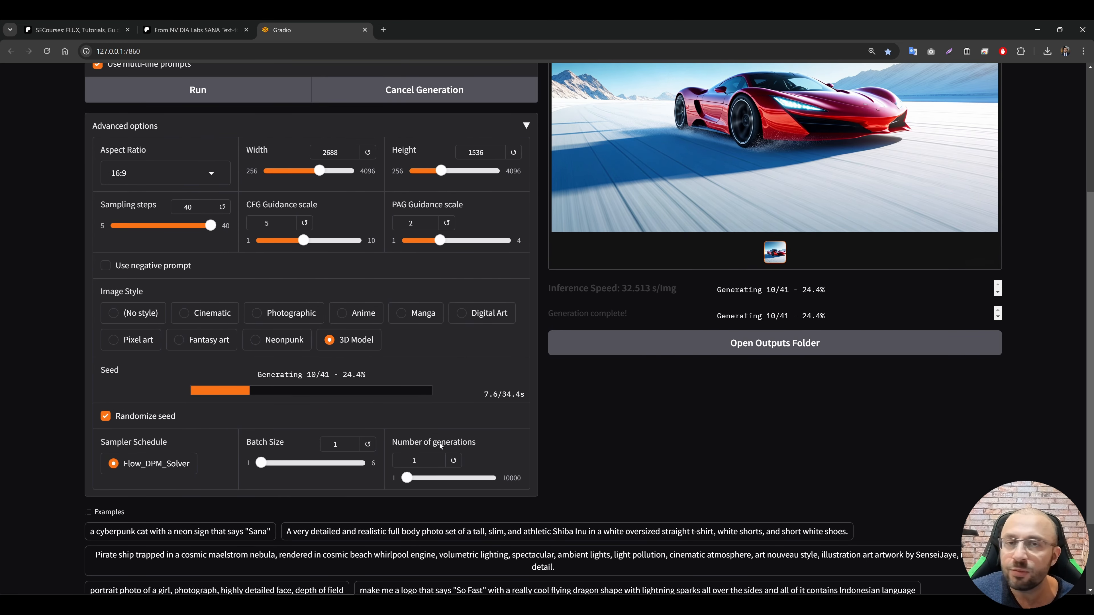
scroll(439, 446, "up", 4)
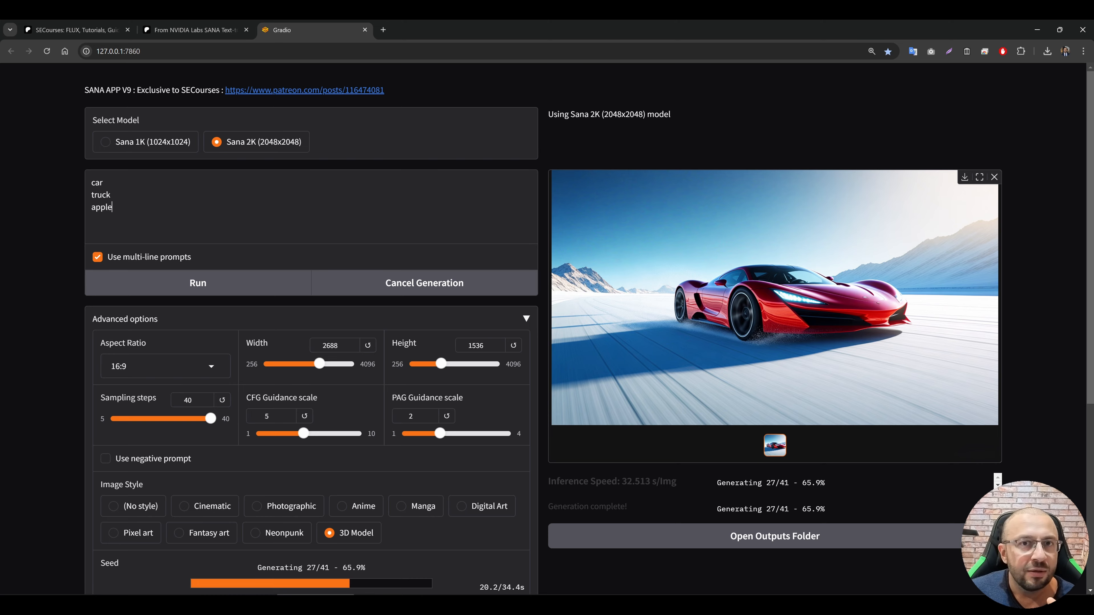
key("alt+Tab")
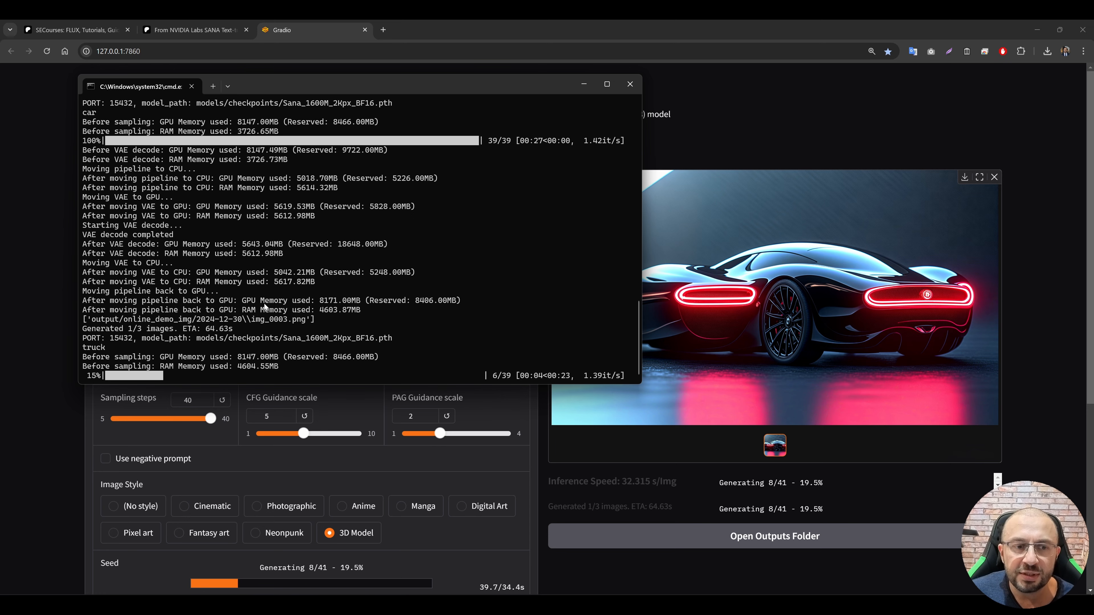
left_click(807, 321)
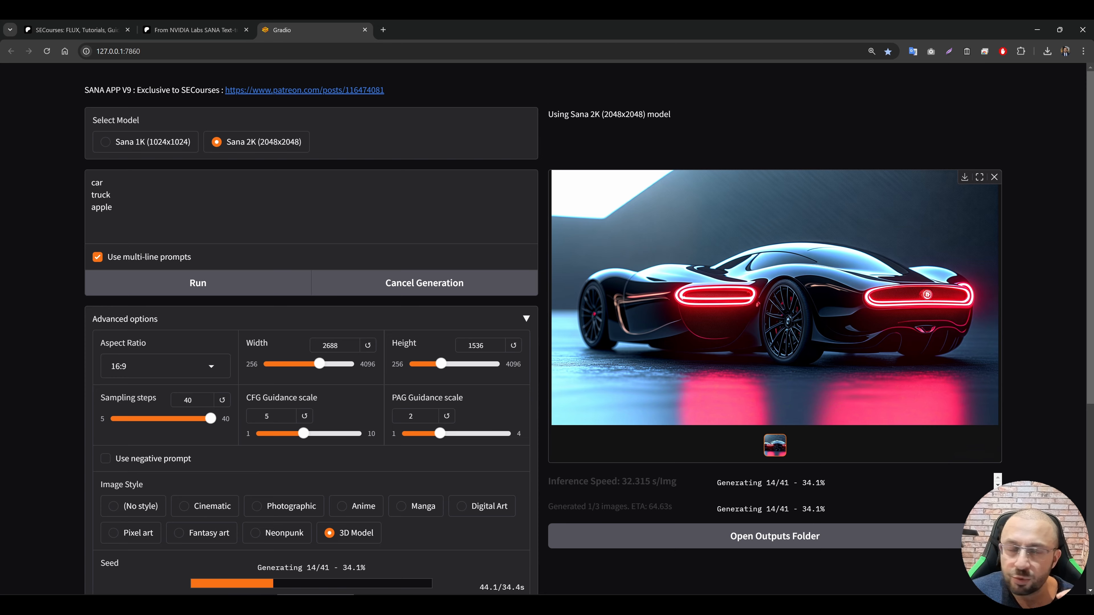
Step: Compare the generated car and truck images in the gallery with their matching prompt lines
left_click_drag(104, 183, 91, 183)
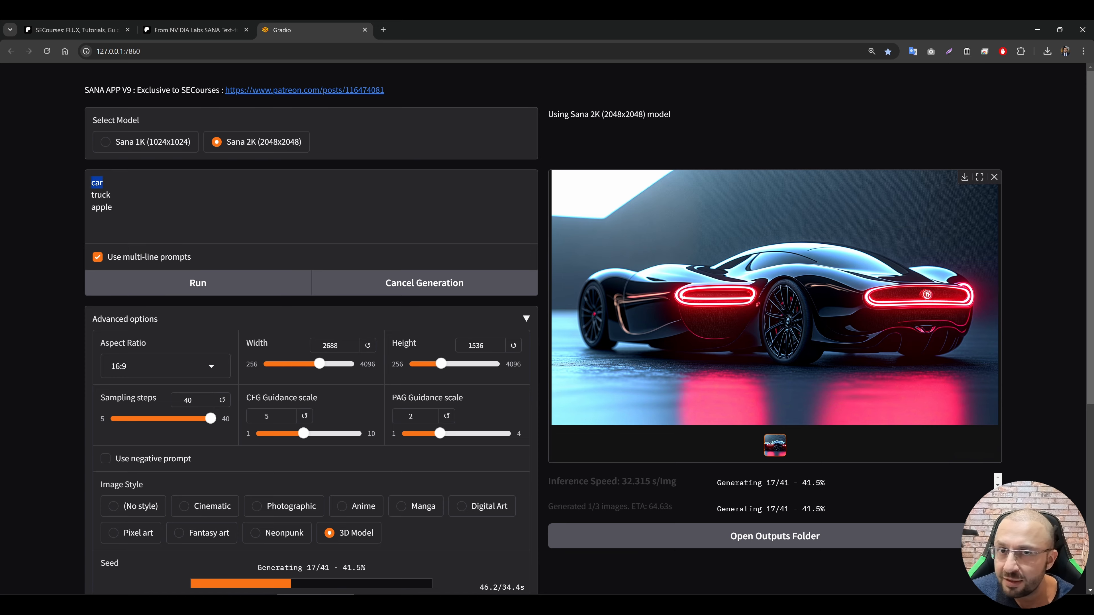
scroll(494, 436, "down", 7)
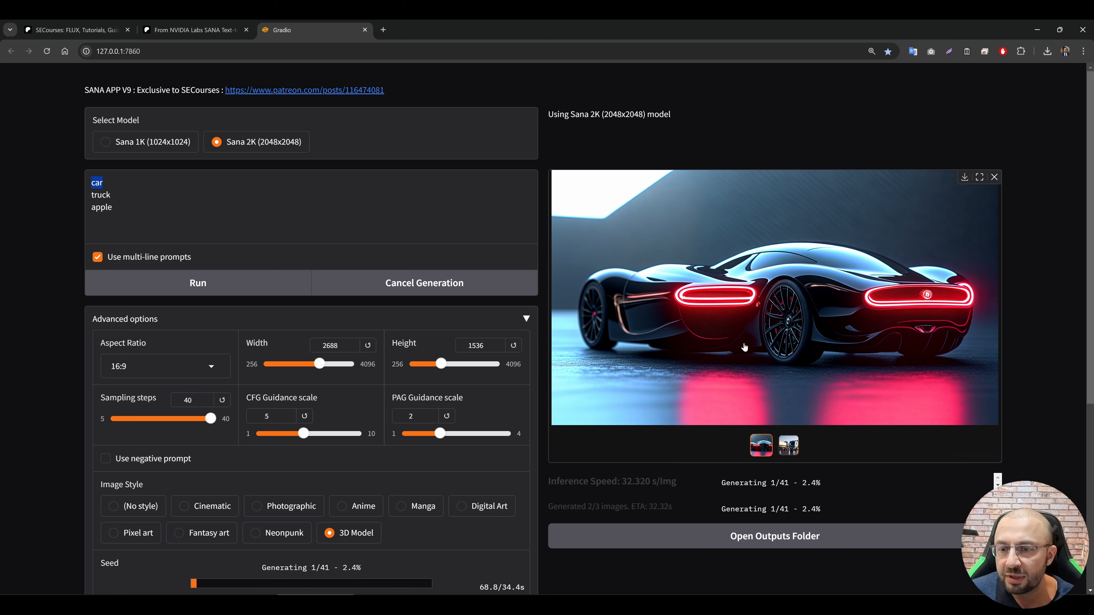
left_click(788, 446)
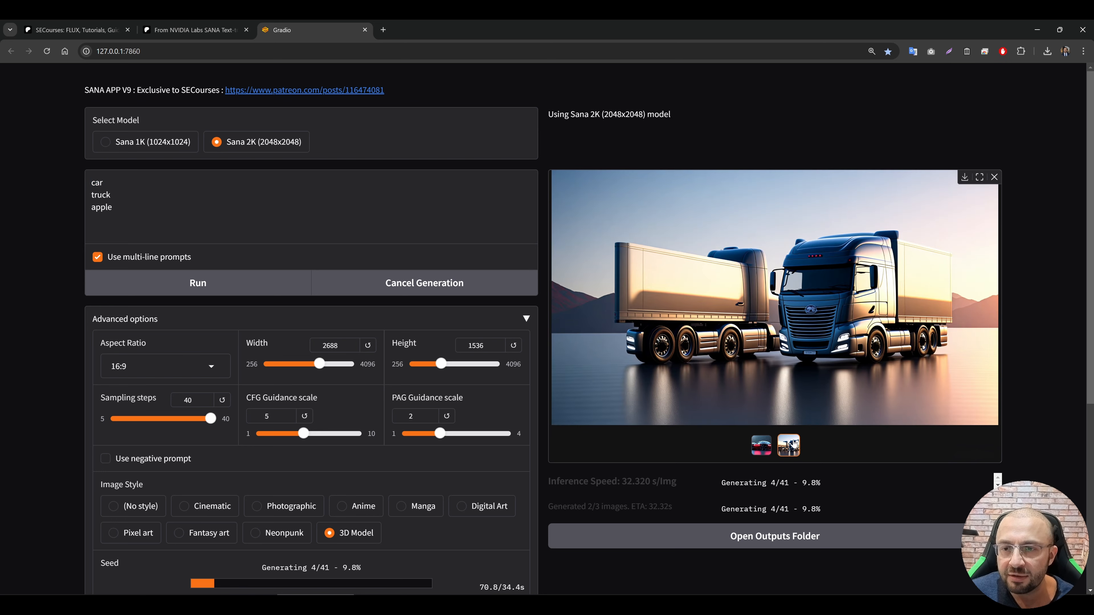
left_click(769, 448)
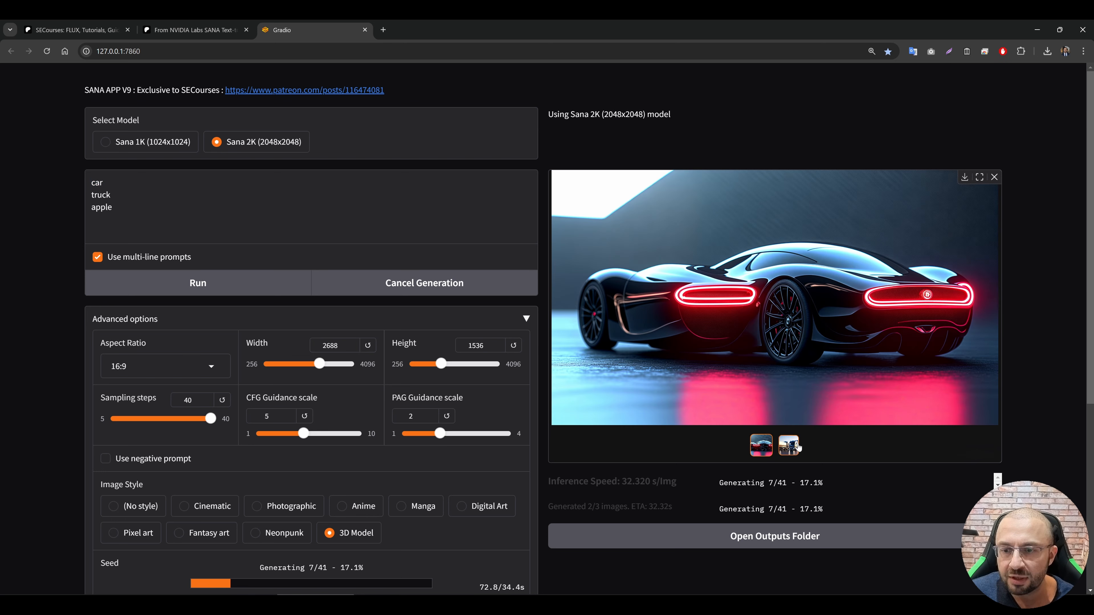
left_click(881, 311)
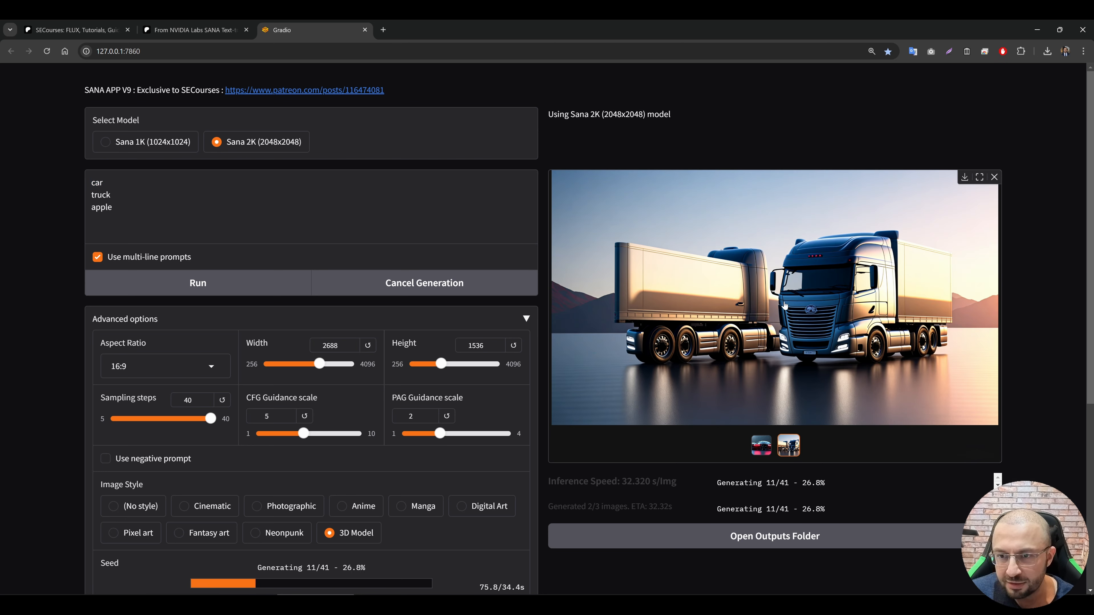
left_click_drag(111, 195, 84, 197)
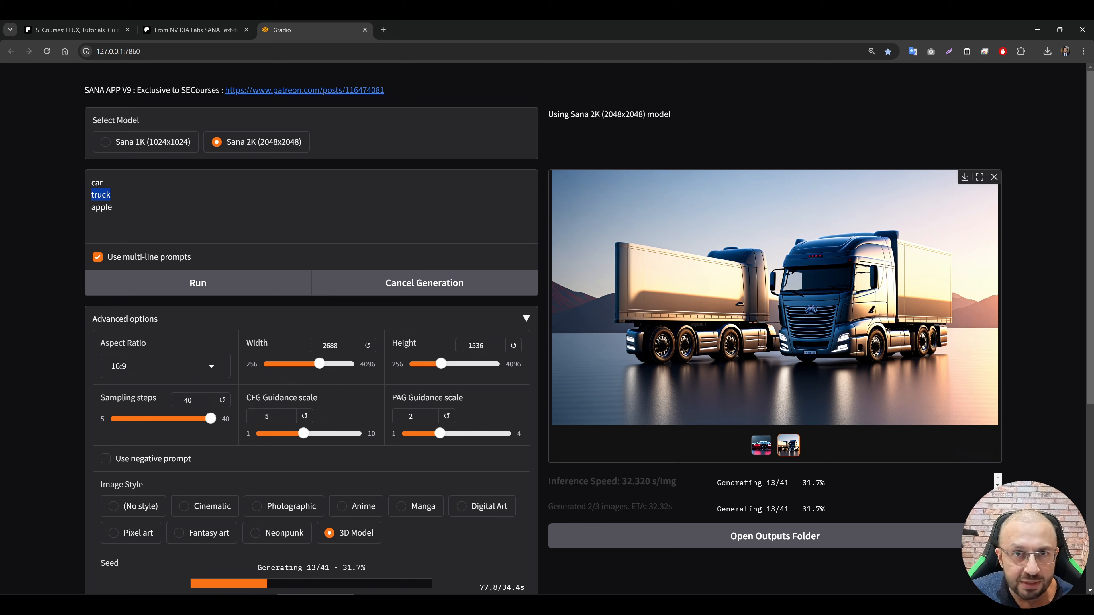
left_click(786, 294)
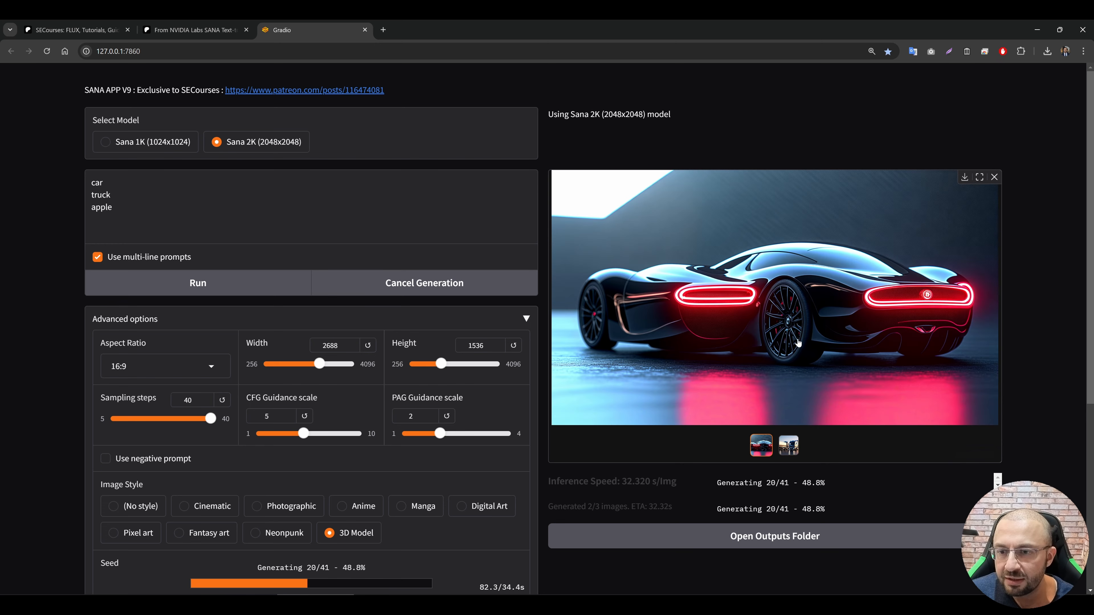
Step: Download the generated truck image, and inspect the truck full screen and the apple in the gallery
left_click(789, 446)
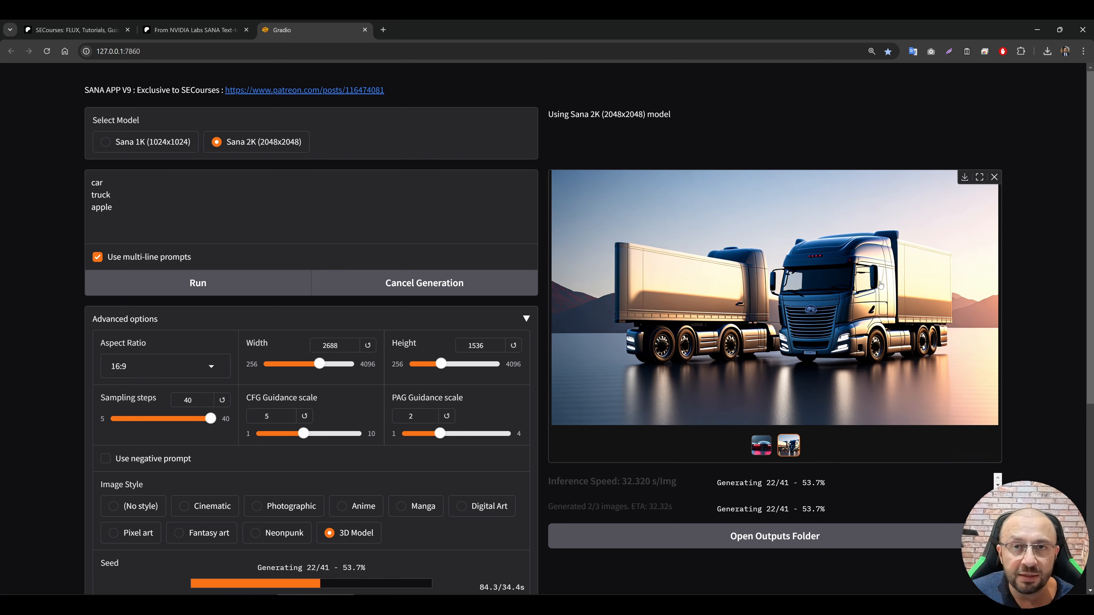
left_click(965, 180)
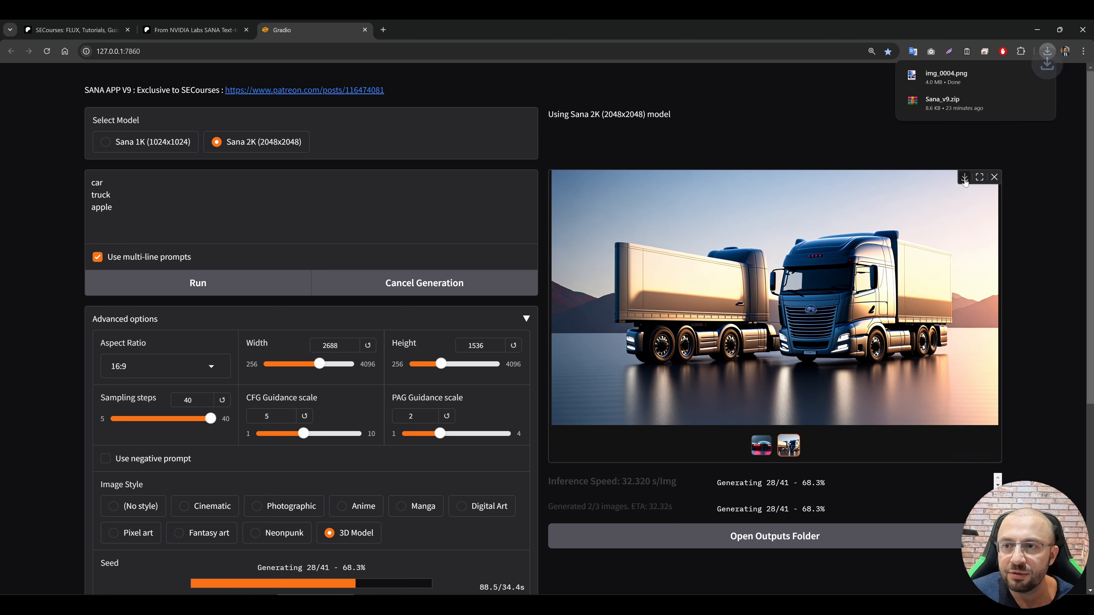
left_click(980, 179)
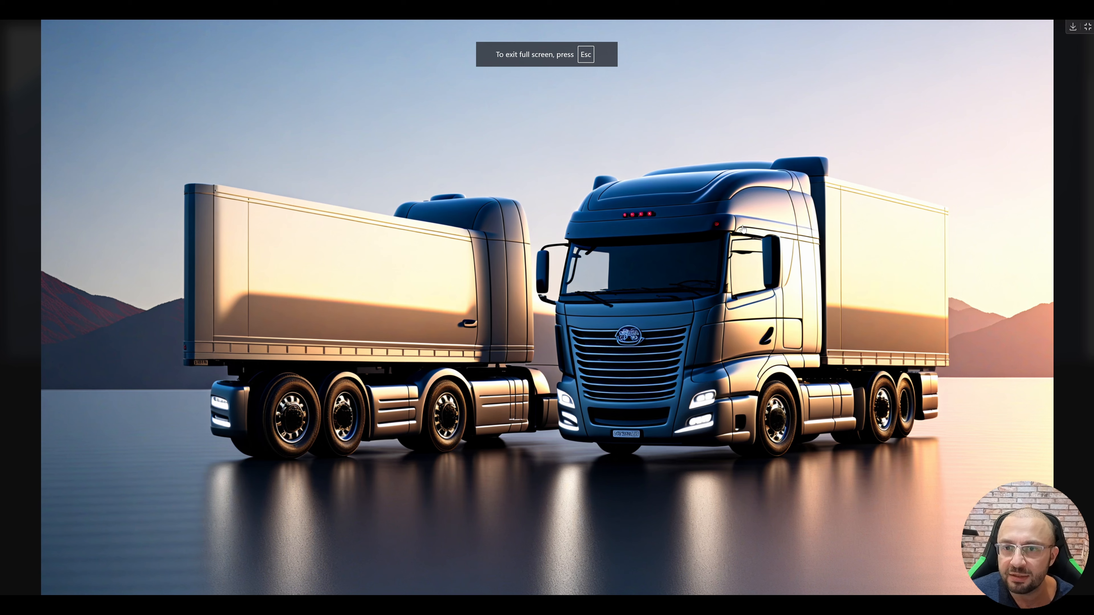
key("Escape")
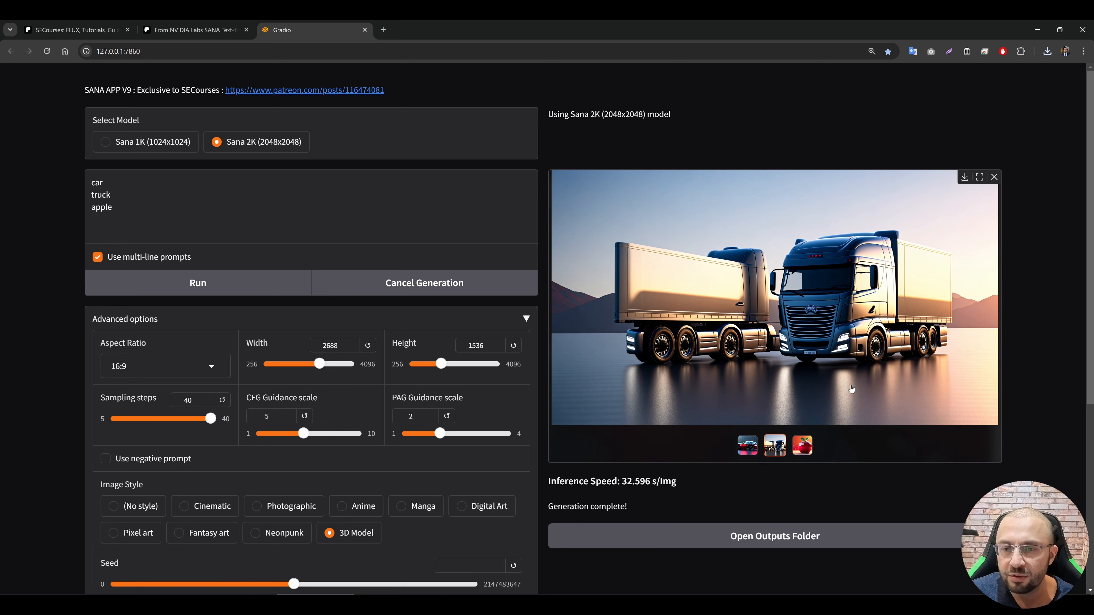
left_click(806, 448)
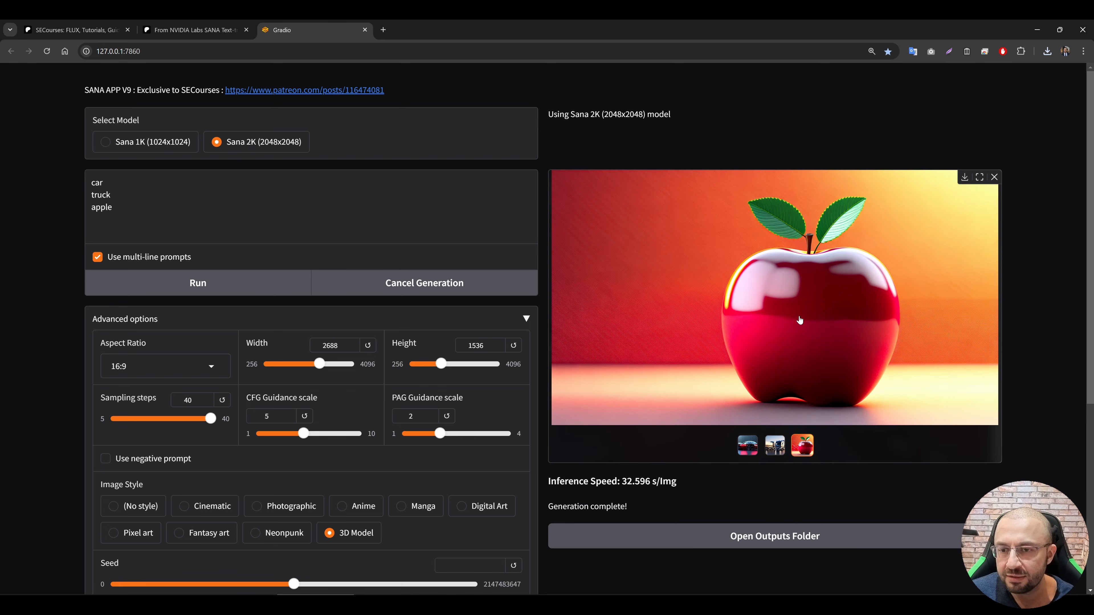
Step: Switch the image style to Anime and start generating the three prompt lines again
scroll(332, 459, "down", 3)
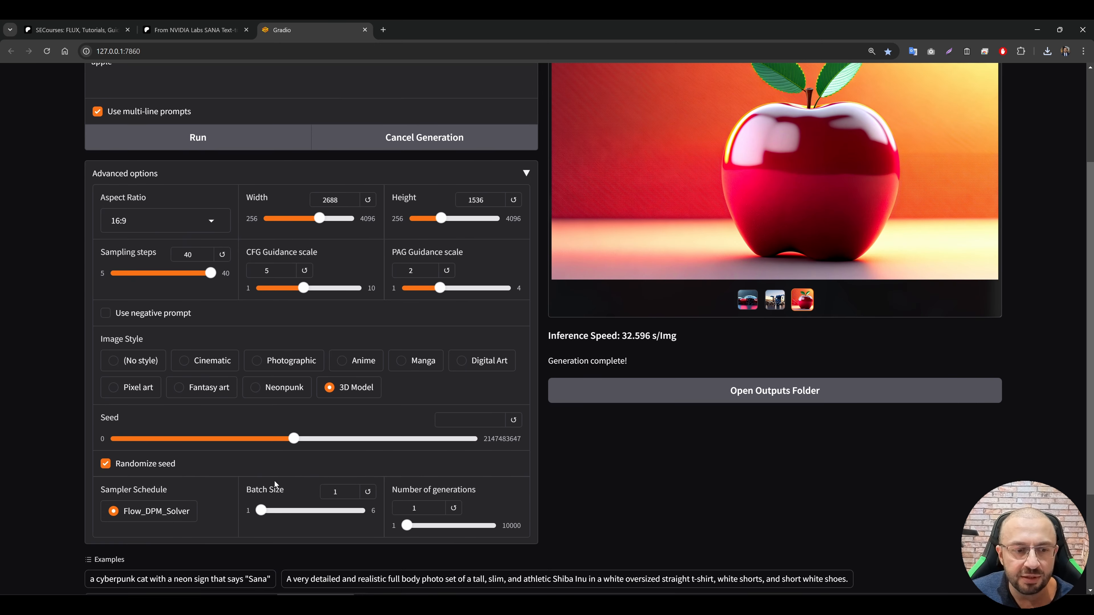
scroll(439, 471, "up", 2)
left_click(356, 457)
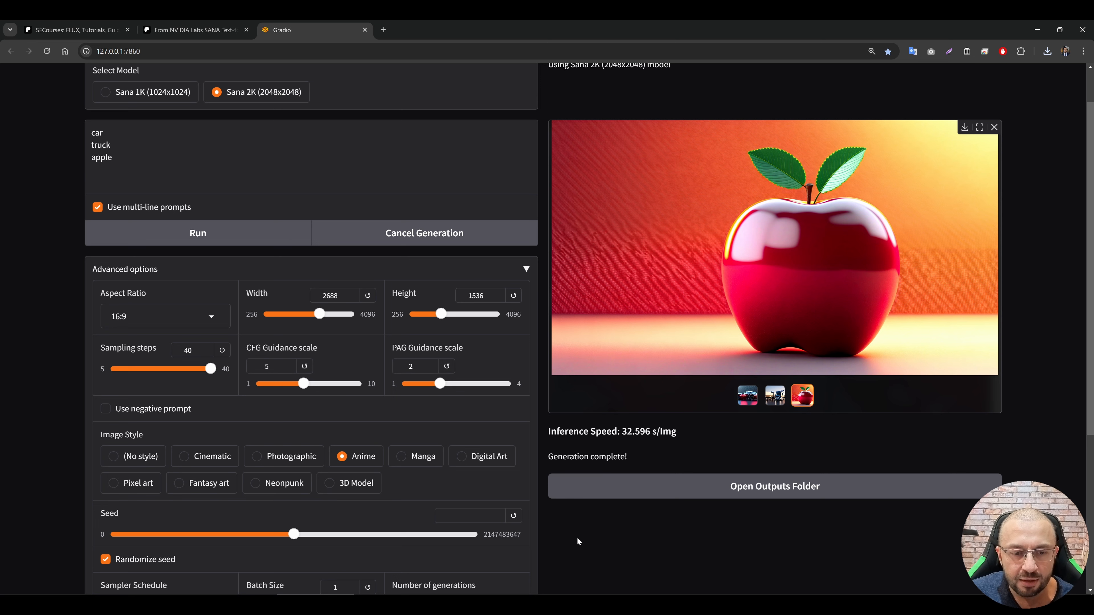
scroll(579, 540, "up", 1)
left_click(241, 286)
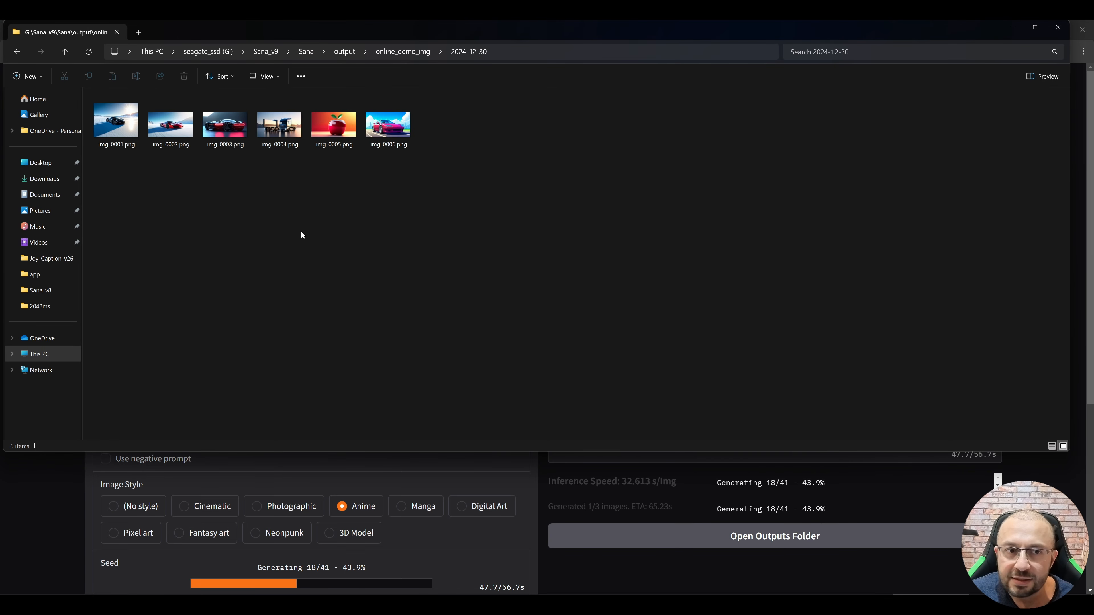
Step: Open img_0006.png from the outputs folder in Paint.NET and inspect the anime car image
double_click(397, 133)
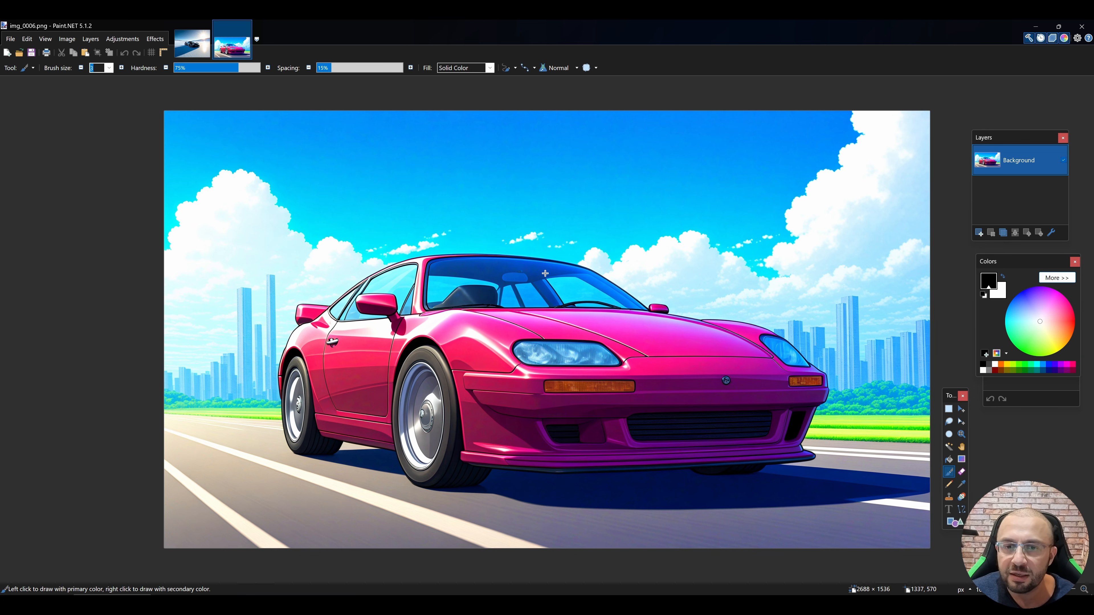
key("ctrl+b")
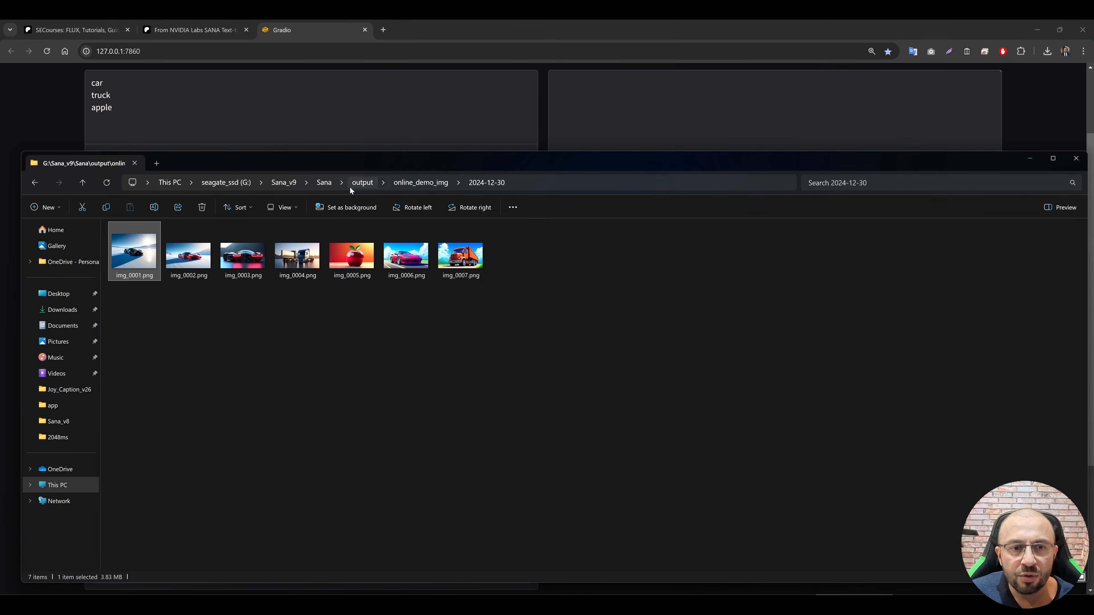
Step: Open the app folder inside the Sana installation folder, locate secourses_app.py and return to the browser
left_click(330, 185)
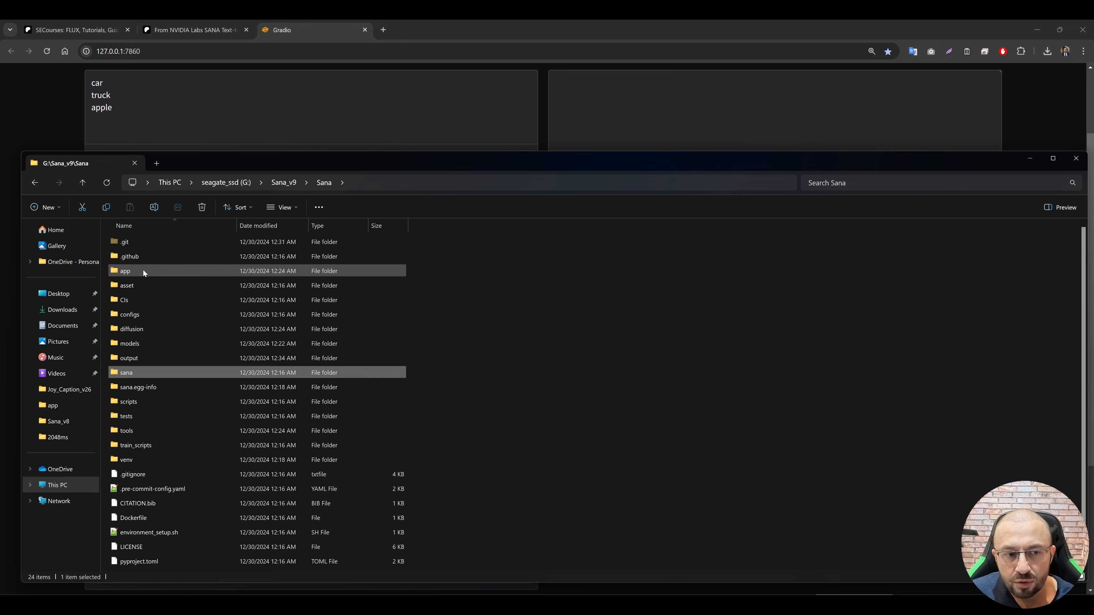
double_click(143, 270)
left_click(145, 319)
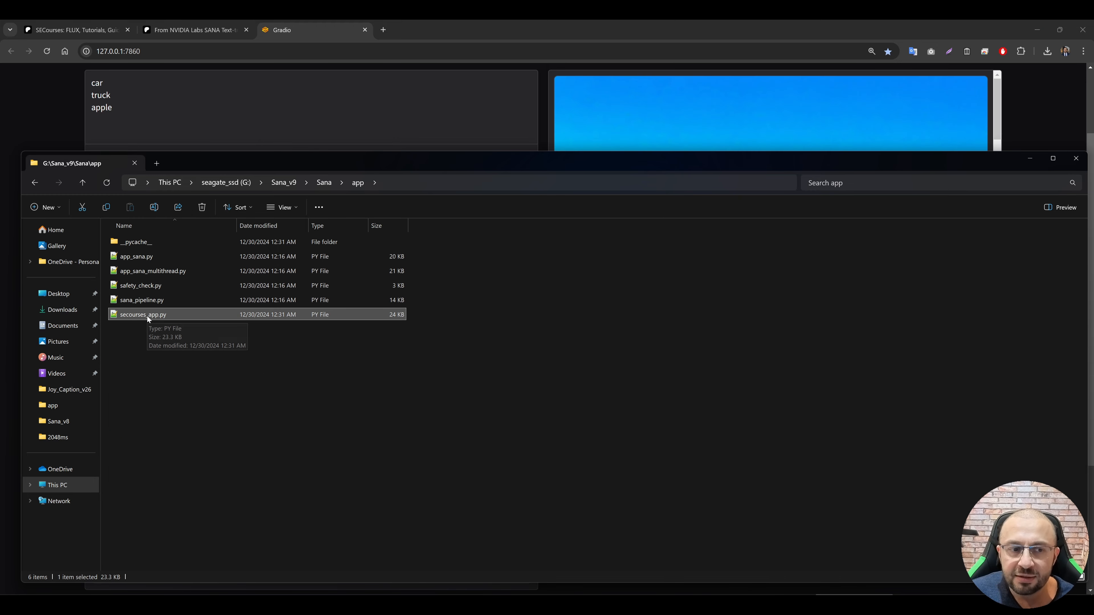
left_click(315, 19)
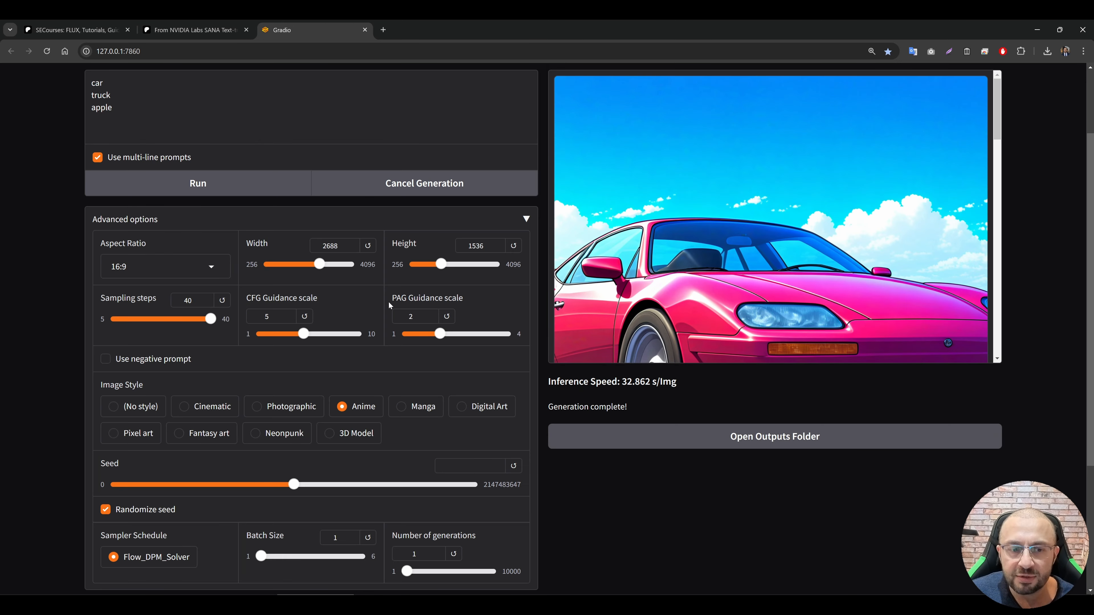
Step: Select the anime apple image in the results gallery and inspect it full screen
scroll(835, 308, "down", 5)
scroll(835, 309, "up", 6)
left_click(801, 396)
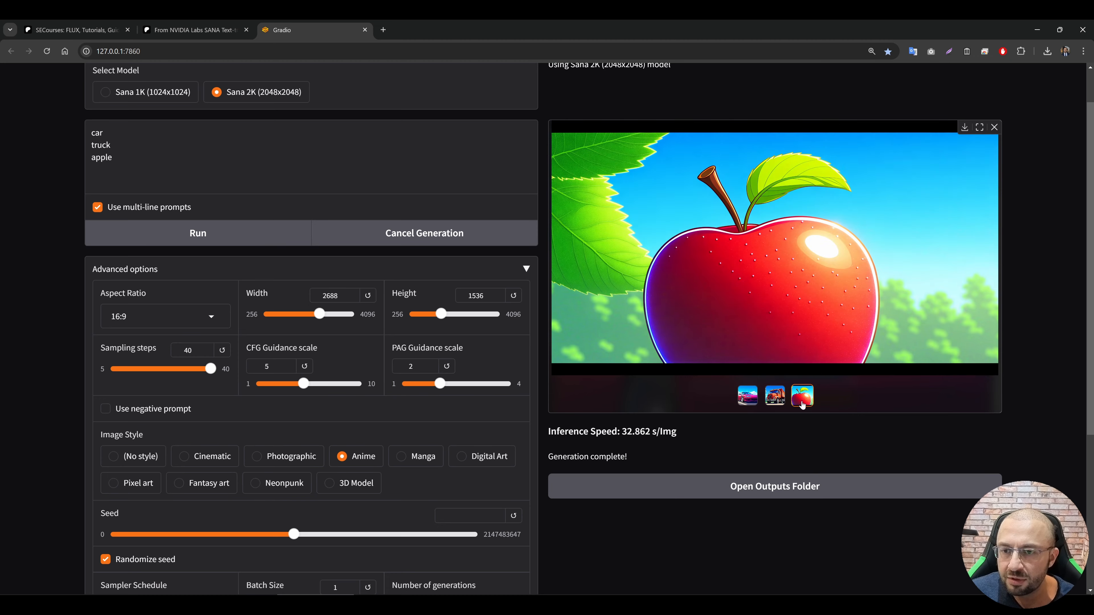
scroll(764, 342, "up", 1)
left_click(764, 342)
left_click(802, 445)
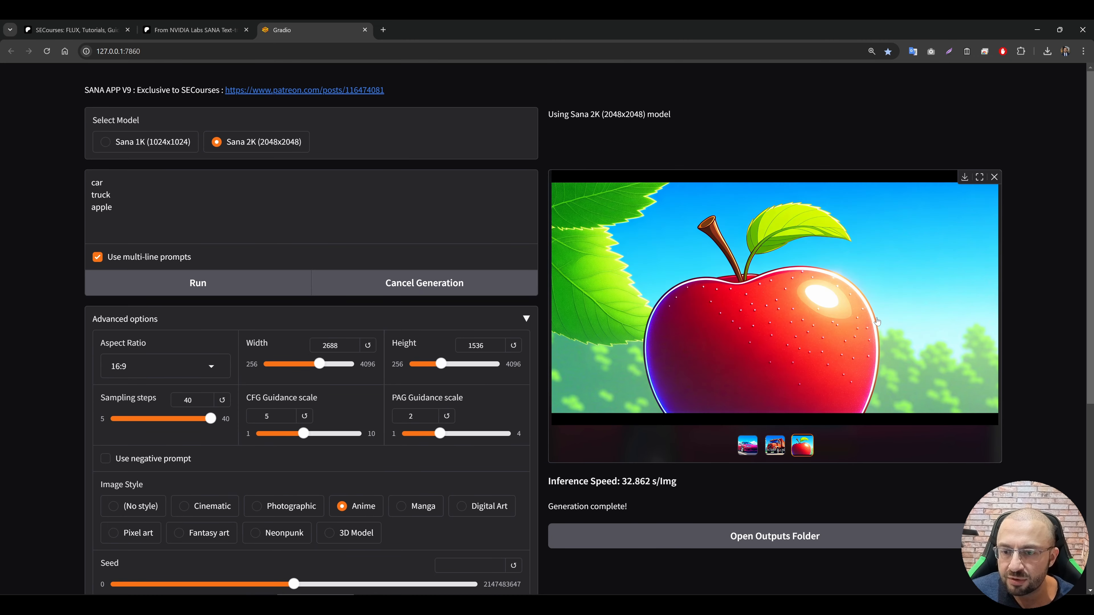
left_click(979, 177)
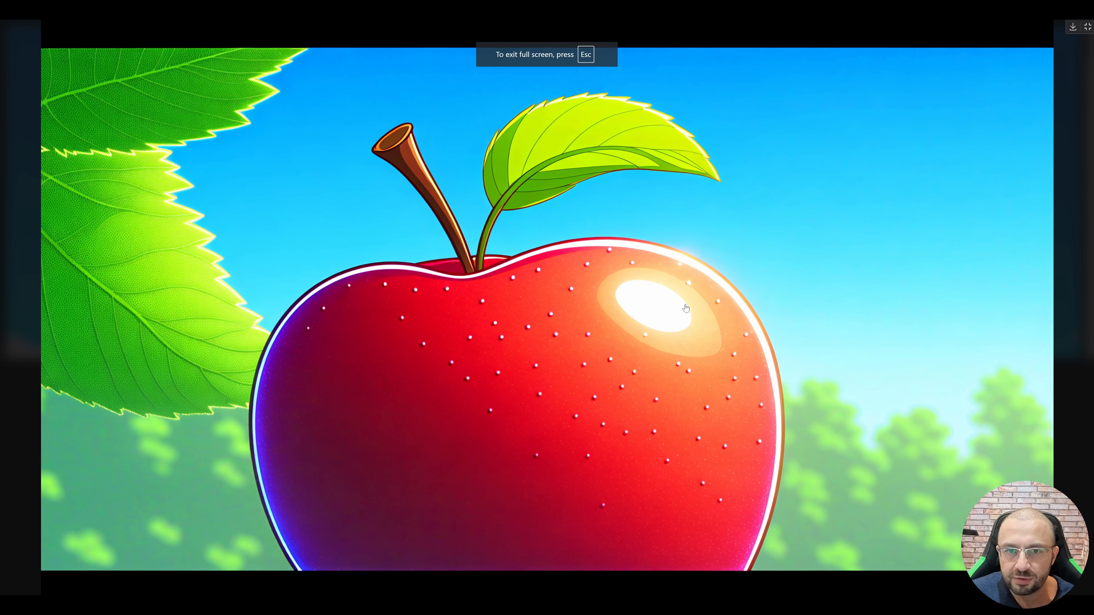
key("Escape")
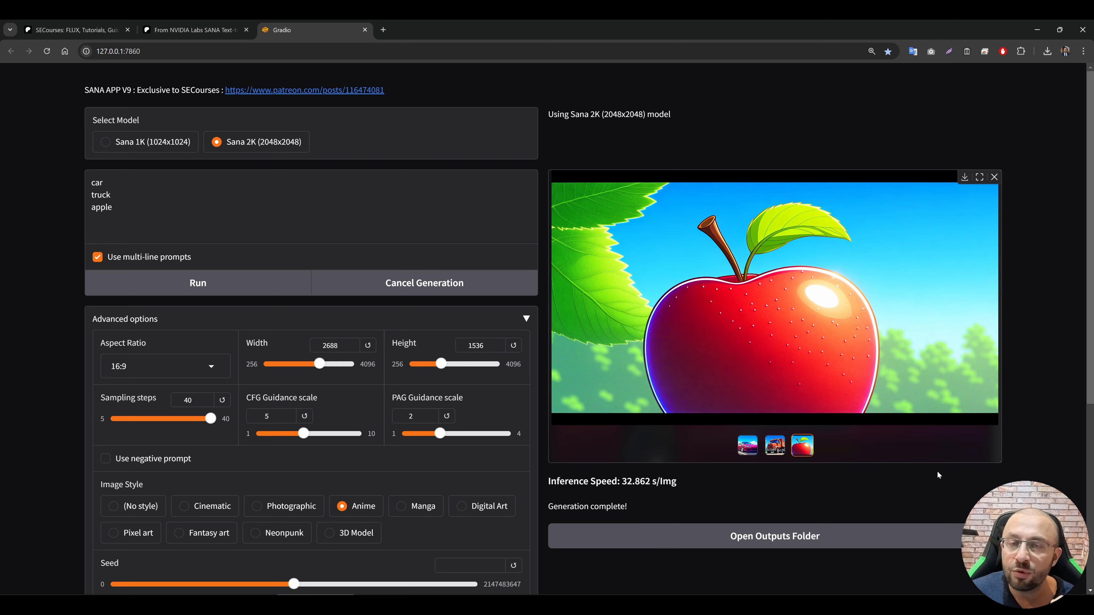
Step: Look over the generation settings, example prompts, and the Sana 2K (2048x2048) and Sana 1K (1024x1024) model options
scroll(699, 363, "down", 5)
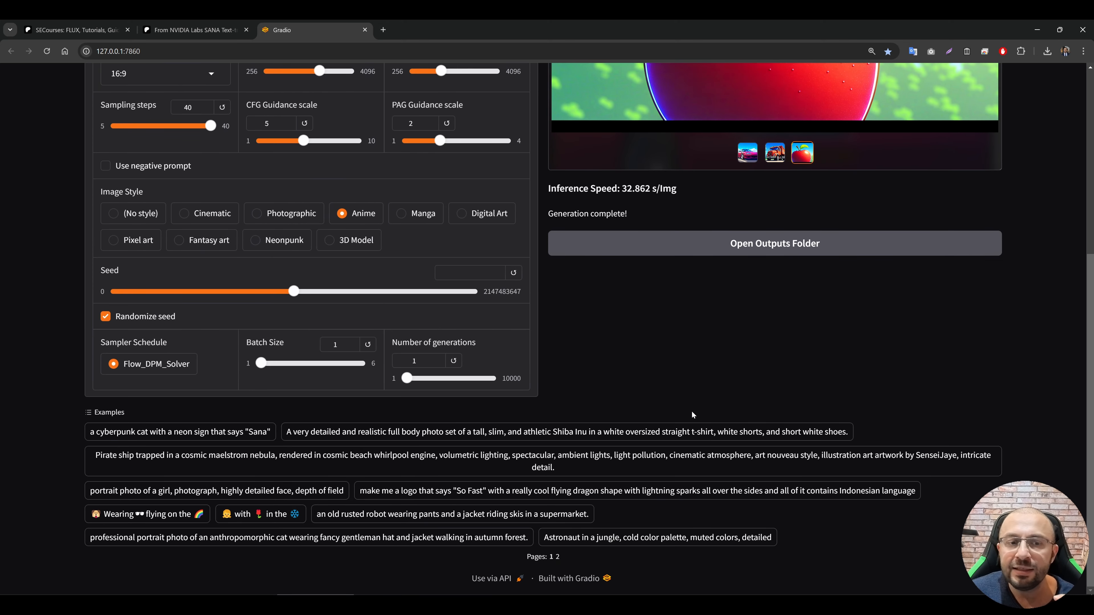
scroll(691, 413, "up", 5)
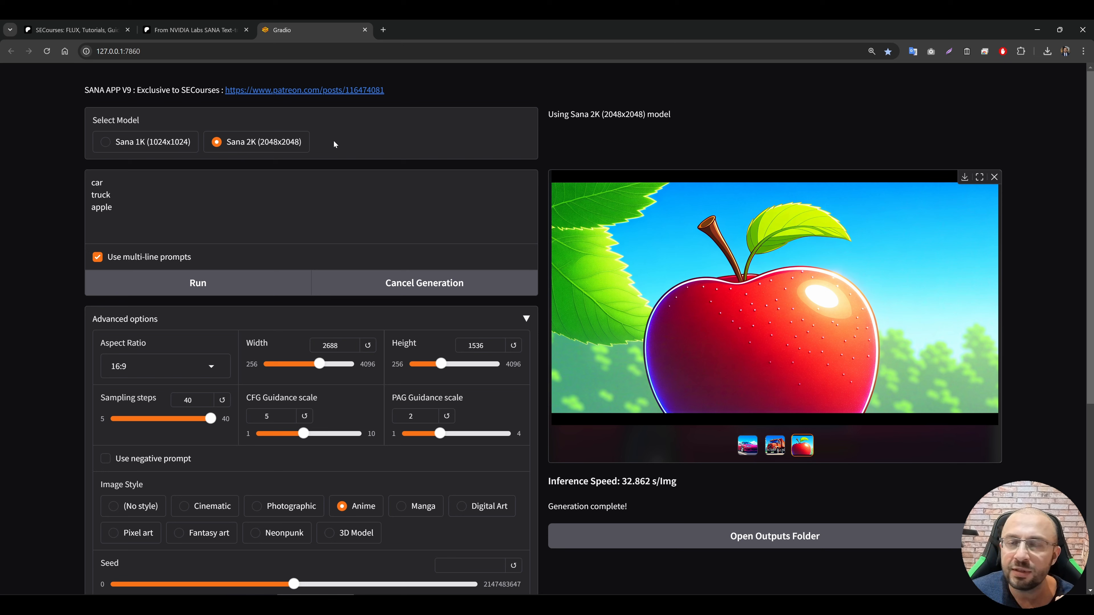
left_click_drag(305, 143, 220, 142)
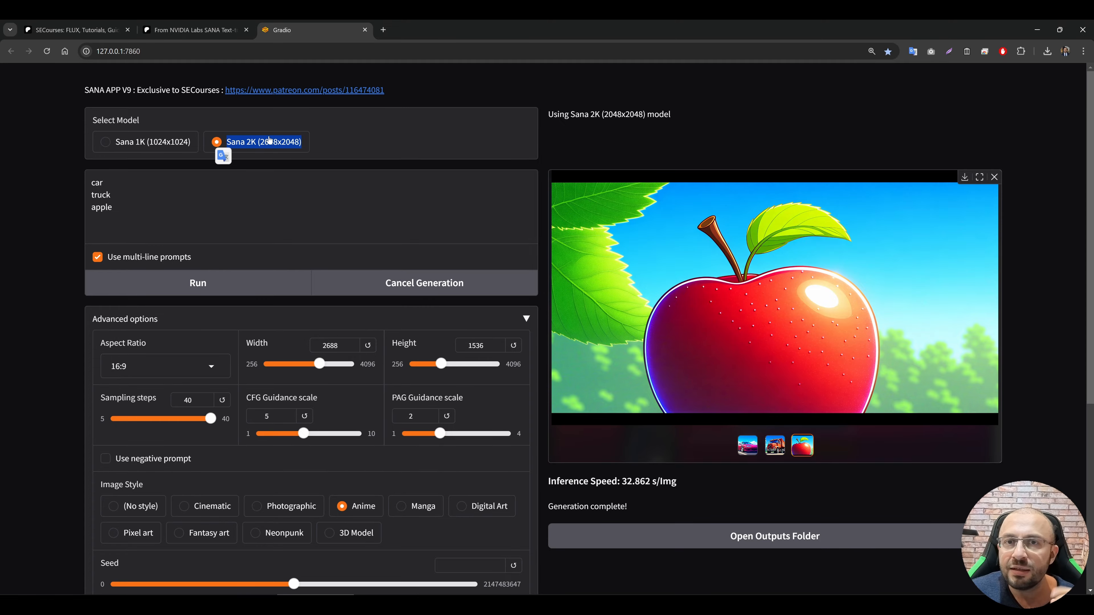
left_click_drag(114, 142, 192, 144)
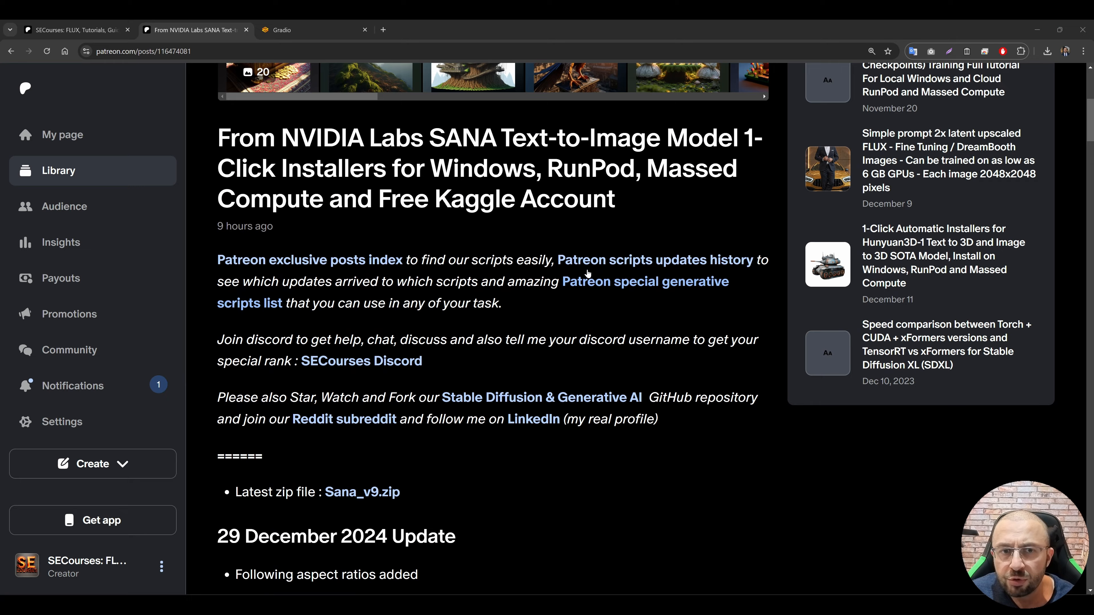
Step: Switch to the Patreon post and review the update notes, generation speeds, Windows requirements and Windows install instructions
scroll(564, 265, "up", 1)
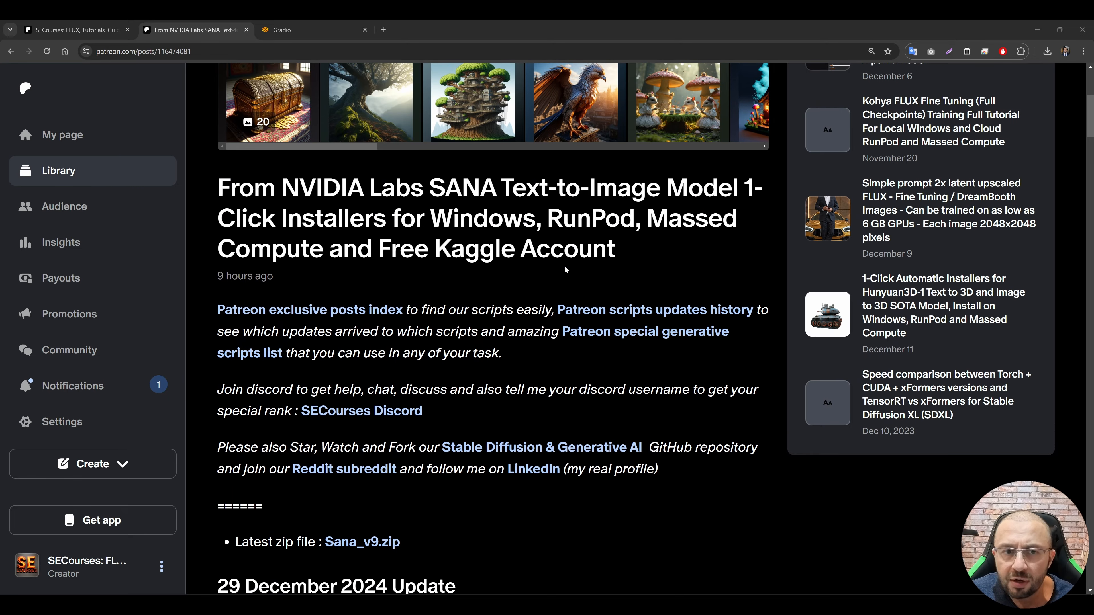
scroll(564, 317, "down", 3)
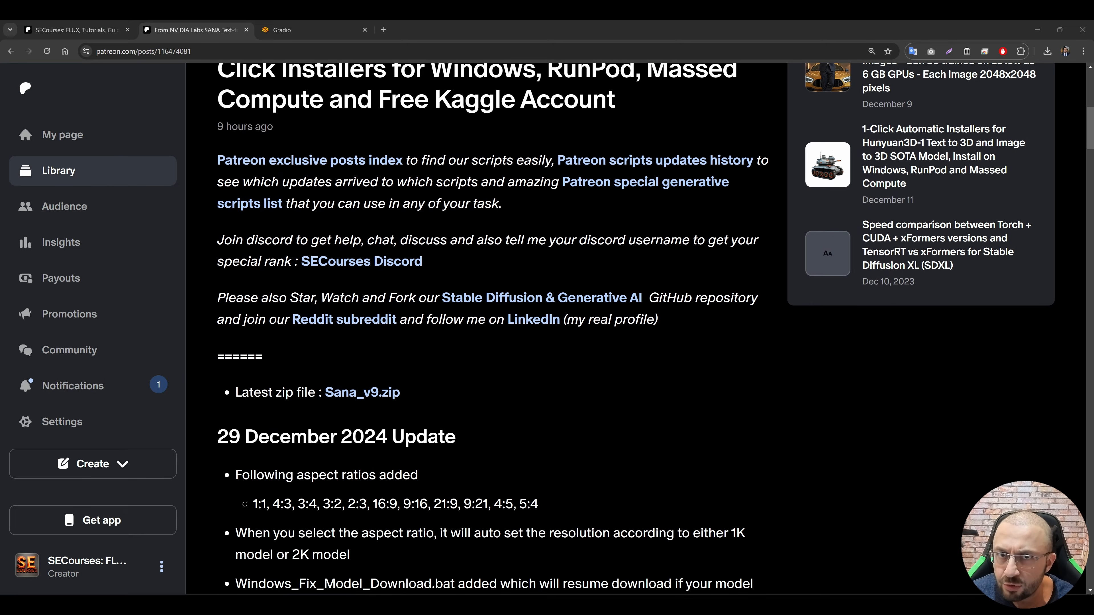
scroll(642, 380, "down", 2)
scroll(650, 375, "down", 9)
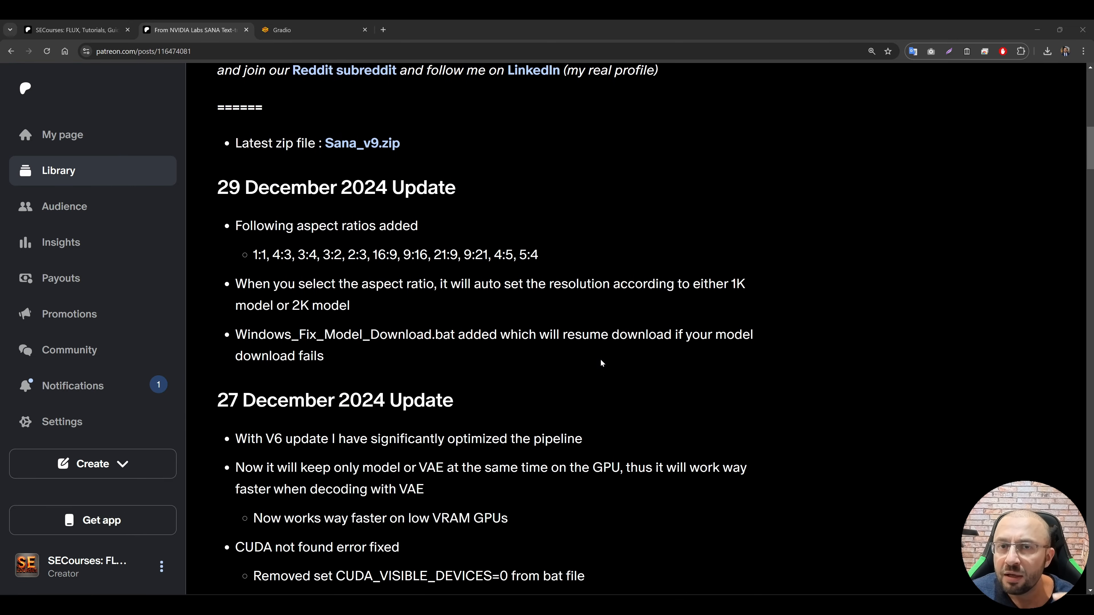
scroll(611, 353, "down", 7)
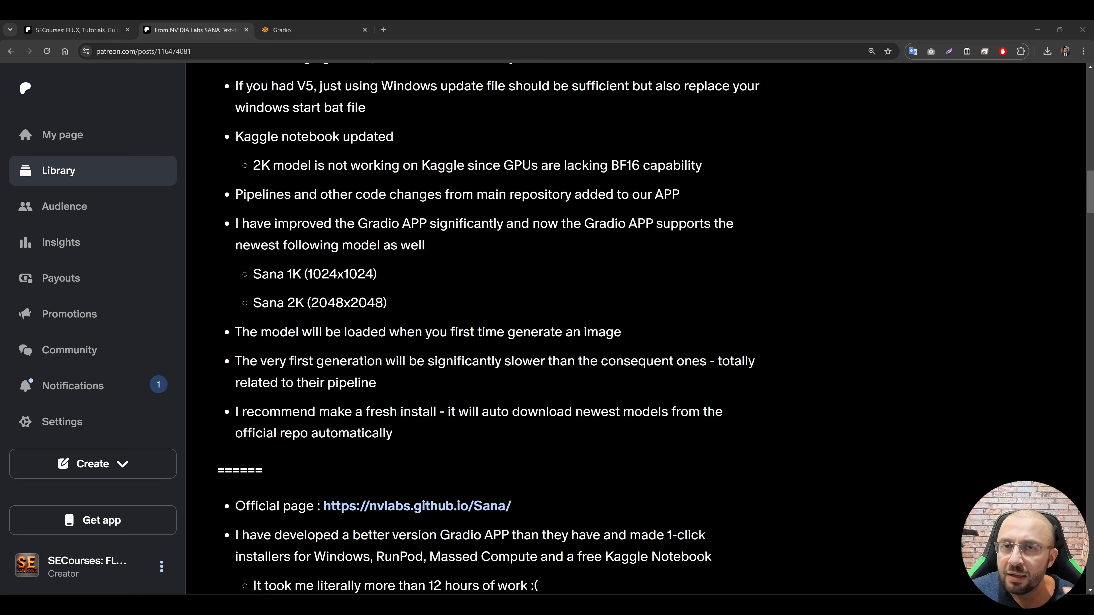
scroll(635, 414, "down", 7)
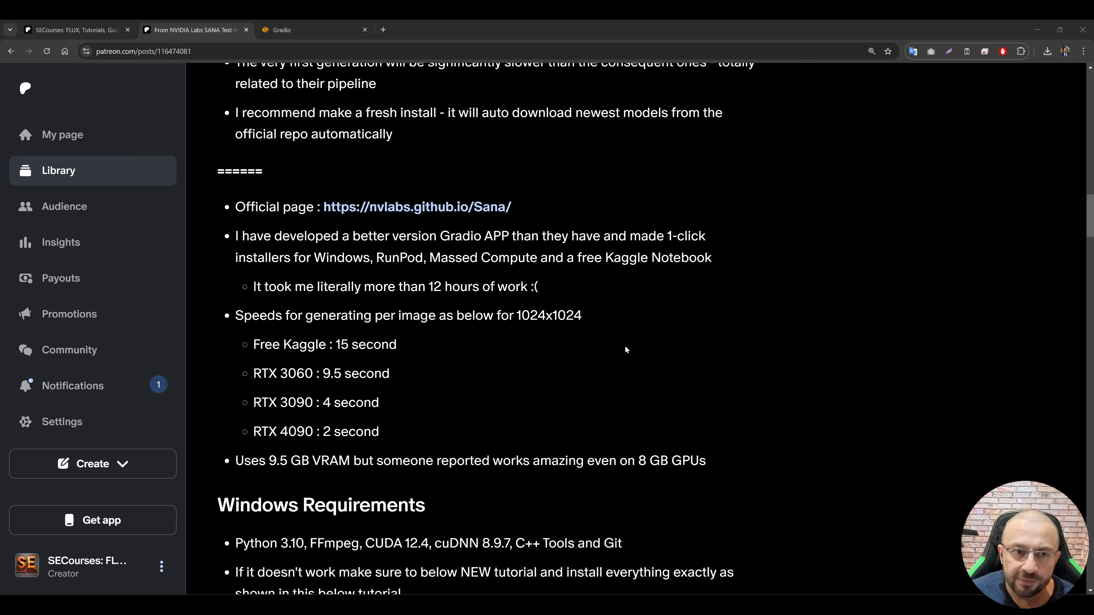
scroll(625, 349, "down", 2)
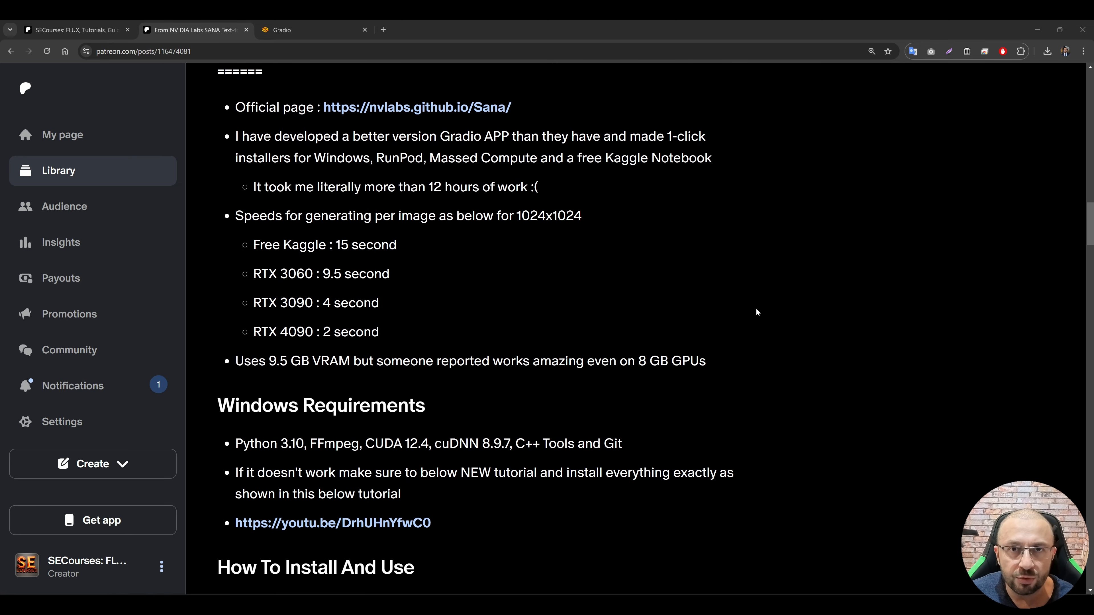
scroll(650, 297, "down", 3)
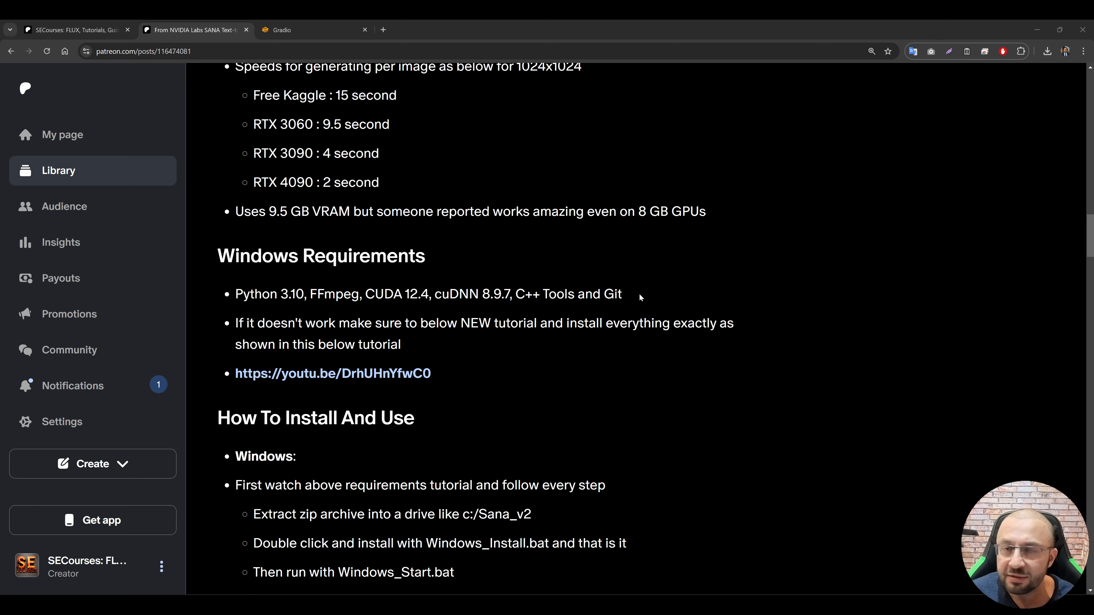
scroll(624, 302, "down", 6)
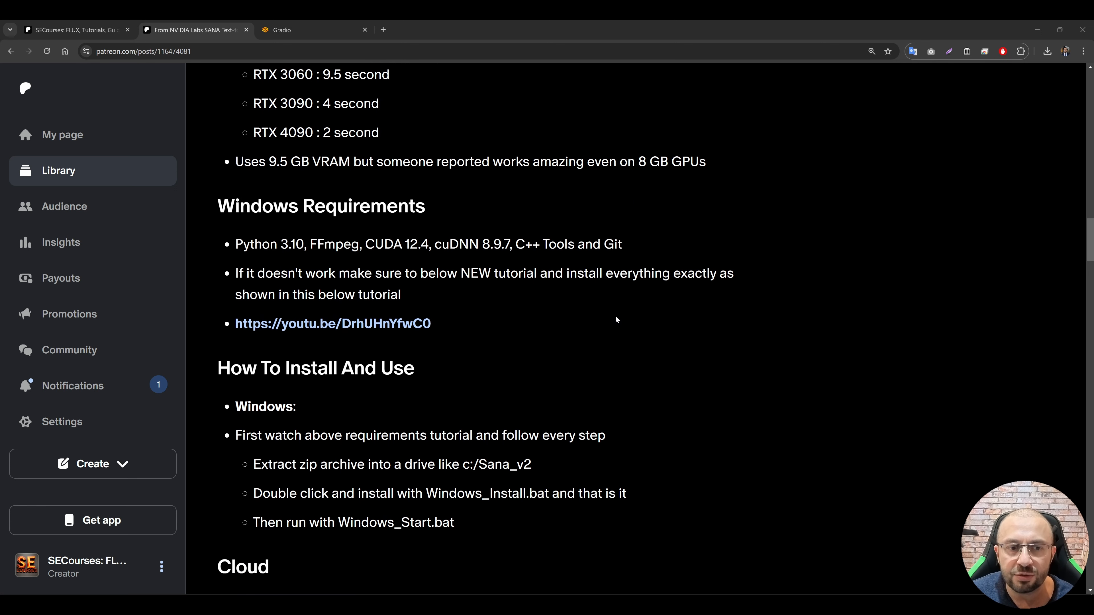
Step: Review the post's cloud instructions for Massed Compute, RunPod and Kaggle, and find the Sana_v9.zip attachment
scroll(543, 217, "down", 5)
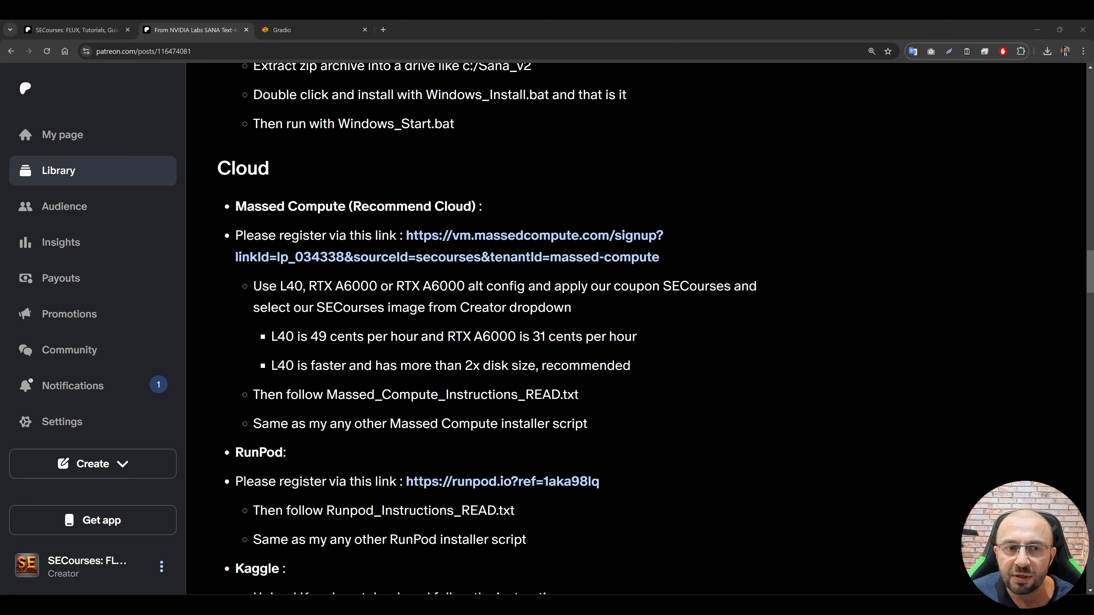
triple_click(653, 172)
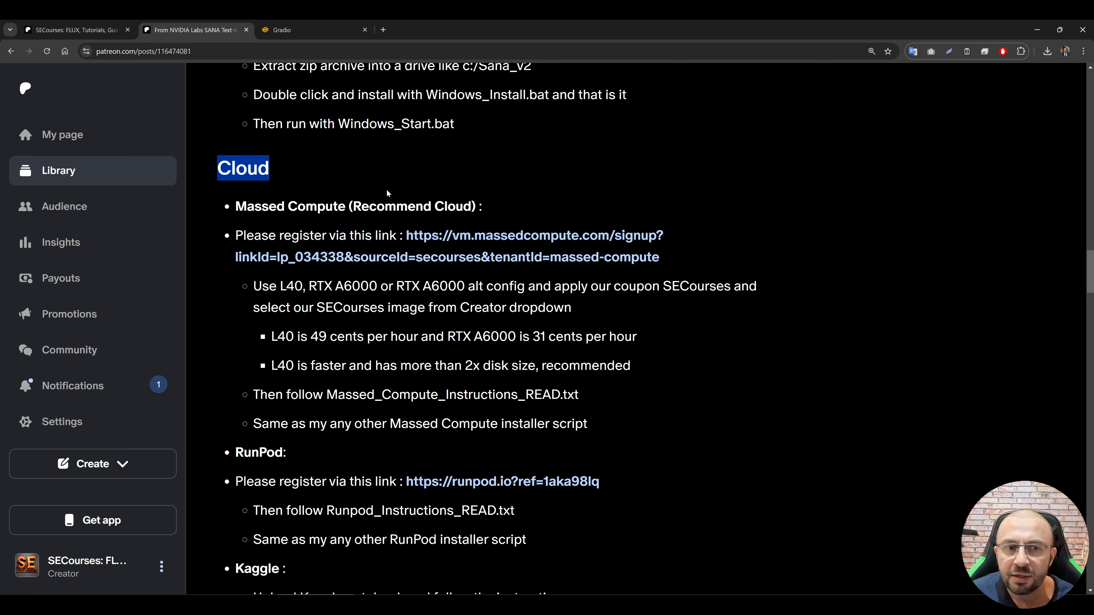
scroll(387, 194, "down", 1)
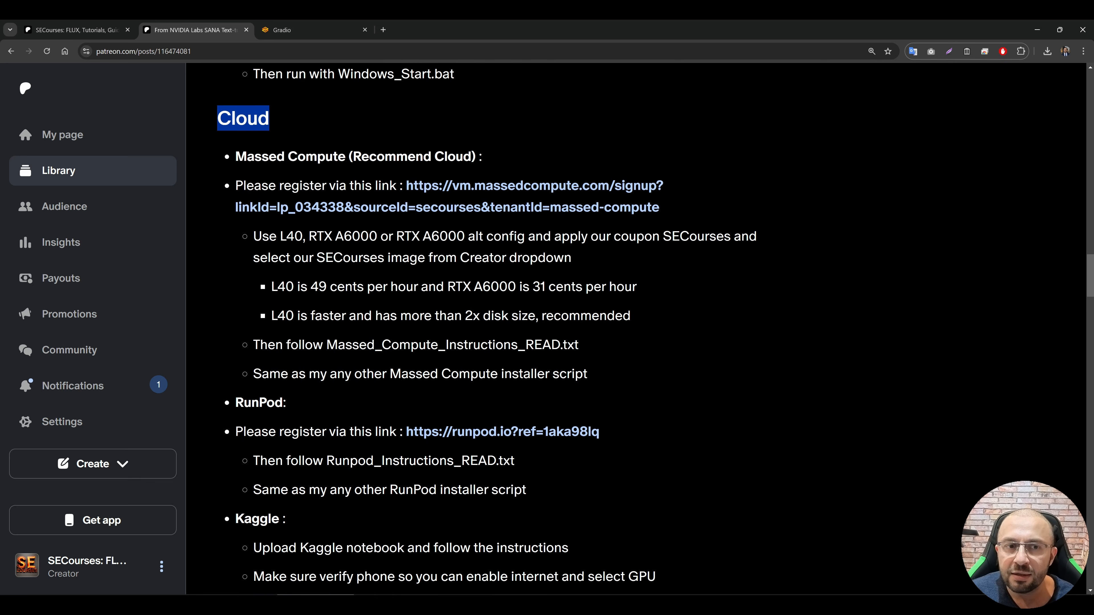
left_click(495, 157)
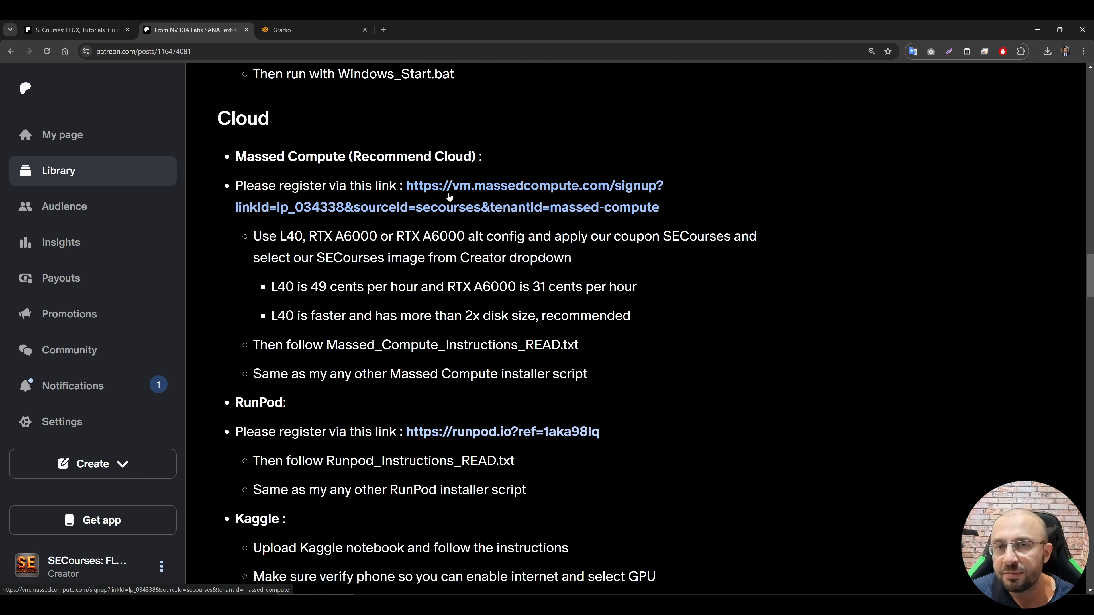
scroll(452, 185, "down", 2)
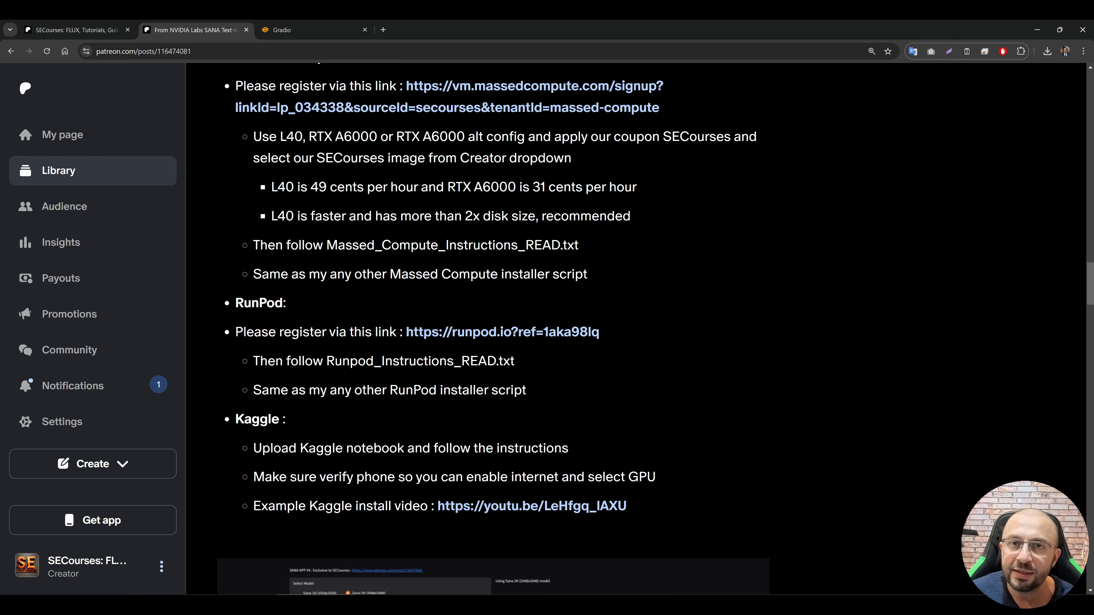
scroll(380, 317, "up", 3)
scroll(372, 422, "down", 13)
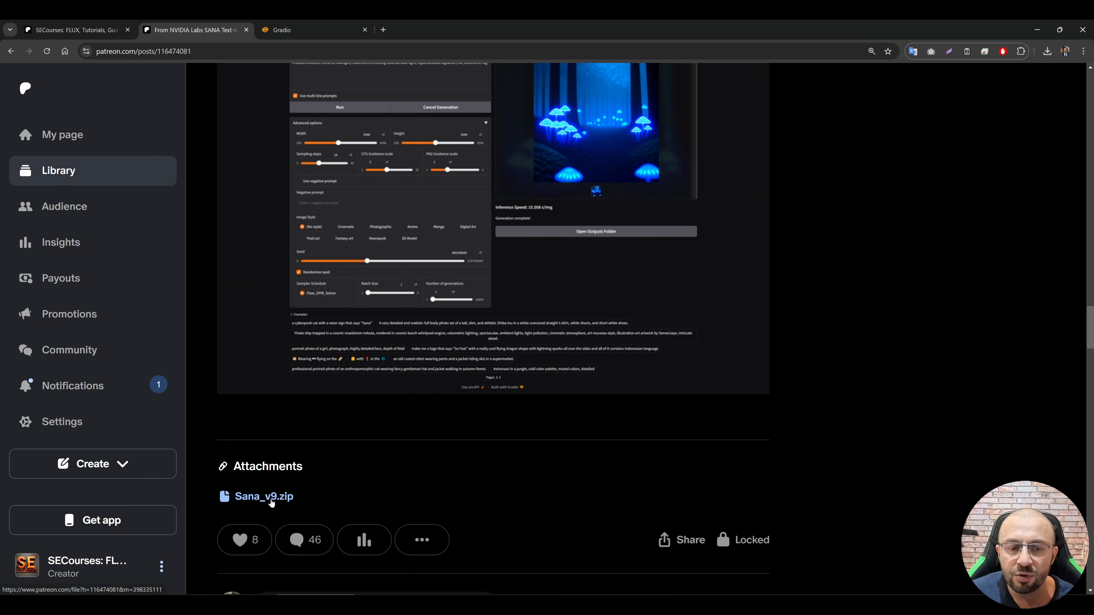
Step: Download the Sana_v9.zip attachment and open the Massed Compute billing page through the signup link in the post
left_click(271, 501)
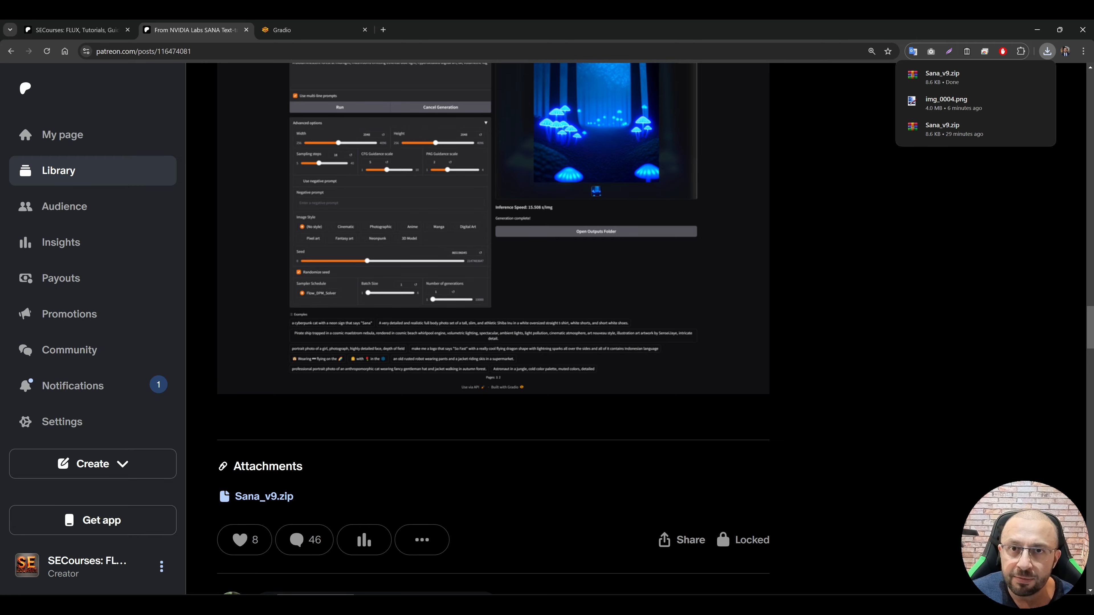
scroll(444, 410, "up", 10)
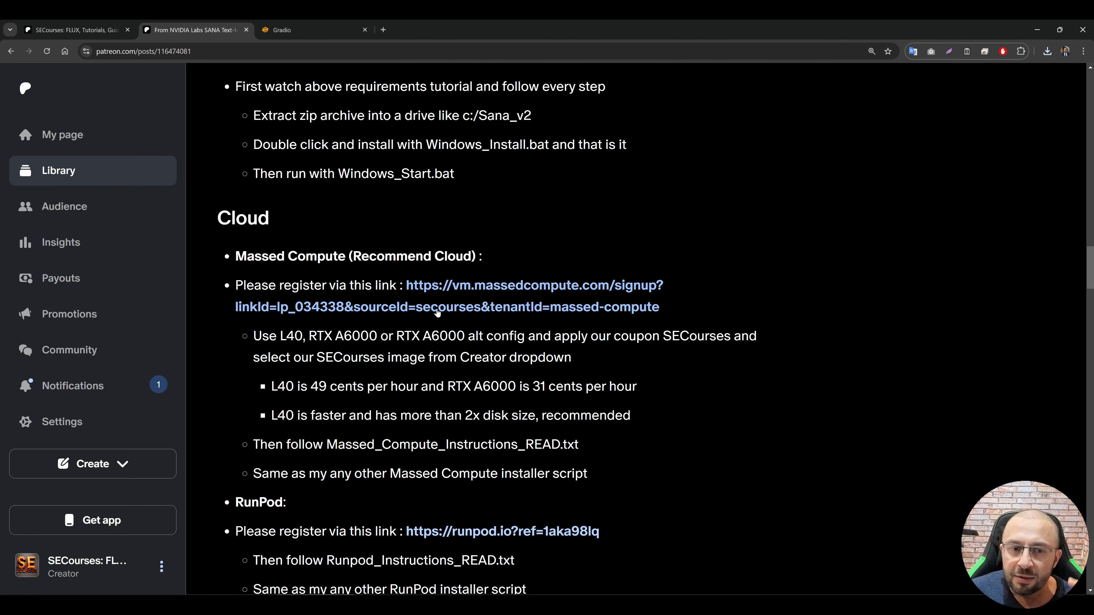
left_click(495, 294)
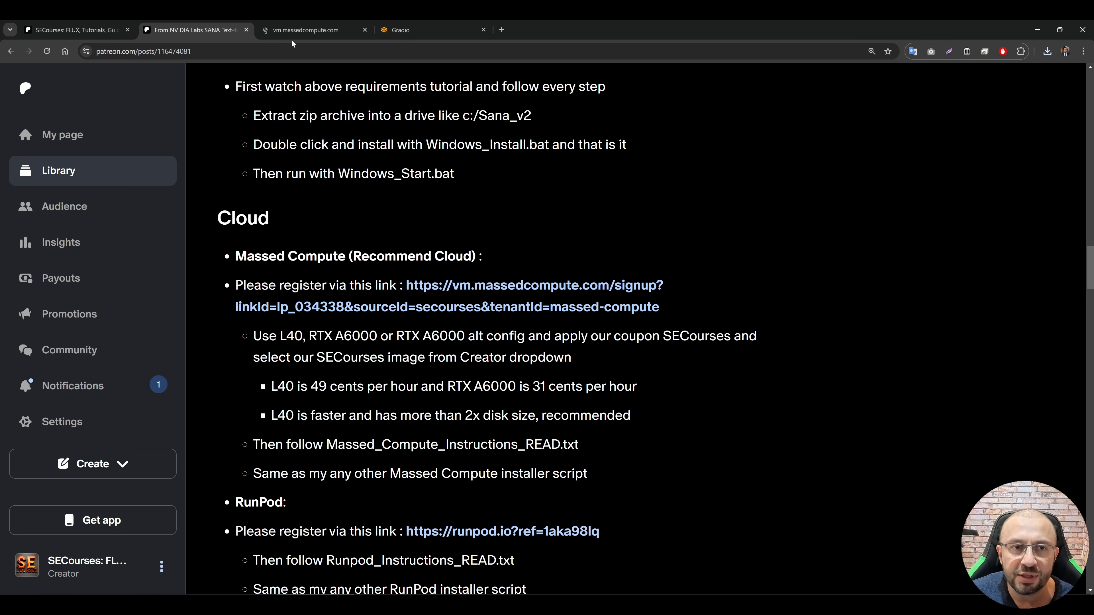
left_click(301, 30)
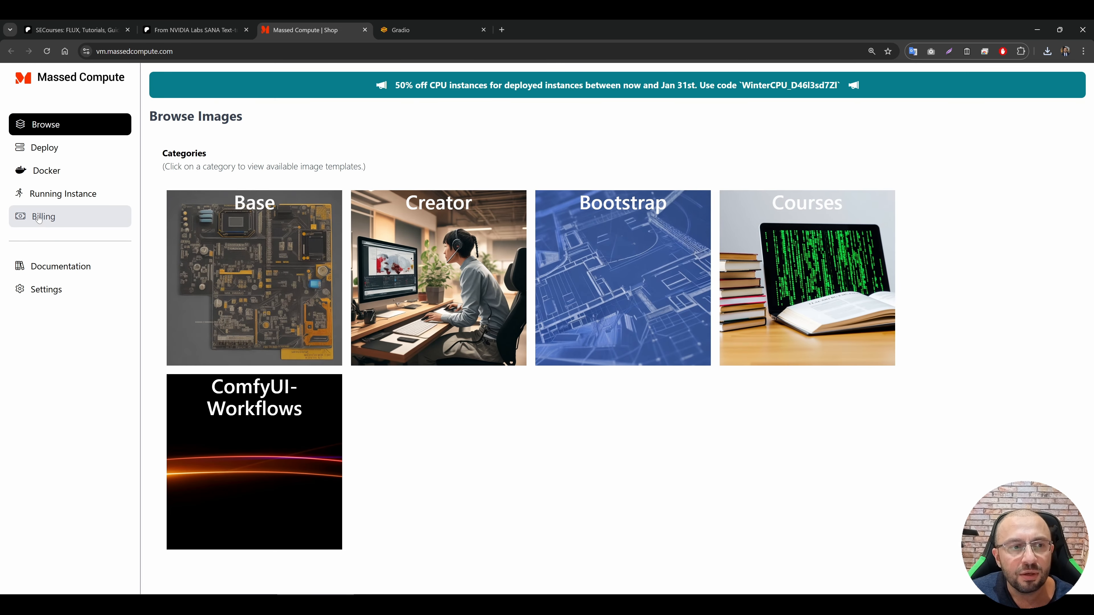
left_click(43, 216)
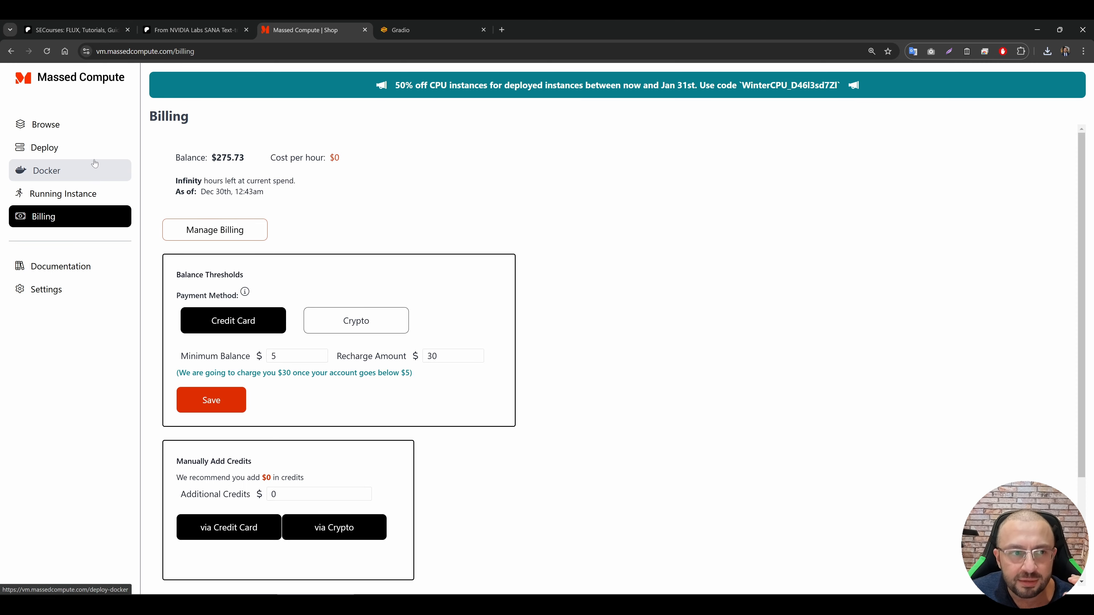
Step: Look over the GPU inventory for a new Massed Compute deployment and choose the RTX A6000 with a quantity of 1
left_click(69, 151)
key("ctrl+plus")
key("ctrl+plus")
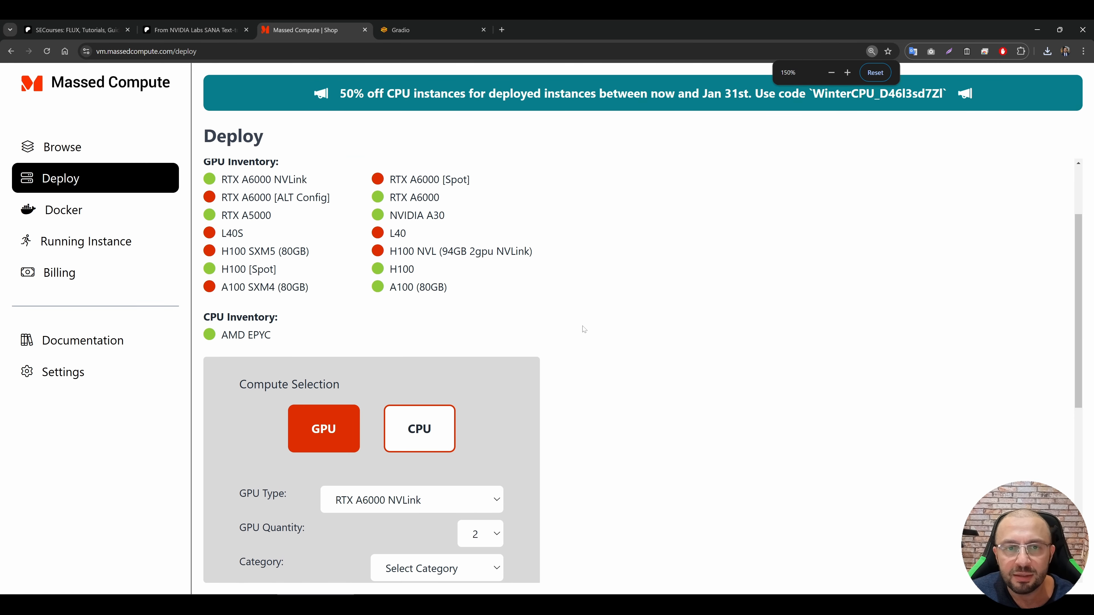
scroll(535, 261, "down", 5)
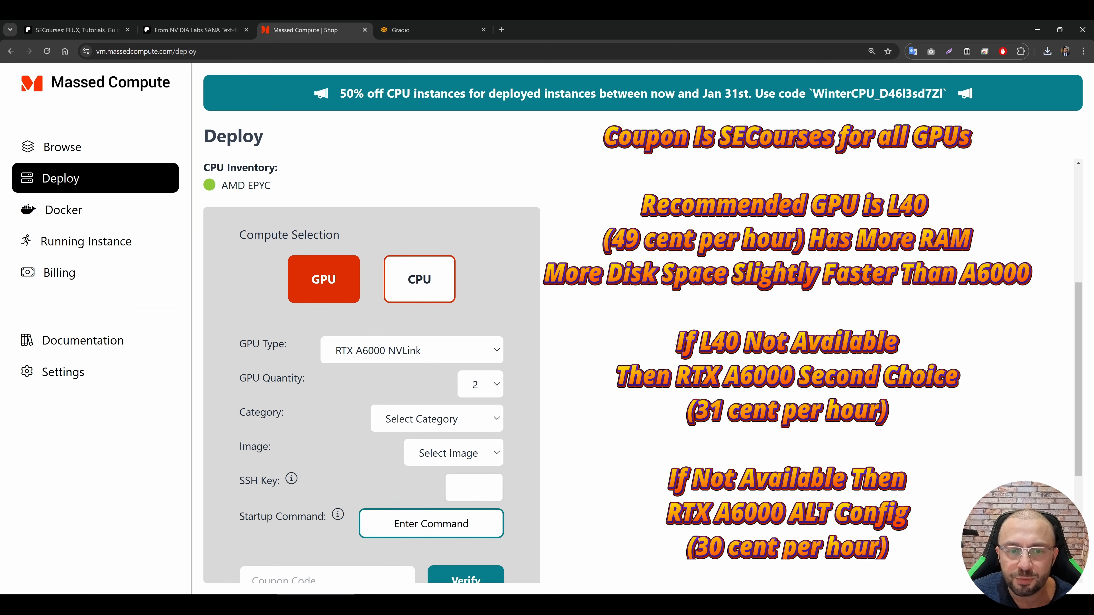
scroll(436, 256, "up", 3)
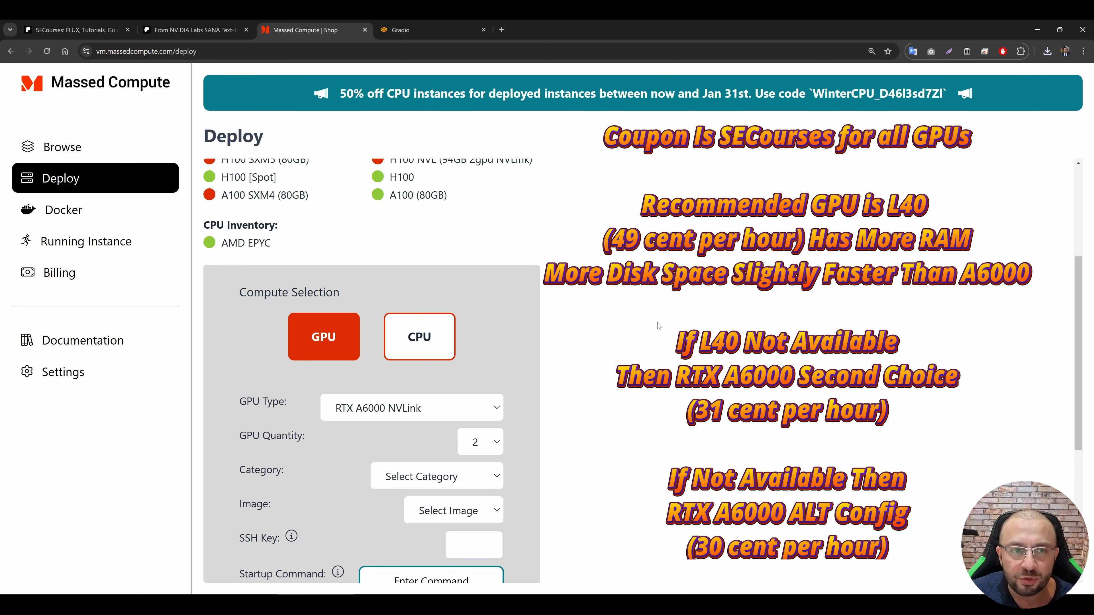
scroll(437, 299, "down", 2)
left_click(438, 300)
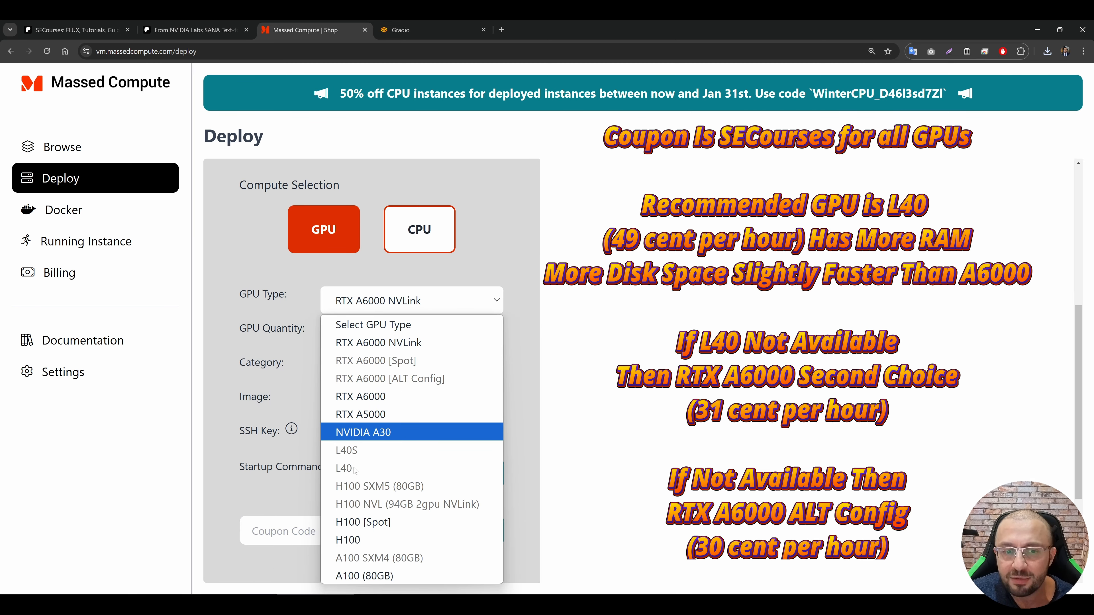
left_click(707, 355)
left_click(474, 300)
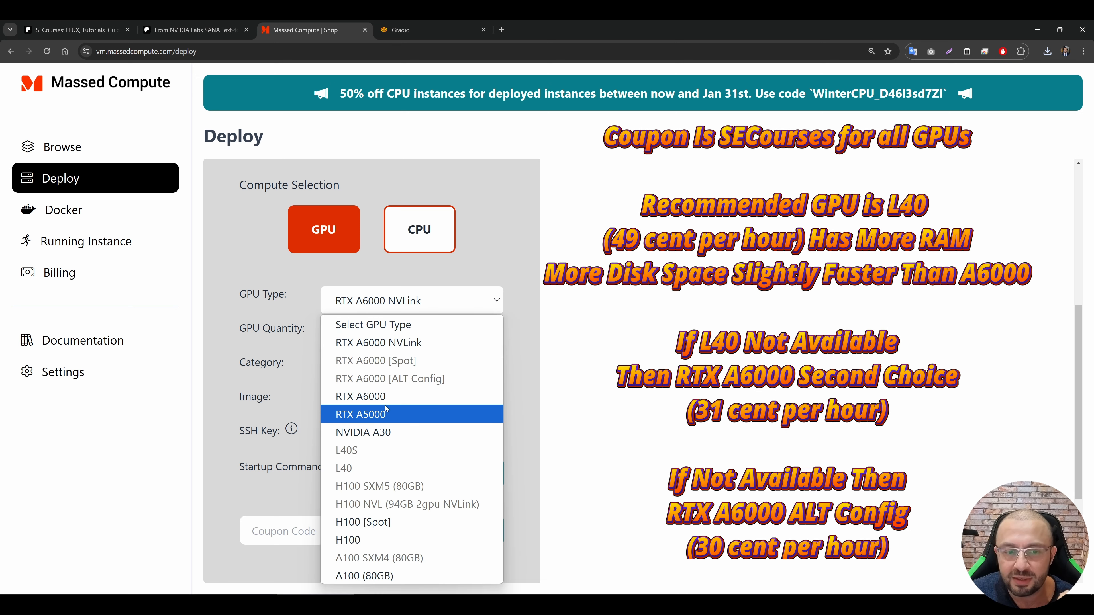
left_click(374, 397)
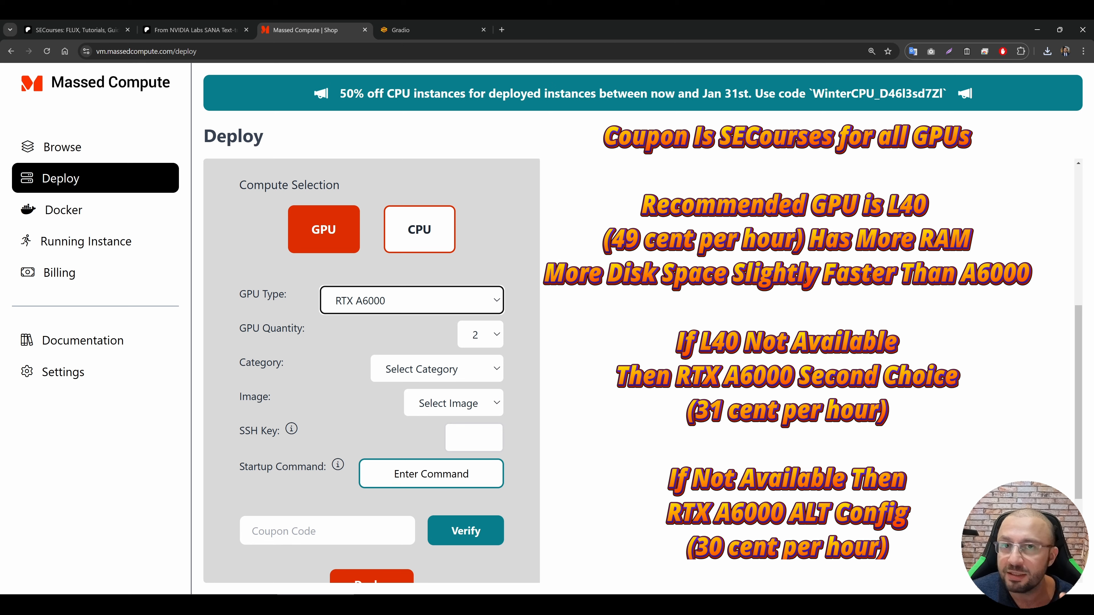
left_click(490, 342)
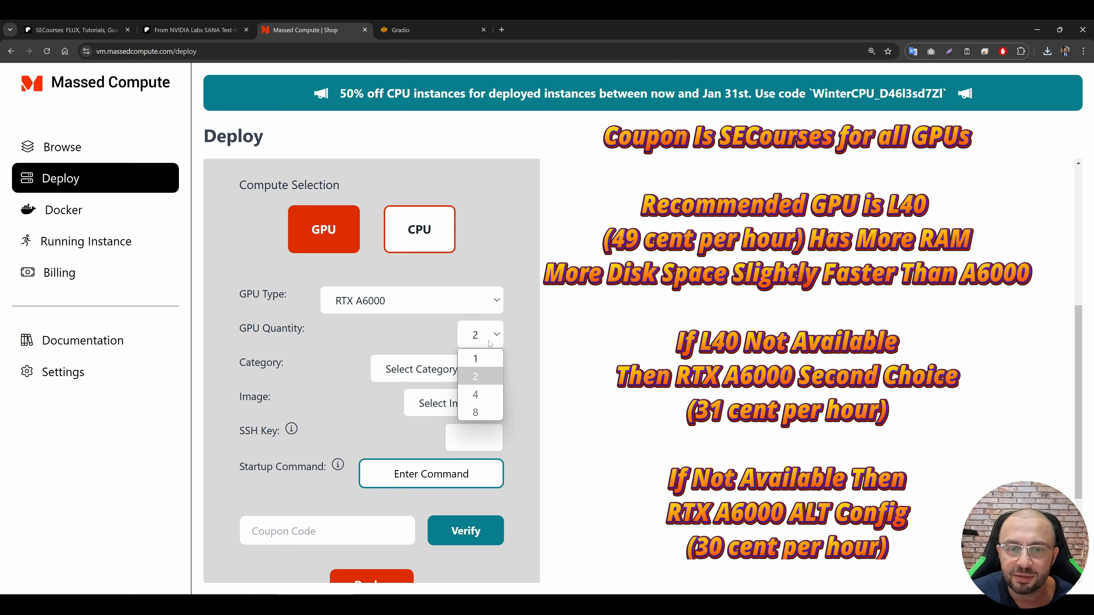
left_click(491, 360)
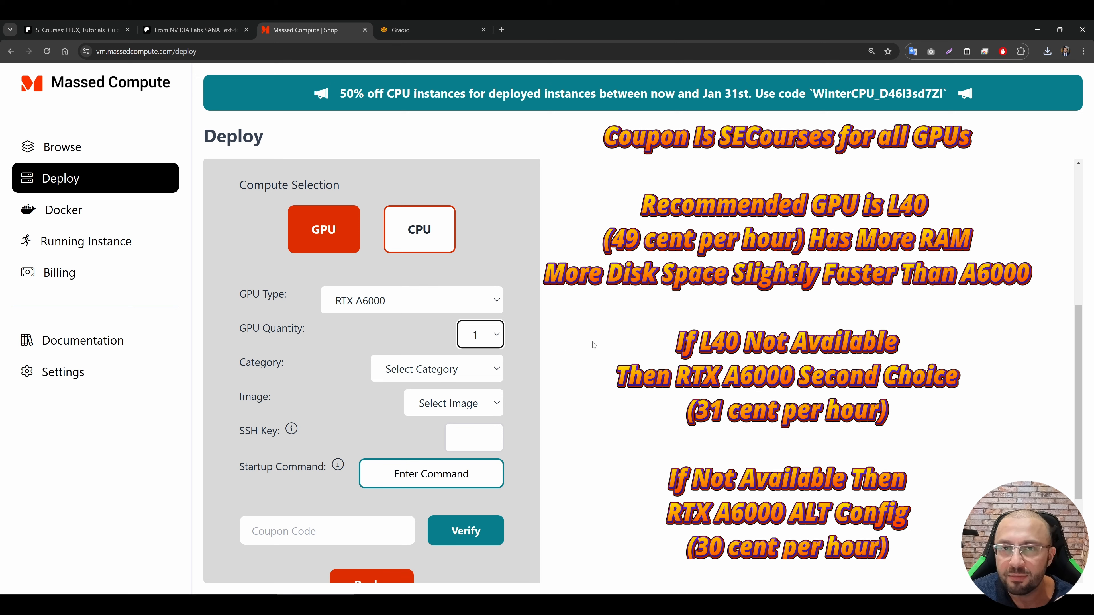
Step: Set the deployment's category to Creator and its image to SECourses
left_click(416, 367)
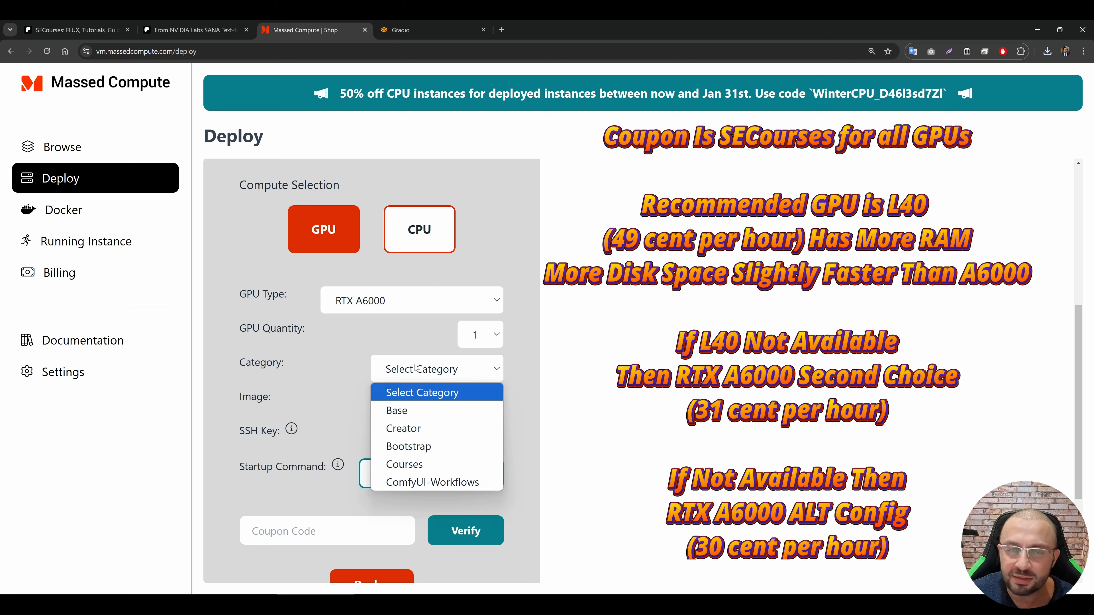
left_click(422, 367)
left_click(420, 369)
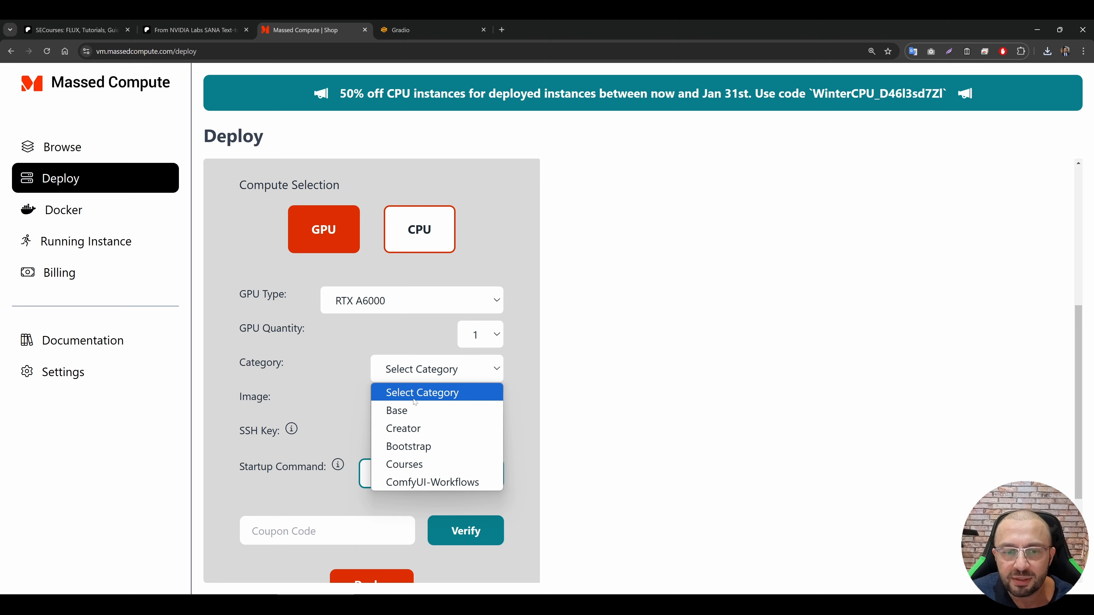
left_click(403, 428)
scroll(435, 388, "down", 2)
left_click(431, 303)
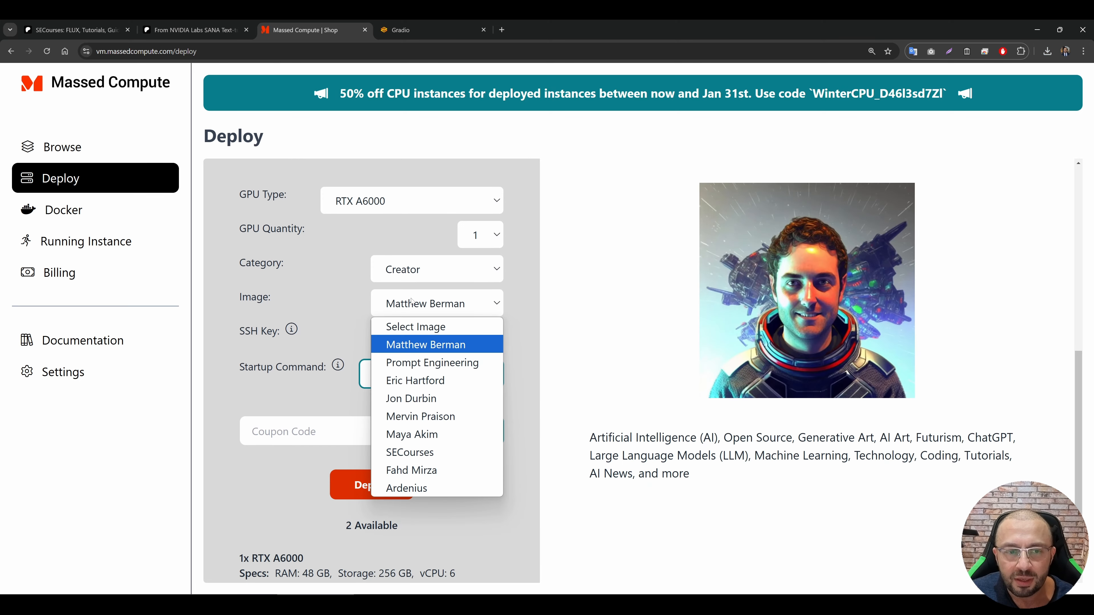
left_click(413, 452)
Step: Check the hourly price, verify the coupon code SECourses and deploy the RTX A6000 instance
scroll(414, 485, "down", 2)
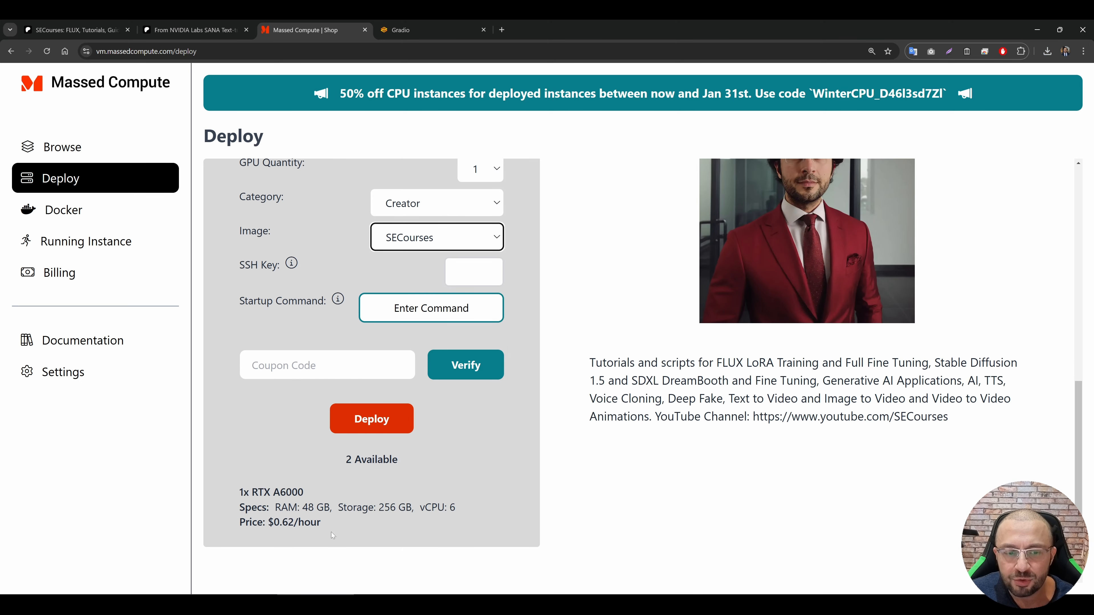
left_click_drag(332, 532, 252, 522)
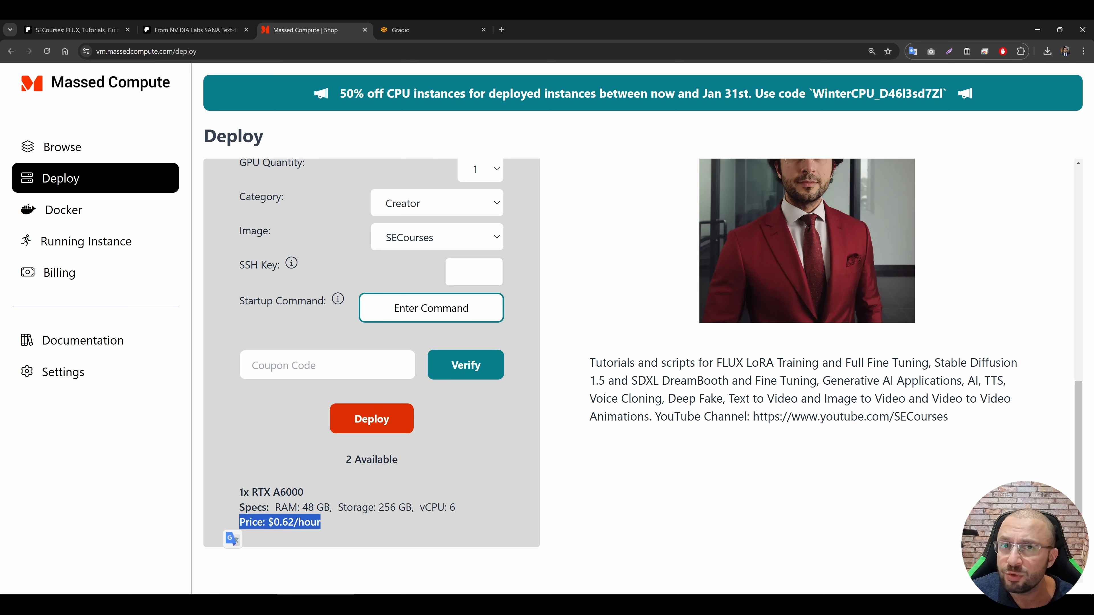
left_click(310, 365)
type("SECourses")
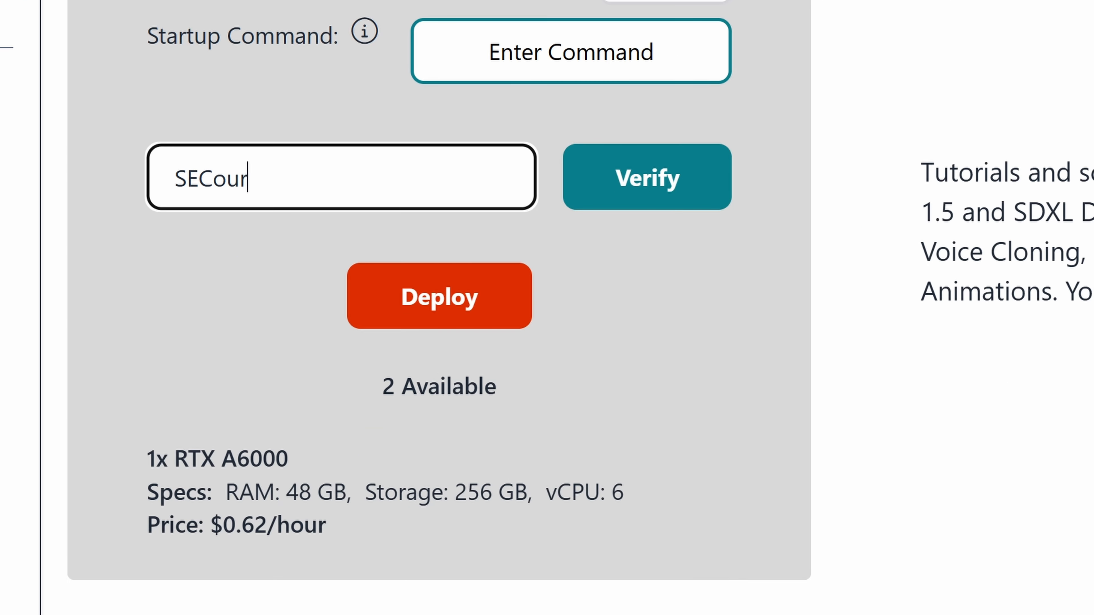
left_click(635, 185)
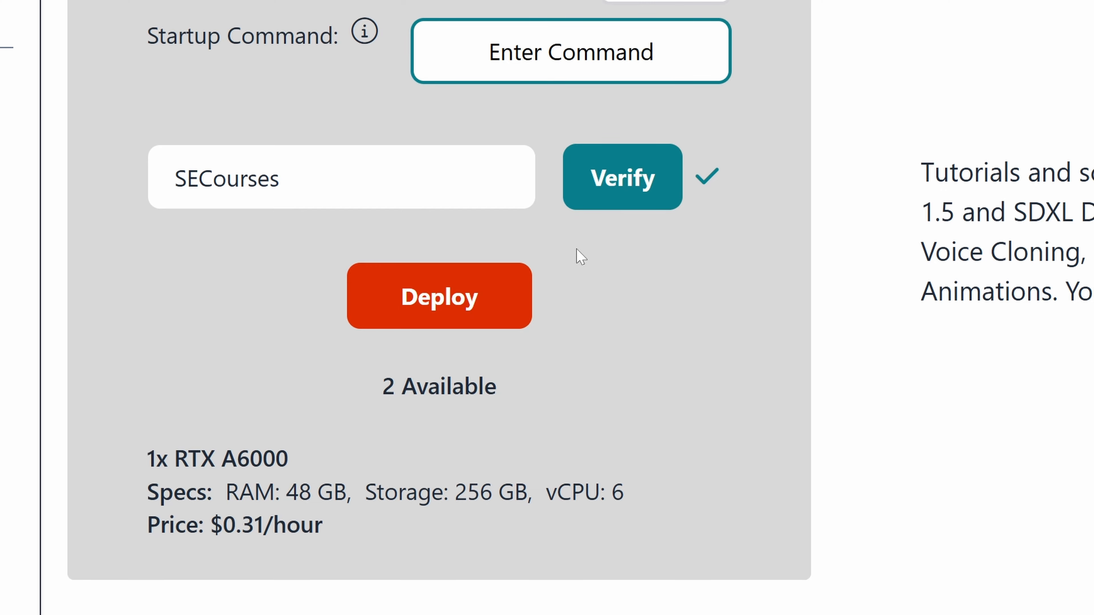
left_click(436, 295)
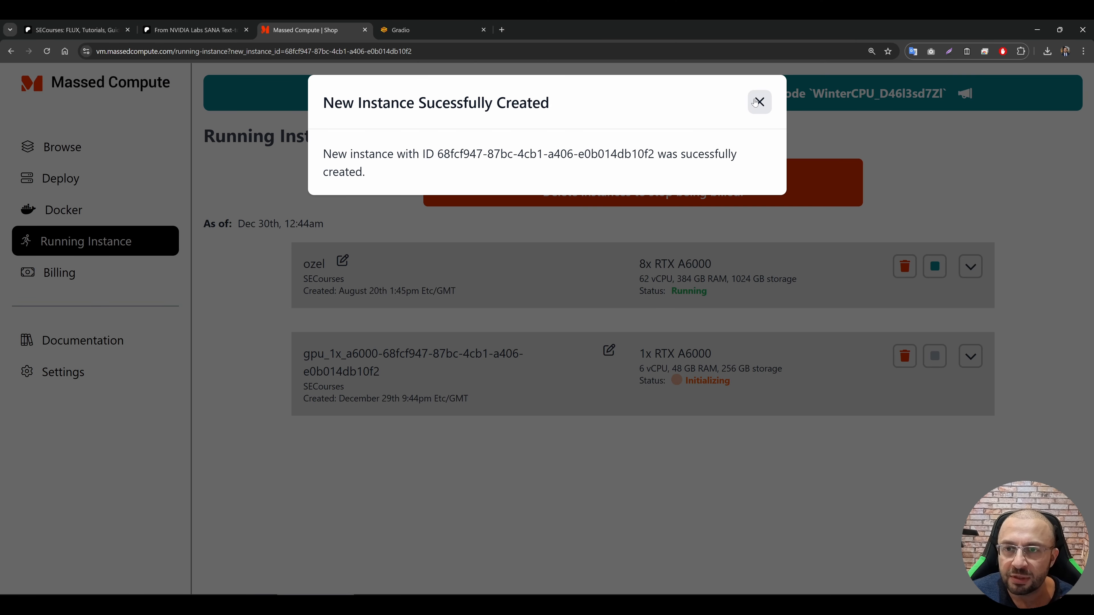
left_click(759, 103)
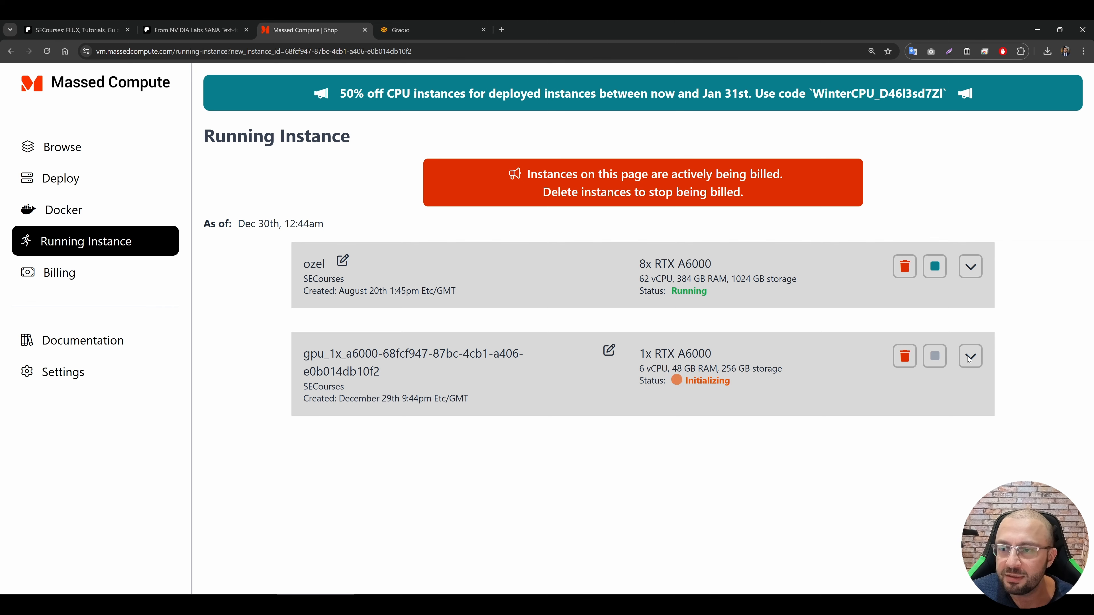
Step: Expand the new instance's details and download the Windows Intel/AMD x86 ThinLinc client from the linked page
left_click(580, 376)
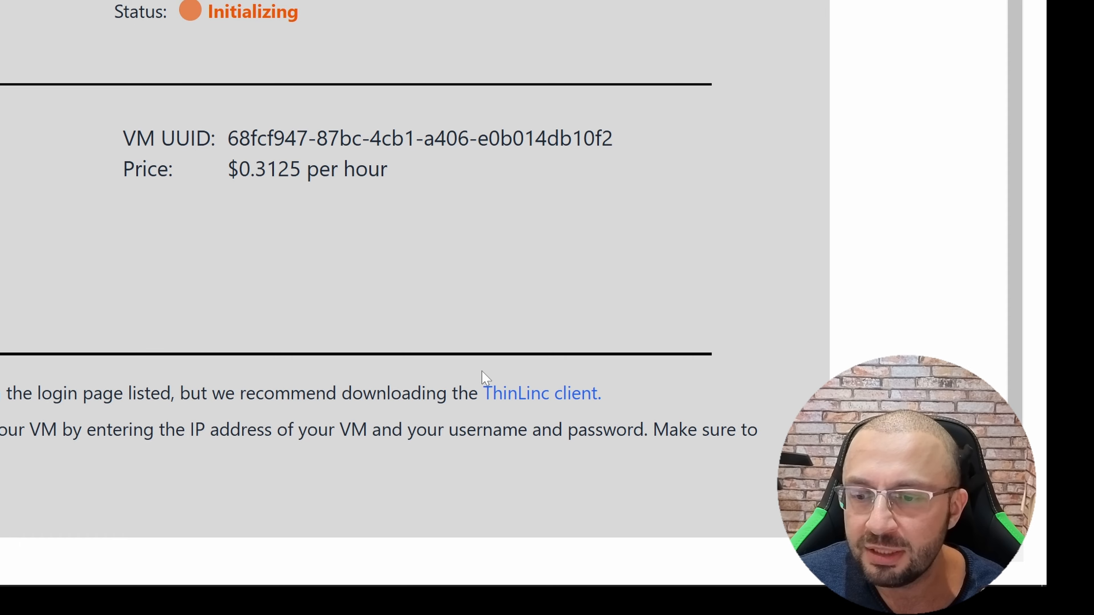
left_click(542, 393)
scroll(616, 298, "down", 1)
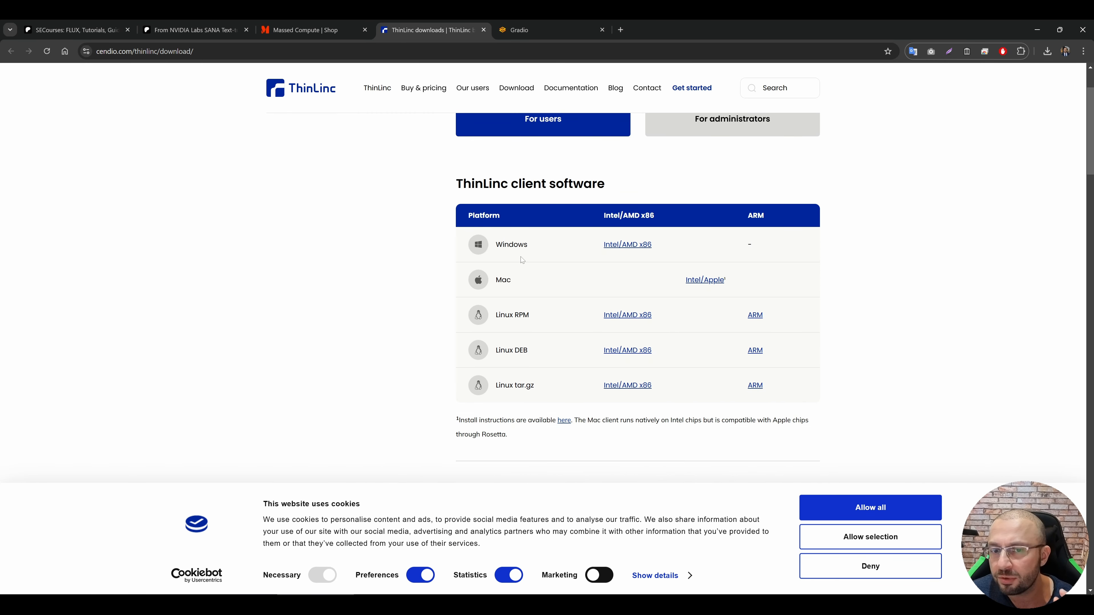
left_click(624, 246)
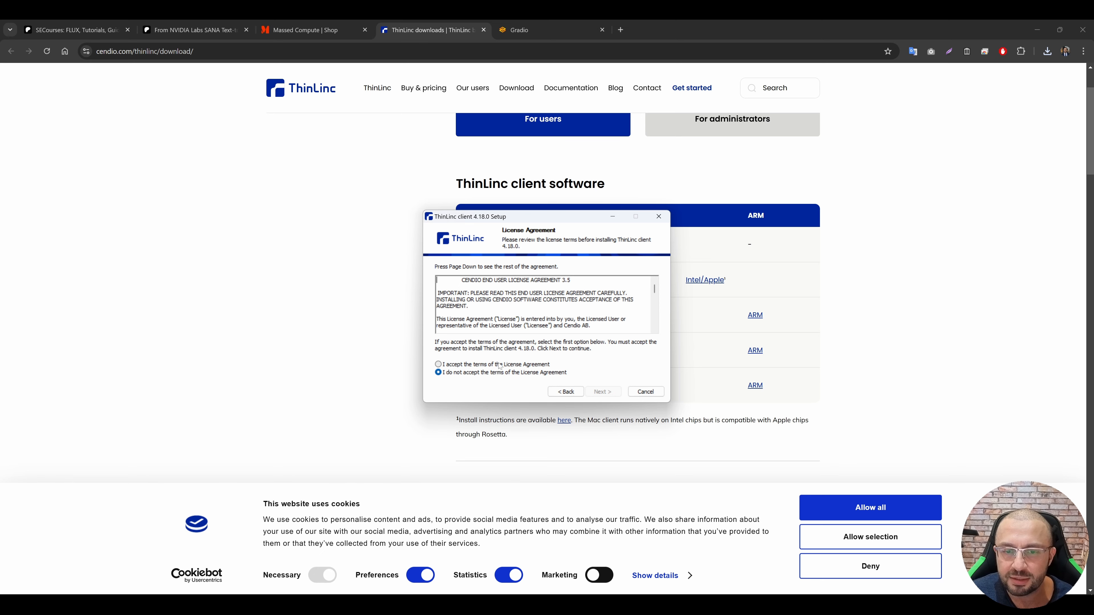
Step: Accept the license agreement, install ThinLinc client 4.18.0 and launch it on finishing
left_click(500, 366)
left_click(603, 391)
left_click(603, 391)
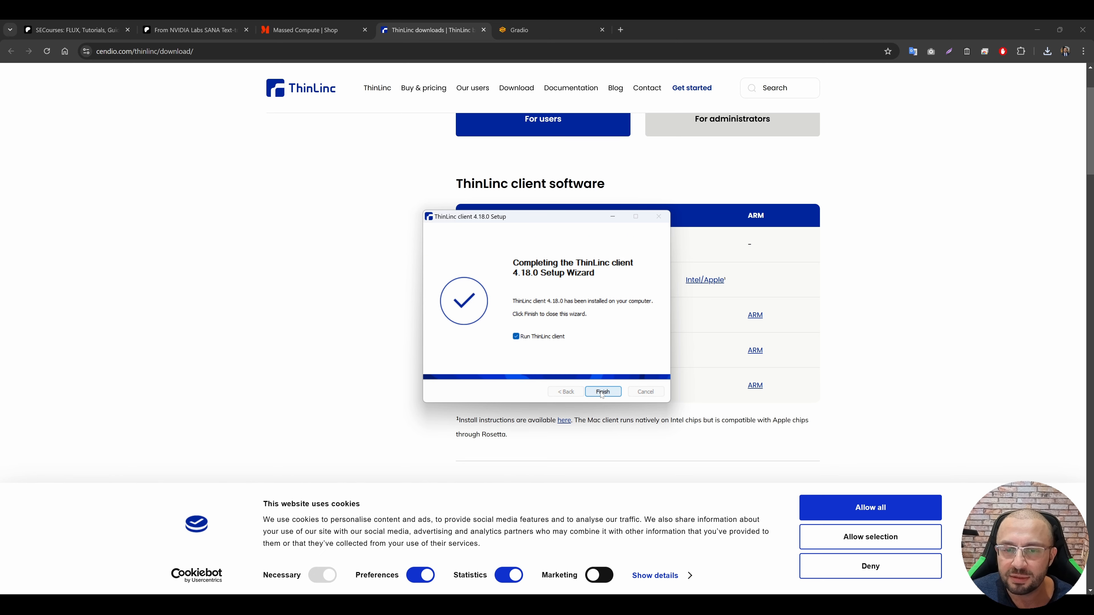
left_click(604, 391)
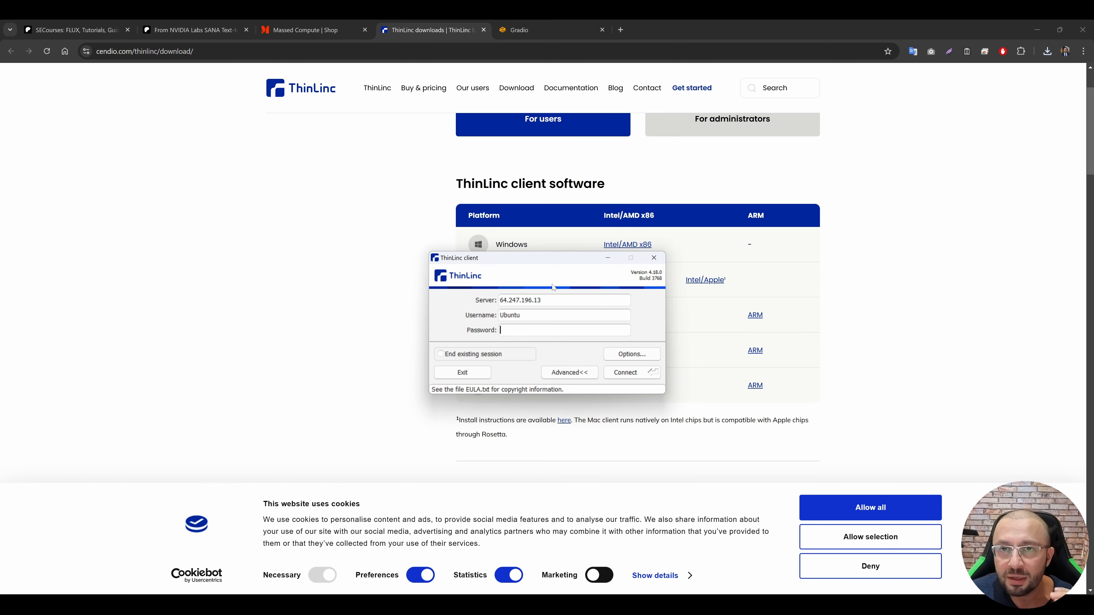
Step: In the ThinLinc local device options, keep Drives enabled and remove the exported path R:\mass_compute
left_click(628, 358)
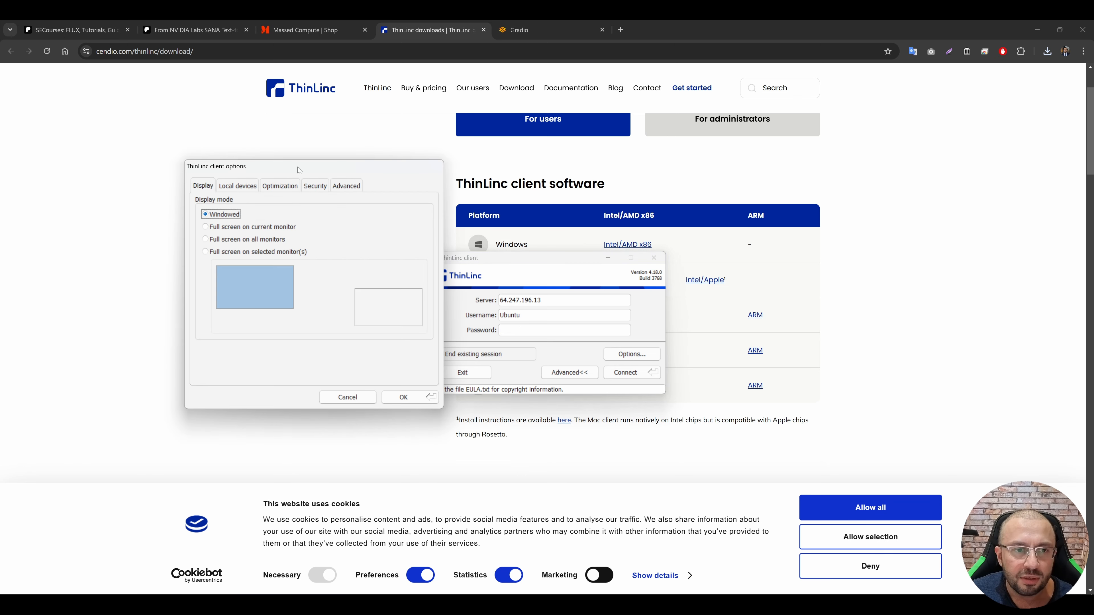
left_click(234, 187)
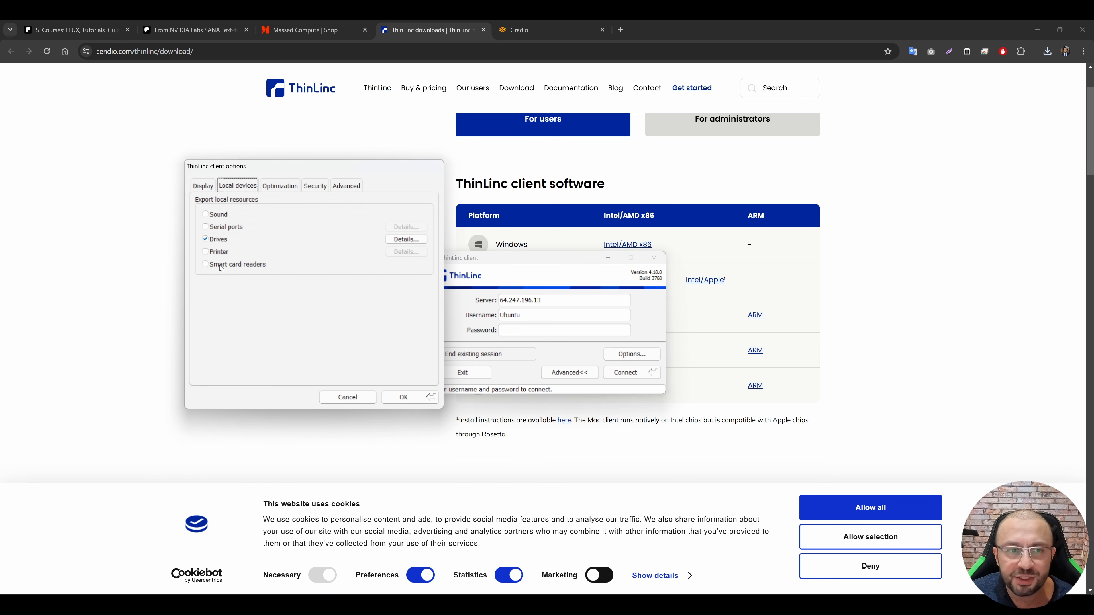
left_click(205, 239)
left_click(206, 239)
left_click(406, 239)
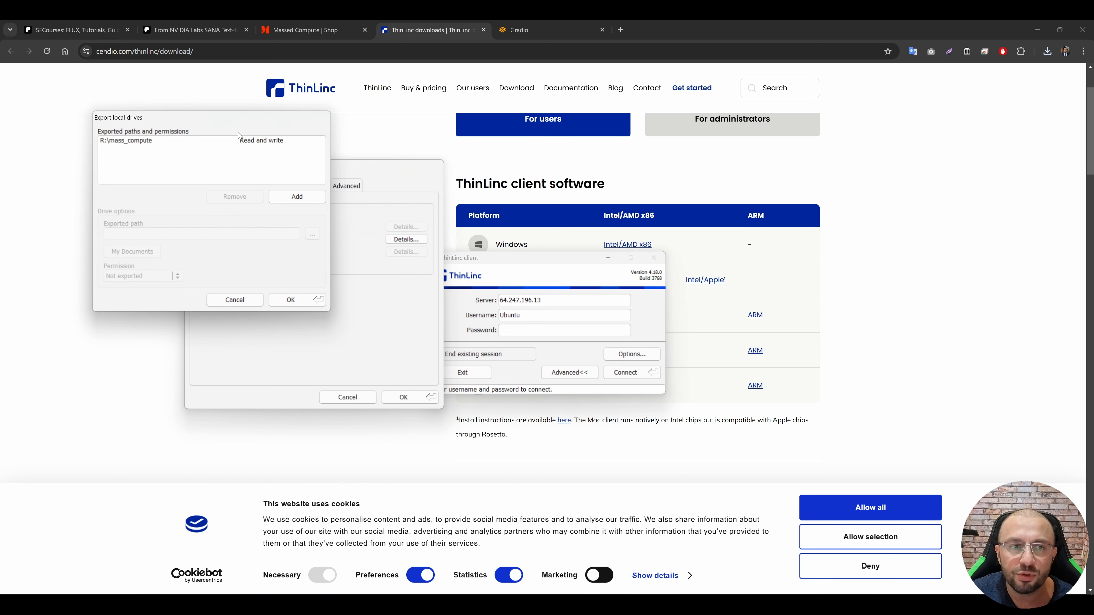
left_click_drag(217, 117, 561, 147)
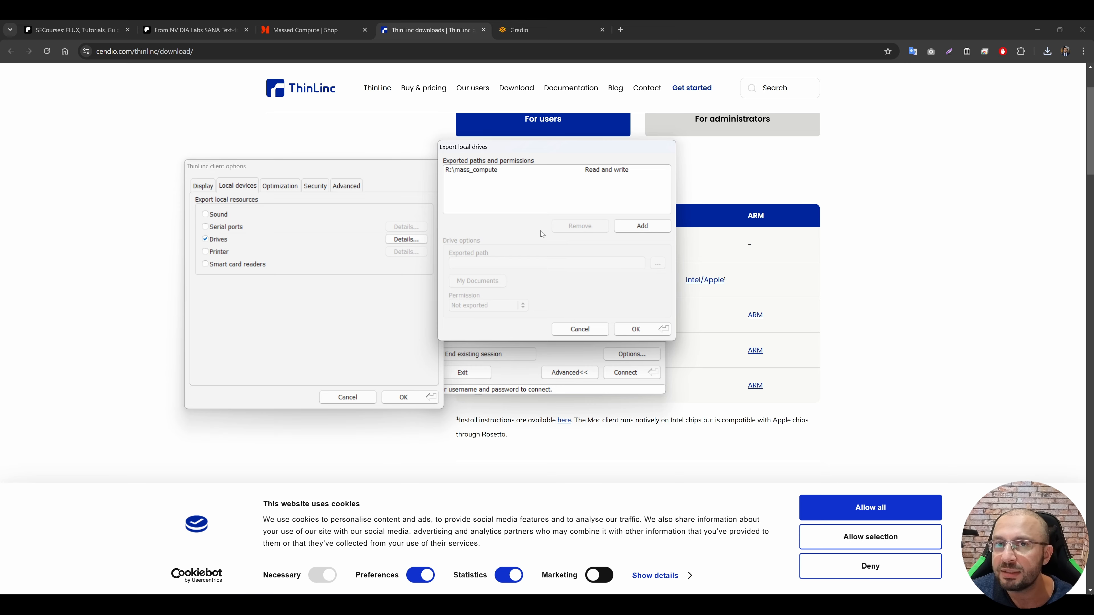
left_click(539, 170)
left_click(600, 225)
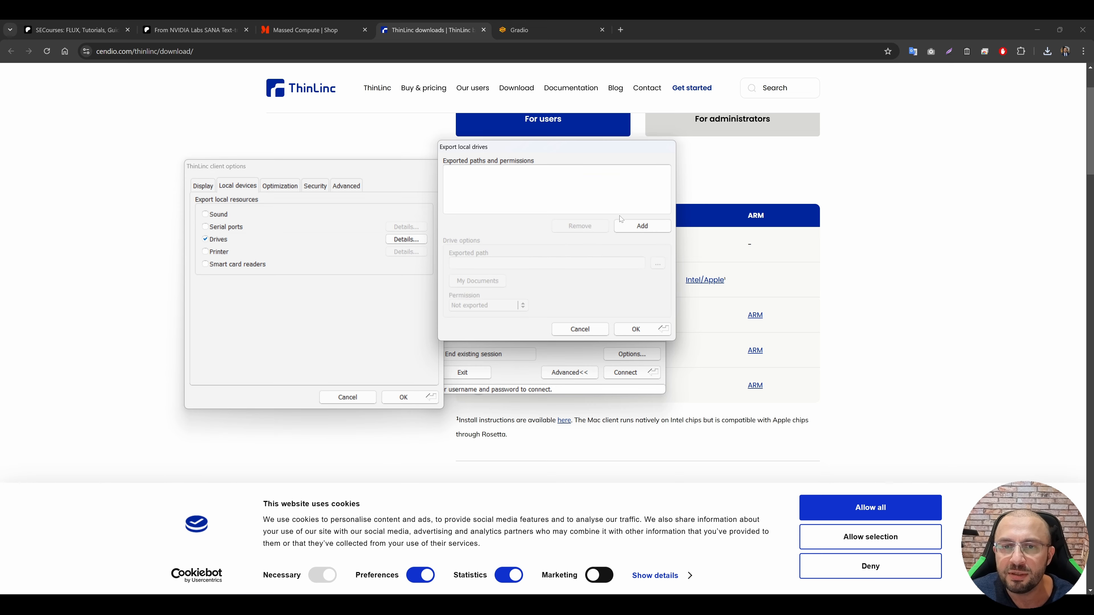
Step: Add an exported drive entry with the path R:\mass_compute, copied from that folder in File Explorer
left_click(635, 231)
key("super")
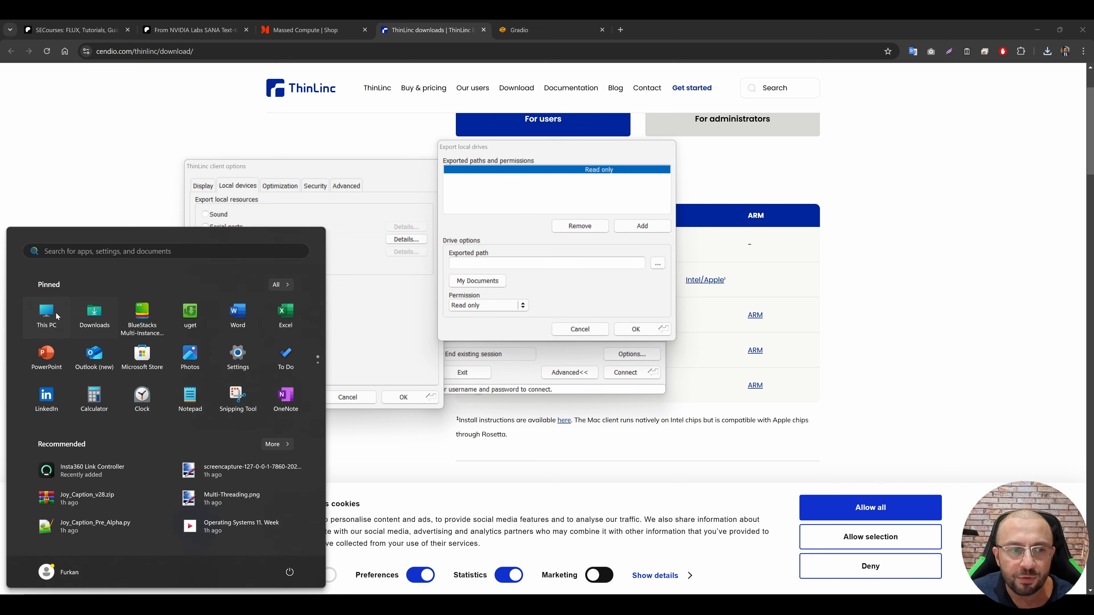
left_click(56, 315)
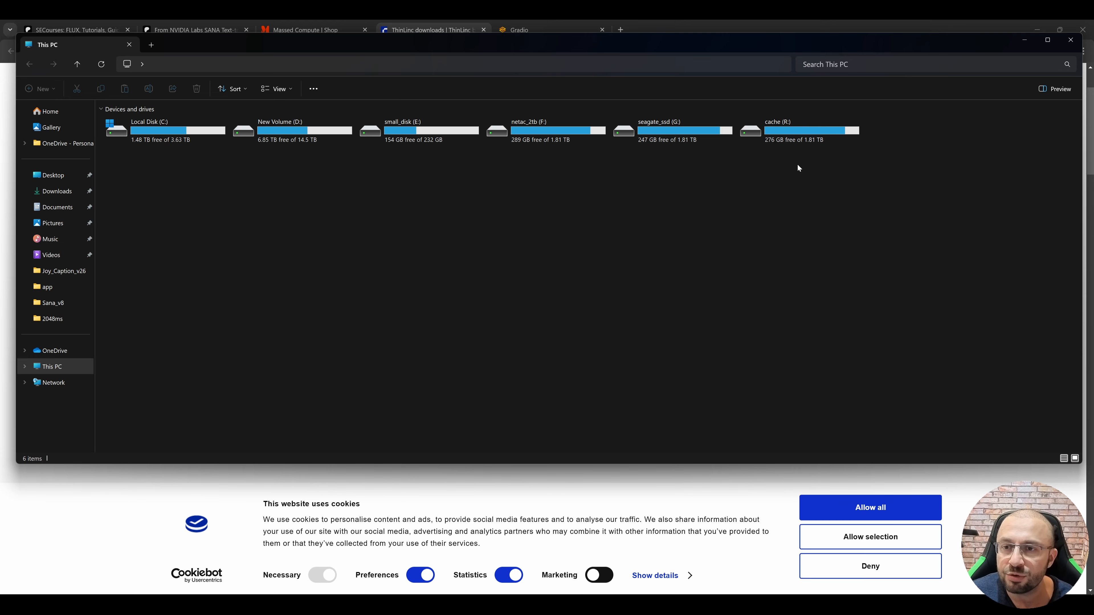
double_click(778, 137)
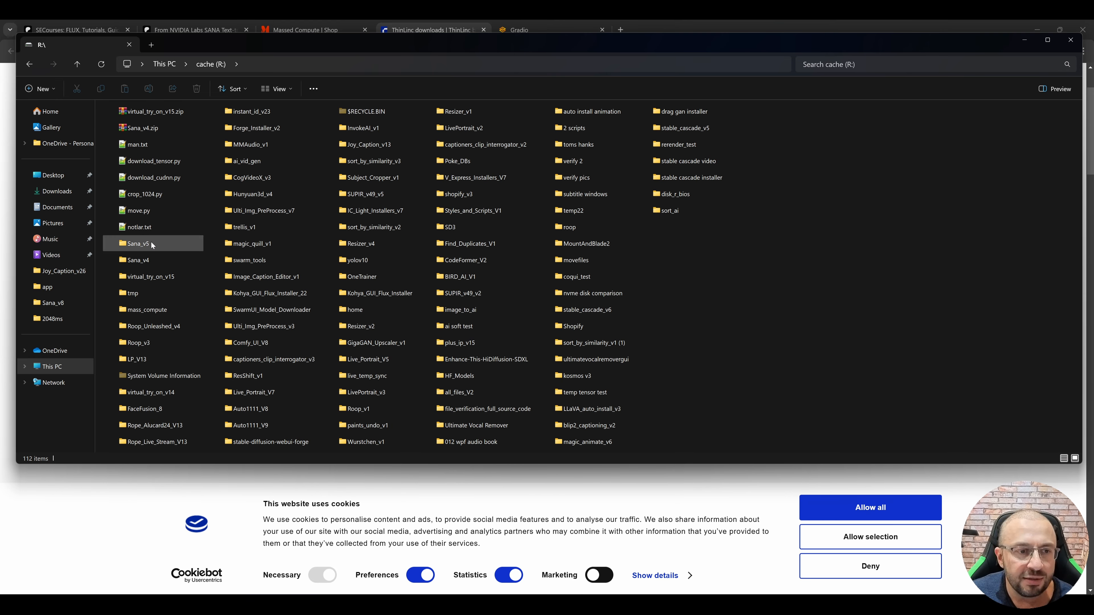
double_click(149, 310)
left_click(336, 65)
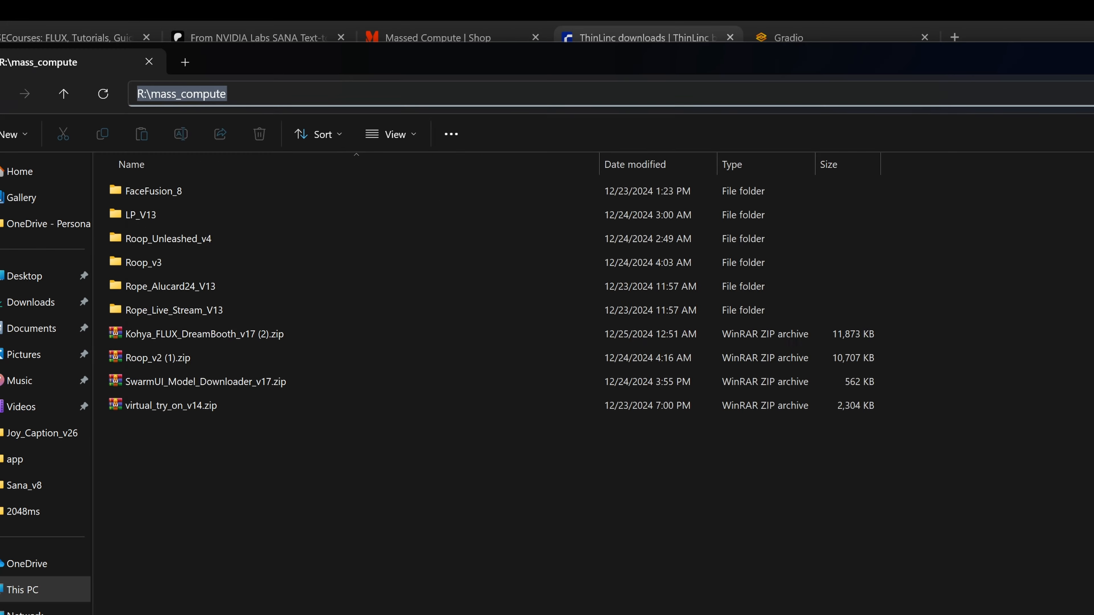
left_click(552, 575)
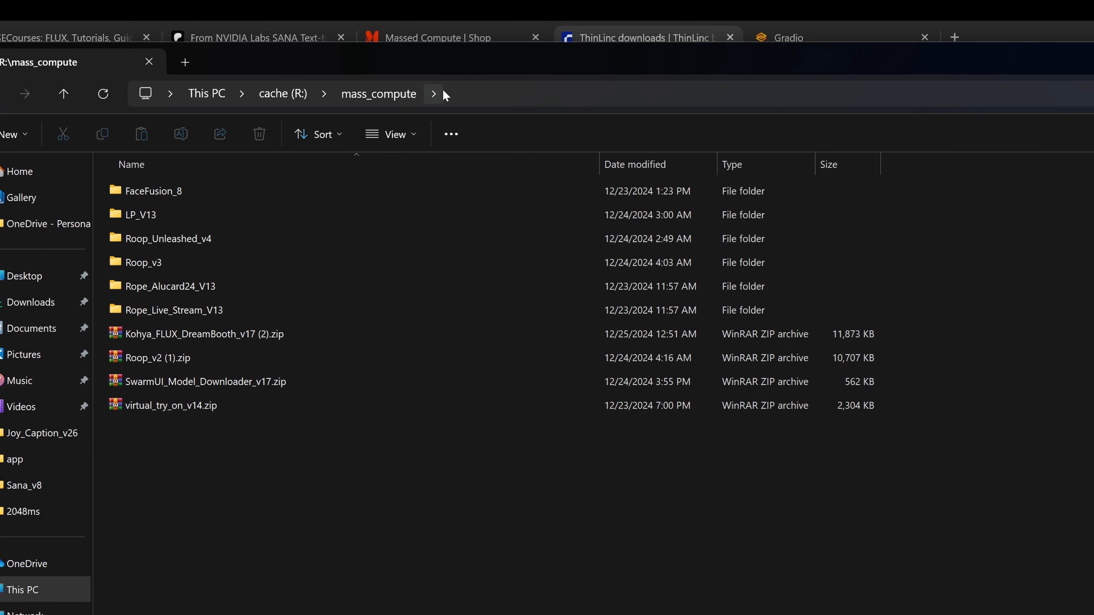
left_click(445, 95)
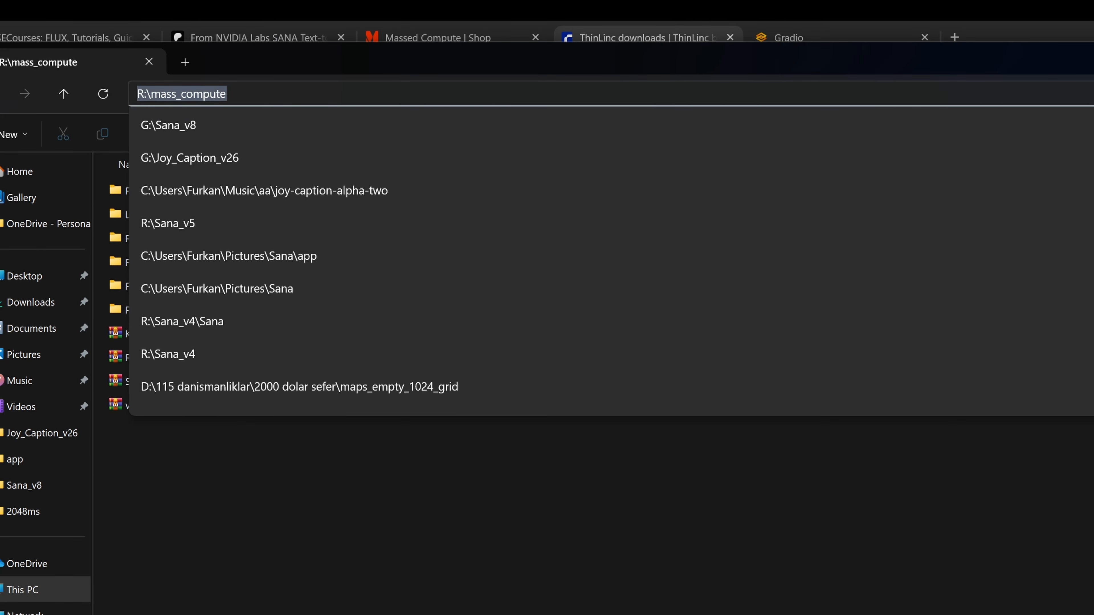
key("ctrl+c")
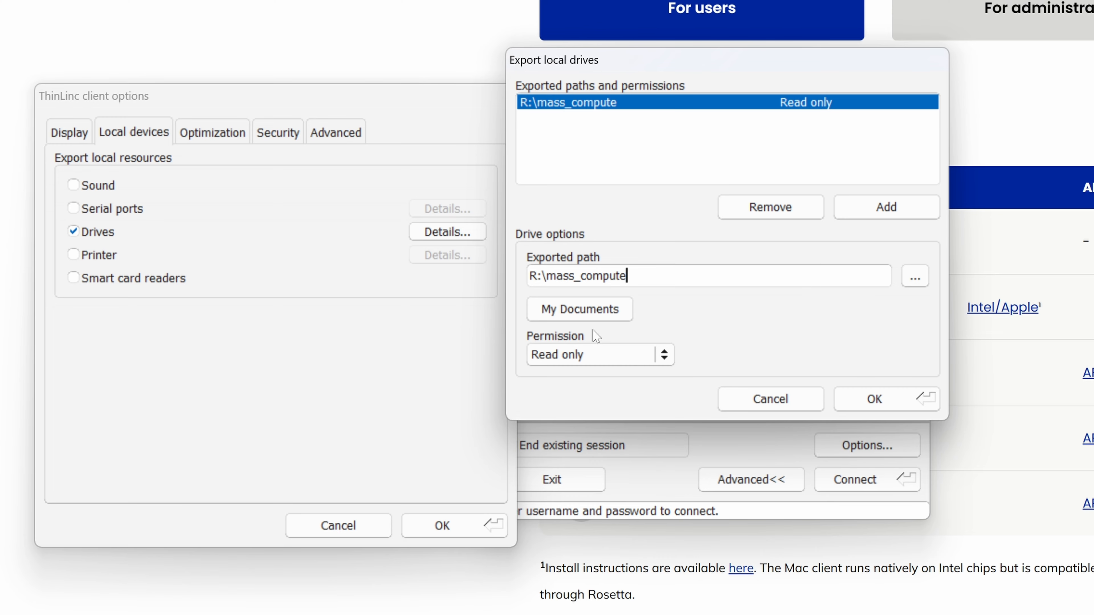
Step: Set the exported folder's permission to Read and write and confirm the drive export and client options
left_click(595, 354)
left_click(579, 373)
left_click(579, 353)
left_click(579, 354)
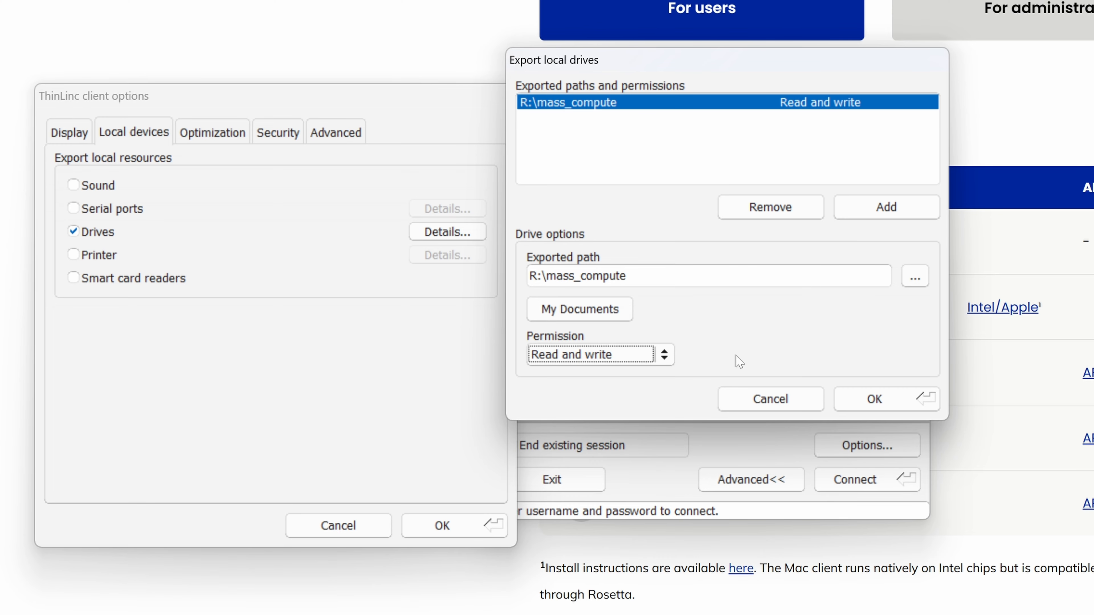
left_click(874, 400)
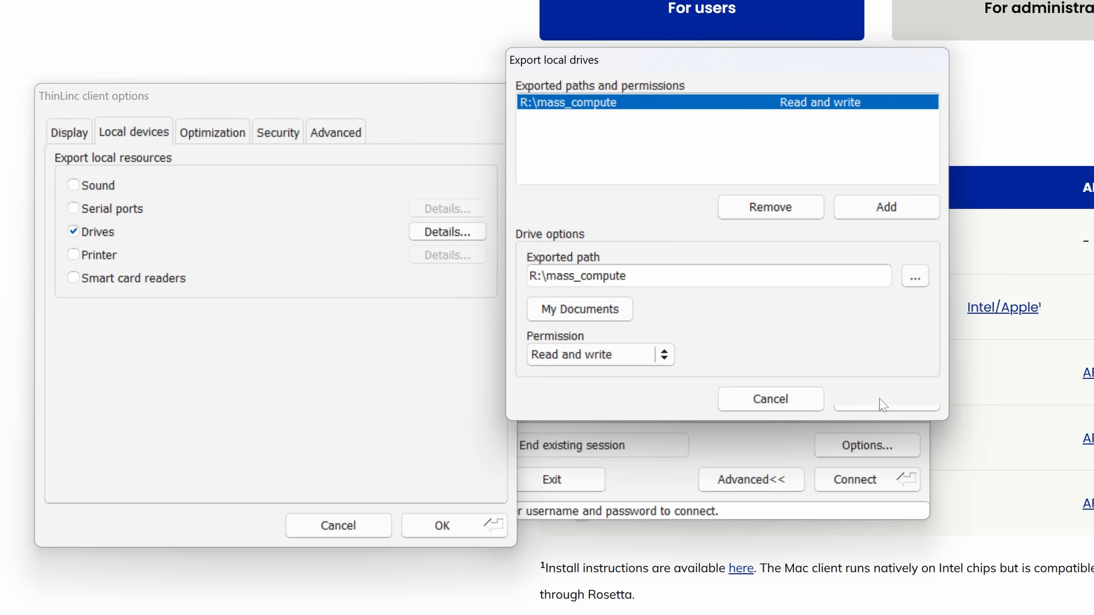
left_click(466, 529)
Step: Check the new 1x RTX A6000 instance's status on the Massed Compute running instances page
left_click_drag(734, 267, 452, 158)
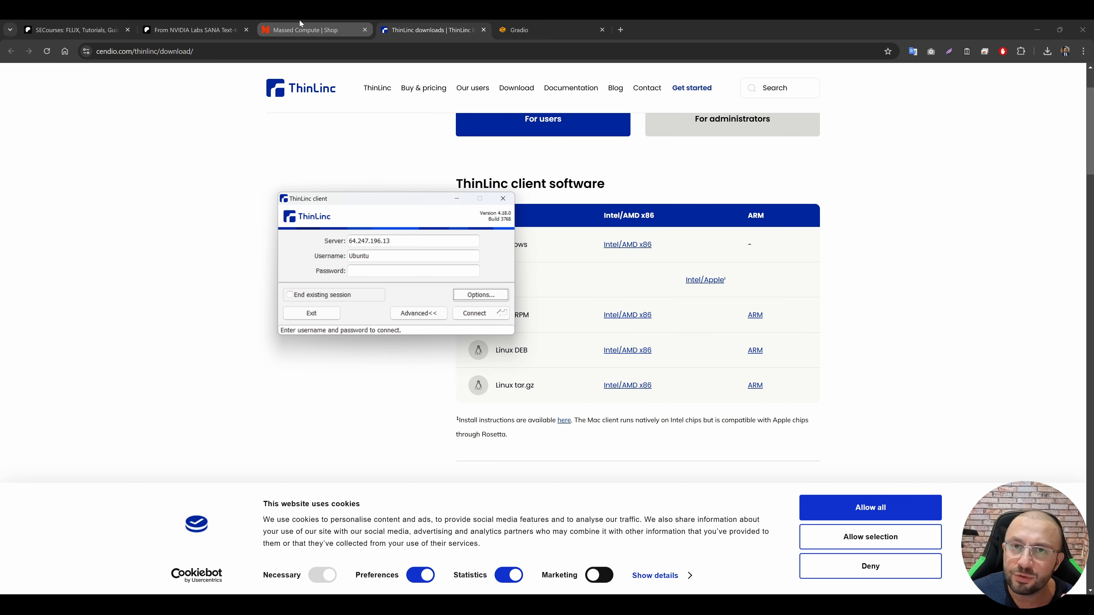
left_click(299, 20)
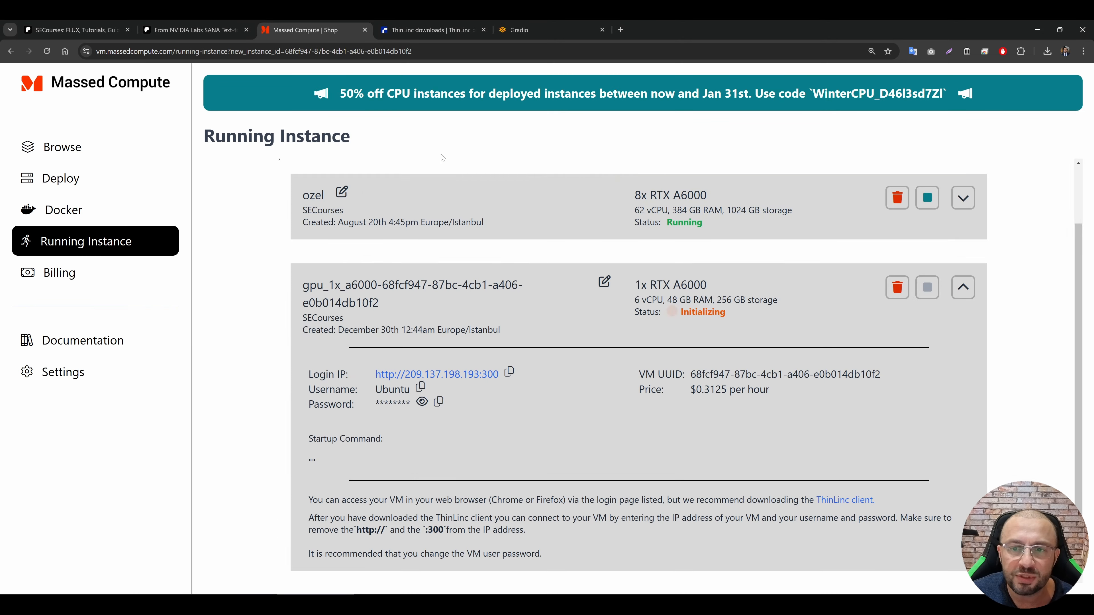
double_click(702, 312)
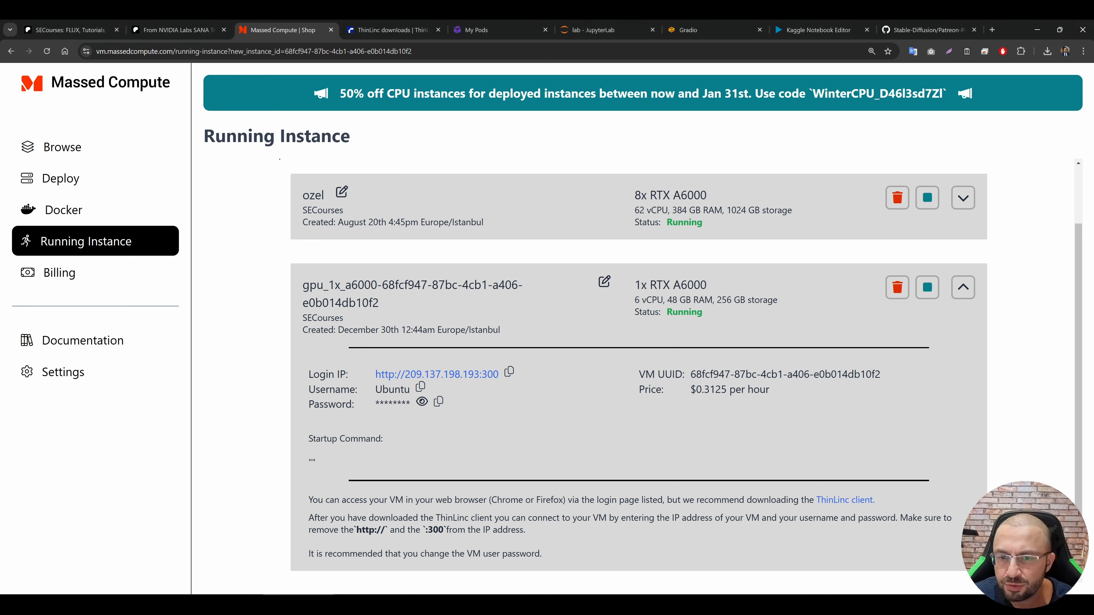
double_click(684, 311)
left_click(584, 336)
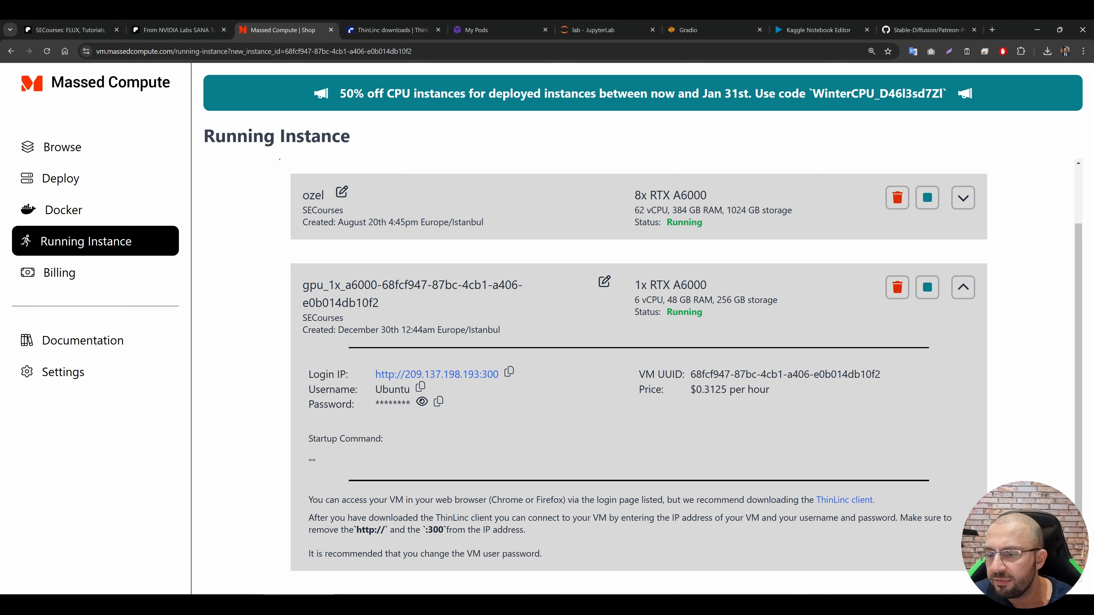
Step: Copy the new instance's login IP and enter it as the server in the ThinLinc client
left_click(298, 604)
key("alt+Tab")
left_click(511, 374)
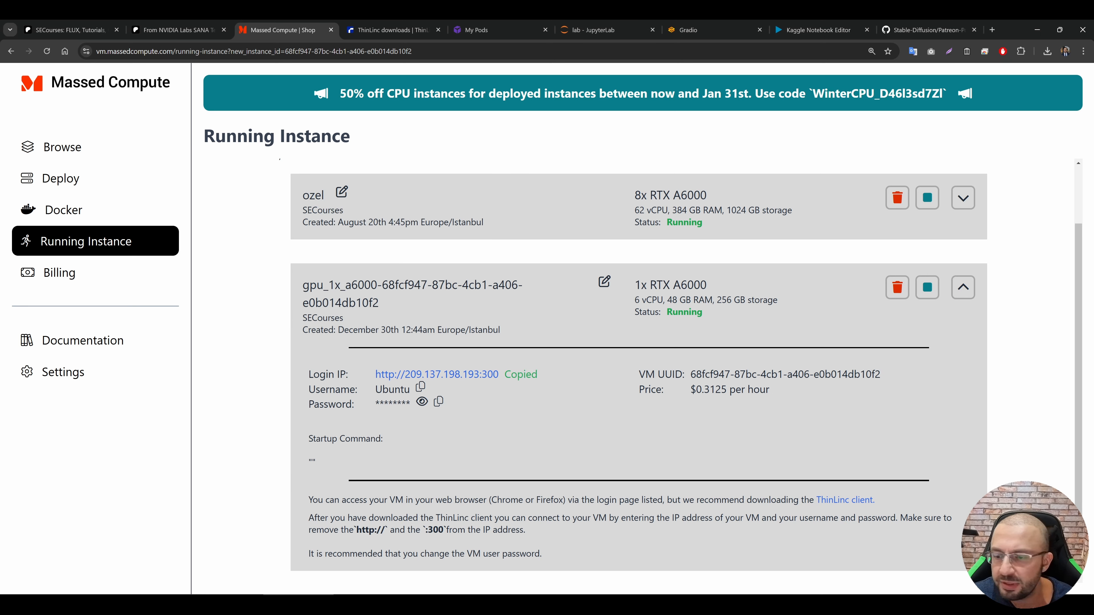
key("alt+Tab")
key("ctrl+v")
Step: Copy the instance's password and the username Ubuntu from Massed Compute into the matching ThinLinc client login fields
key("alt+Tab")
left_click(439, 401)
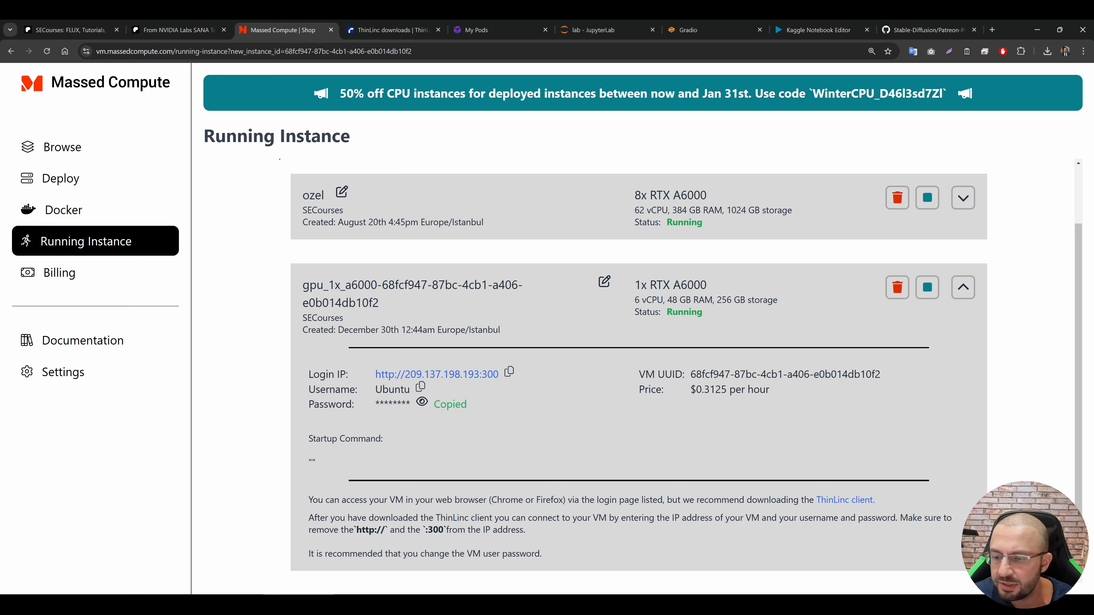
key("alt+Tab")
key("ctrl+v")
left_click_drag(384, 205, 698, 261)
left_click(421, 387)
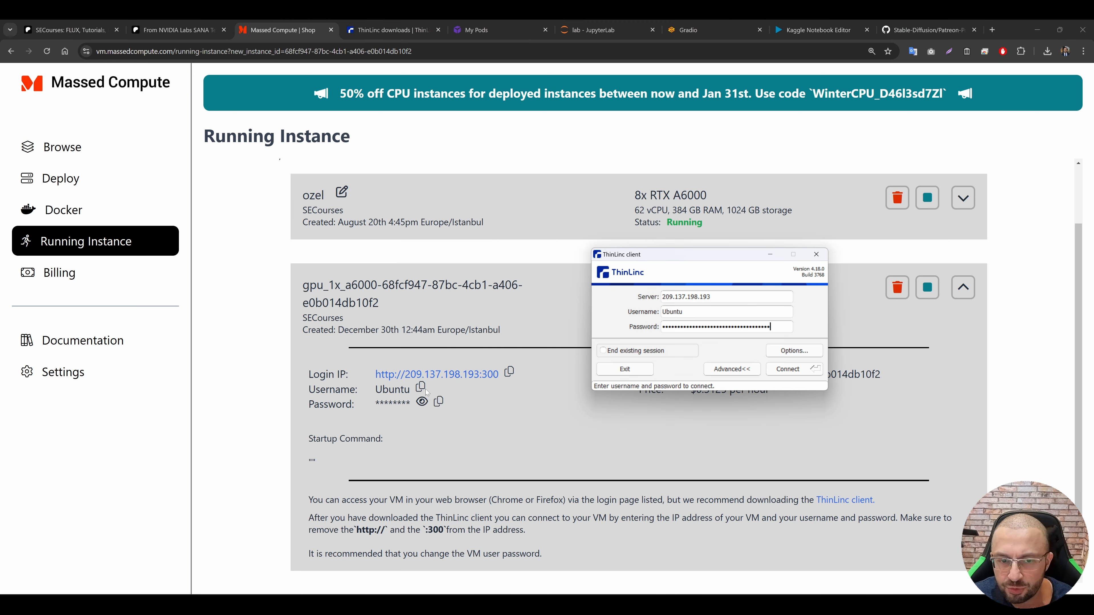
key("alt+Tab")
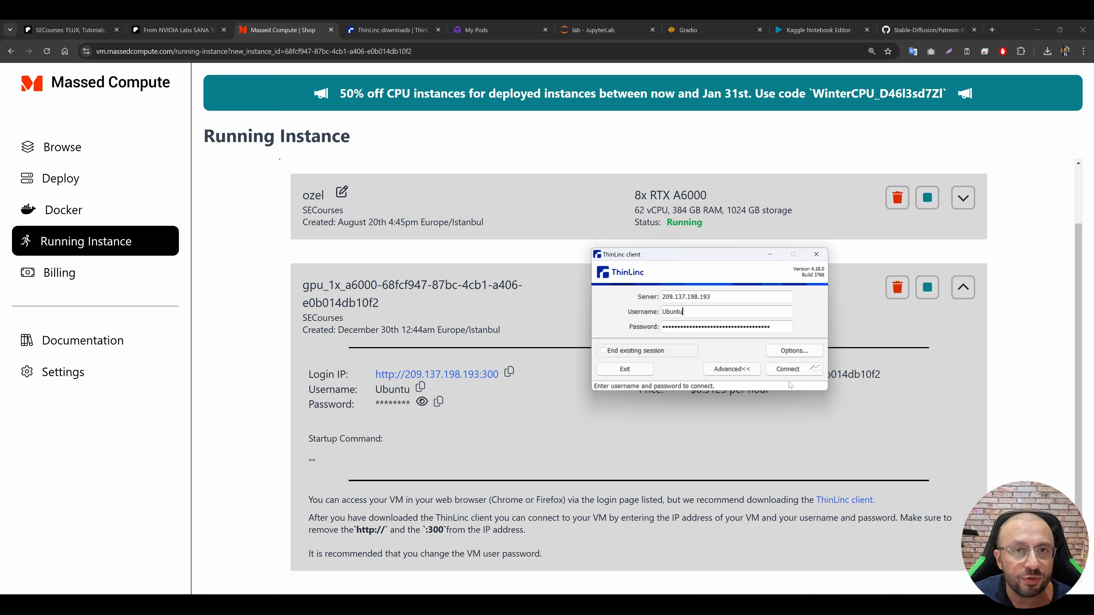
Step: Connect to the instance and start its remote desktop session
left_click(788, 370)
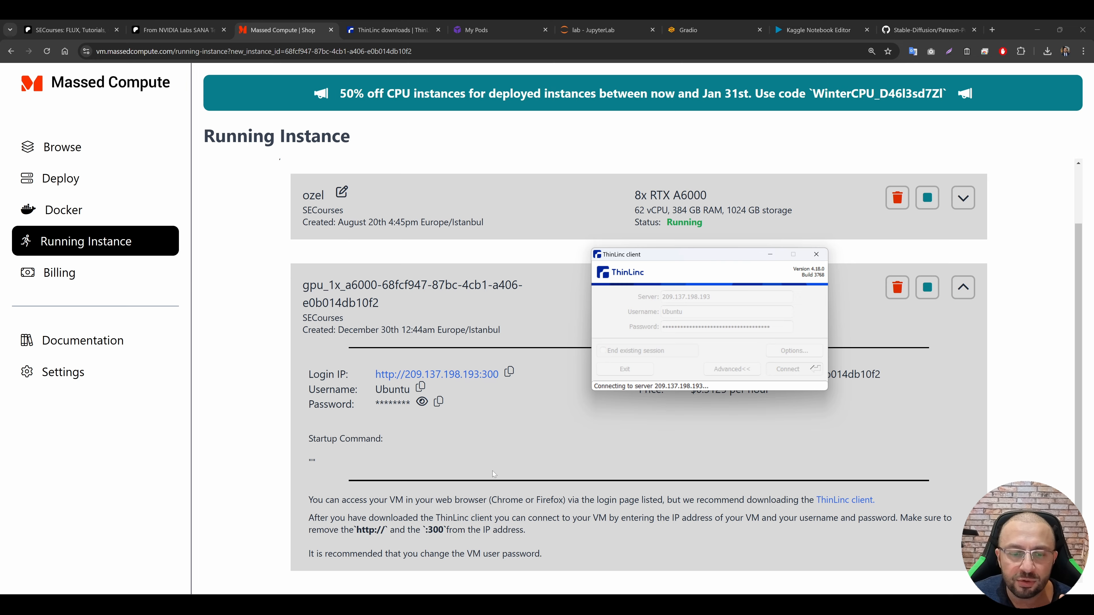
left_click(299, 267)
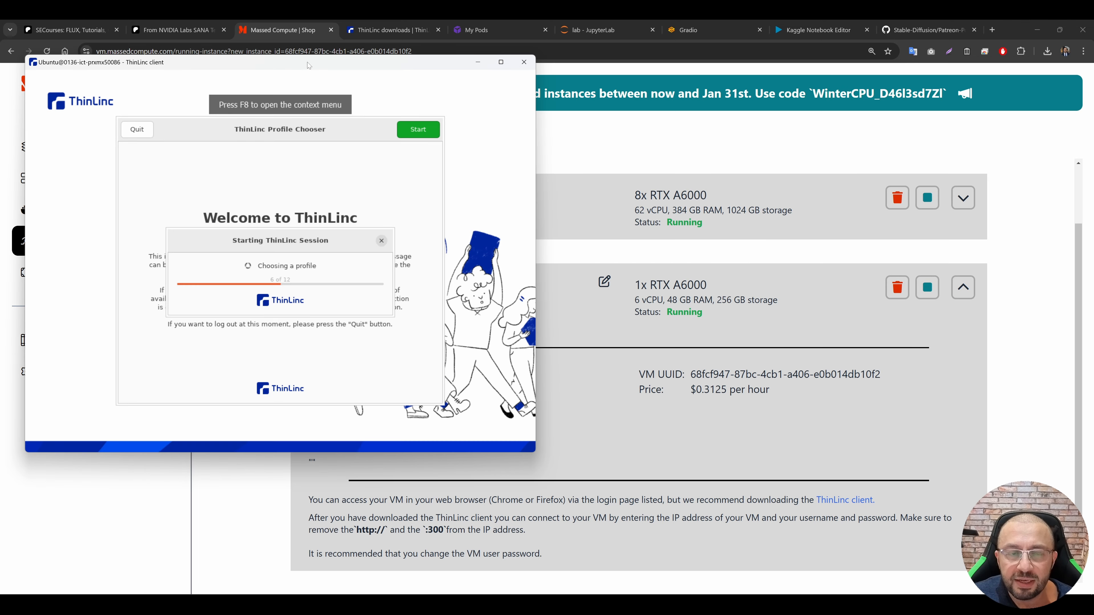
left_click_drag(309, 65, 504, 113)
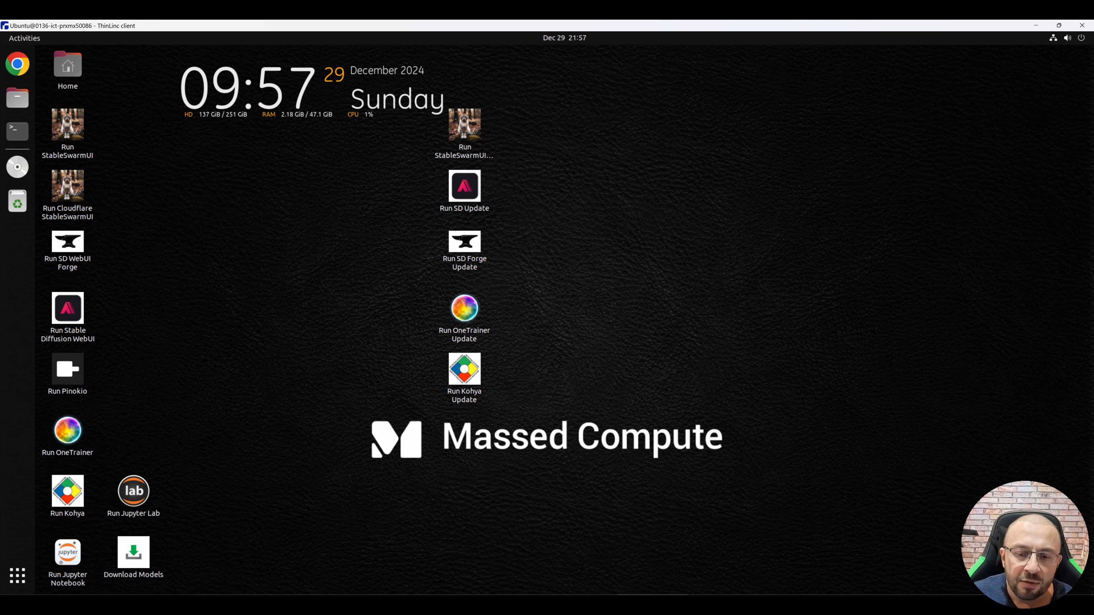
Step: On the local PC, copy Sana_v9.zip from Downloads into the shared folder R:\mass_compute
key("alt+Tab")
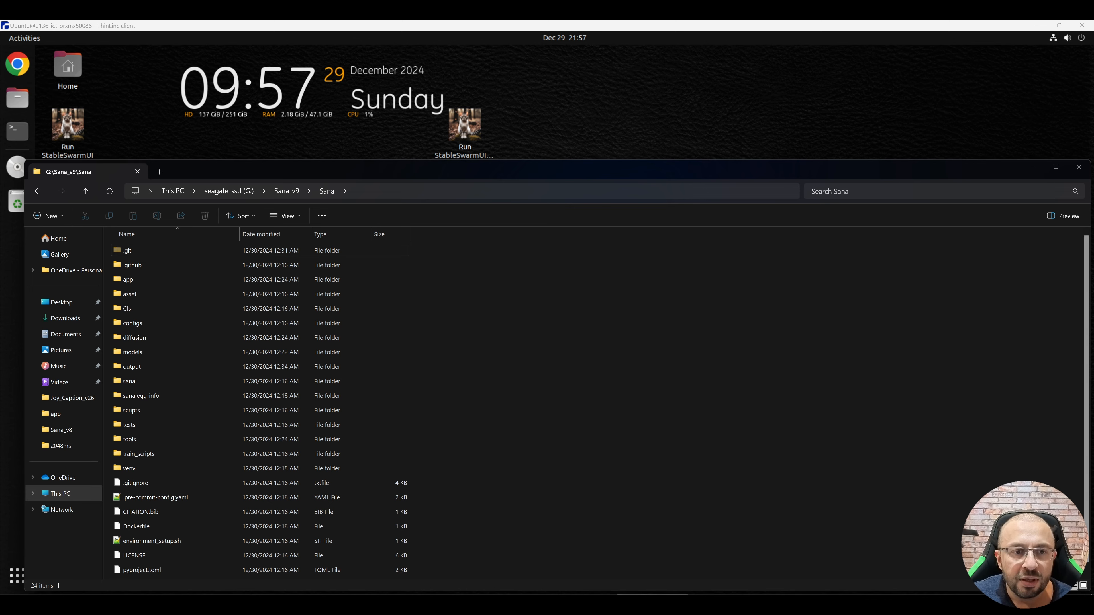
left_click(286, 191)
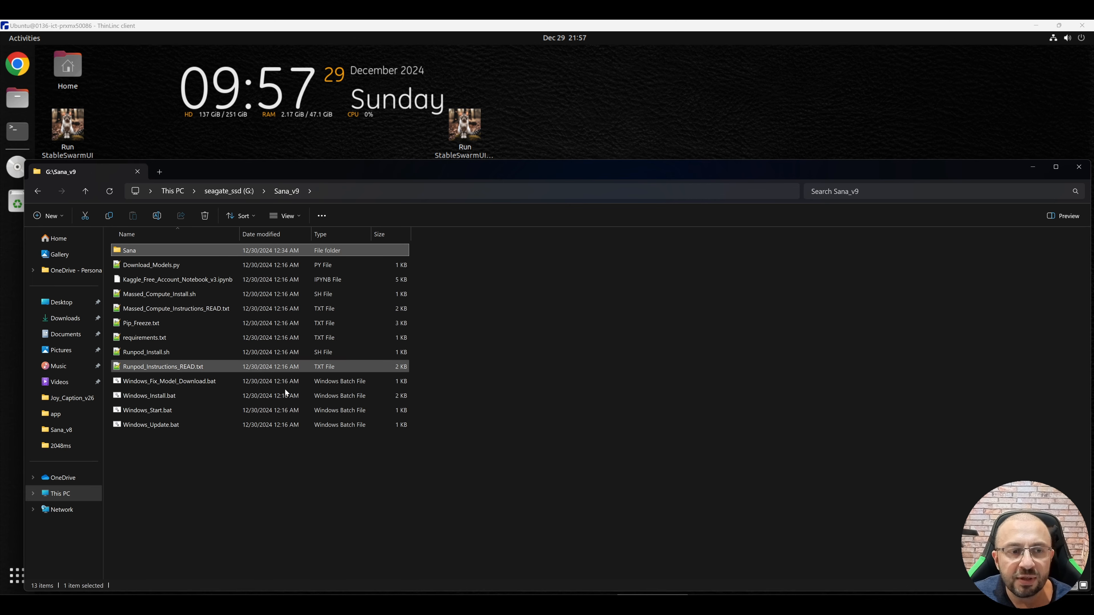
left_click(65, 318)
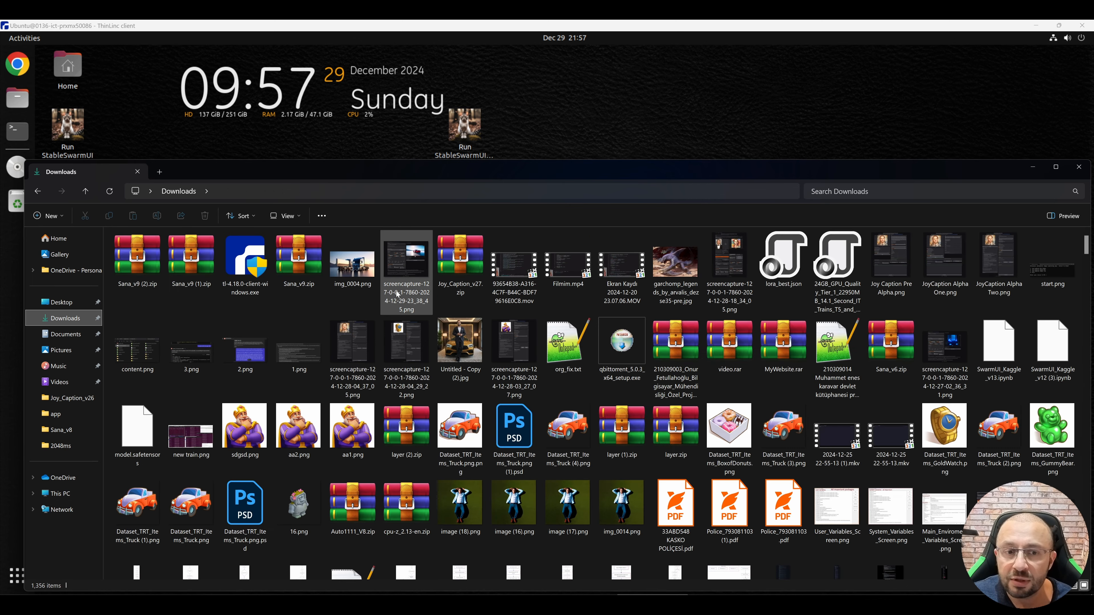
left_click(60, 493)
double_click(795, 258)
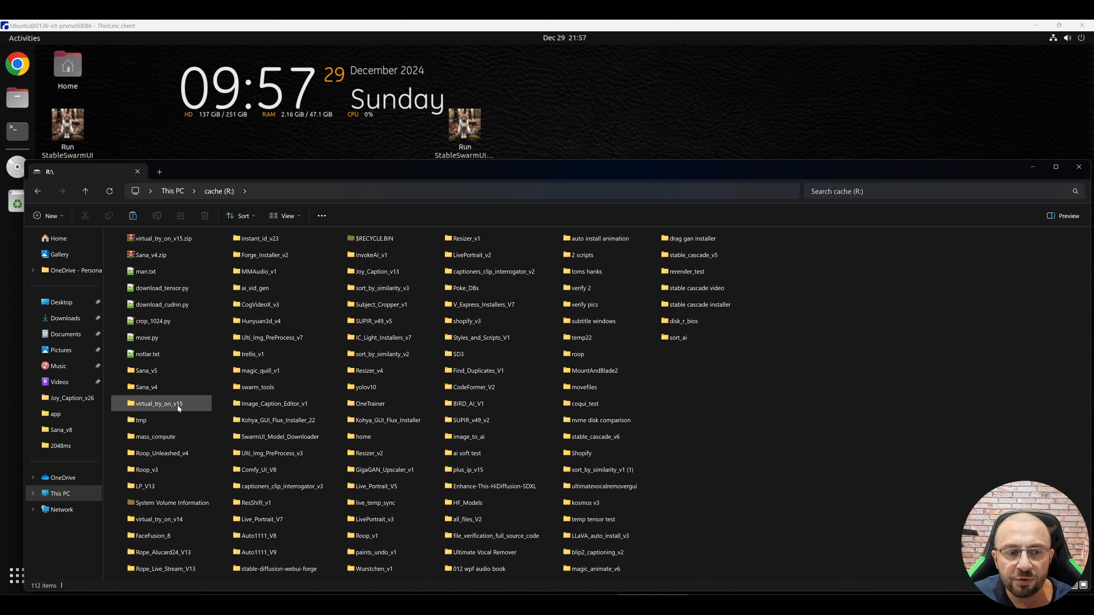
left_click(166, 438)
double_click(166, 437)
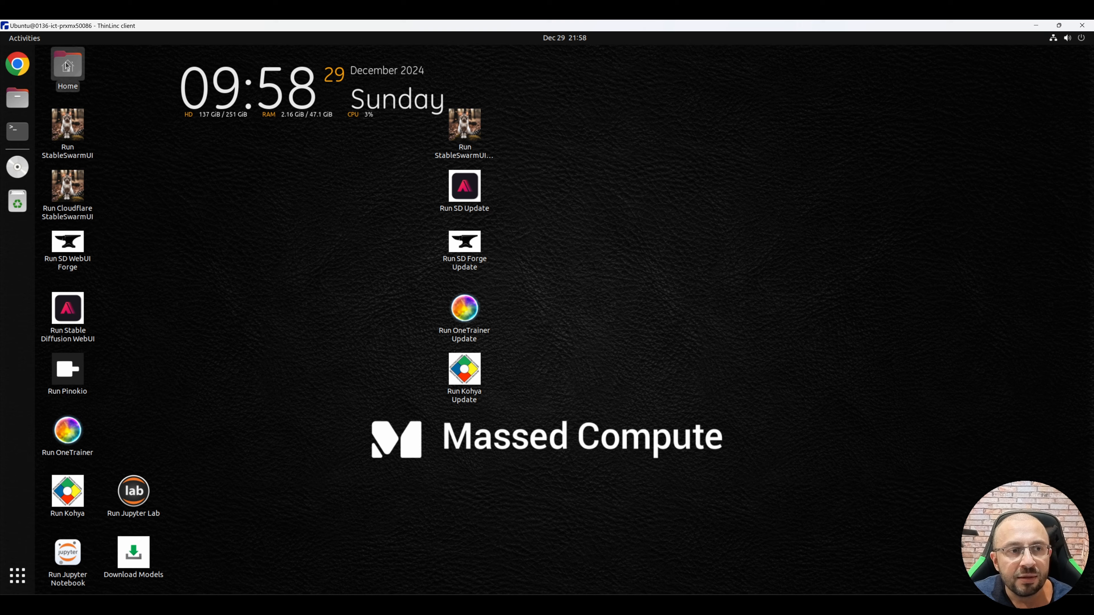
Step: On the remote desktop, open mass_compute under Home/thindrives and look through its files for Sana_v9.zip
double_click(67, 65)
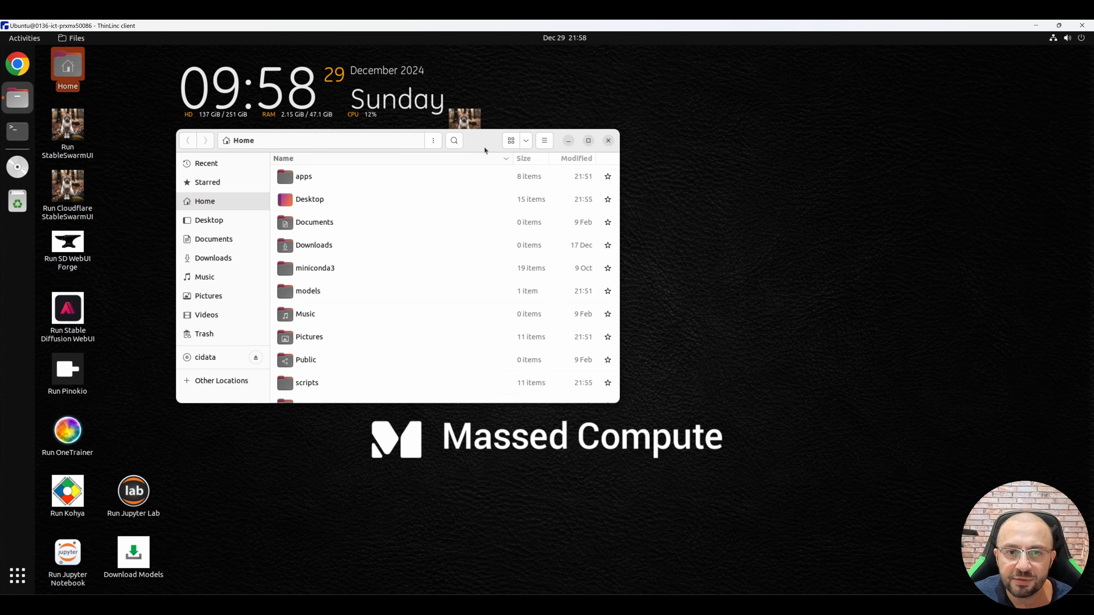
scroll(662, 532, "down", 5)
double_click(317, 459)
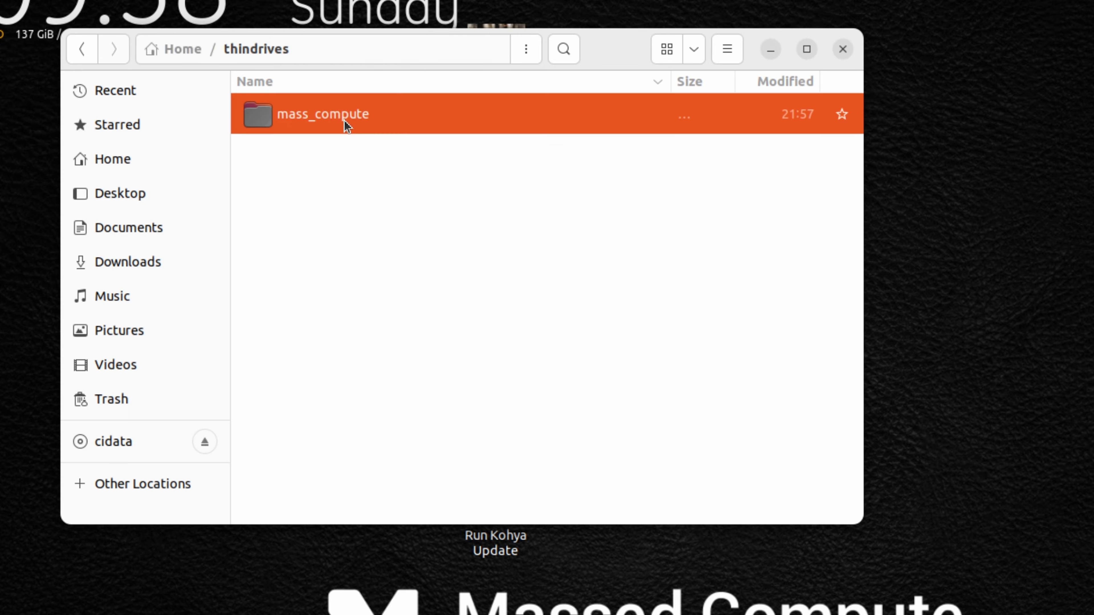
double_click(344, 120)
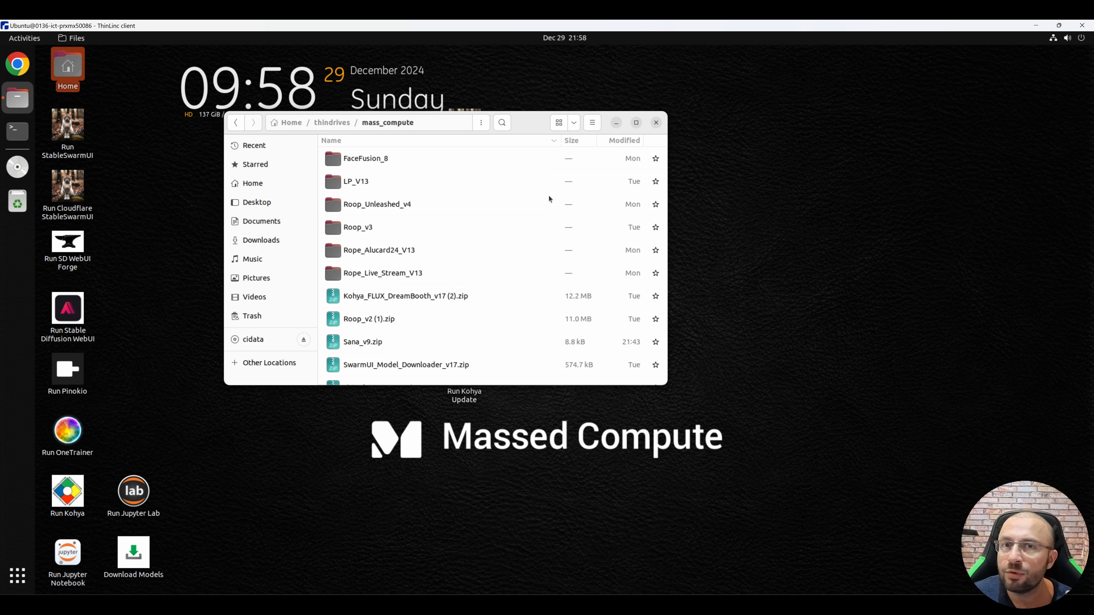
scroll(495, 293, "down", 1)
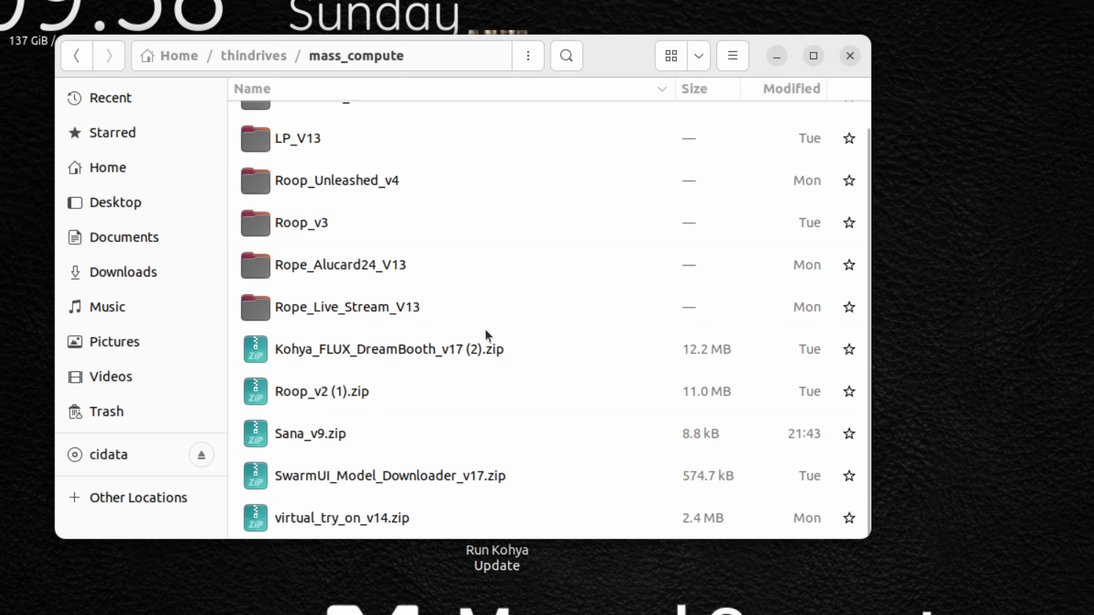
scroll(458, 274, "up", 1)
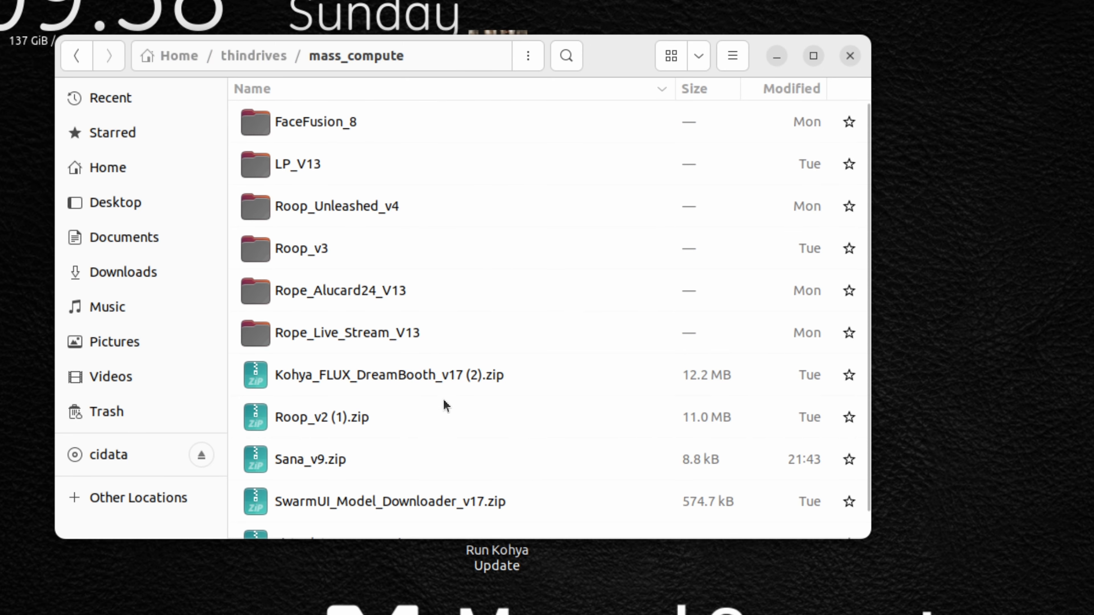
scroll(473, 409, "down", 1)
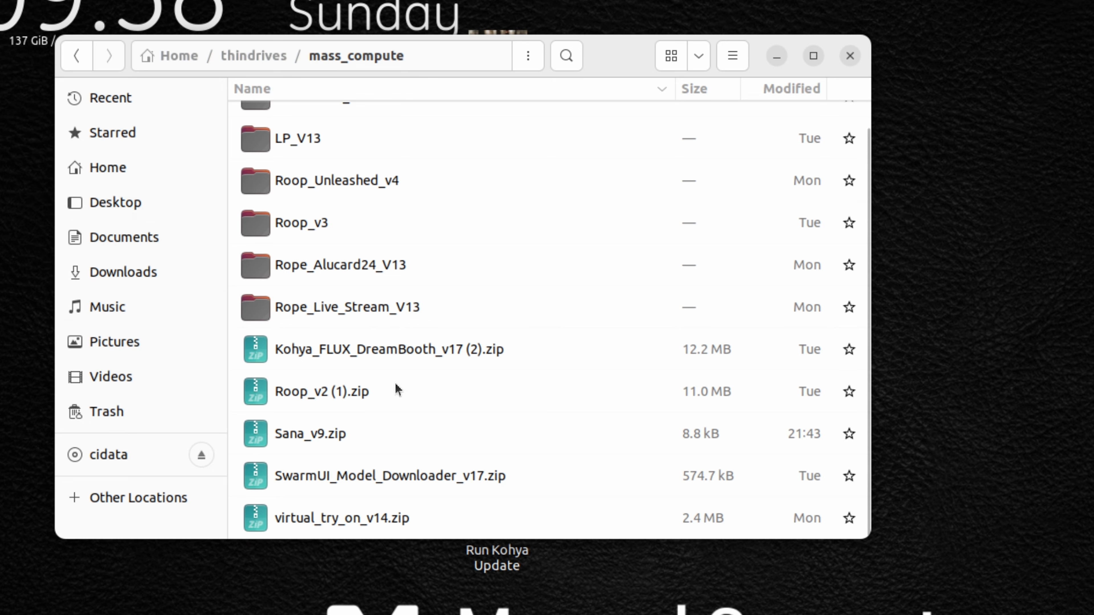
double_click(389, 356)
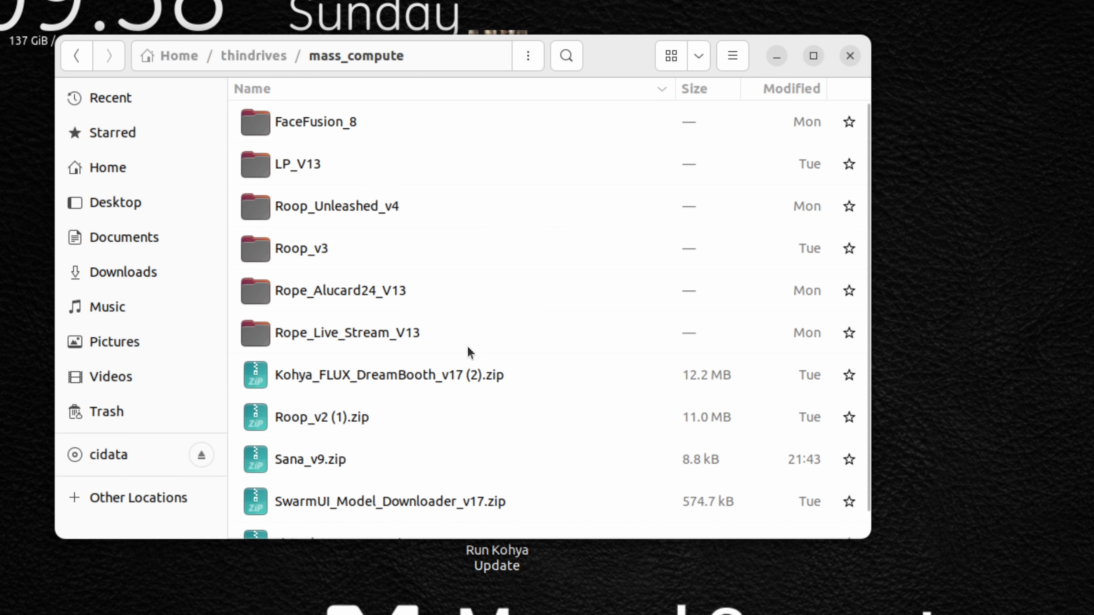
Step: Copy Sana_v9.zip from the shared folder into the remote Downloads folder, then open Downloads in a maximized window
scroll(465, 383, "down", 1)
left_click(314, 432)
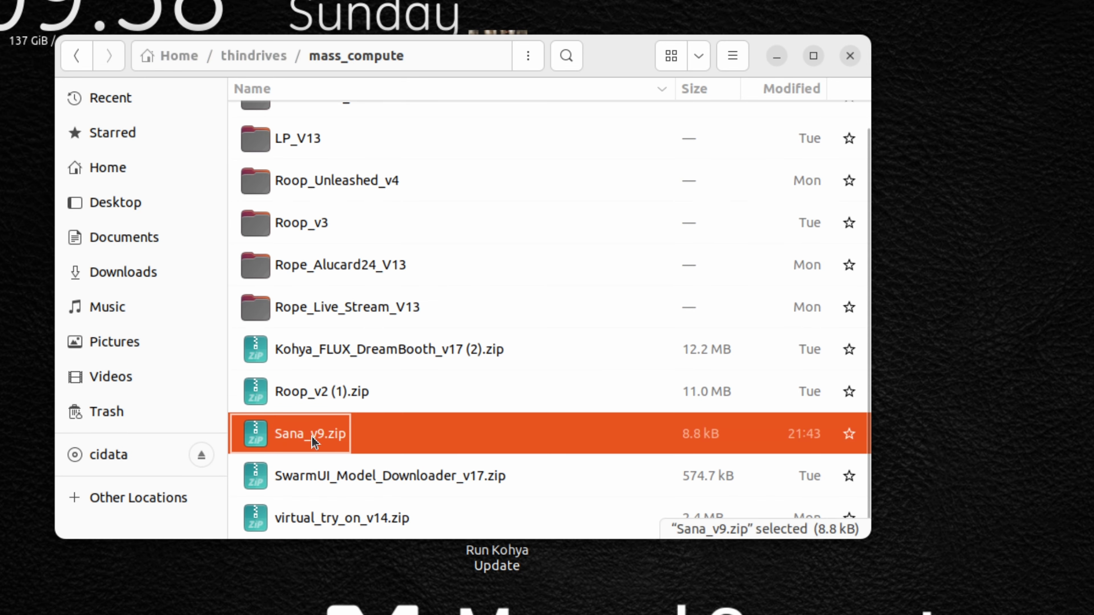
left_click_drag(297, 442, 113, 276)
left_click(123, 272)
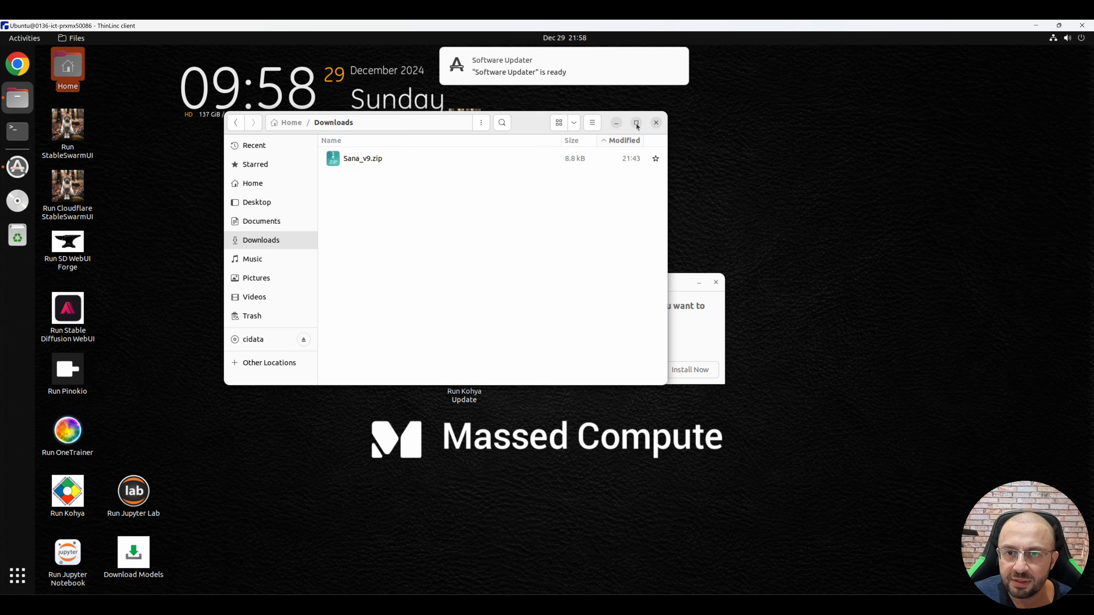
left_click(636, 123)
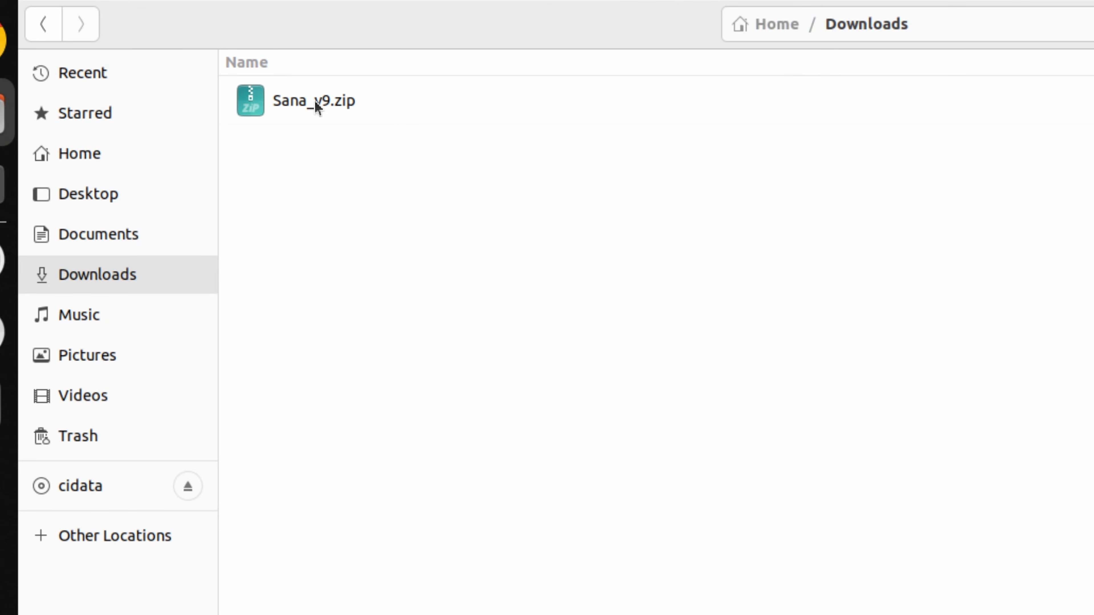
Step: Extract Sana_v9.zip in Downloads and open Massed_Compute_Instructions_READ.txt from the extracted Sana_v9 folder
right_click(175, 93)
left_click(381, 340)
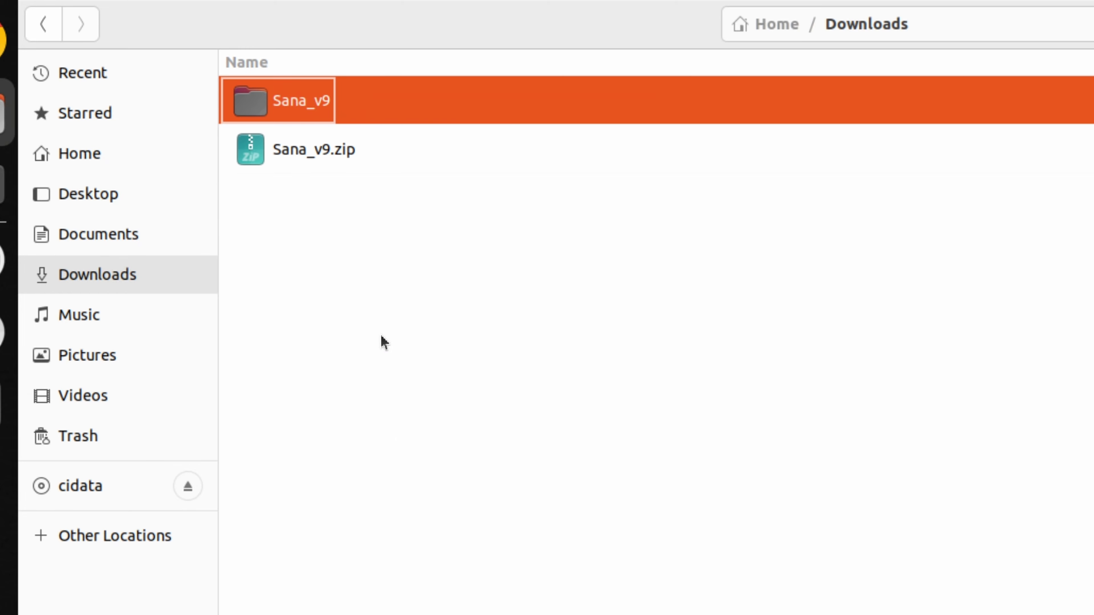
double_click(299, 107)
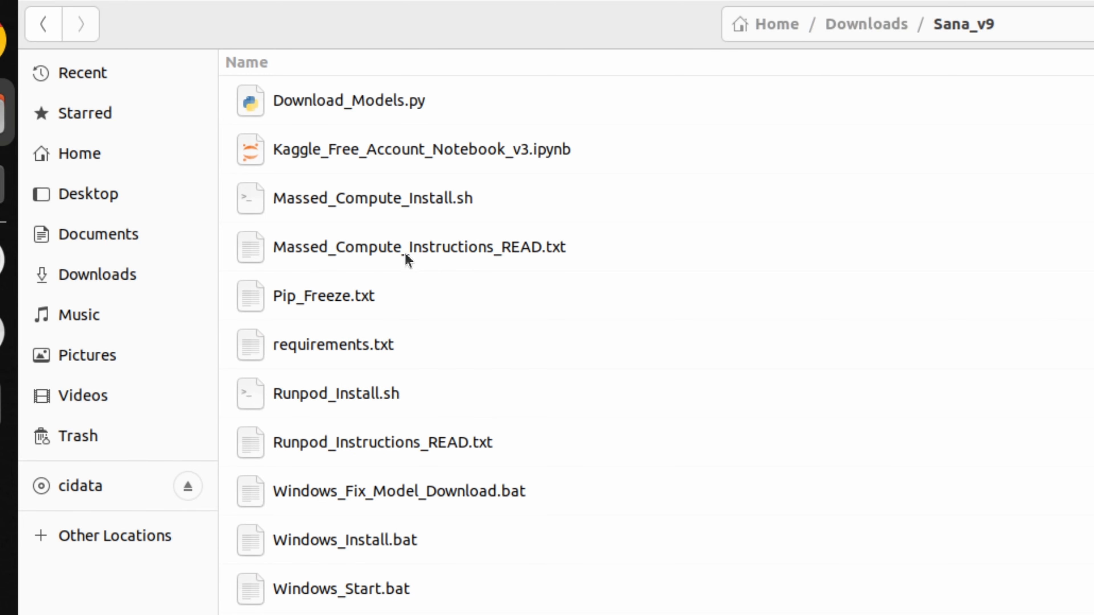
double_click(431, 257)
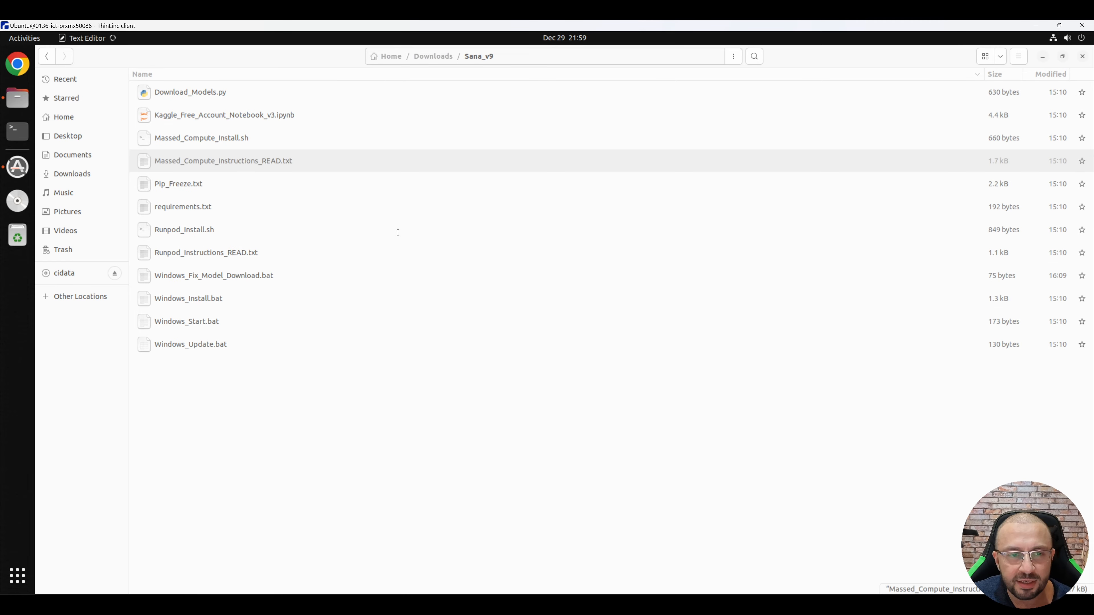
Step: Copy the two Massed_Compute_Install.sh commands from the instructions and open a terminal in the Sana_v9 folder
left_click_drag(169, 378, 48, 370)
key("ctrl+c")
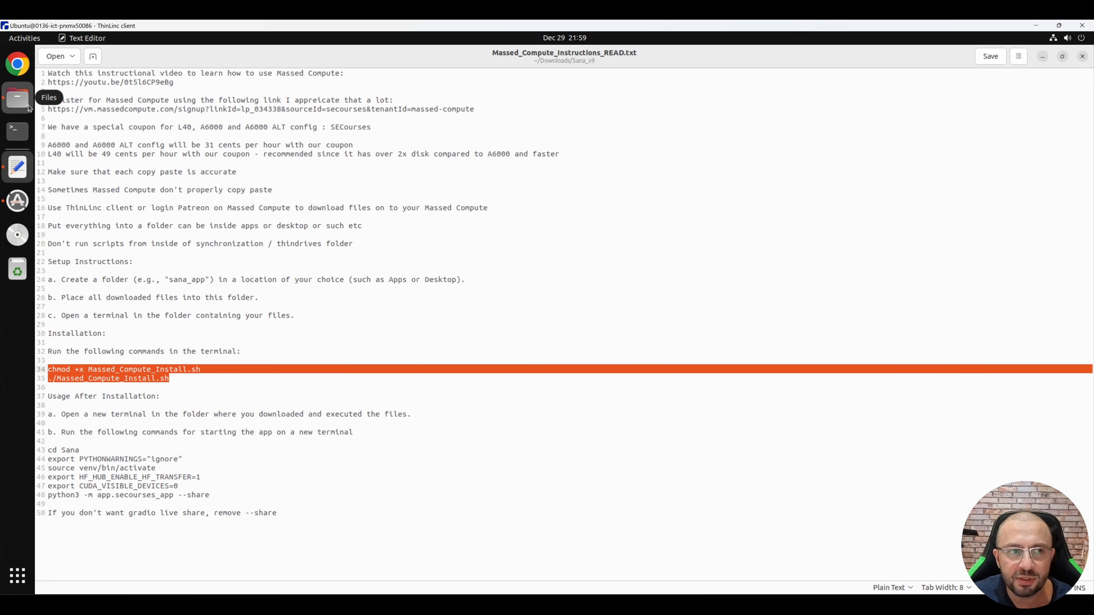
left_click(18, 98)
left_click(732, 56)
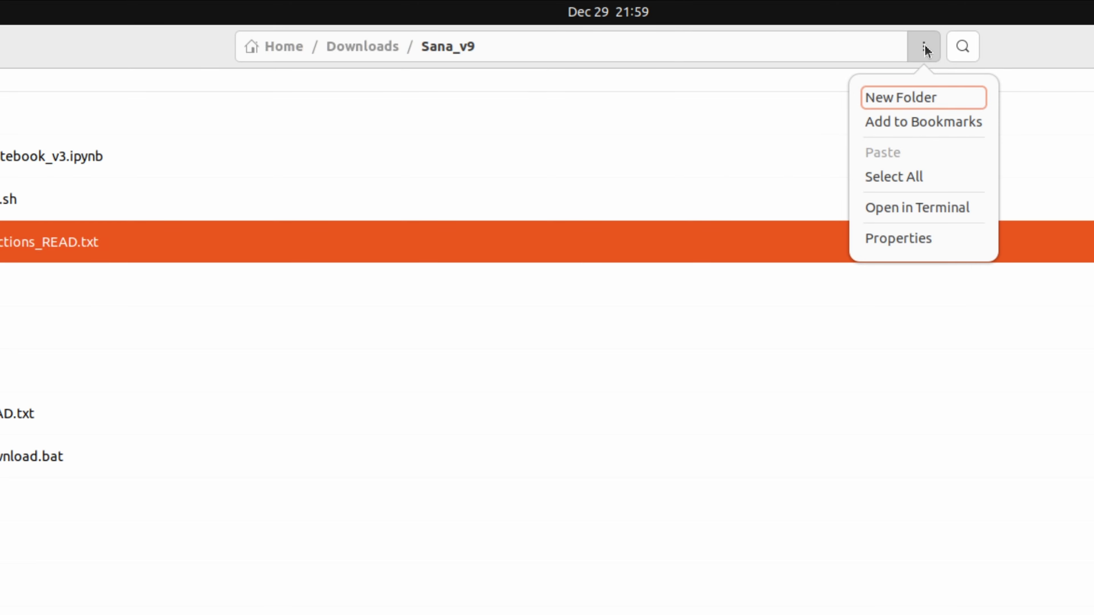
left_click(924, 48)
left_click(923, 47)
left_click(915, 208)
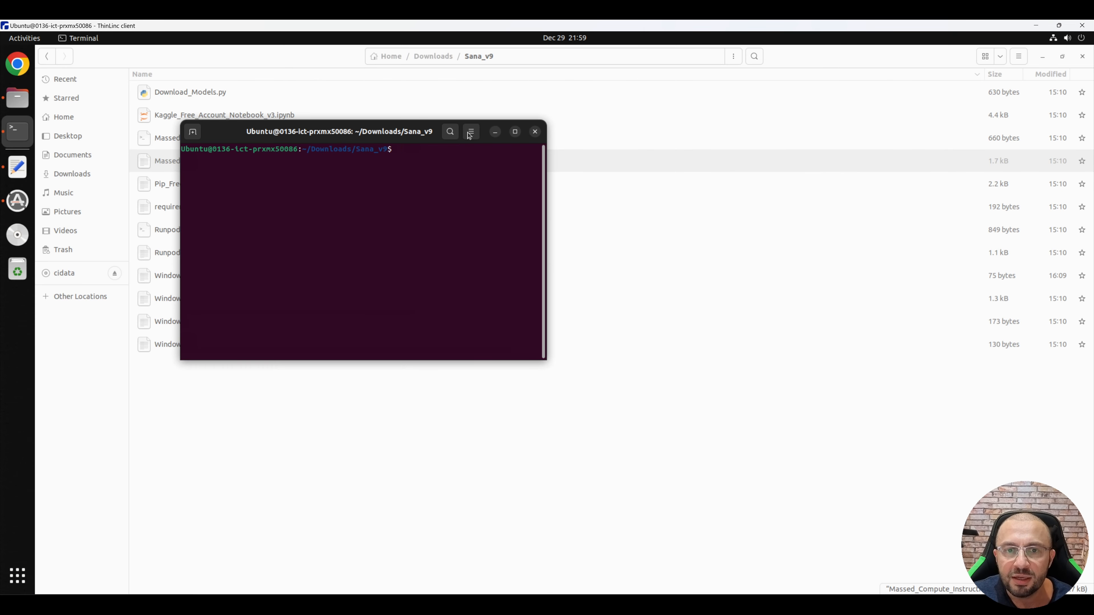
Step: Enlarge the terminal text and run chmod +x Massed_Compute_Install.sh followed by ./Massed_Compute_Install.sh
left_click(469, 135)
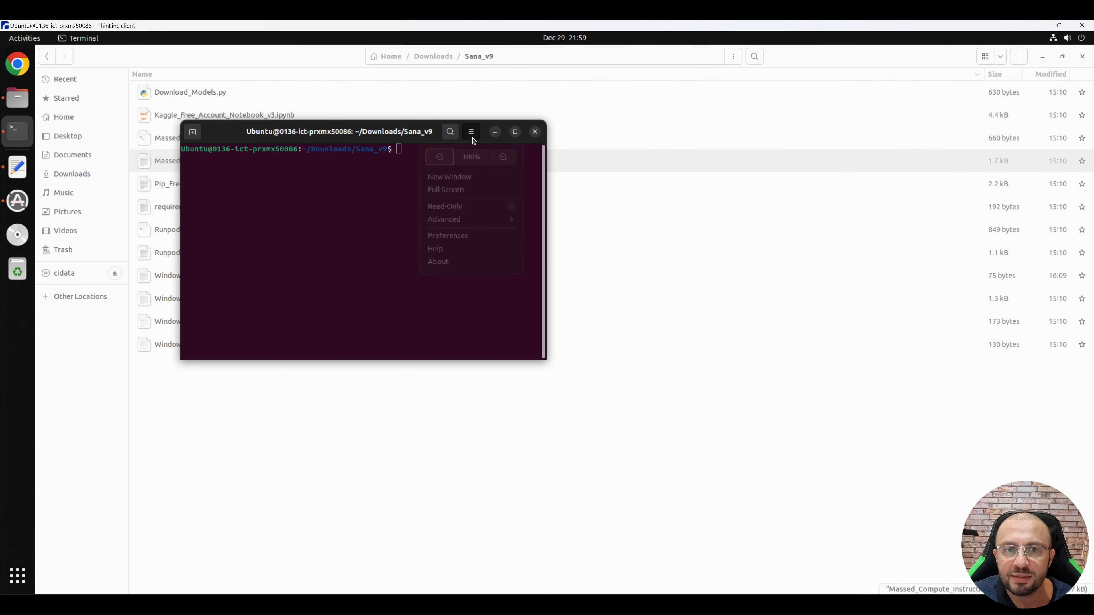
left_click(512, 168)
left_click(511, 131)
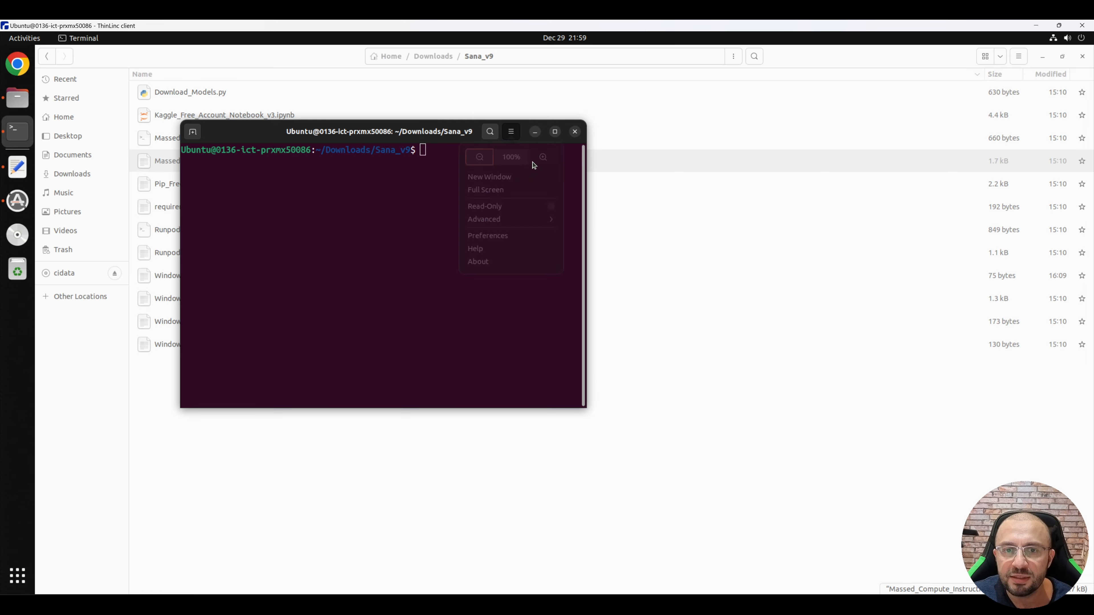
left_click(552, 165)
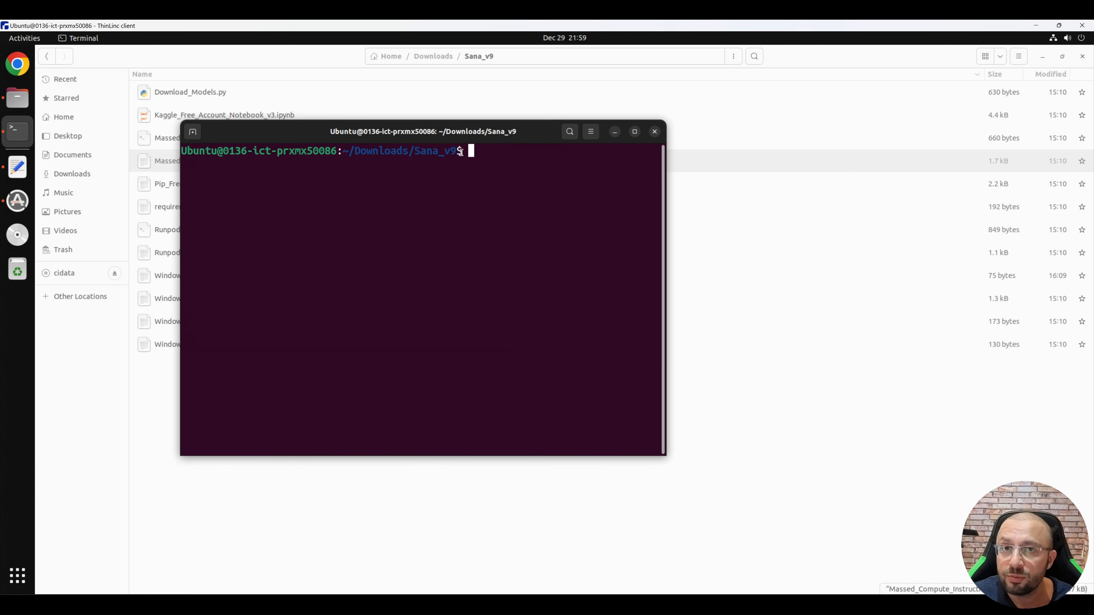
right_click(495, 167)
left_click(532, 200)
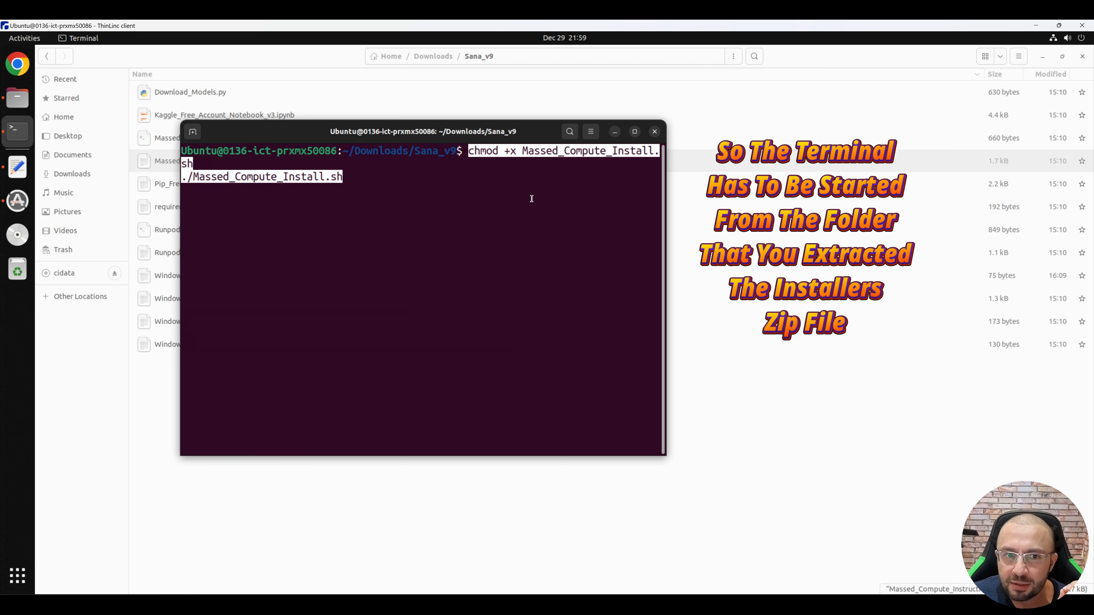
key("Return")
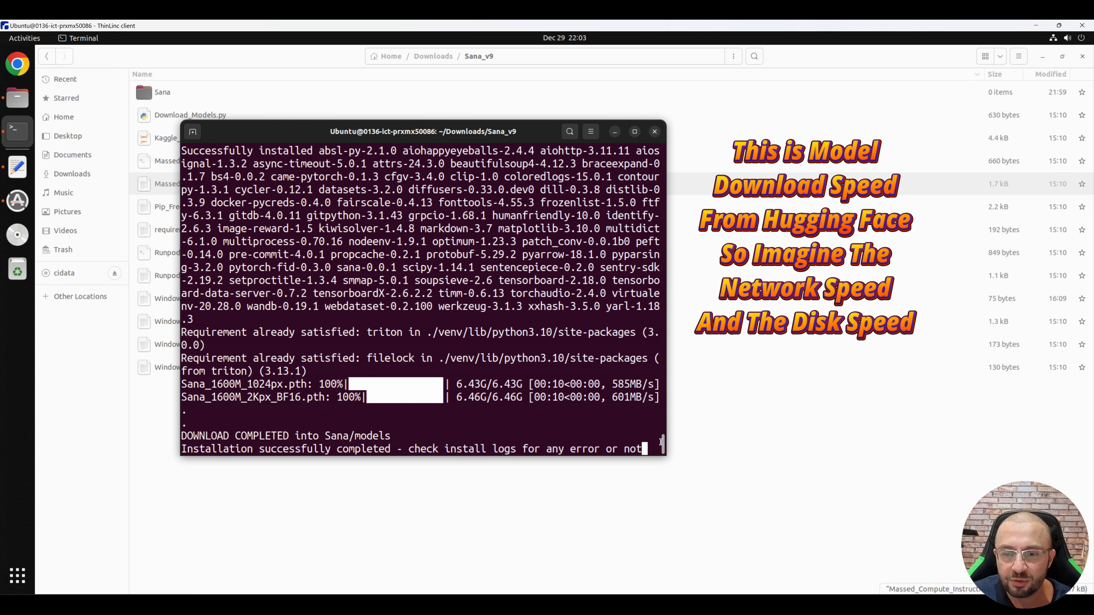
Step: Check the installation log, and copy the app start commands from cd Sana through python3 -m app.secourses_app --share in the instructions
scroll(662, 442, "up", 20)
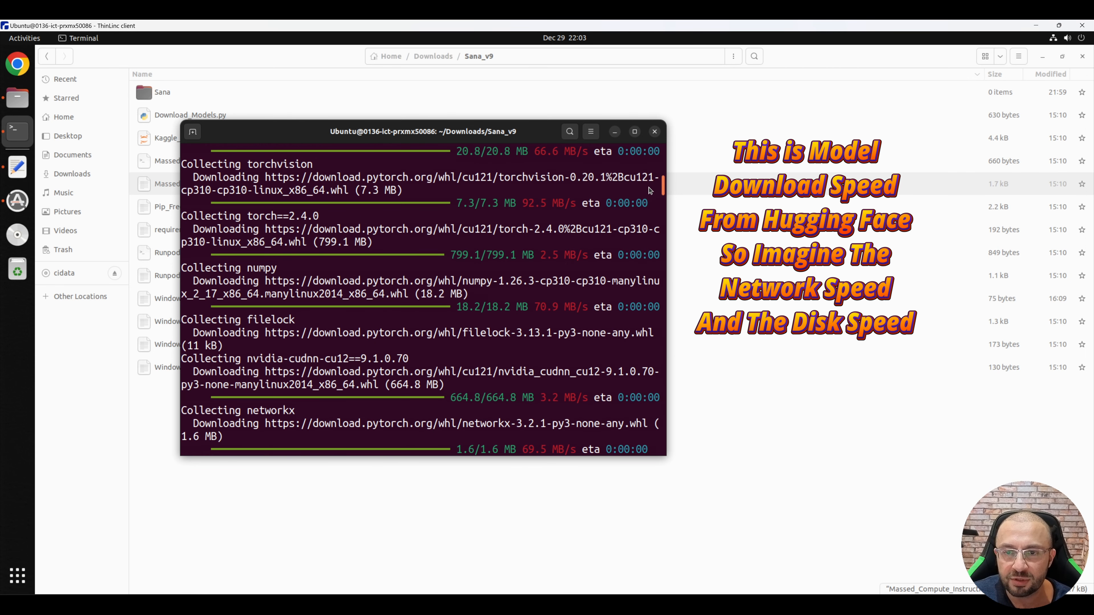
left_click_drag(529, 494, 490, 530)
left_click(489, 529)
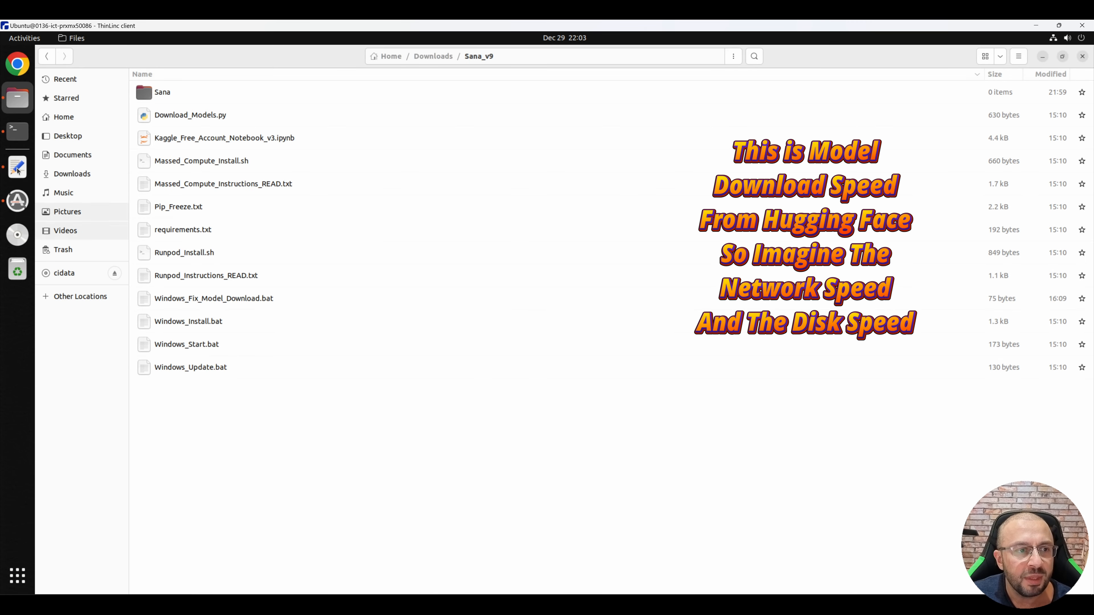
left_click(17, 167)
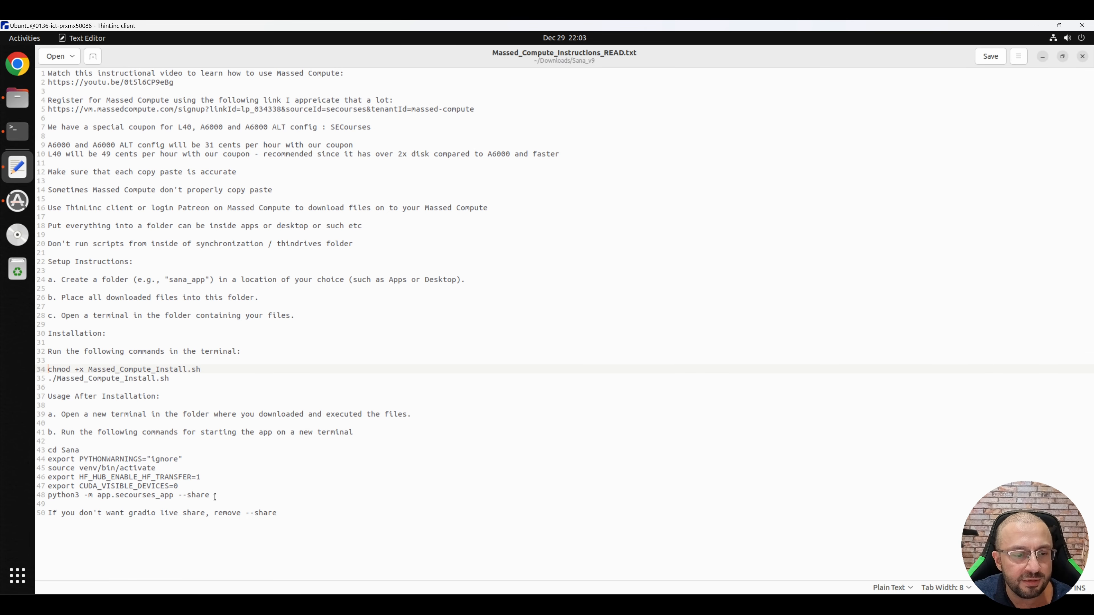
left_click_drag(215, 495, 48, 450)
key("ctrl+c")
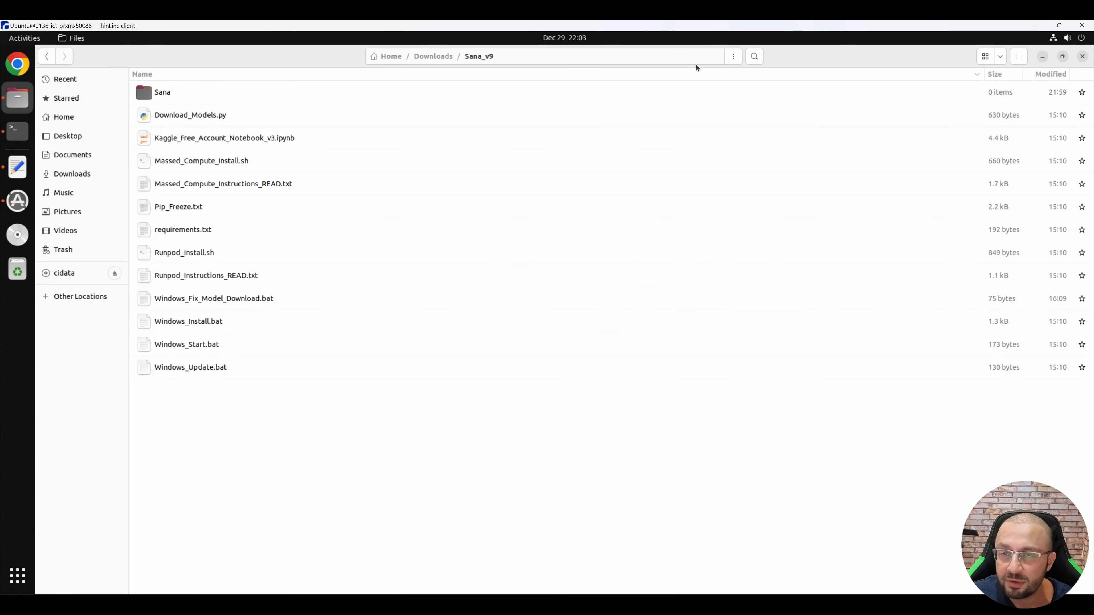
Step: Open a new terminal in the Sana_v9 folder and run the copied app start commands
left_click(736, 60)
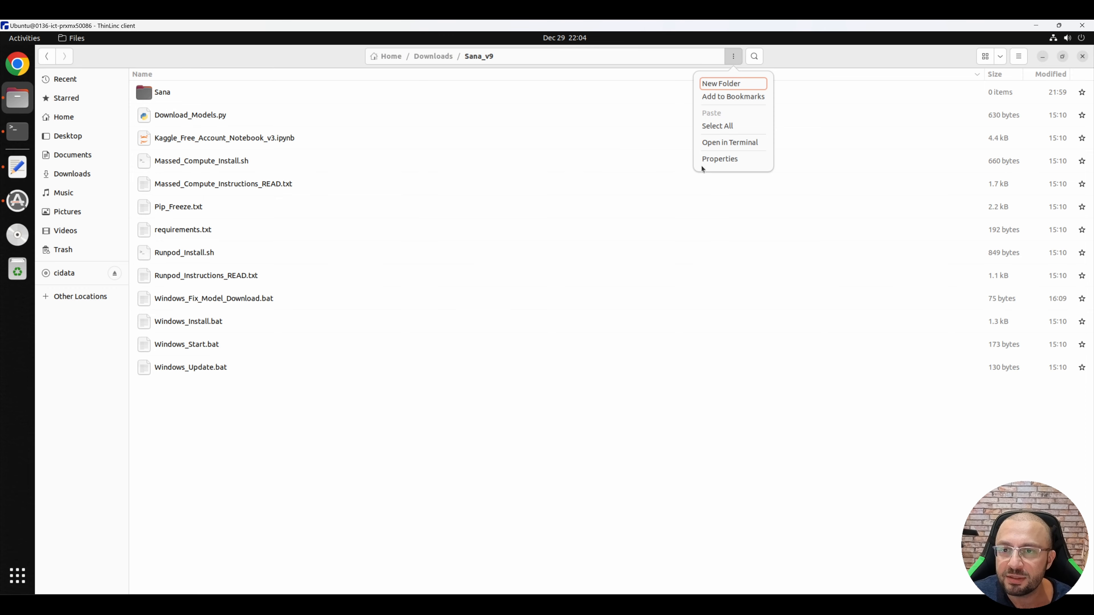
left_click(730, 142)
right_click(293, 148)
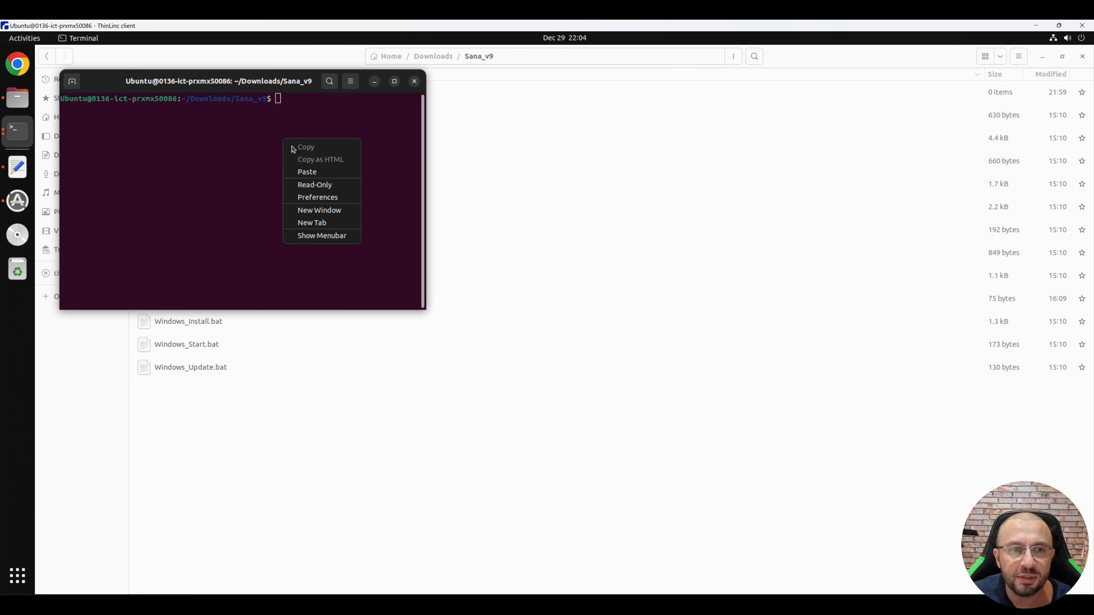
left_click(306, 172)
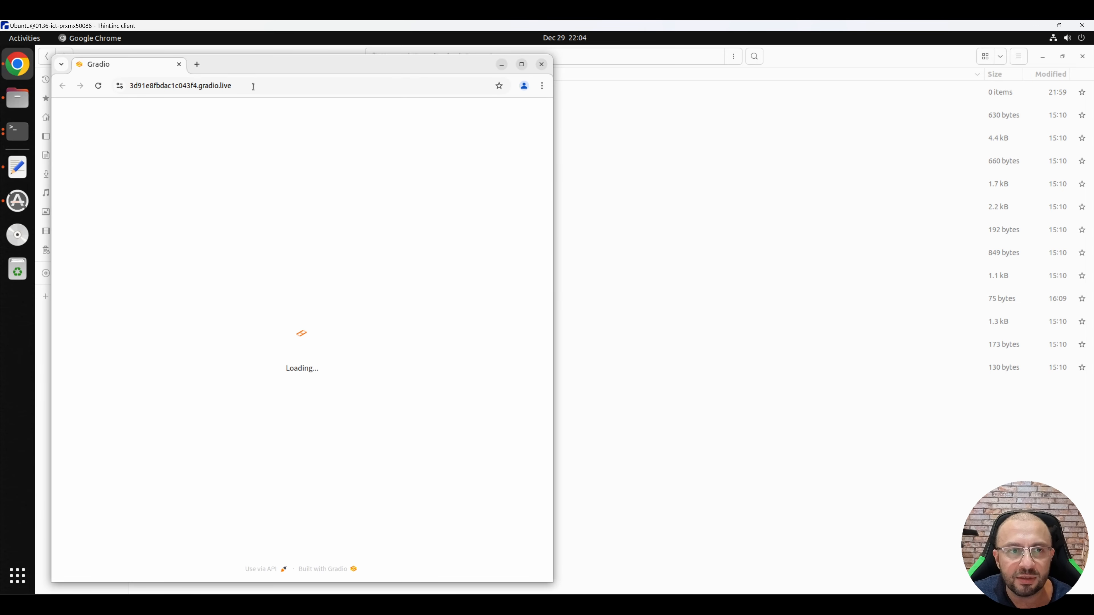
Step: Open the app's gradio.live share link in the local PC's browser and select the Sana 2K (2048x2048) model
left_click(254, 87)
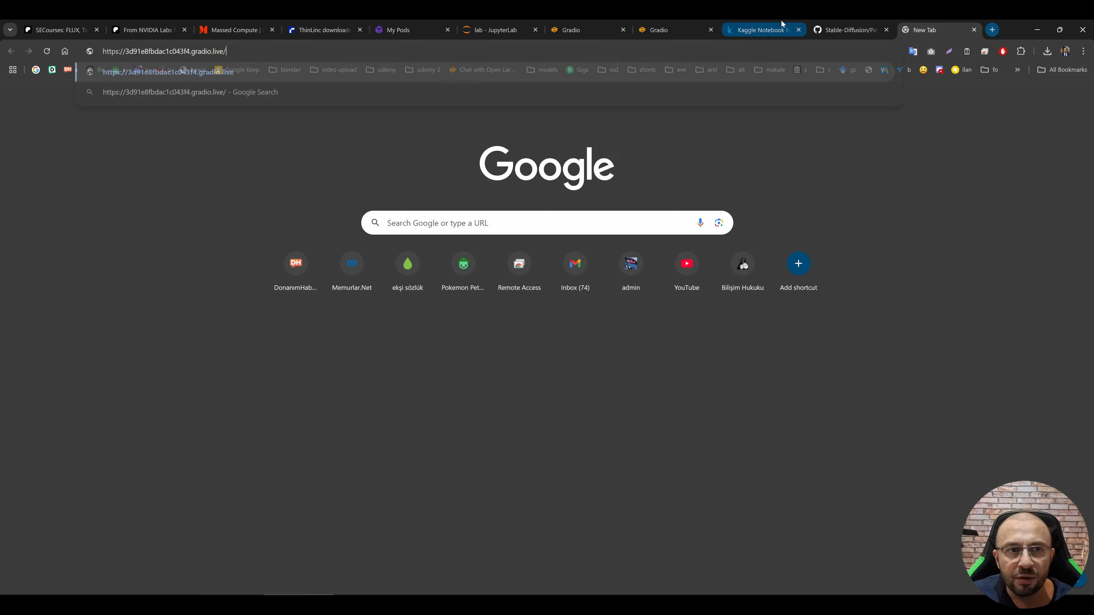
key("Return")
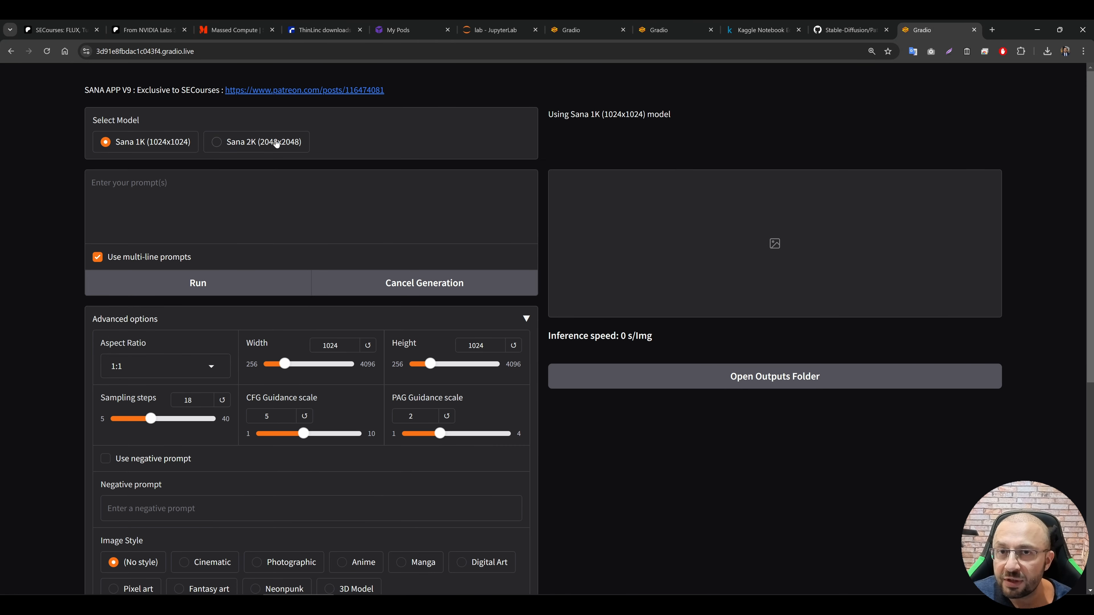
left_click(250, 146)
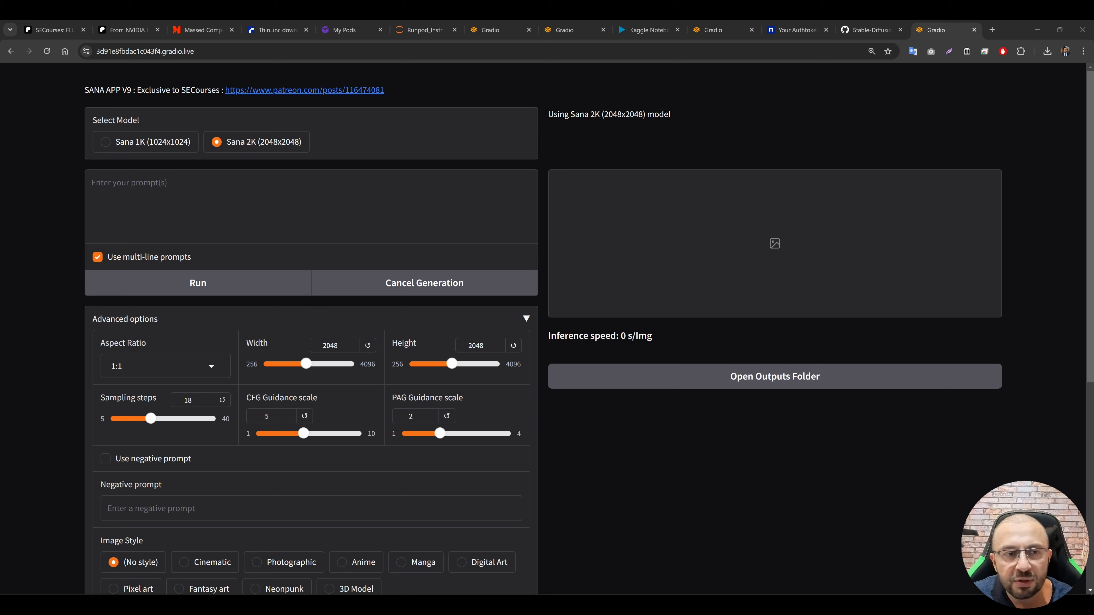
key("alt+Tab")
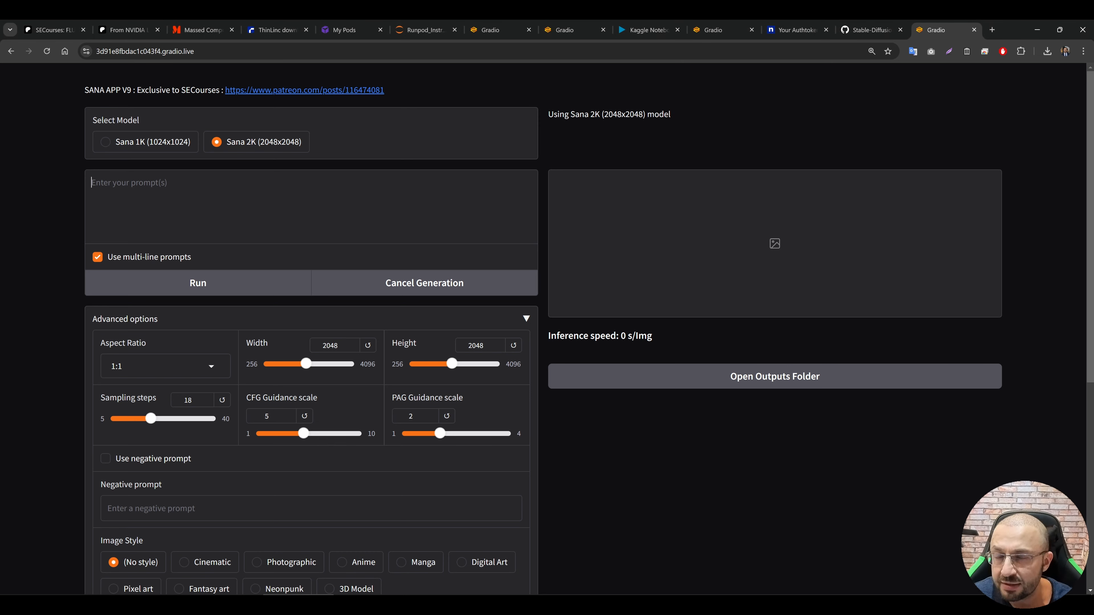
Step: Generate an image from the prompt "car" with the Anime image style
type("car")
scroll(345, 376, "down", 5)
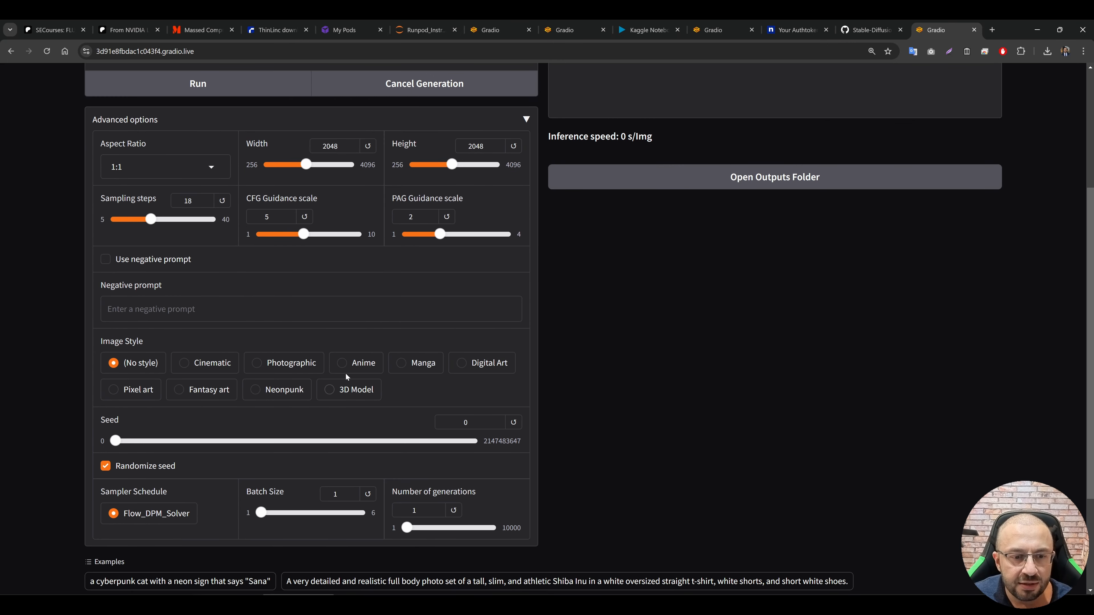
left_click(354, 363)
scroll(353, 370, "up", 5)
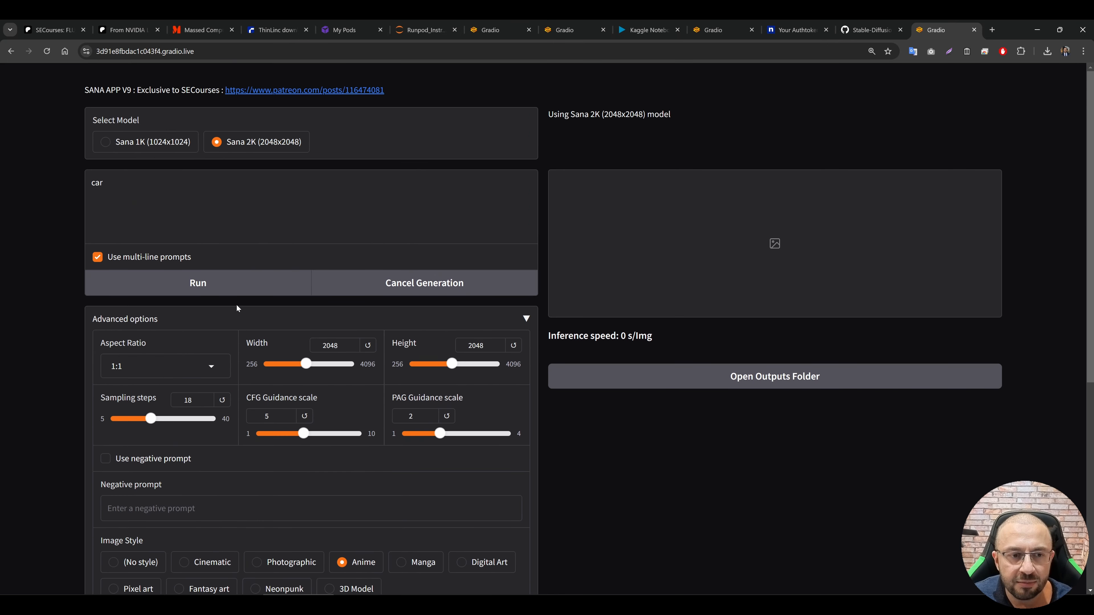
left_click(241, 284)
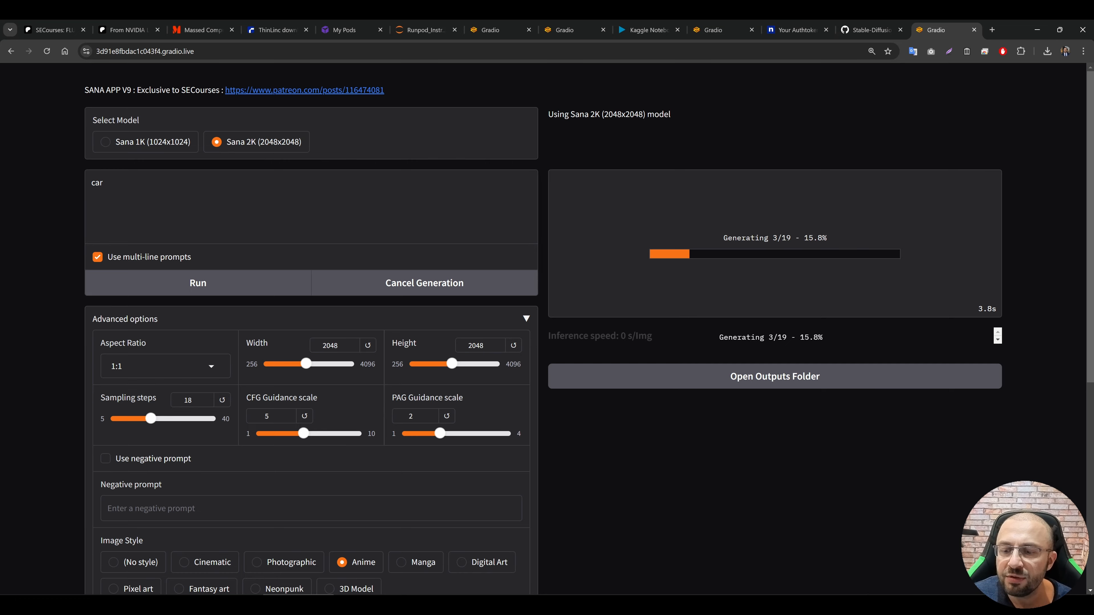
Step: Check the generation log in the remote terminal, and download the generated car image to the local PC
left_click(870, 604)
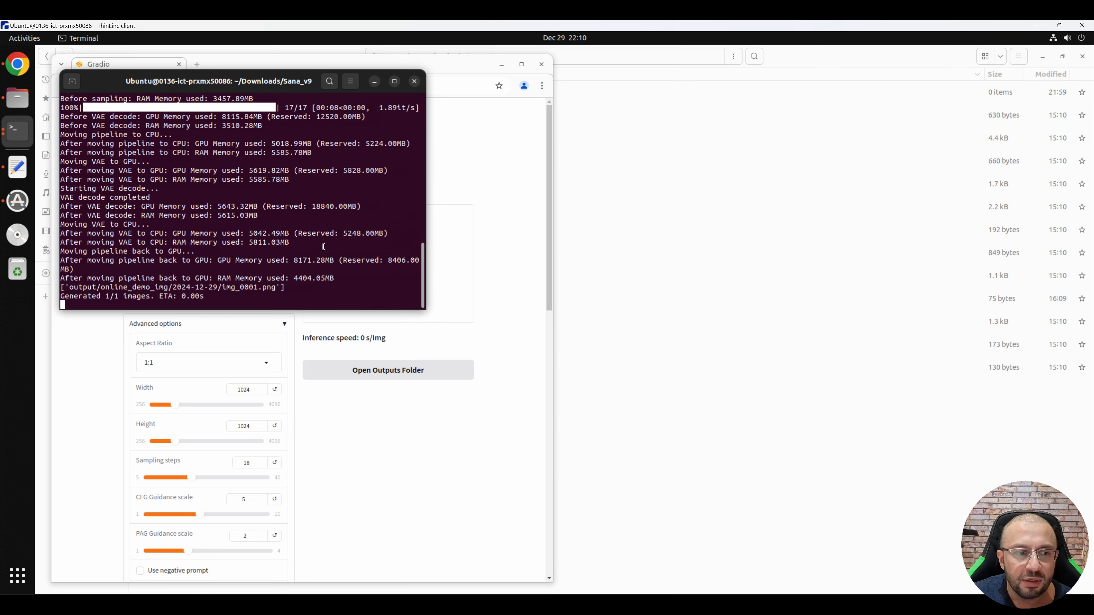
key("alt+Tab")
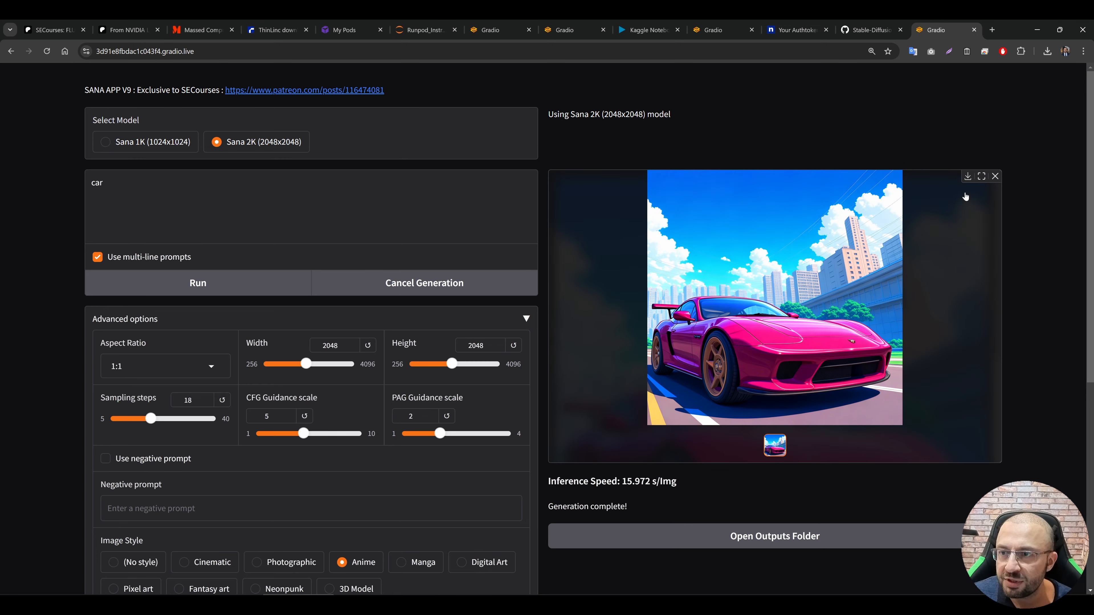
left_click(968, 177)
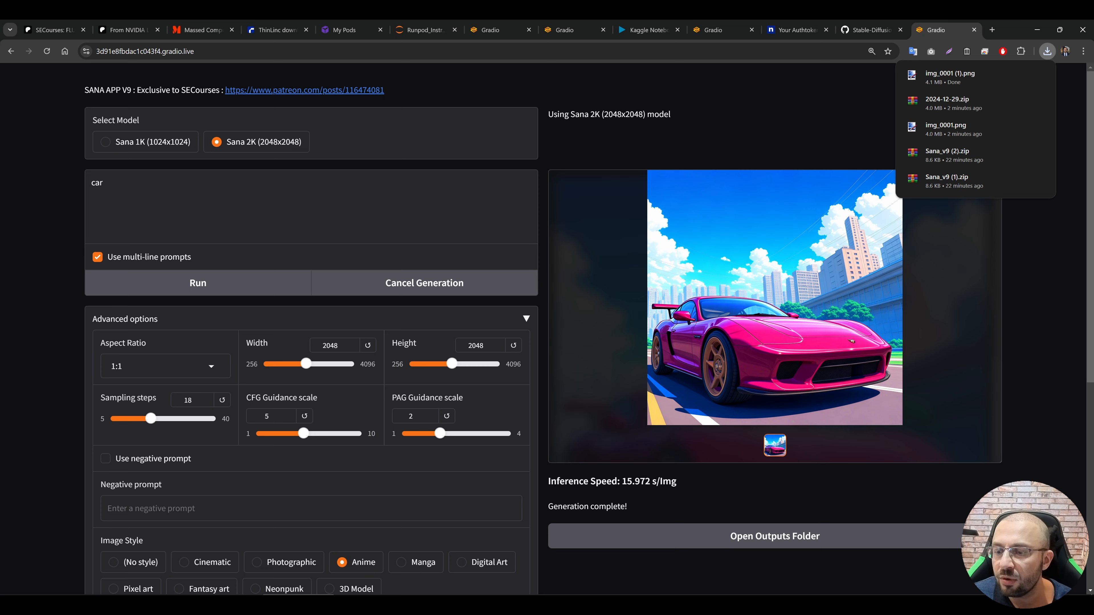
Step: On the remote desktop, minimize the Gradio browser window and open the Sana folder inside Sana_v9
key("alt+Tab")
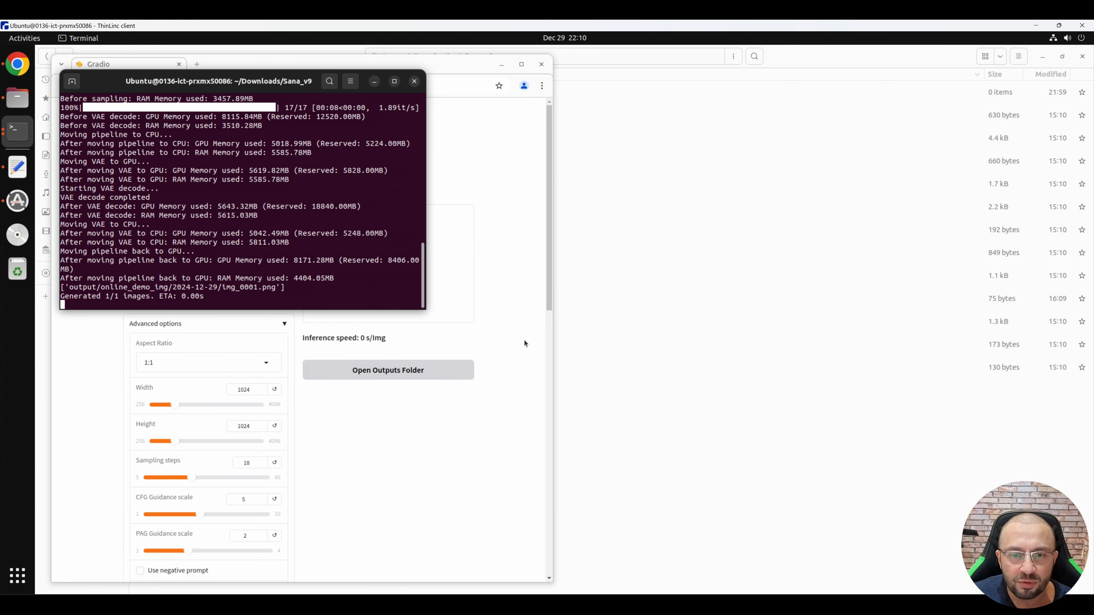
left_click(524, 327)
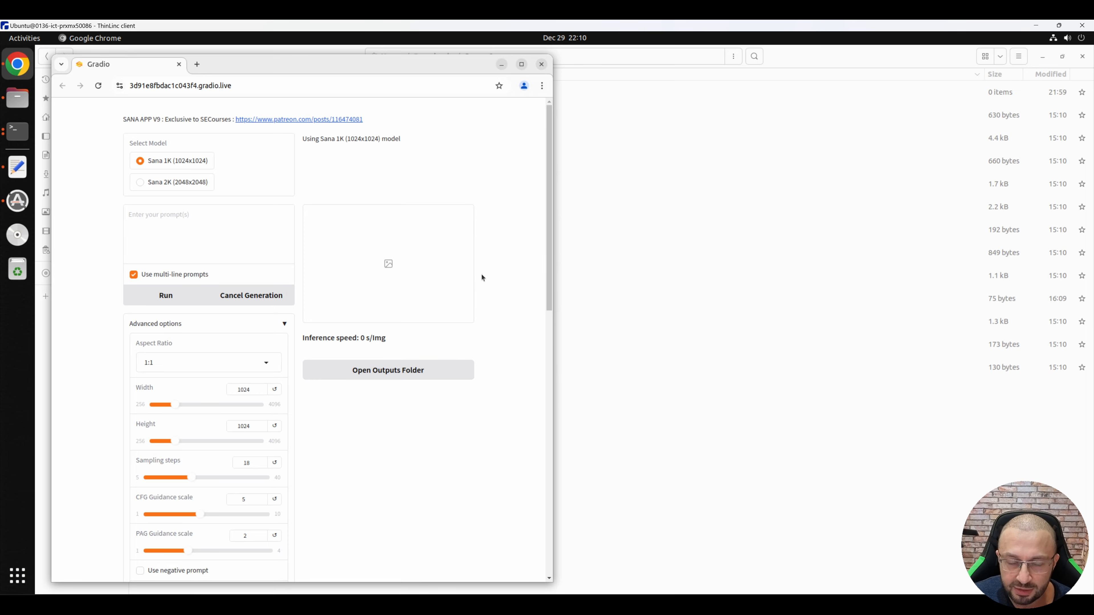
left_click(19, 99)
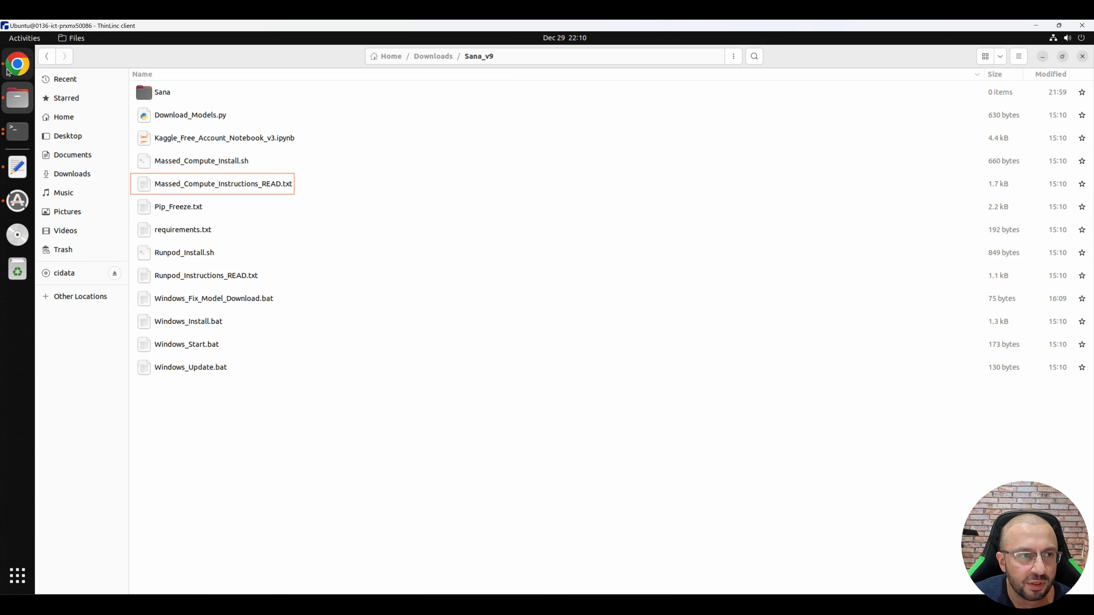
key("alt+Tab")
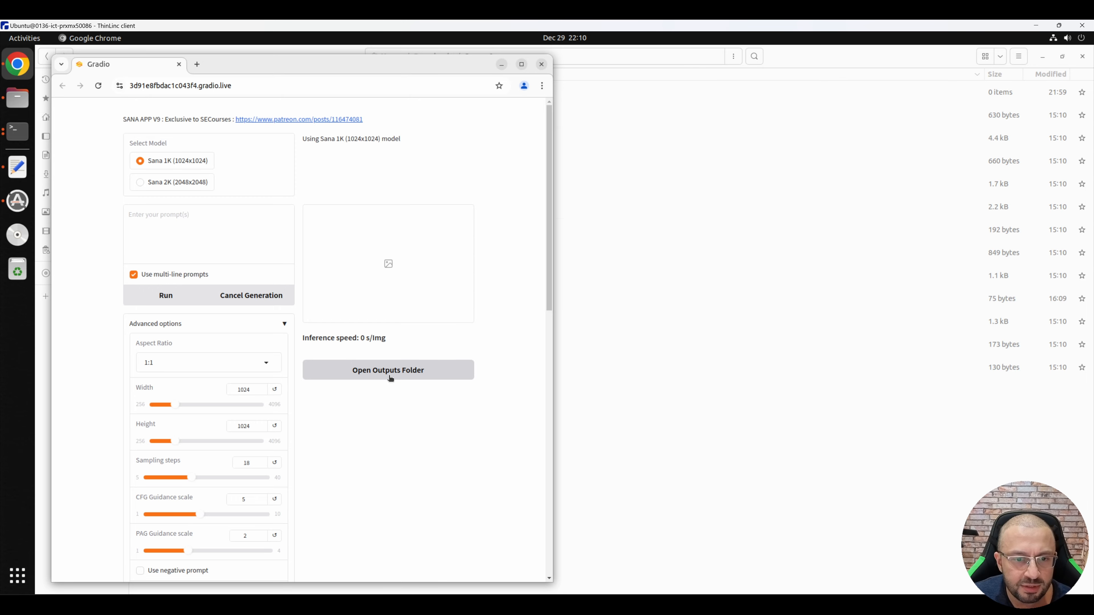
left_click(331, 90)
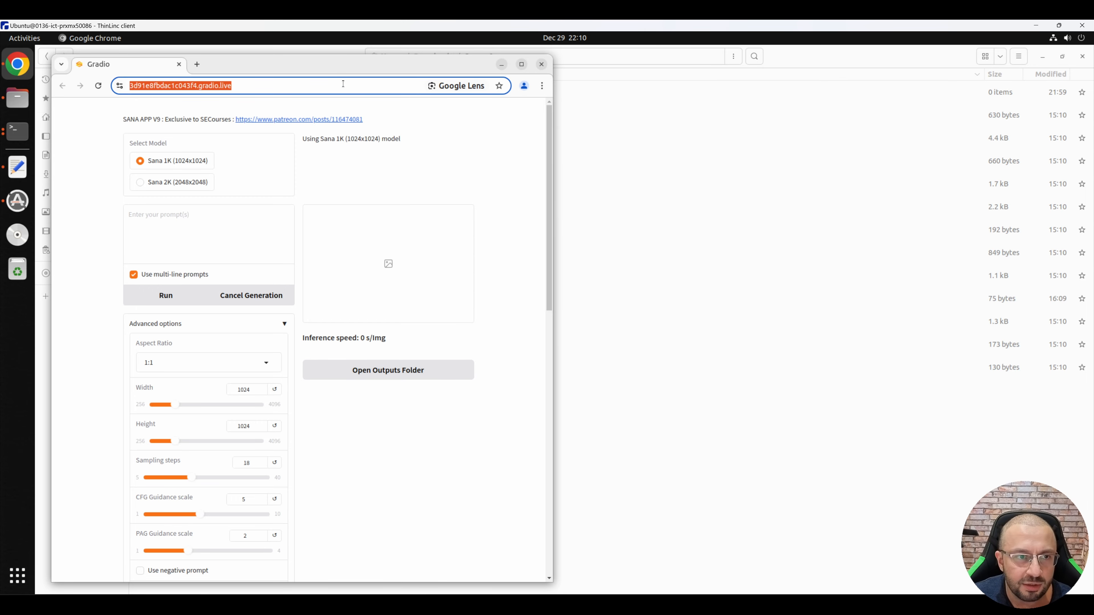
type("12")
left_click(505, 65)
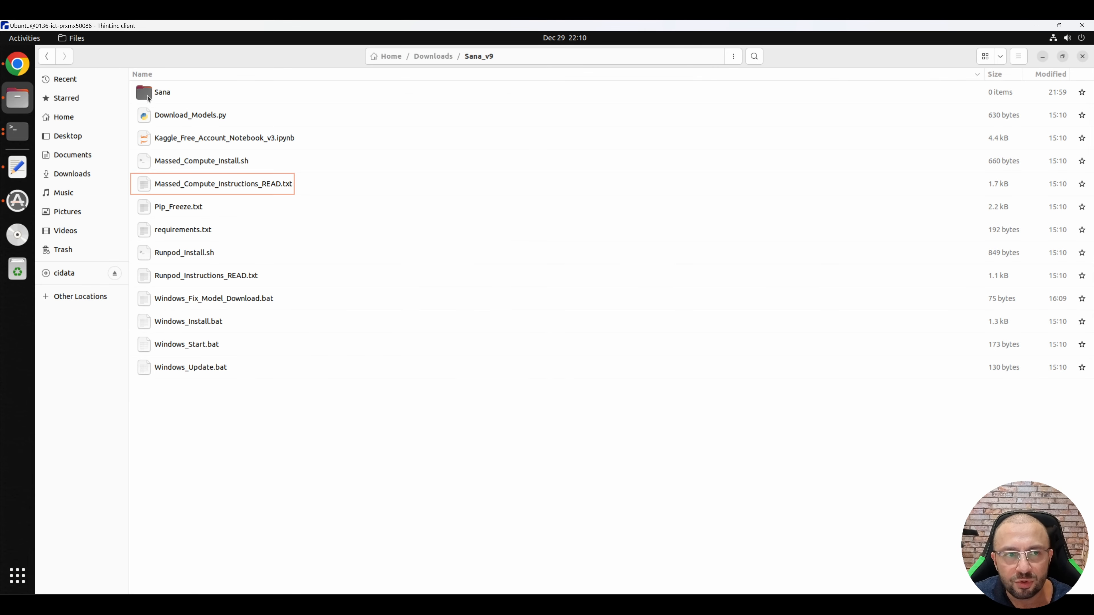
double_click(169, 94)
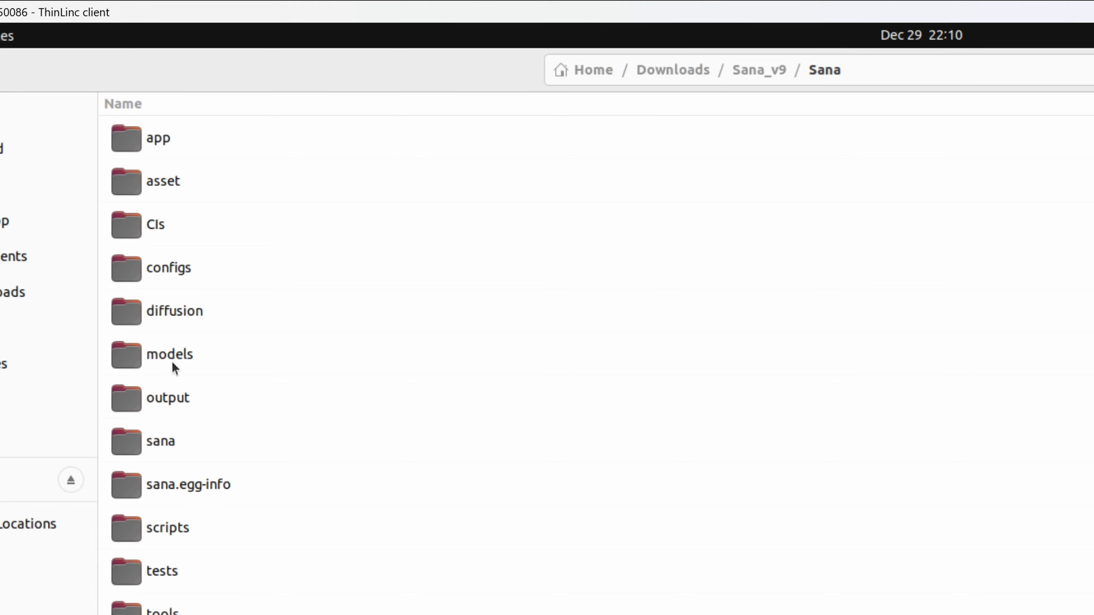
Step: Check the generated image inside output/online_demo_img/2024-12-29, and copy the 2024-12-29 folder from online_demo_img
double_click(173, 396)
double_click(197, 138)
left_click(188, 142)
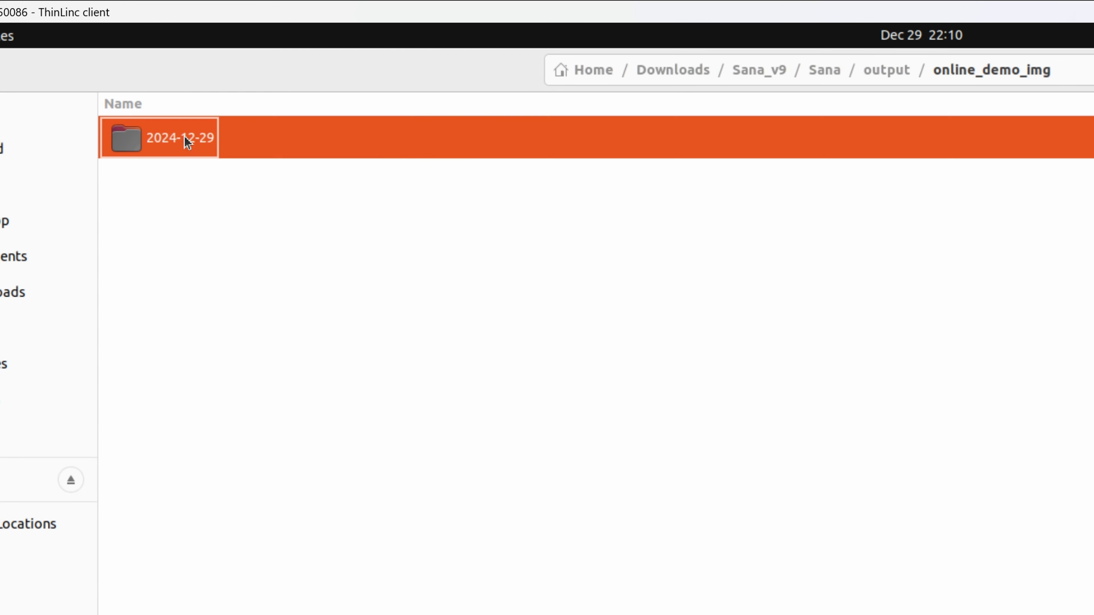
key("Return")
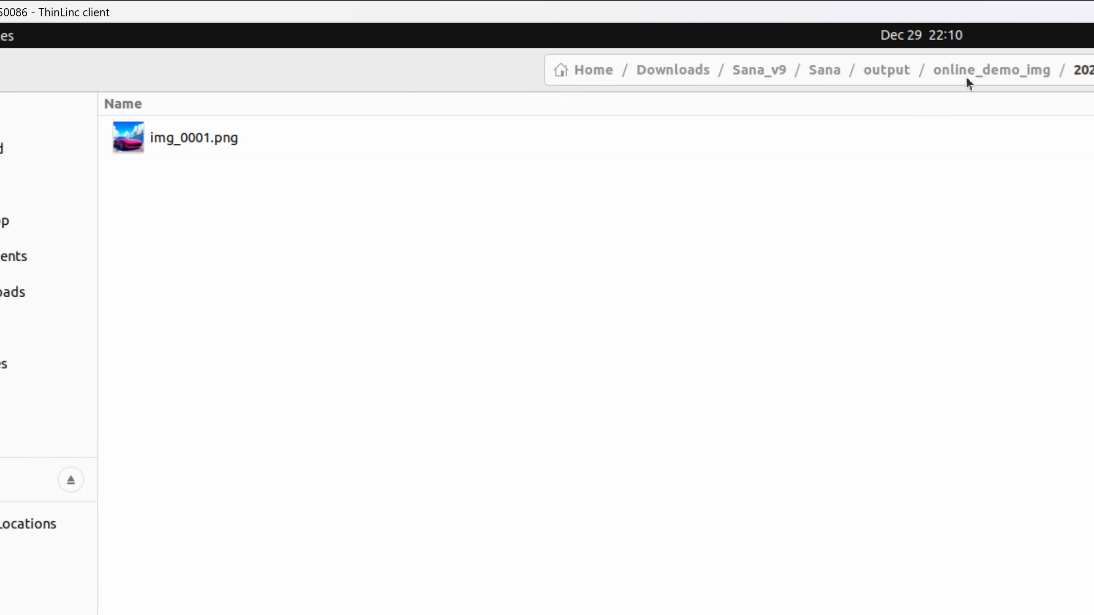
left_click(967, 81)
right_click(203, 153)
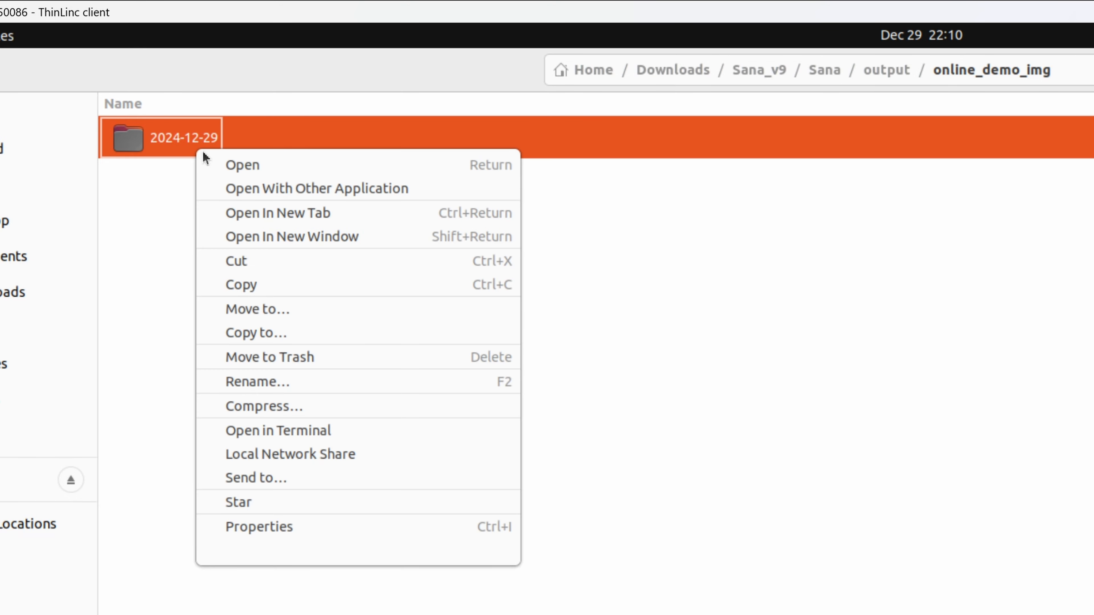
left_click(245, 285)
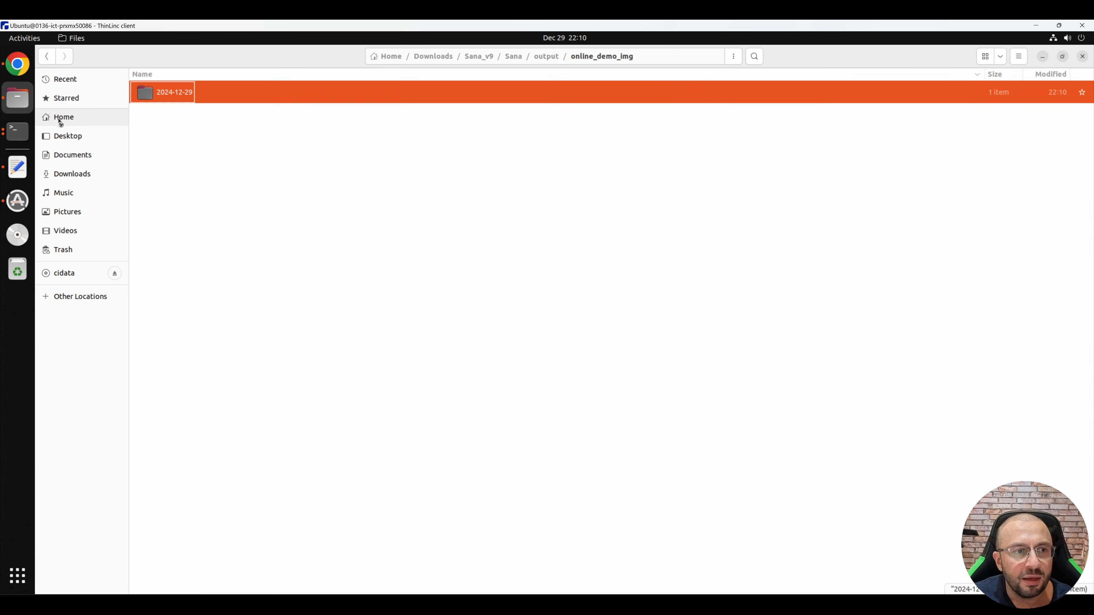
Step: Paste the copied folder into the shared mass_compute folder inside thindrives in the Home directory
left_click(60, 121)
double_click(188, 370)
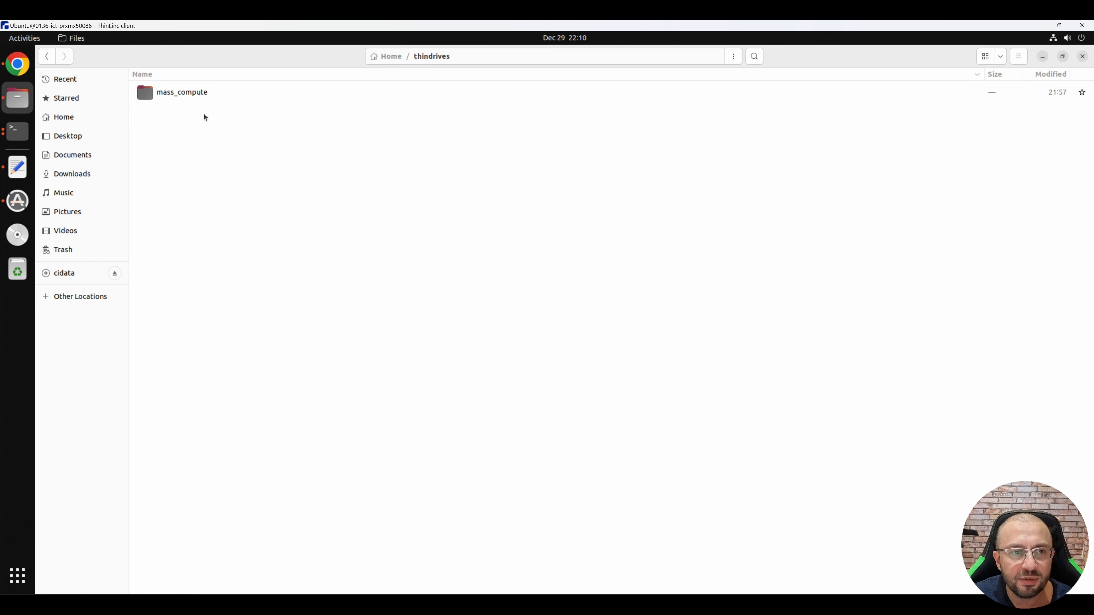
double_click(201, 98)
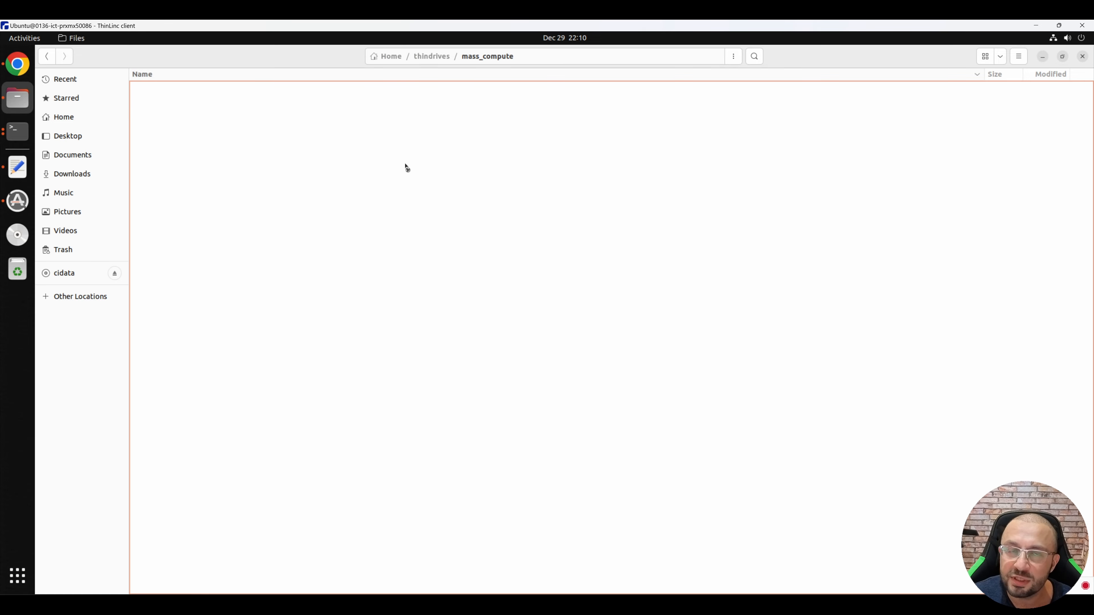
right_click(289, 409)
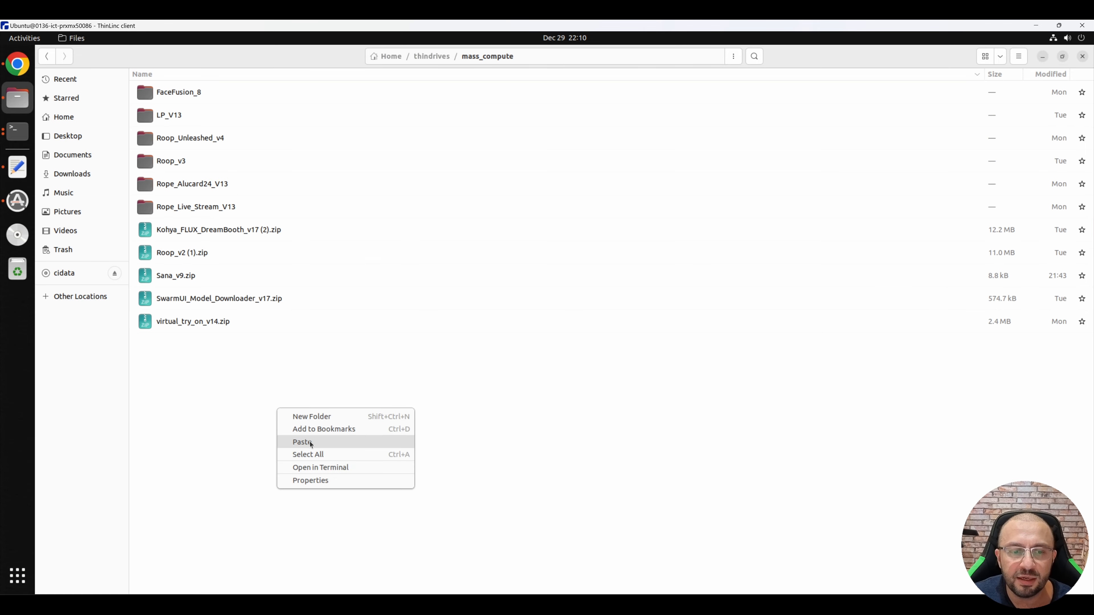
left_click(408, 443)
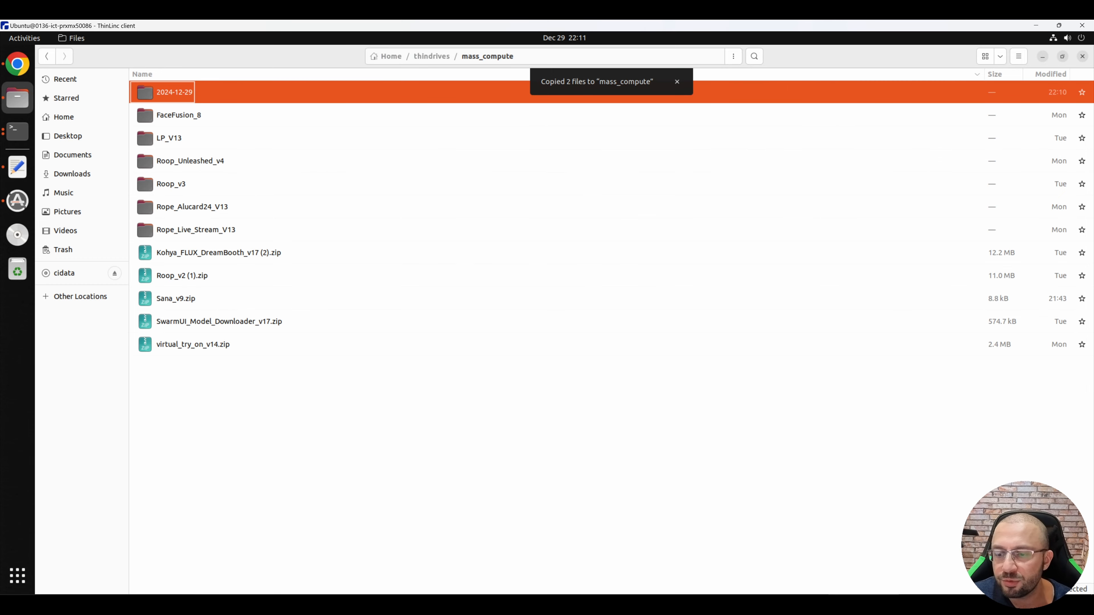
Step: On the local PC, refresh the mass_compute folder in File Explorer and open the transferred 2024-12-29 folder
left_click(783, 604)
left_click(652, 604)
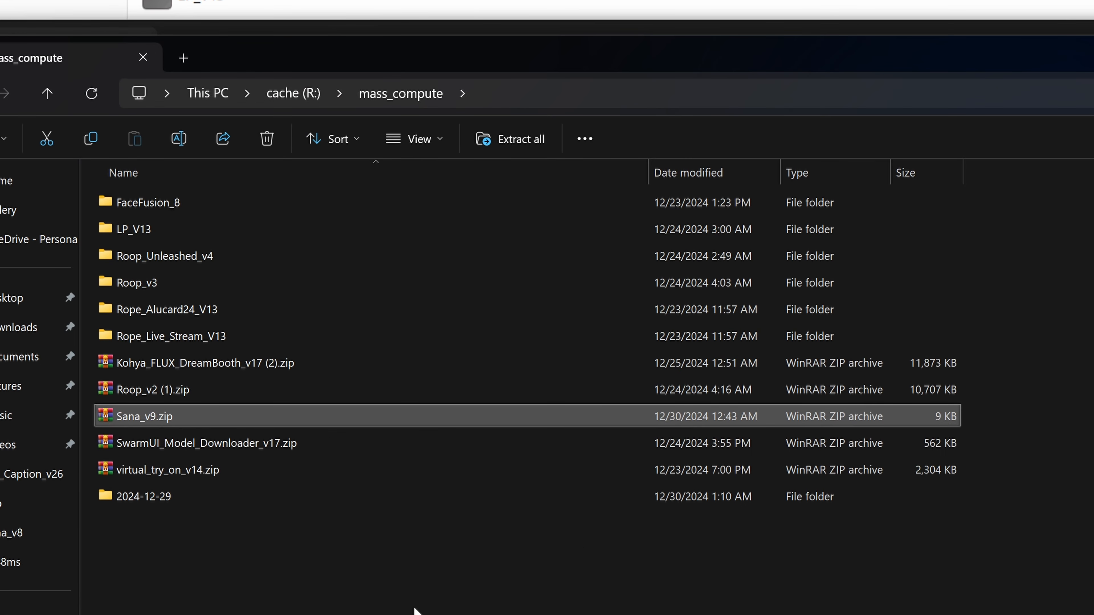
left_click(286, 481)
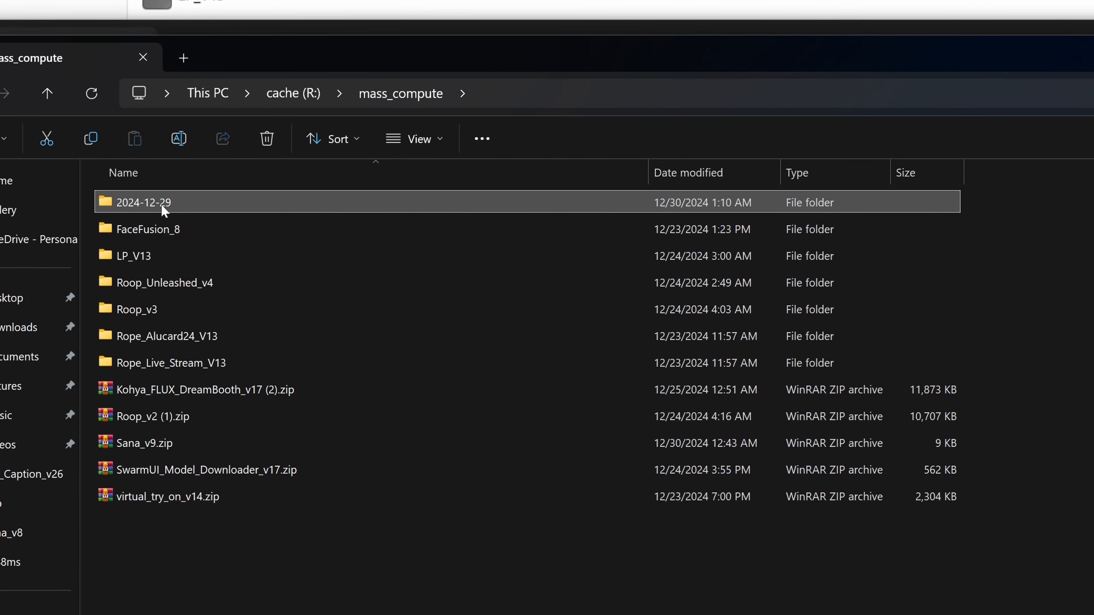
double_click(161, 204)
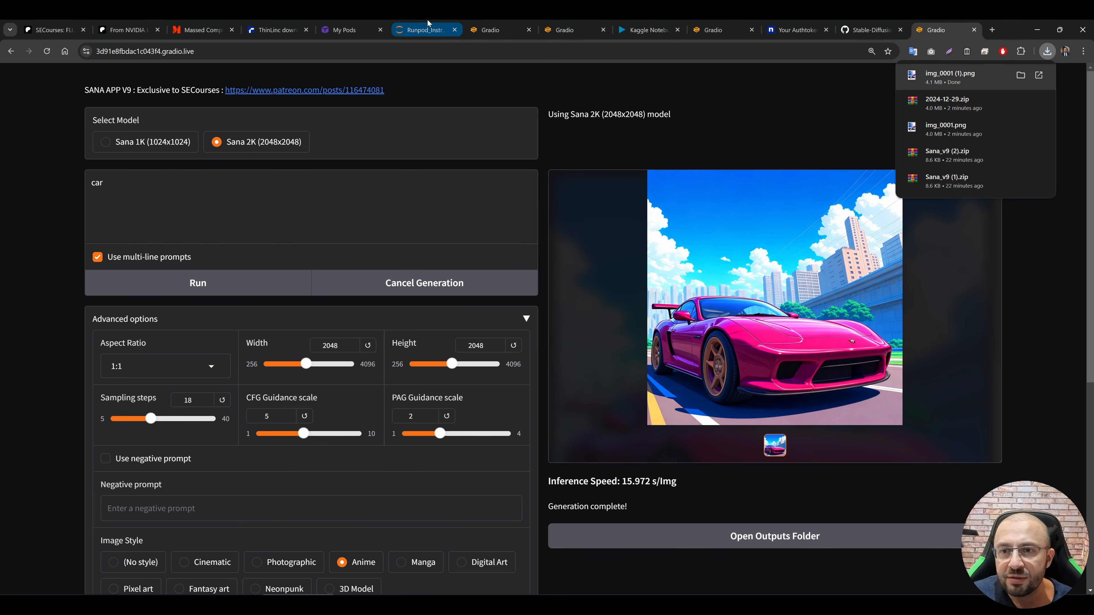
Step: Switch to the Massed Compute Running Instance page in the local PC's browser
left_click(202, 29)
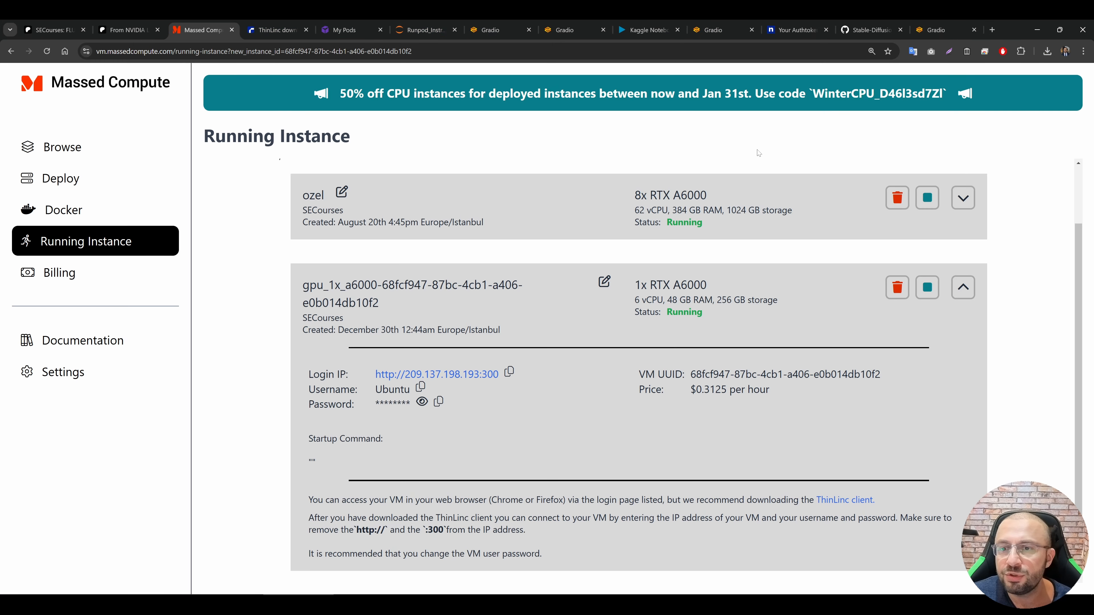
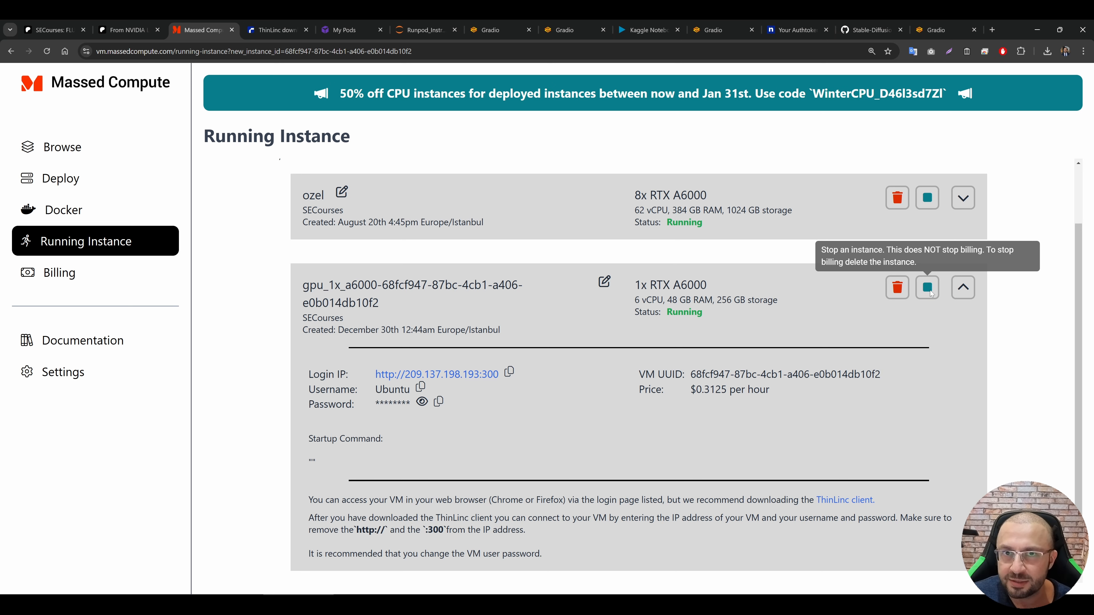
Step: Delete the 1x RTX A6000 instance from the running instances and confirm its deletion
left_click(898, 287)
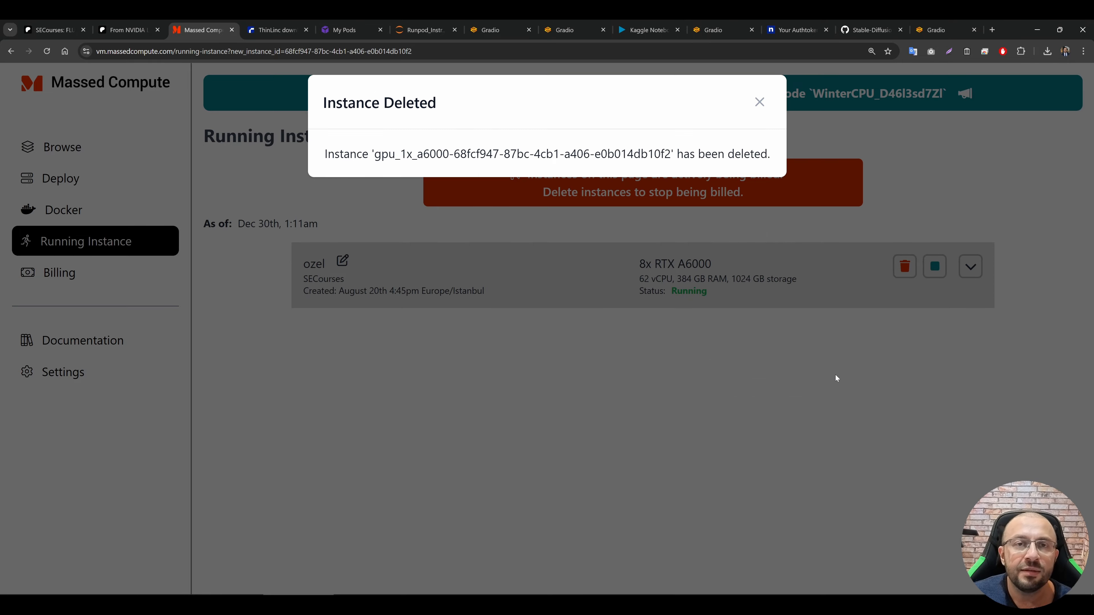
left_click(794, 303)
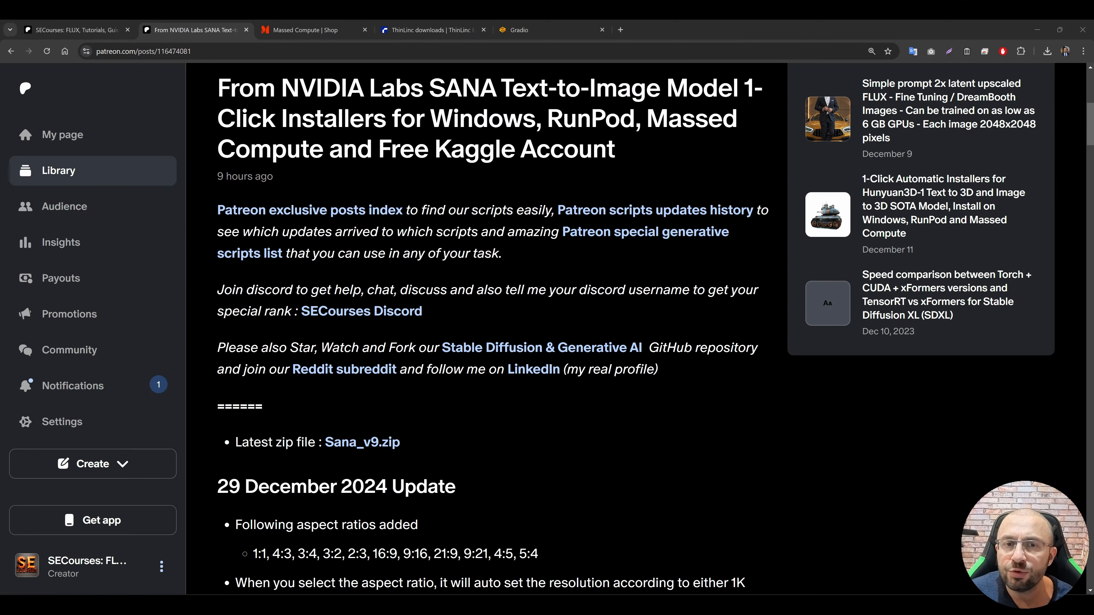
Step: Read through the SANA Patreon post, from the update notes to the Massed Compute, RunPod and Kaggle instructions in the Cloud section
scroll(556, 294, "down", 10)
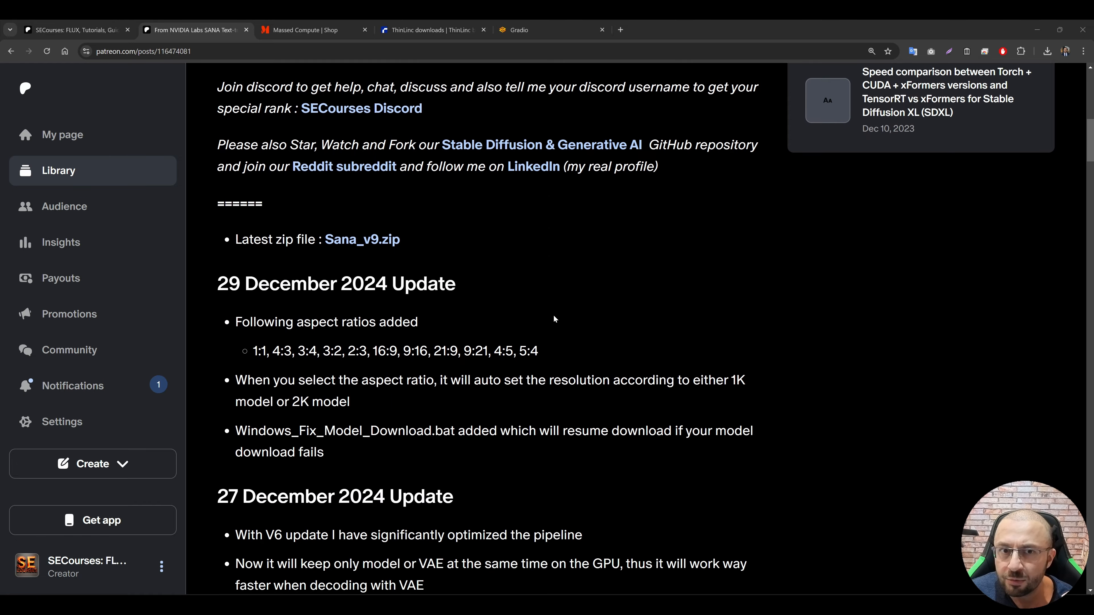
scroll(557, 294, "down", 1)
scroll(565, 300, "down", 10)
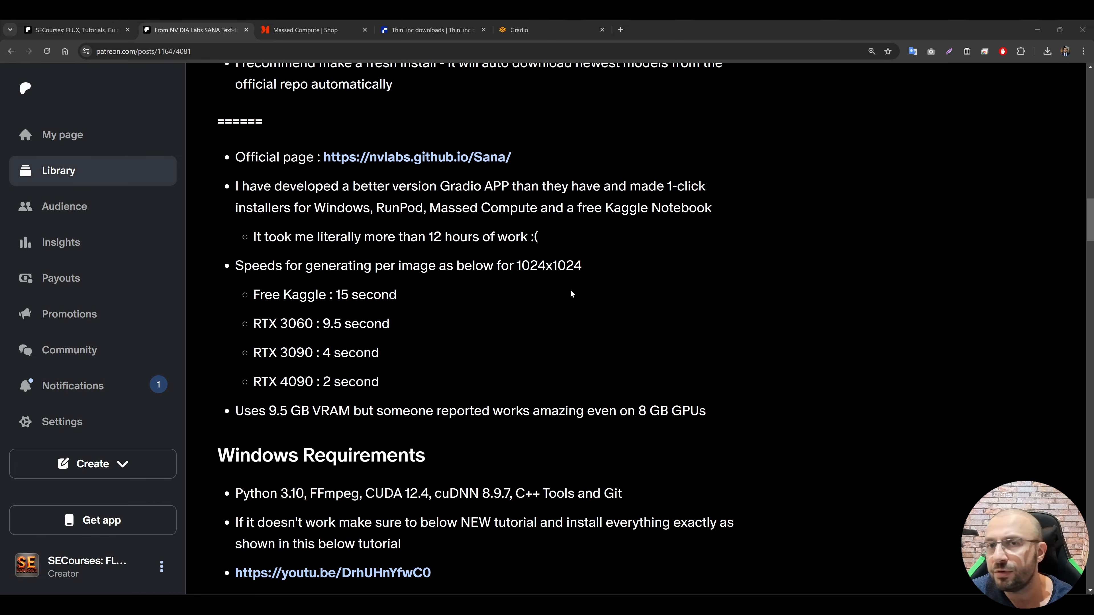
scroll(560, 276, "down", 2)
scroll(510, 284, "down", 10)
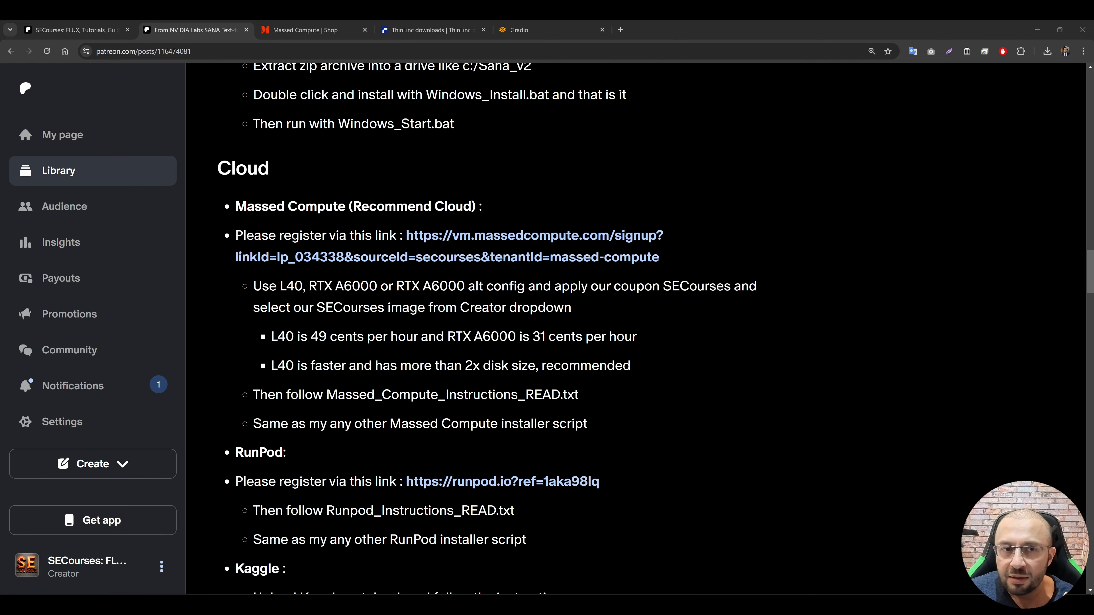
scroll(592, 360, "down", 2)
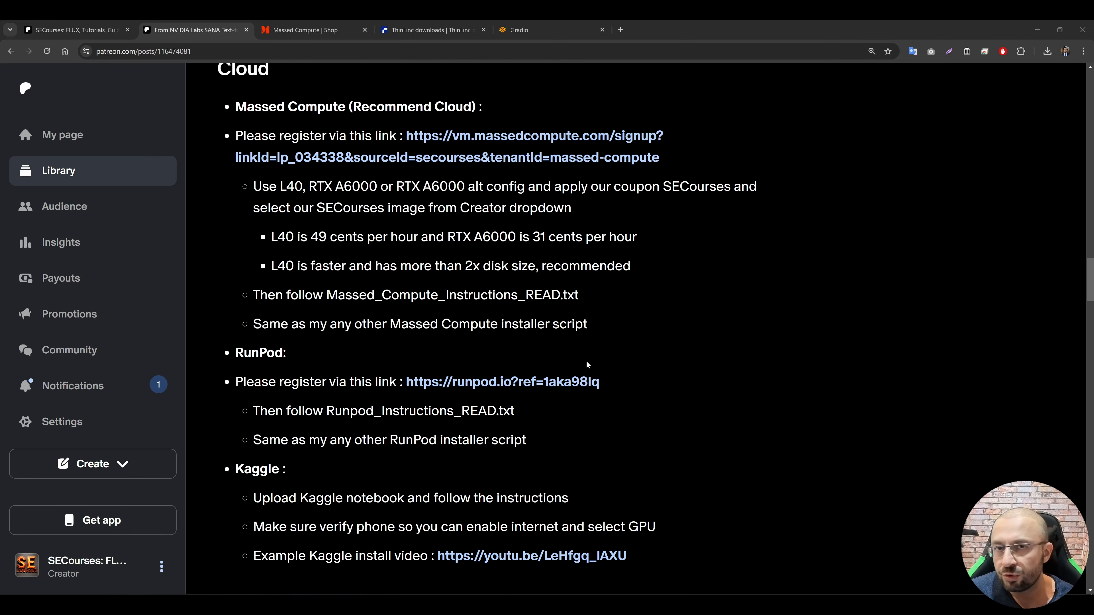
scroll(588, 366, "down", 2)
scroll(590, 333, "up", 3)
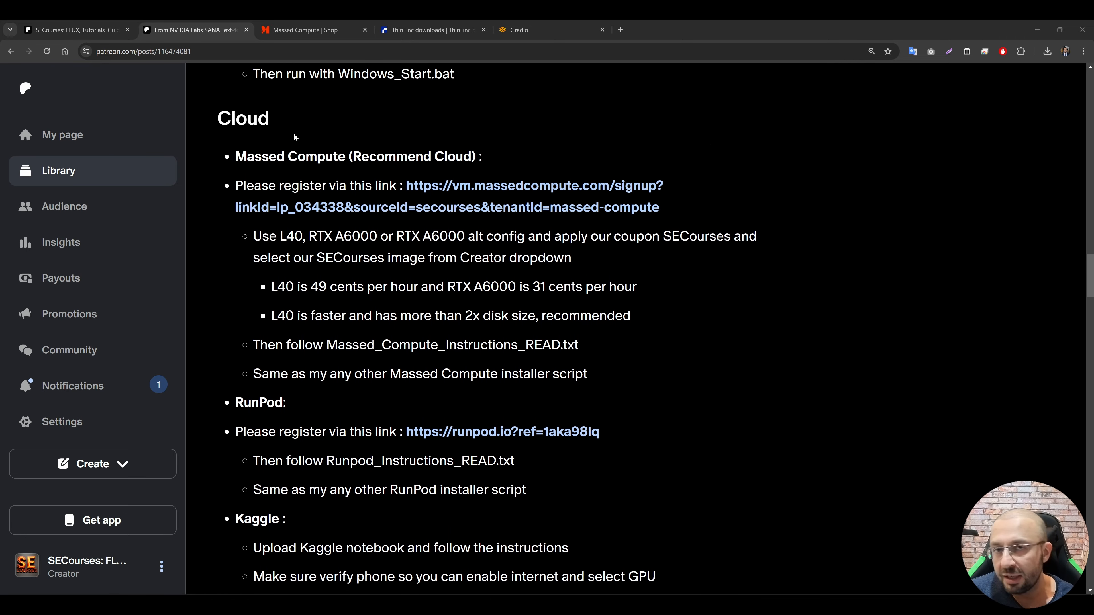
scroll(700, 345, "down", 2)
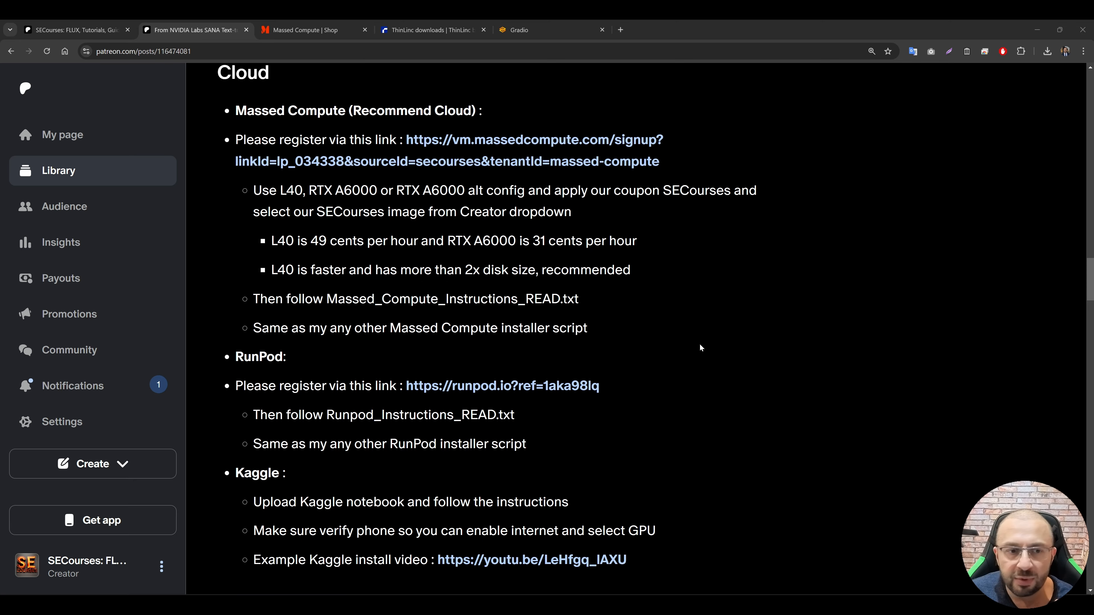
scroll(433, 227, "down", 2)
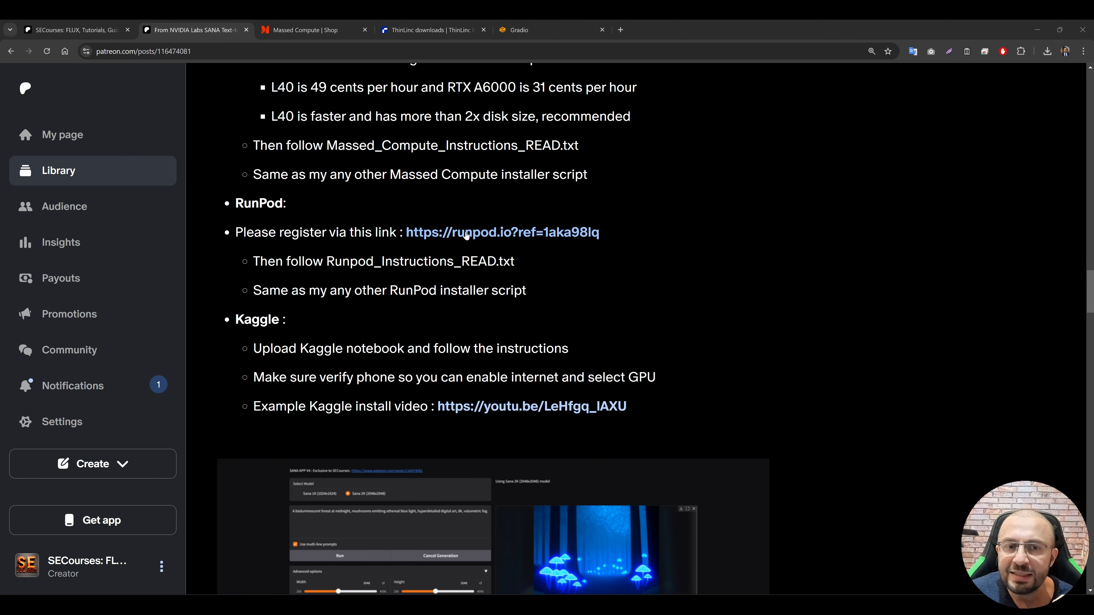
Step: Open RunPod through the registration link in the post and check the account's Billing page
left_click(508, 235)
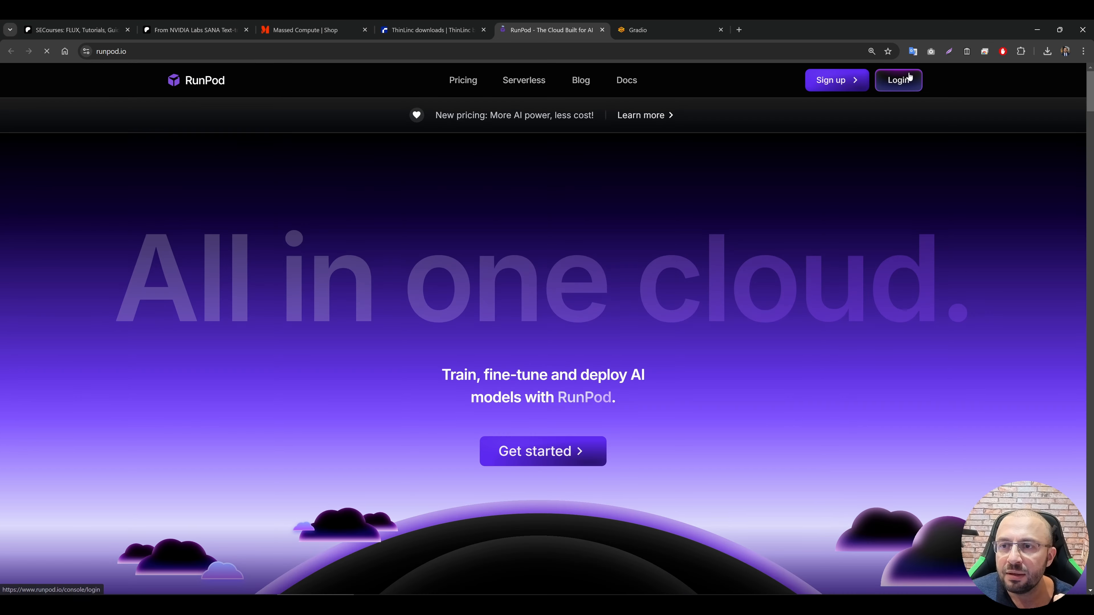
left_click(908, 77)
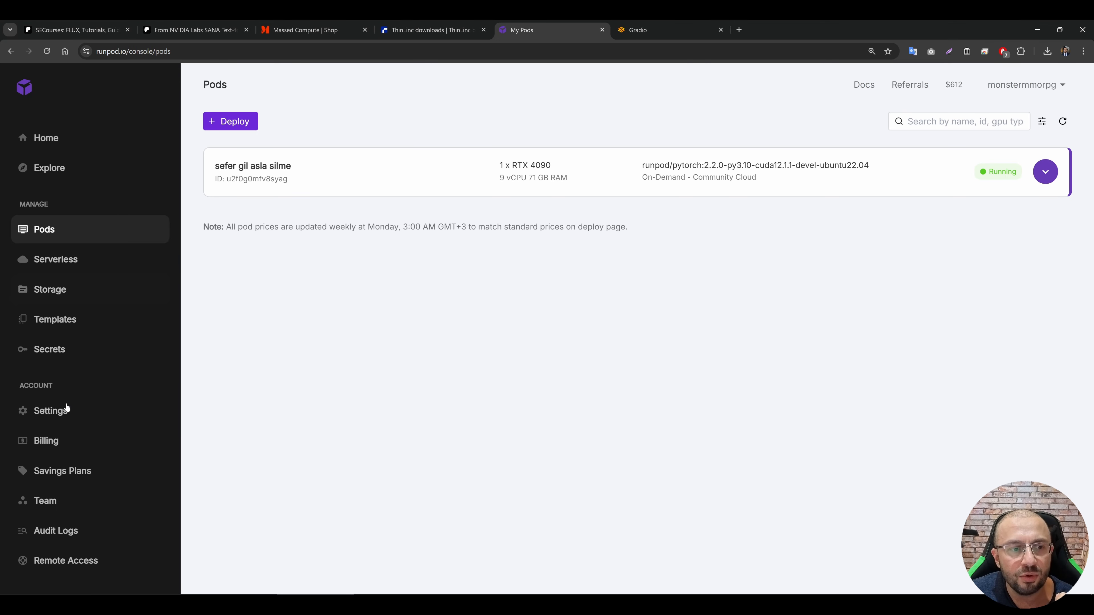
left_click(64, 436)
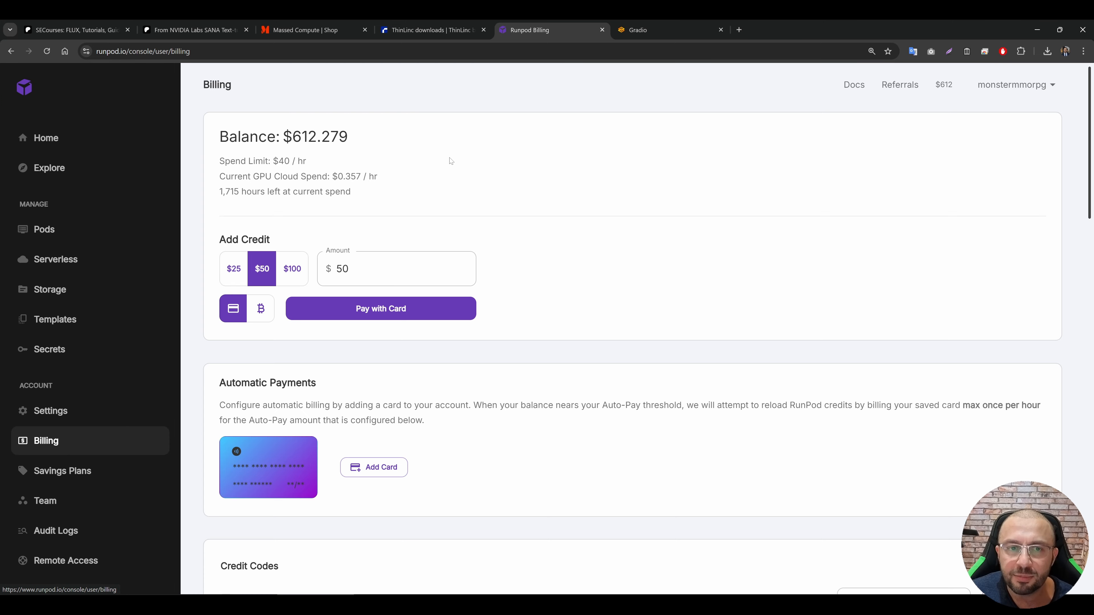
Step: Return to the Pods overview and start deploying a new GPU pod
left_click(40, 234)
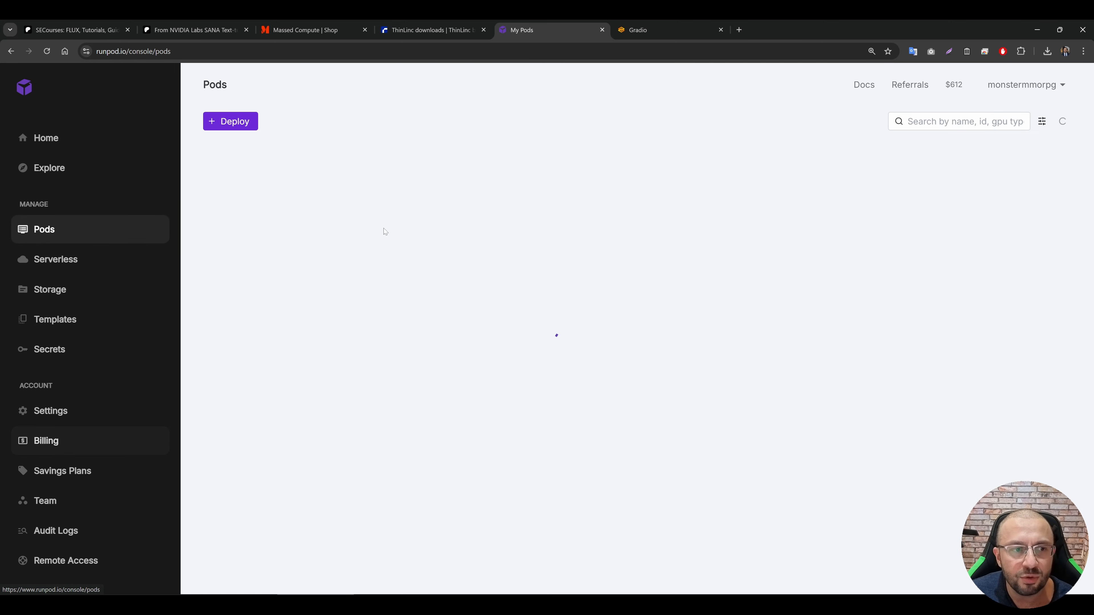
left_click(211, 126)
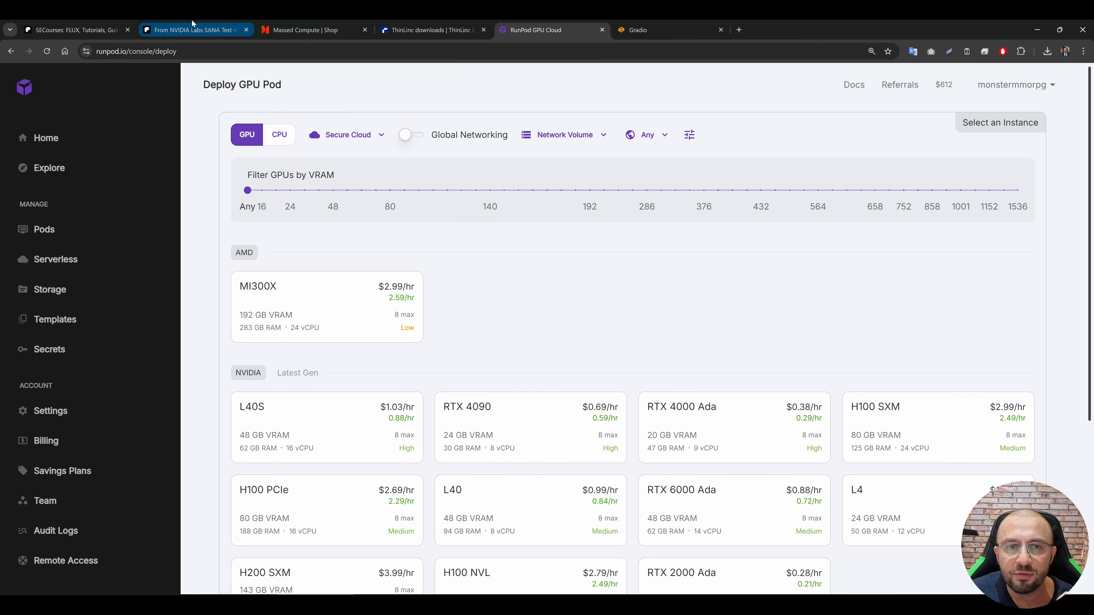
Step: Download the Sana_v9.zip attachment from the Patreon post and open the downloaded archive from the Downloads folder
left_click(193, 30)
scroll(384, 292, "down", 15)
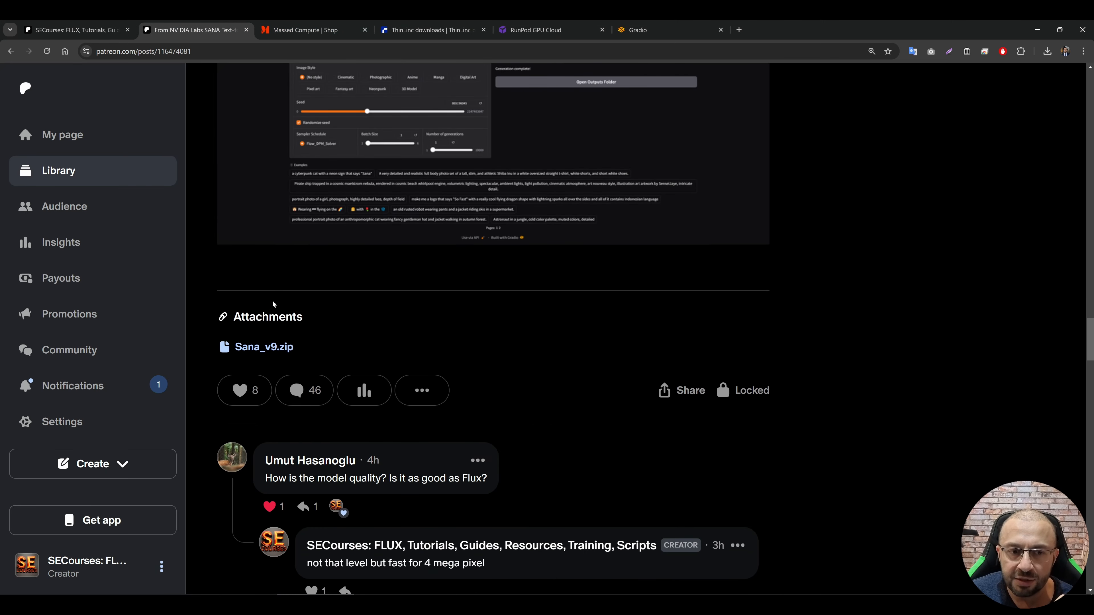
left_click(263, 347)
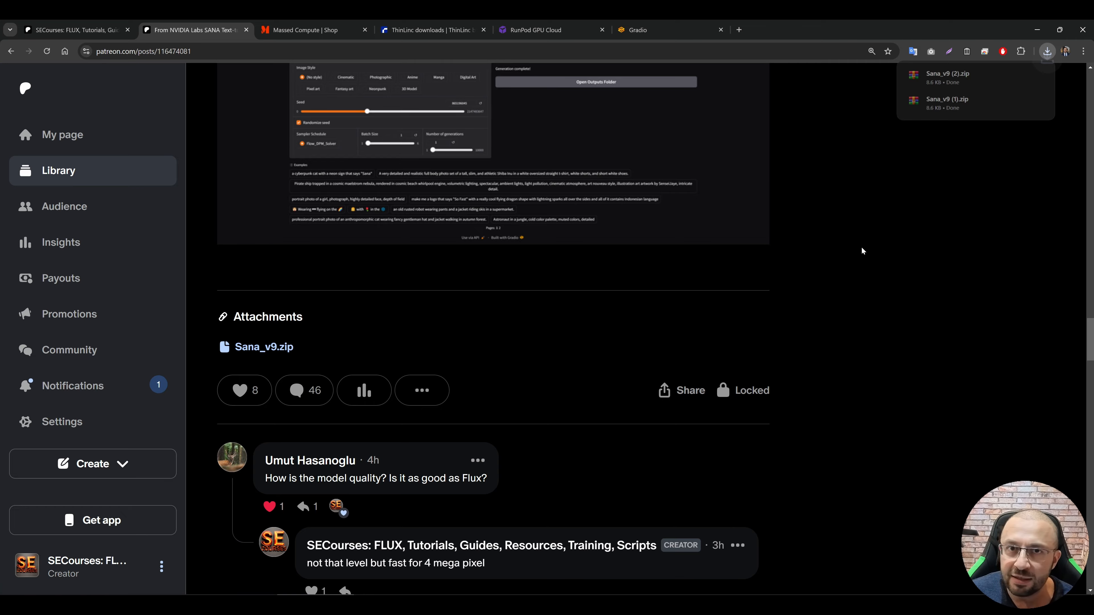
left_click(986, 100)
double_click(110, 130)
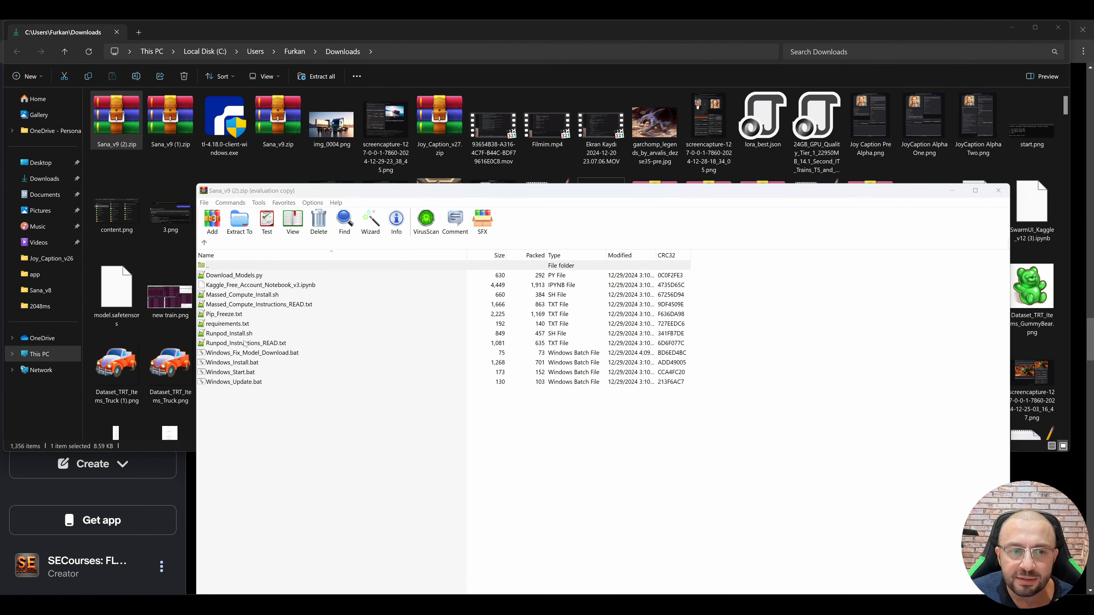
Step: Open Runpod_Instructions_READ.txt from the archive and read which RunPod template to choose
left_click(649, 415)
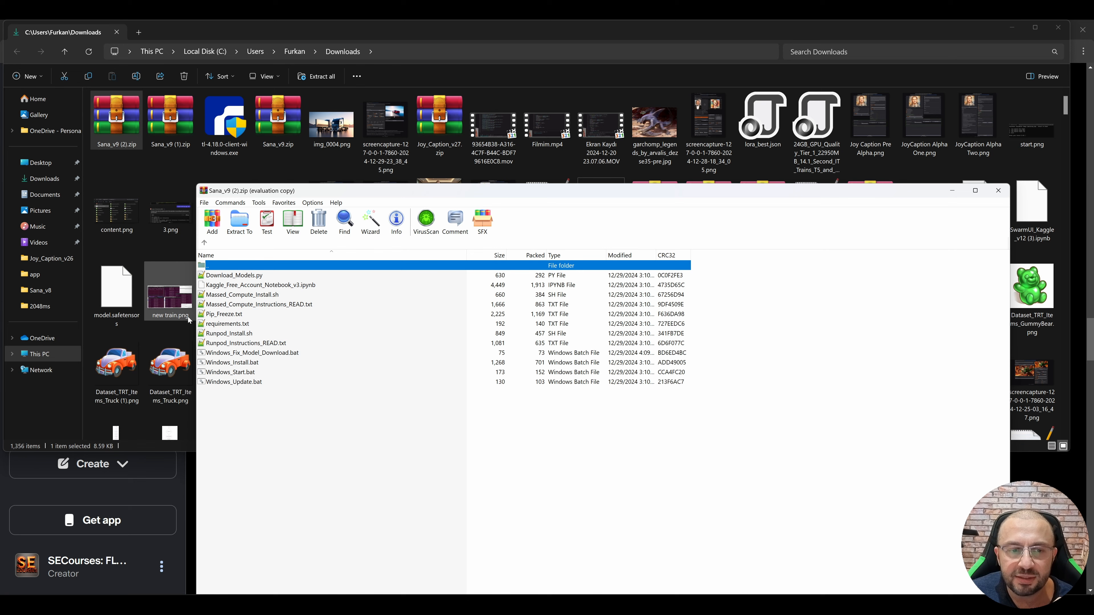
double_click(241, 344)
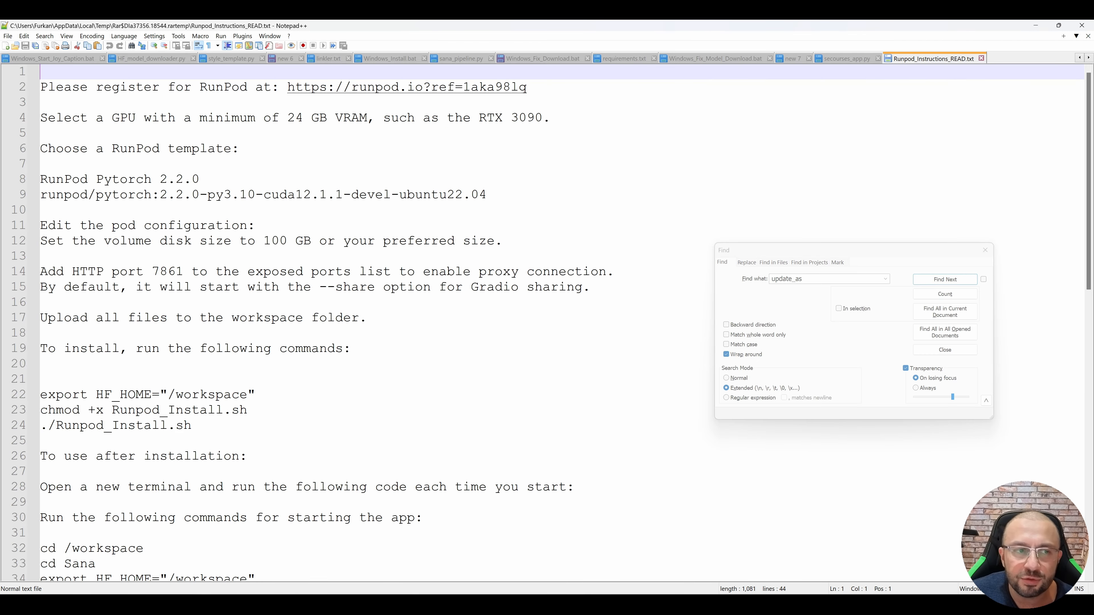
left_click_drag(486, 194, 40, 148)
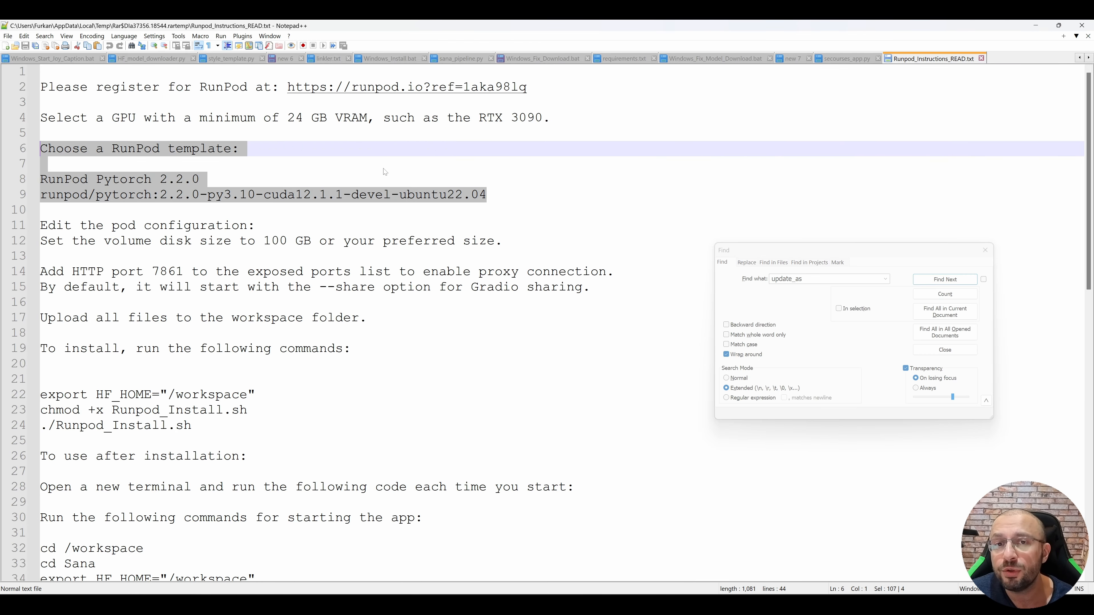
left_click(117, 168)
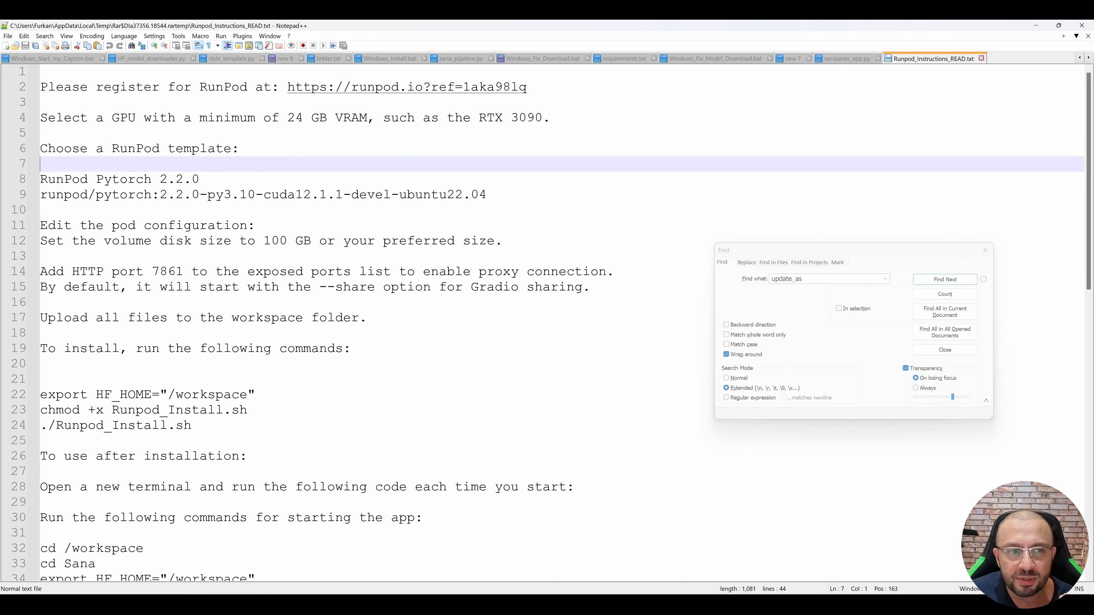
left_click_drag(200, 179, 40, 179)
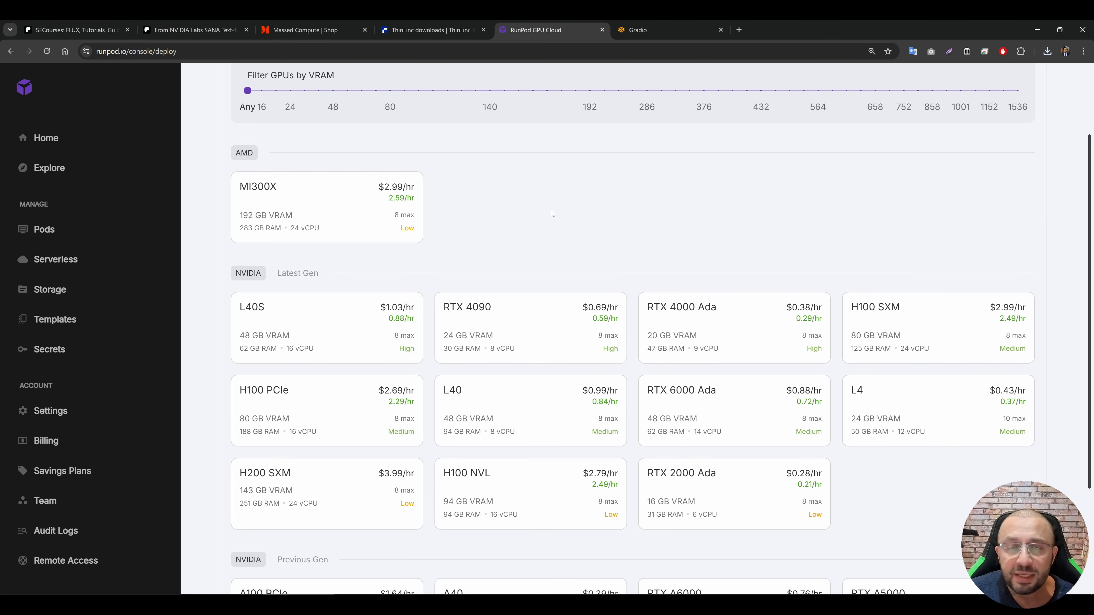
Step: On the RunPod deploy page, restrict the data center to US-TX-3 and select the RTX 4090 GPU
scroll(551, 209, "down", 1)
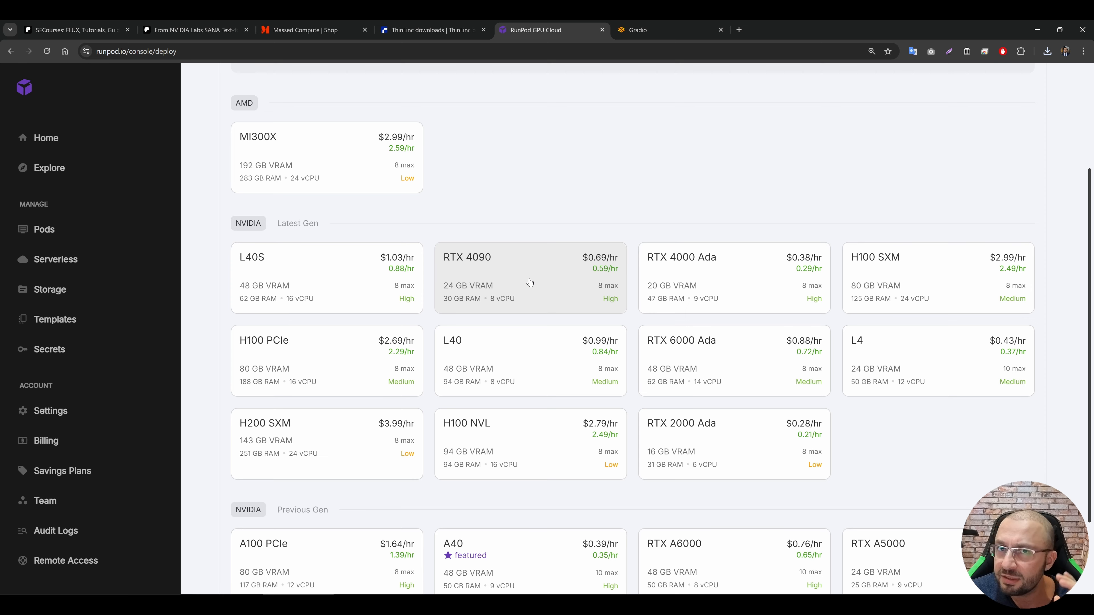
scroll(530, 283, "up", 3)
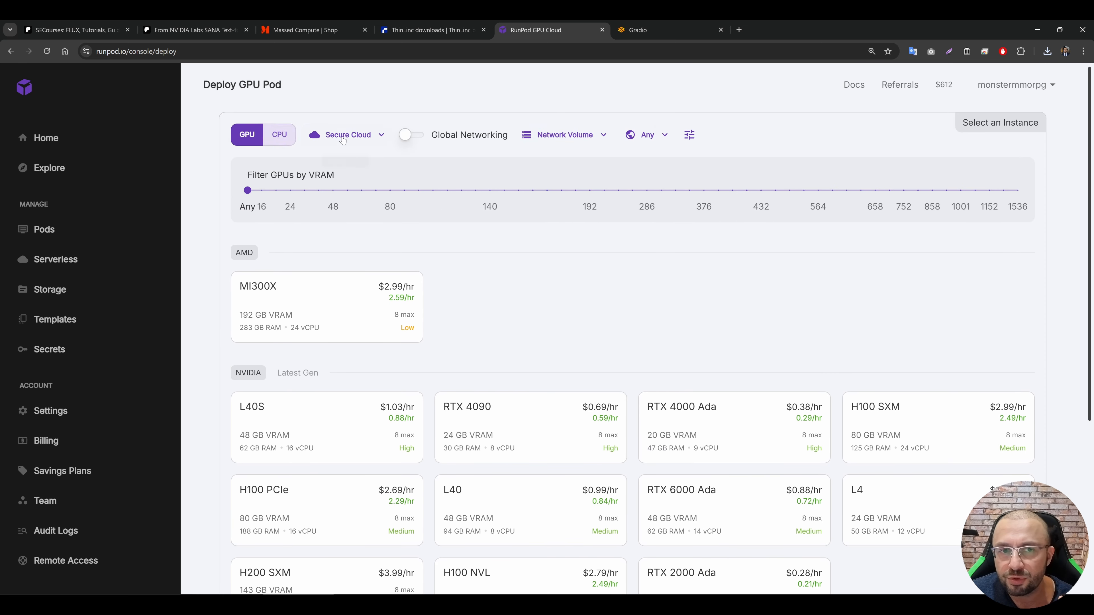
left_click(646, 137)
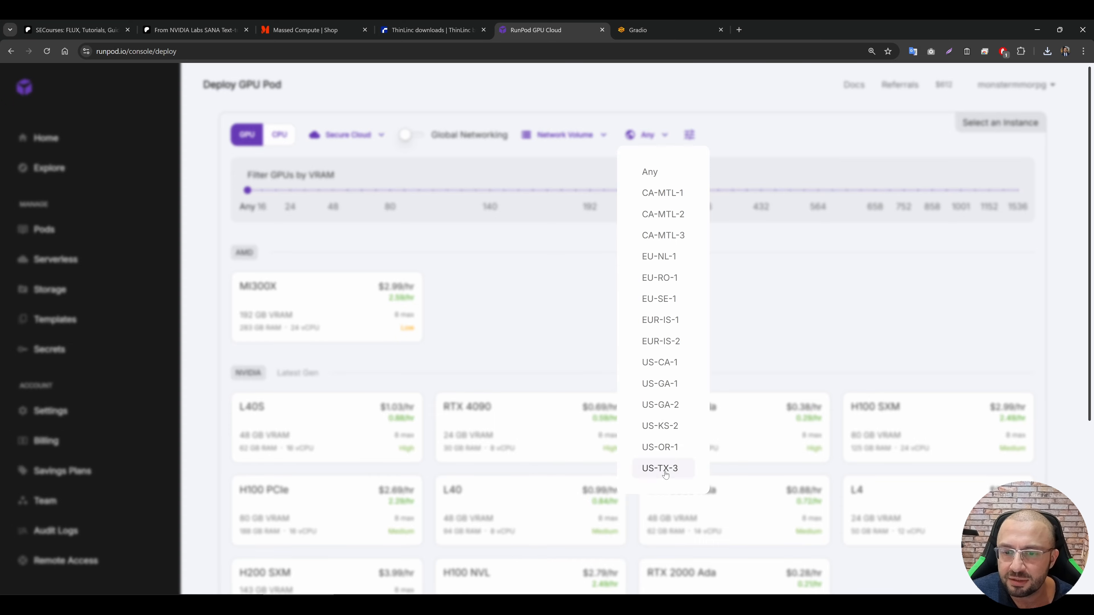
left_click(667, 469)
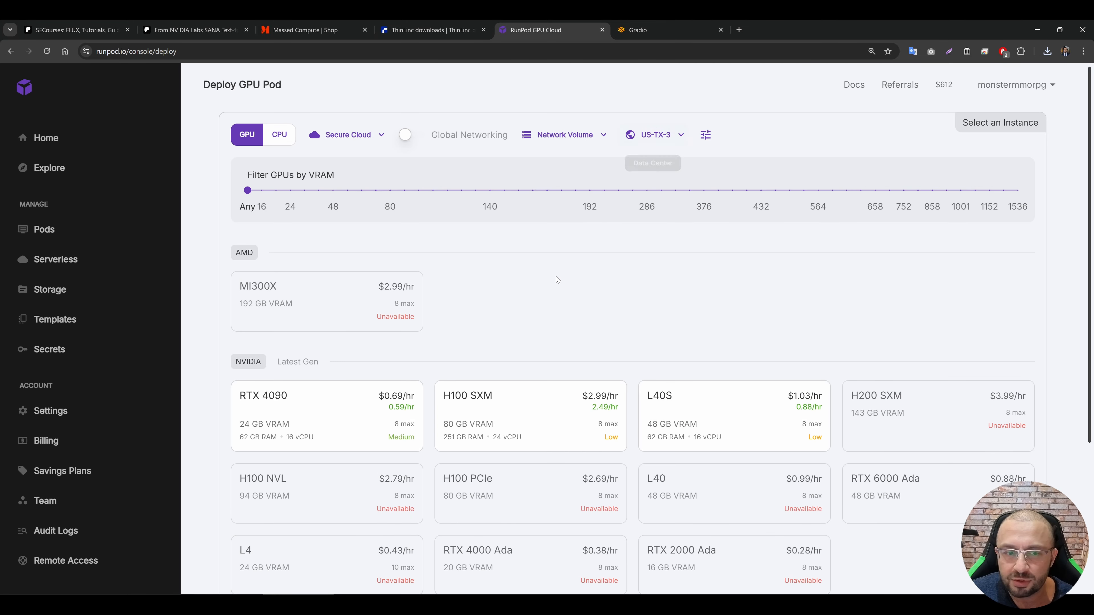
left_click(335, 403)
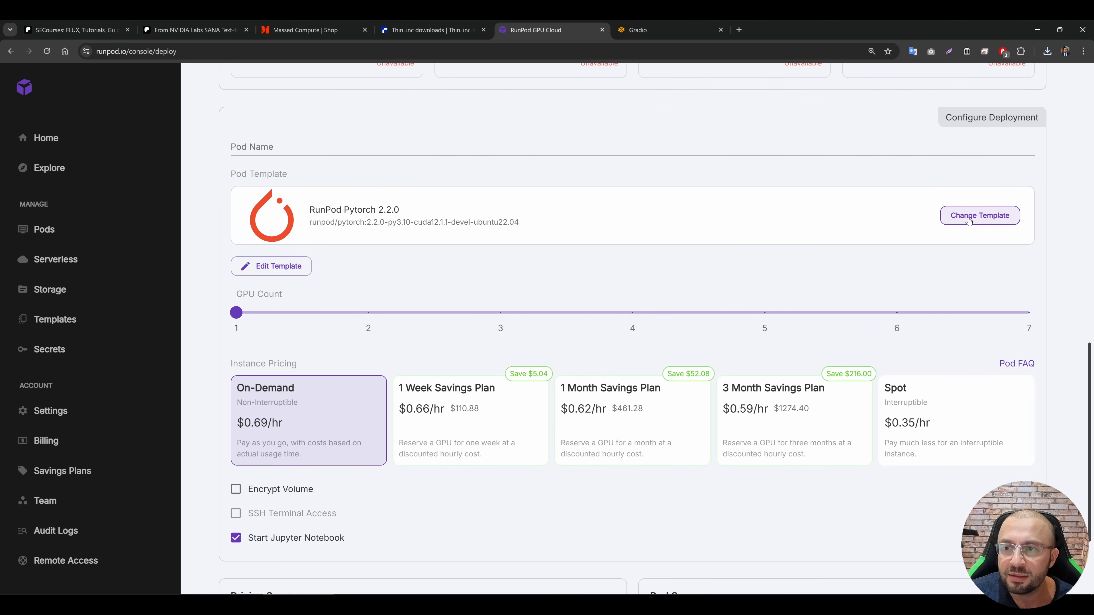
Step: Search the pod templates for torch and choose the official RunPod Pytorch 2.2.0 template
left_click(968, 215)
left_click(356, 176)
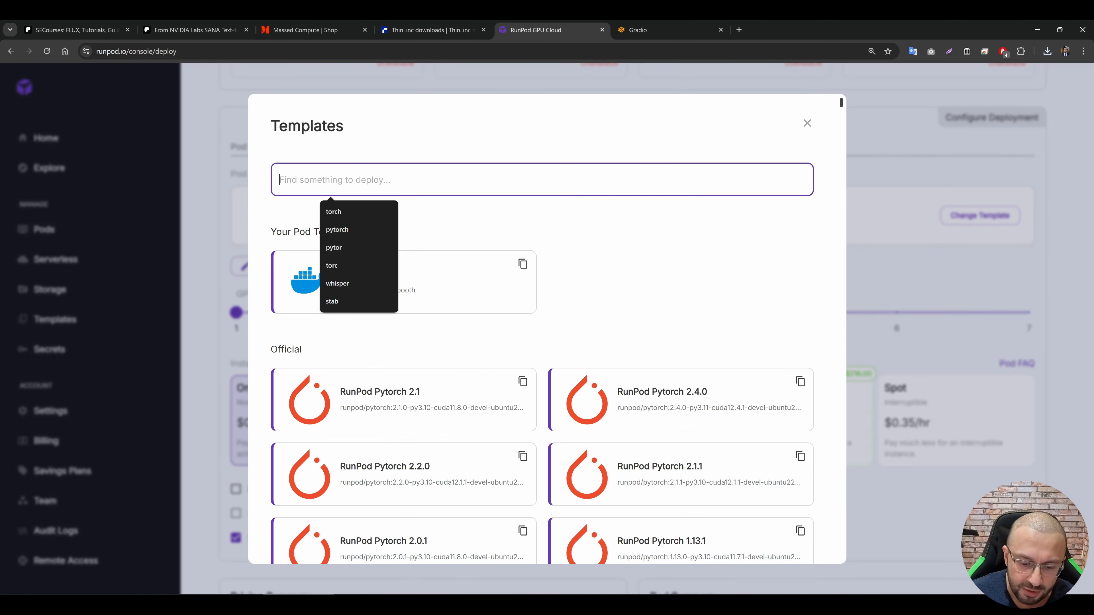
left_click(333, 211)
scroll(439, 373, "down", 3)
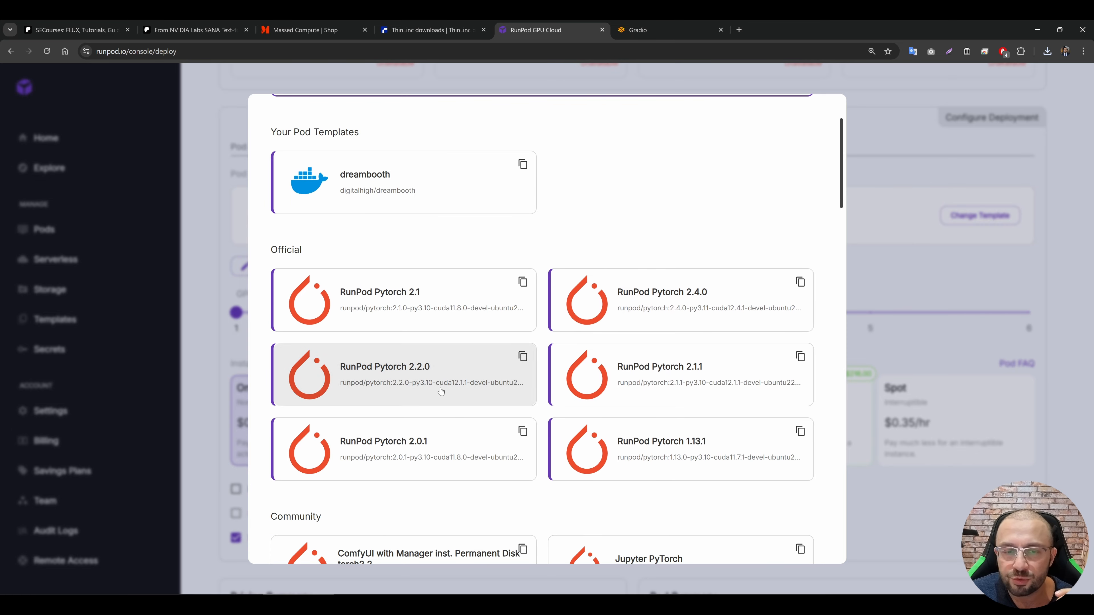
left_click(448, 378)
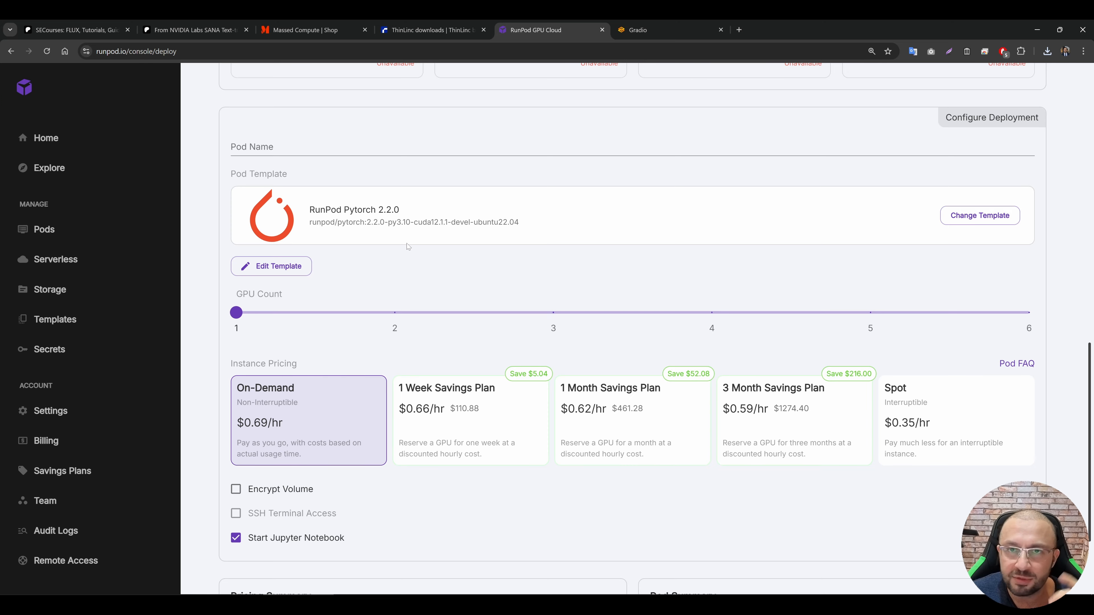
Step: Override the template's volume disk size with 50 GB and deploy the pod on demand
left_click(278, 265)
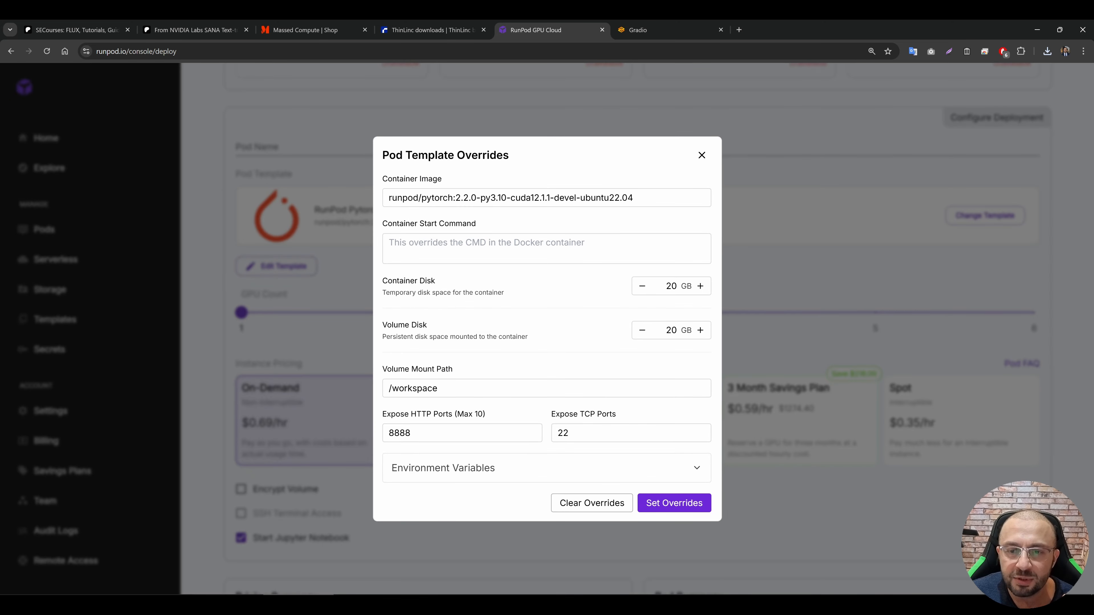
double_click(671, 330)
type("50")
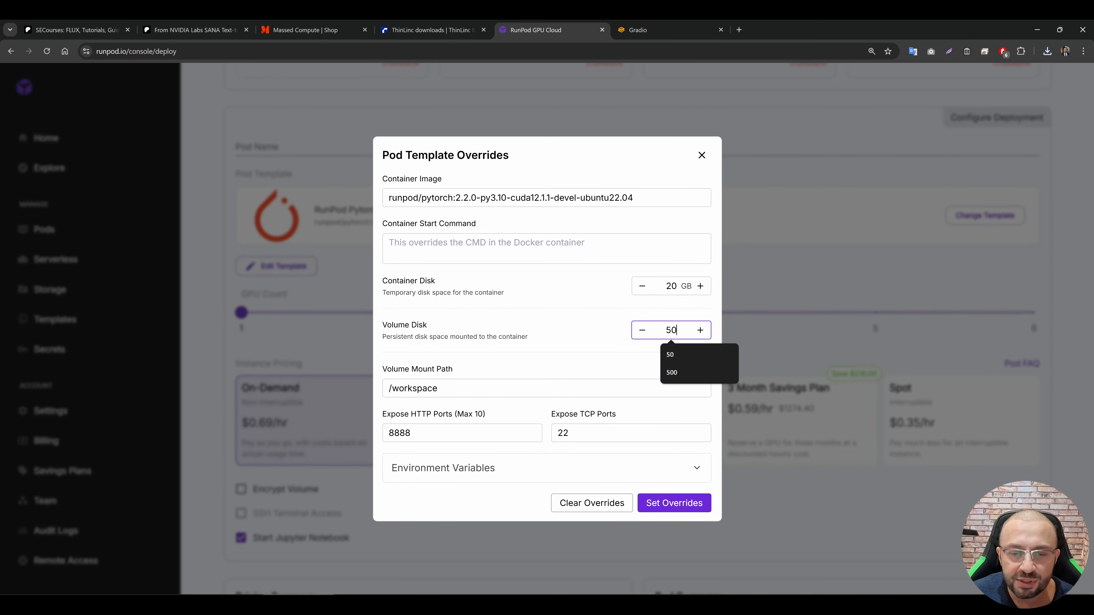
left_click(673, 503)
scroll(519, 540, "down", 3)
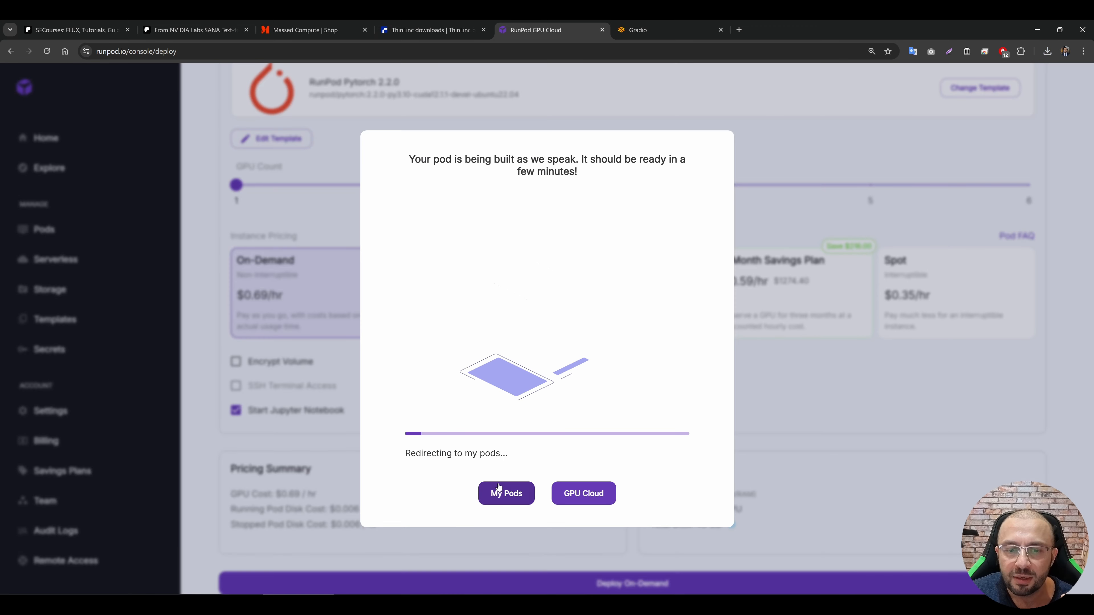
Step: Go to My Pods and connect to the new RTX 4090 pod's Jupyter Lab on port 8888
left_click(510, 495)
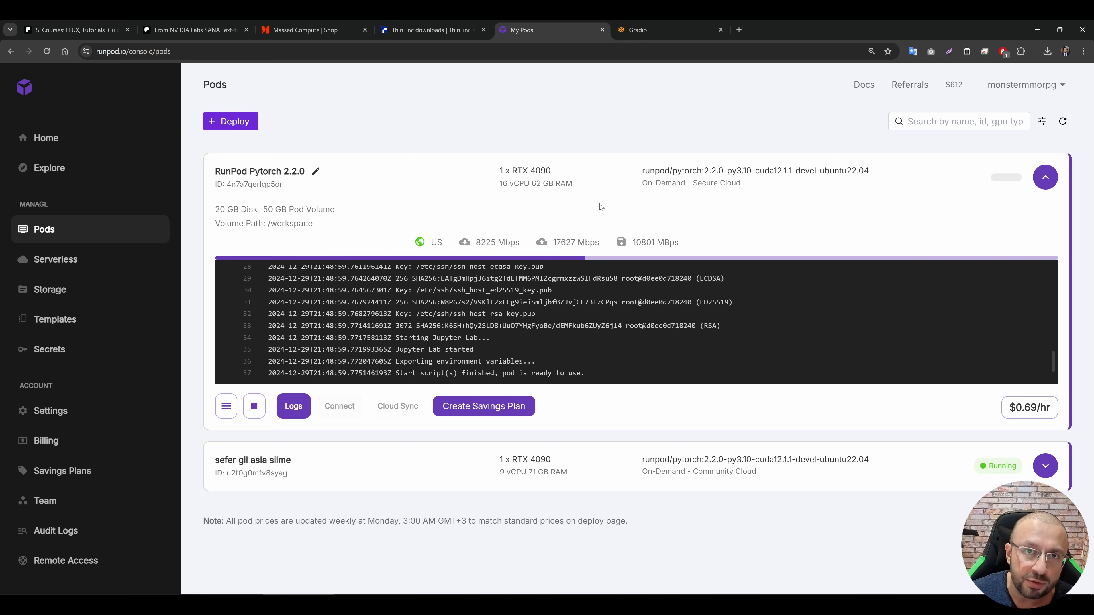
left_click(340, 405)
left_click(462, 233)
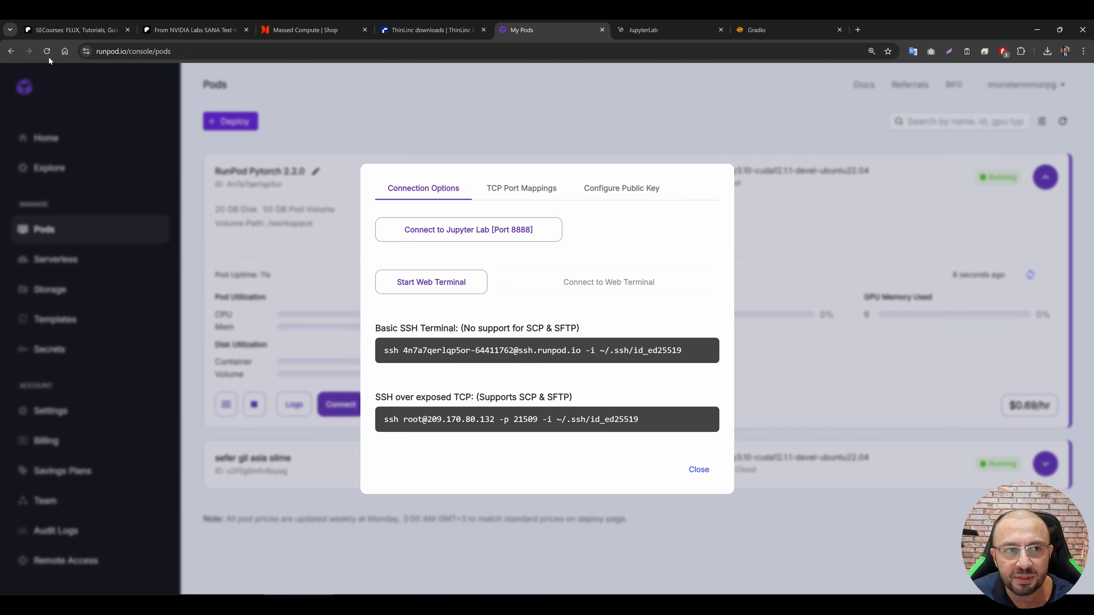
Step: In the pod's JupyterLab, upload Sana_v9.zip from Downloads into the workspace folder
left_click(652, 26)
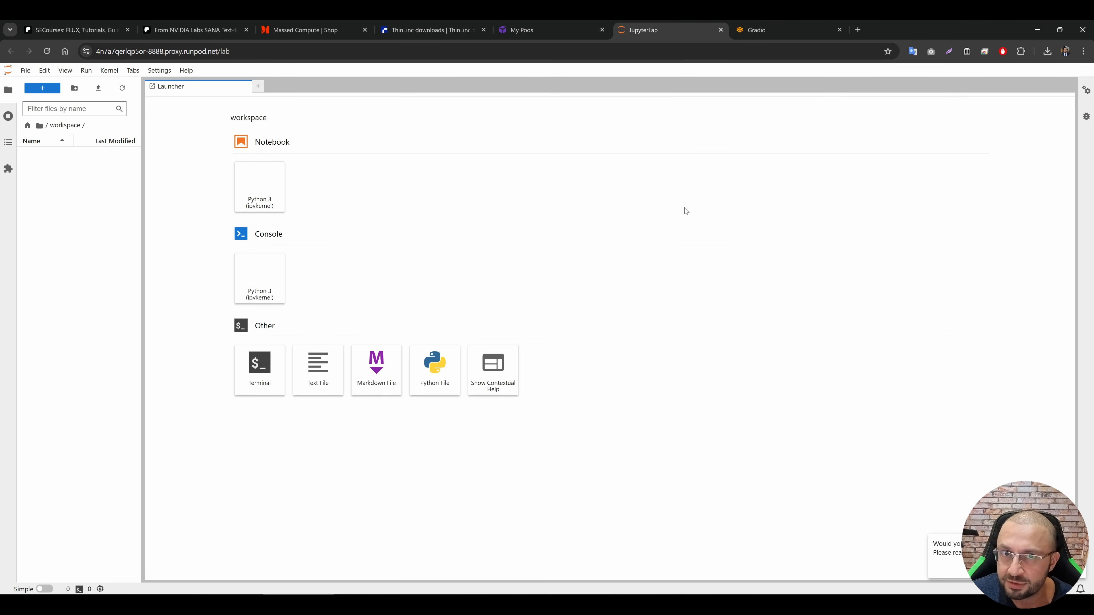
key("ctrl+plus")
key("ctrl+plus")
key("ctrl+plus")
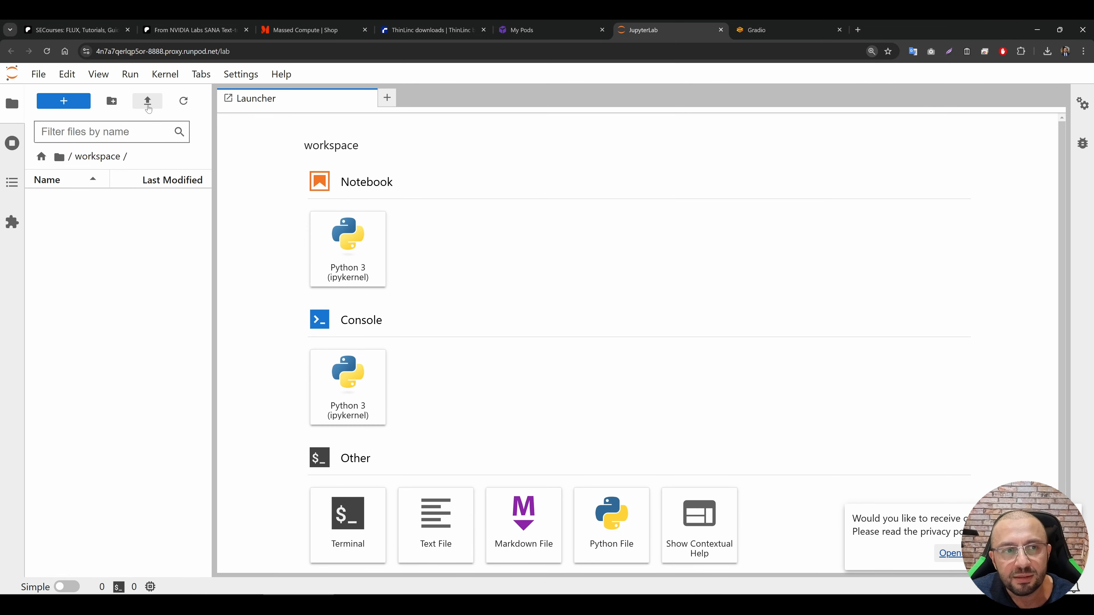
left_click(148, 102)
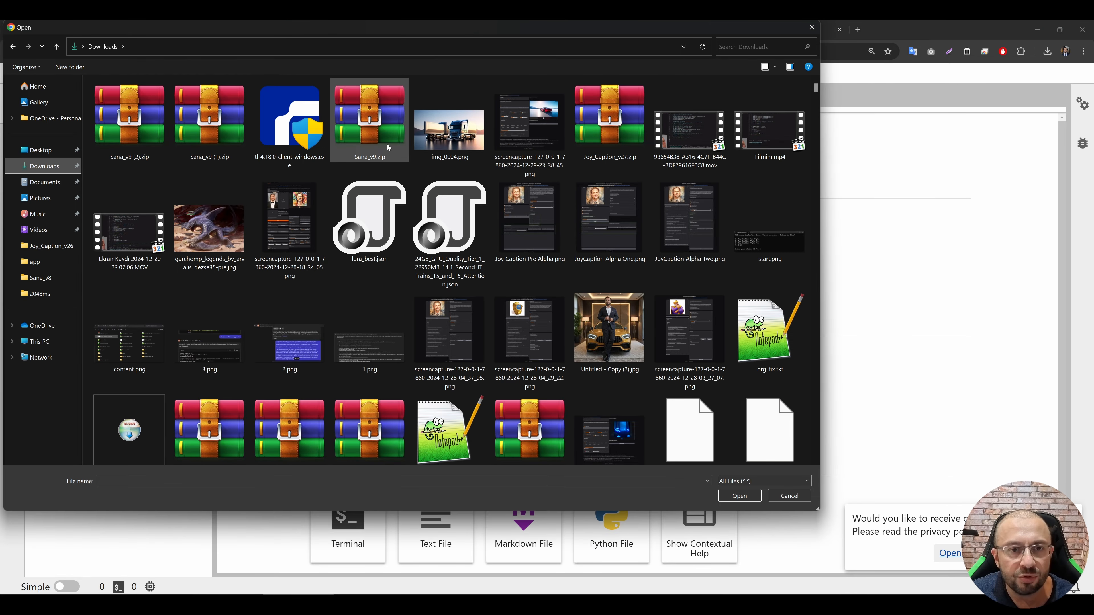
double_click(370, 121)
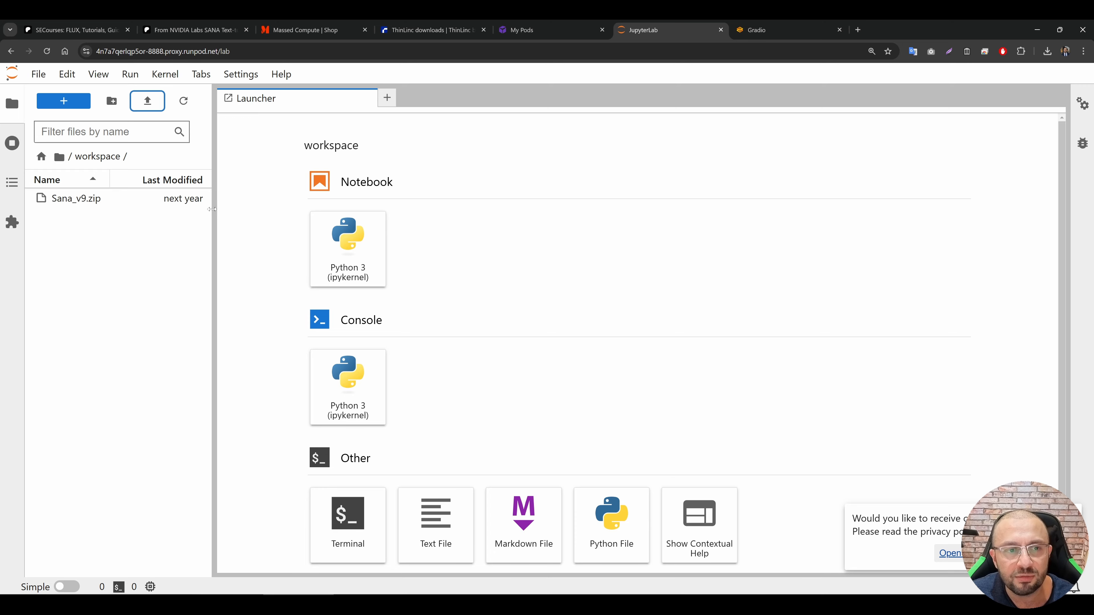
Step: Extract the Sana_v9.zip archive into the workspace folder and refresh the file list
left_click_drag(214, 211, 248, 210)
left_click(92, 205)
right_click(73, 200)
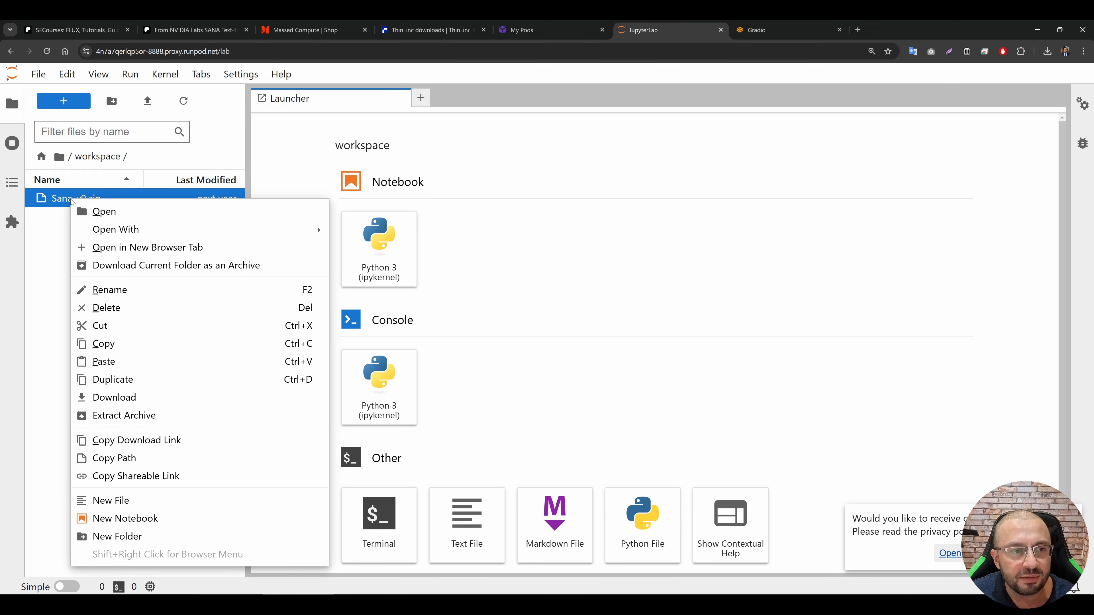
left_click(120, 415)
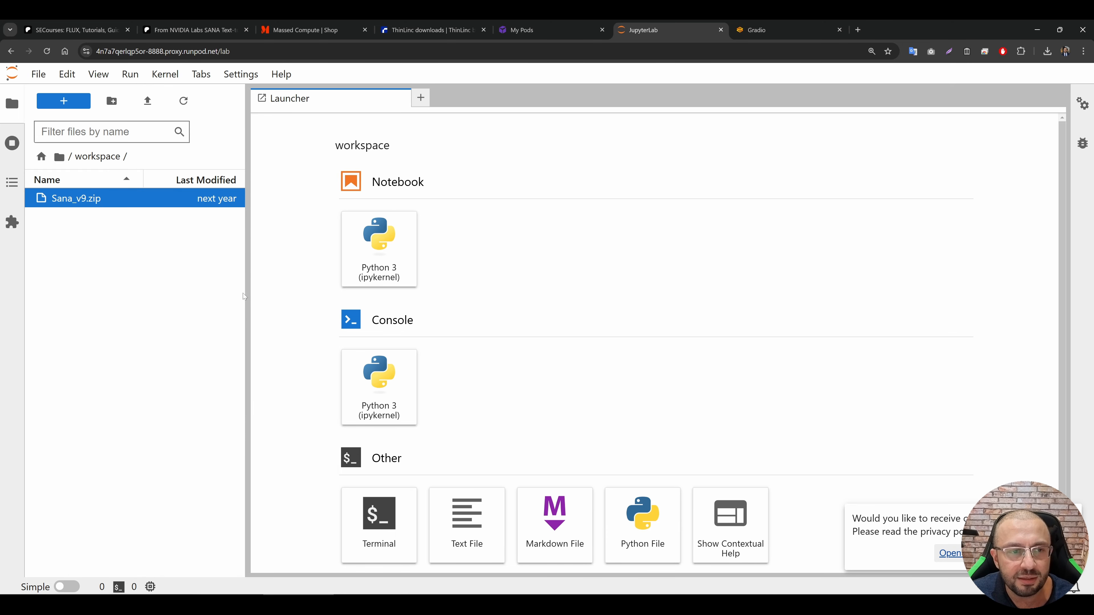
left_click(183, 101)
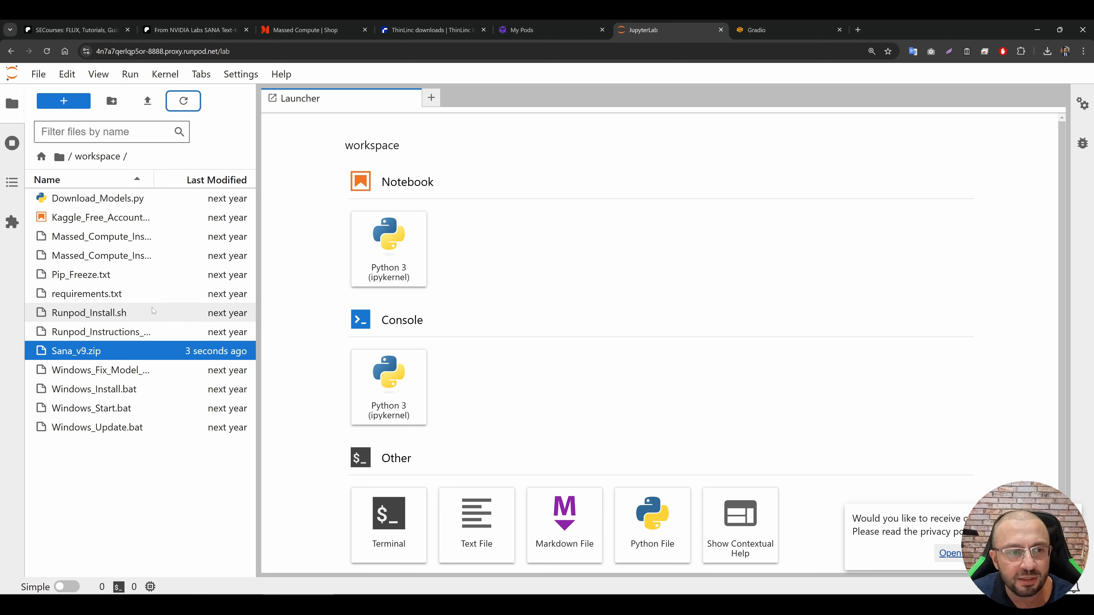
Step: Open Runpod_Instructions_READ.txt and copy the install commands, from export HF_HOME="/workspace" to ./Runpod_Install.sh
double_click(104, 332)
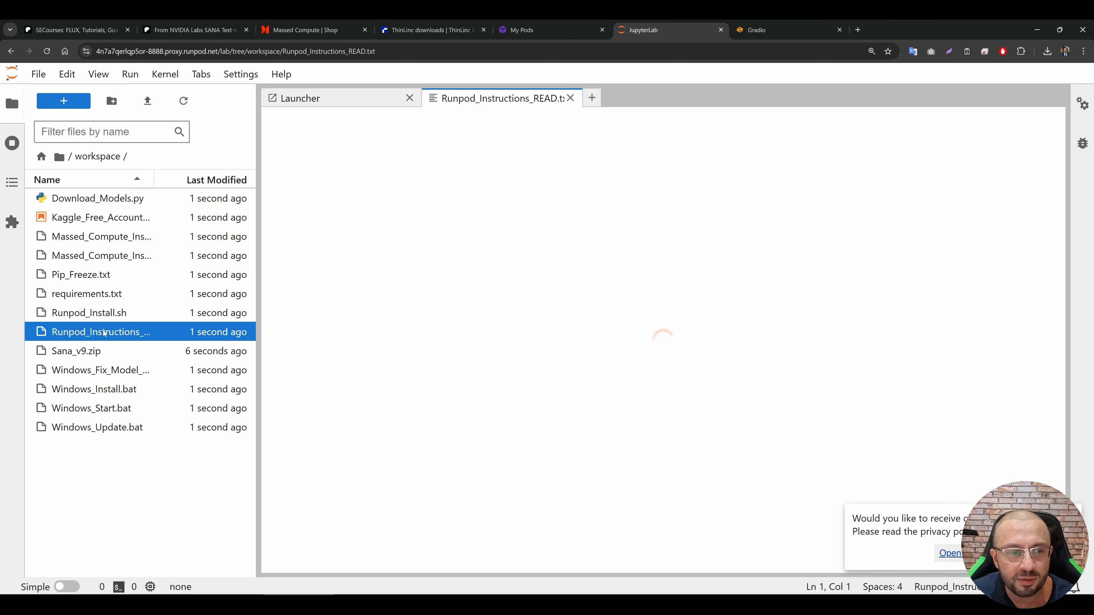
scroll(388, 302, "down", 3)
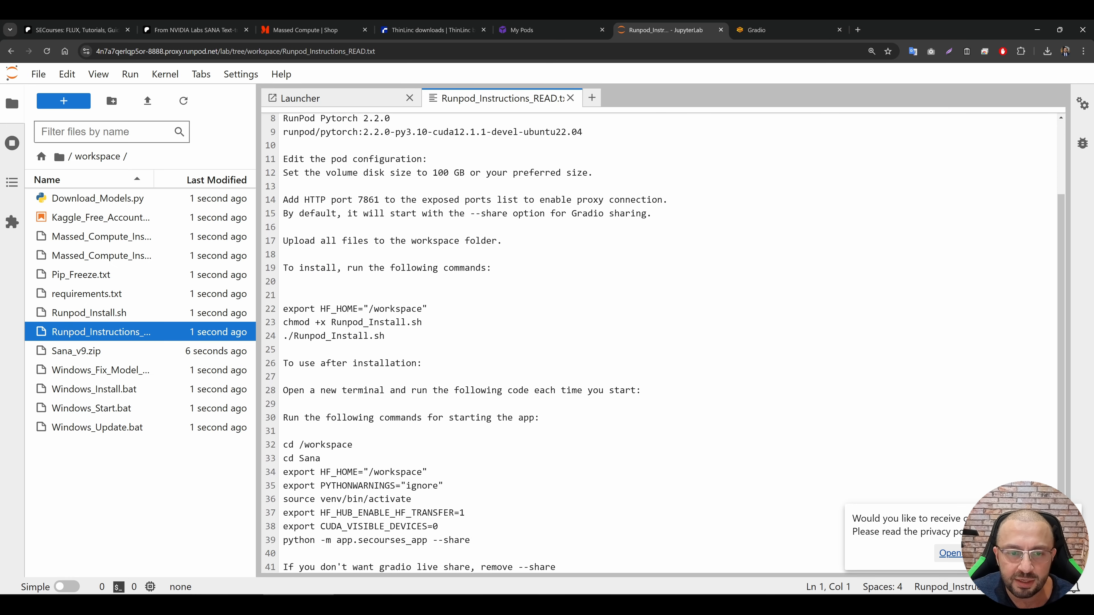
left_click_drag(385, 336, 283, 309)
key("ctrl+c")
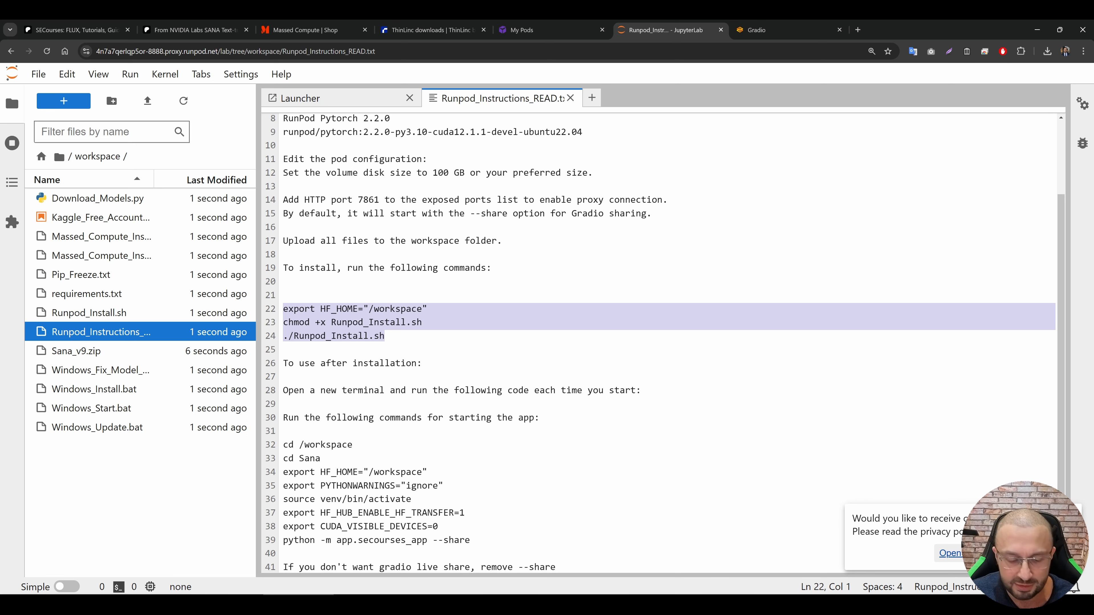
Step: Start a new terminal and run the copied Runpod_Install.sh install commands in it
left_click(66, 104)
left_click(389, 523)
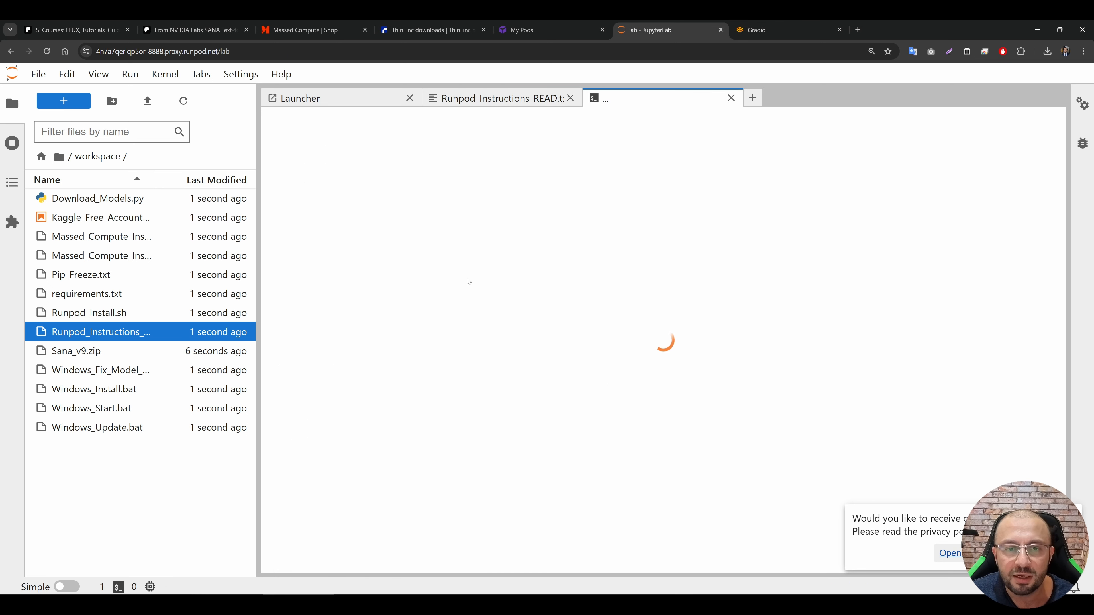
key("ctrl+v")
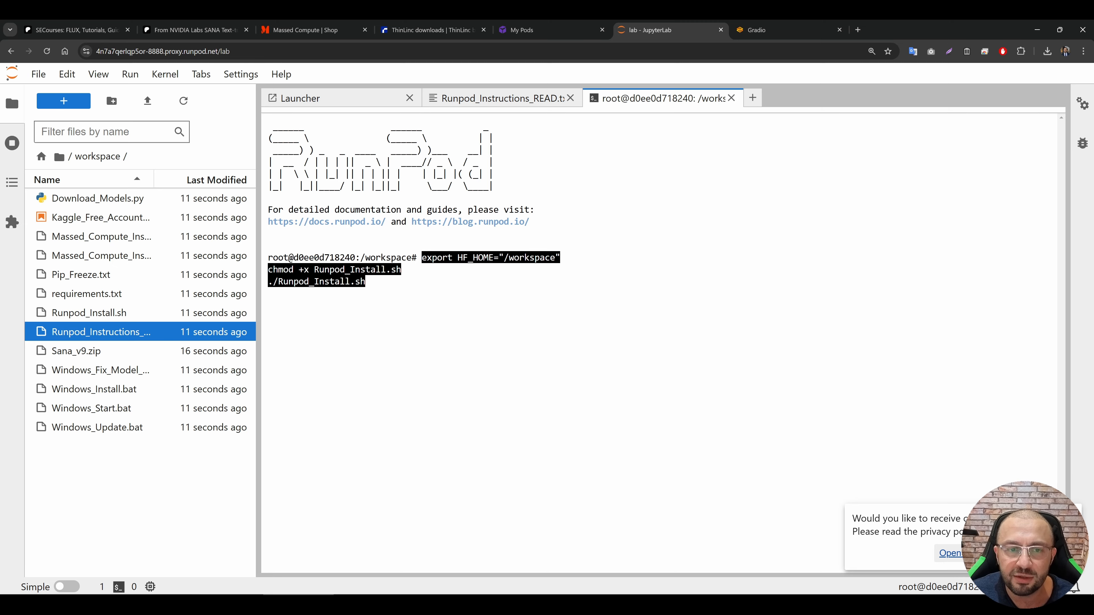
key("Return")
right_click(425, 397)
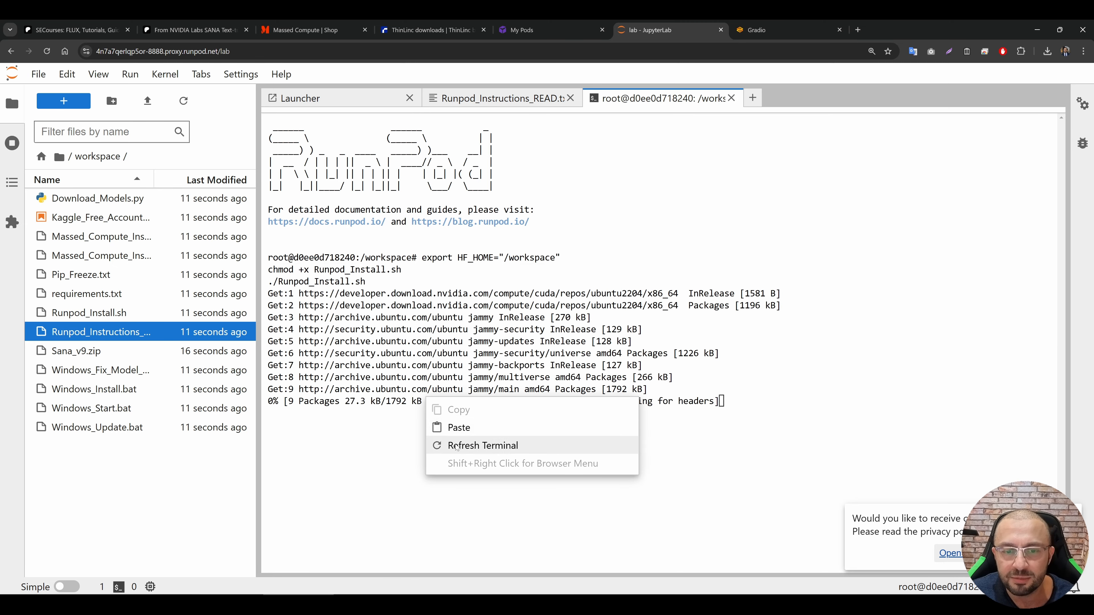
left_click(557, 281)
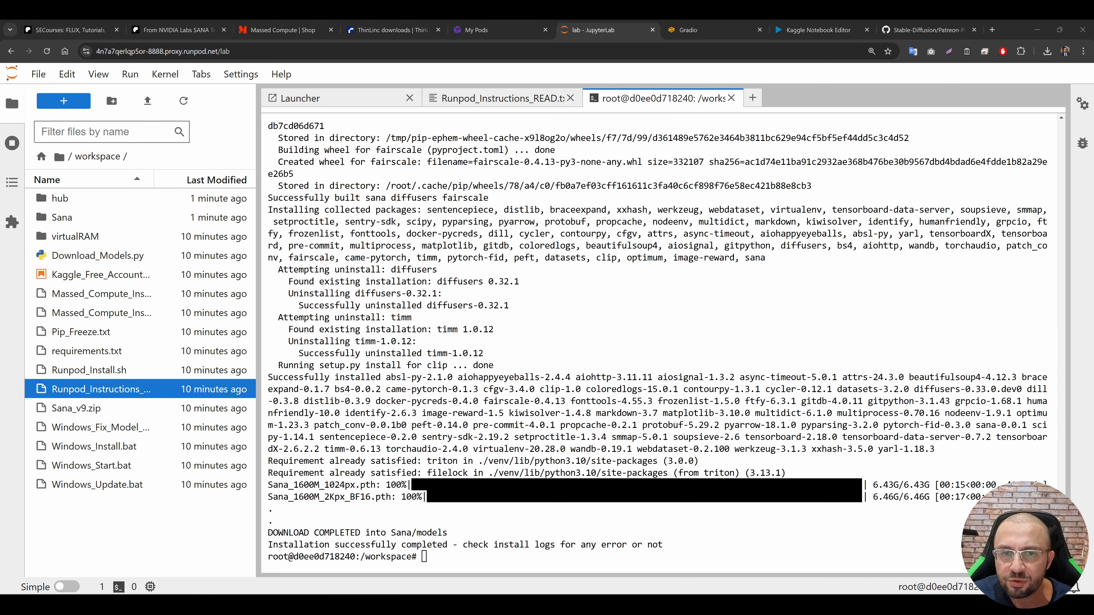
Step: Review the install log and copy the app start commands, cd /workspace through python -m app.secourses_app --share, from the Runpod instructions
scroll(1062, 439, "up", 20)
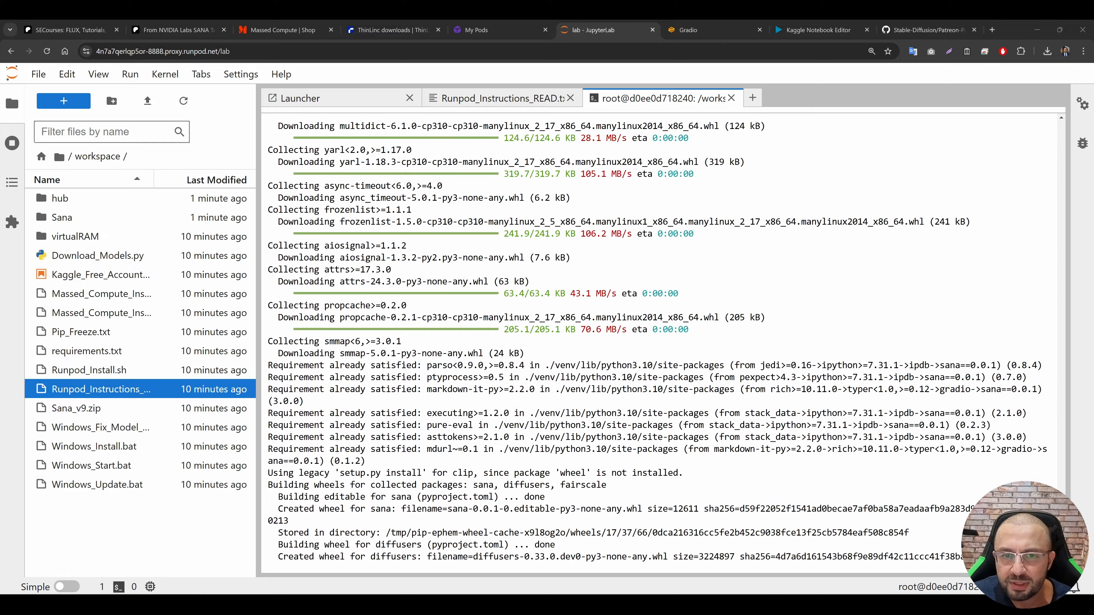
scroll(1062, 440, "up", 15)
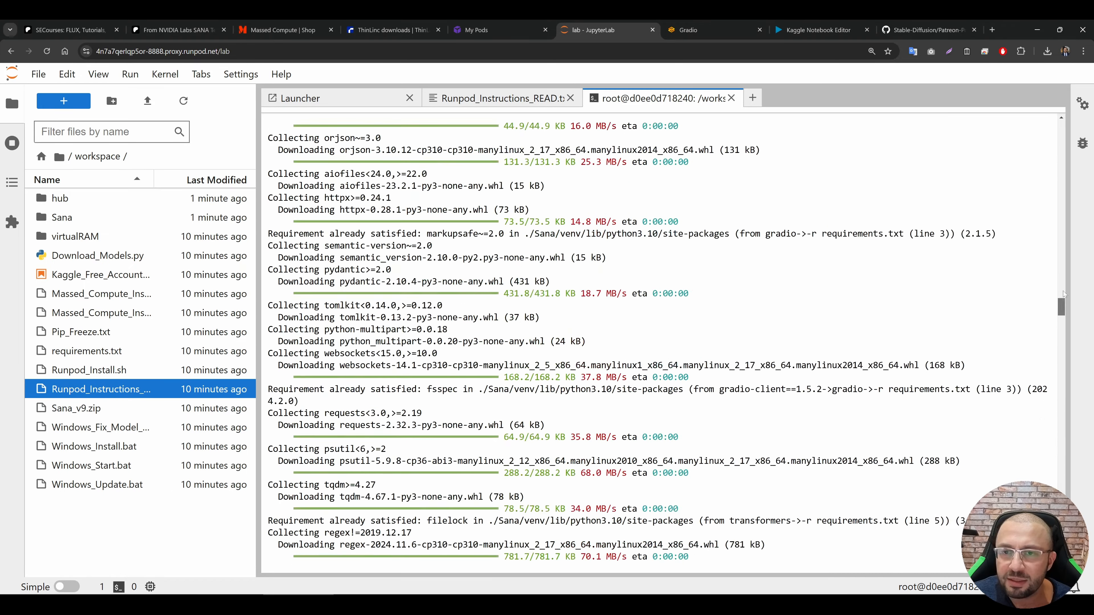
scroll(1062, 440, "down", 20)
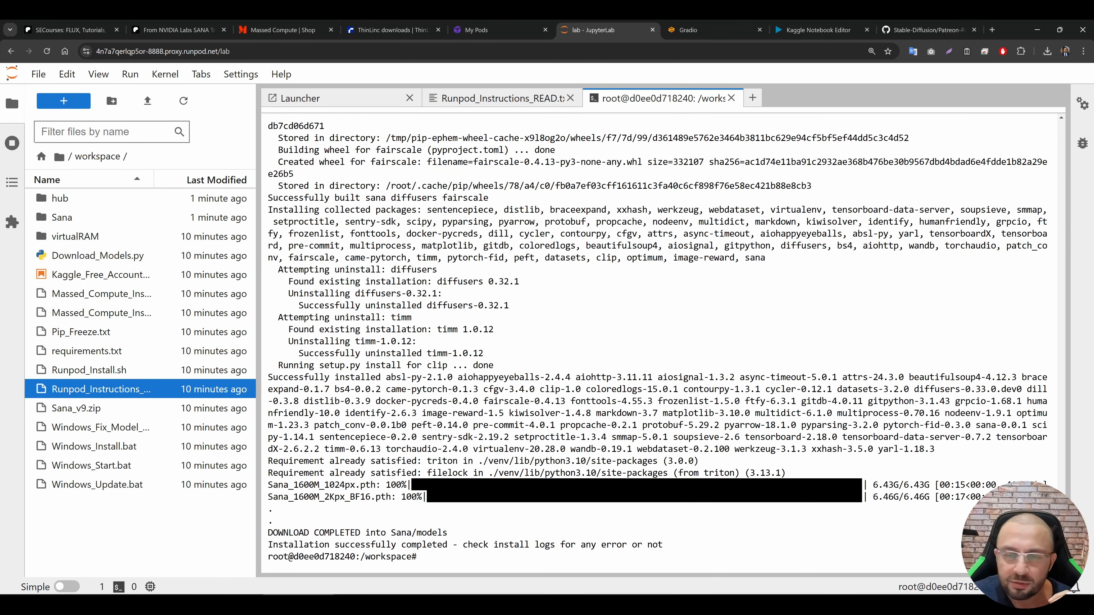
left_click(521, 106)
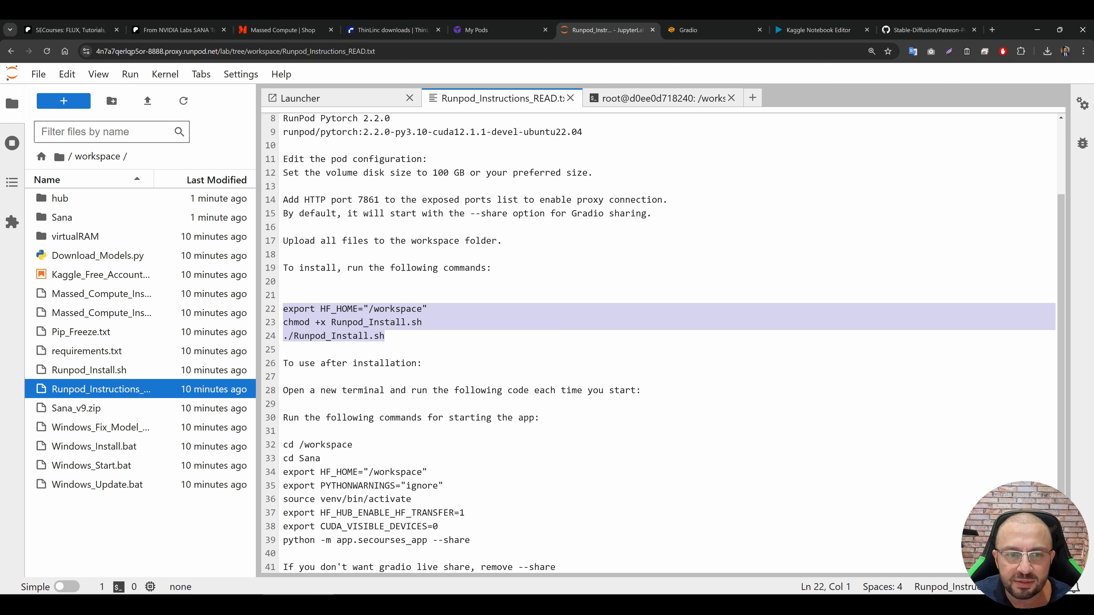
scroll(664, 343, "down", 1)
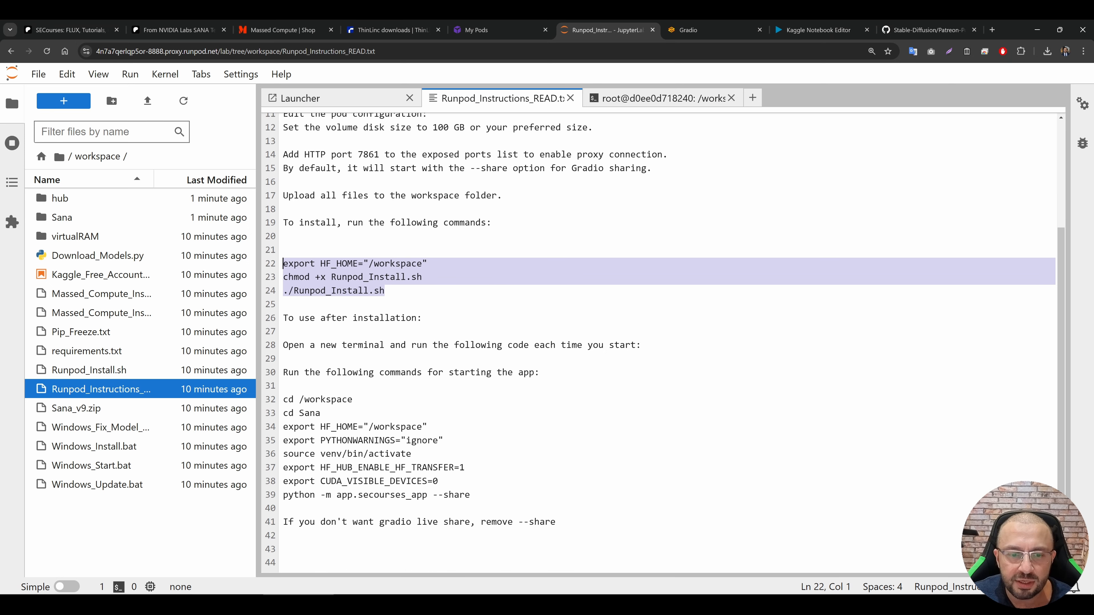
left_click_drag(469, 494, 279, 399)
key("ctrl+c")
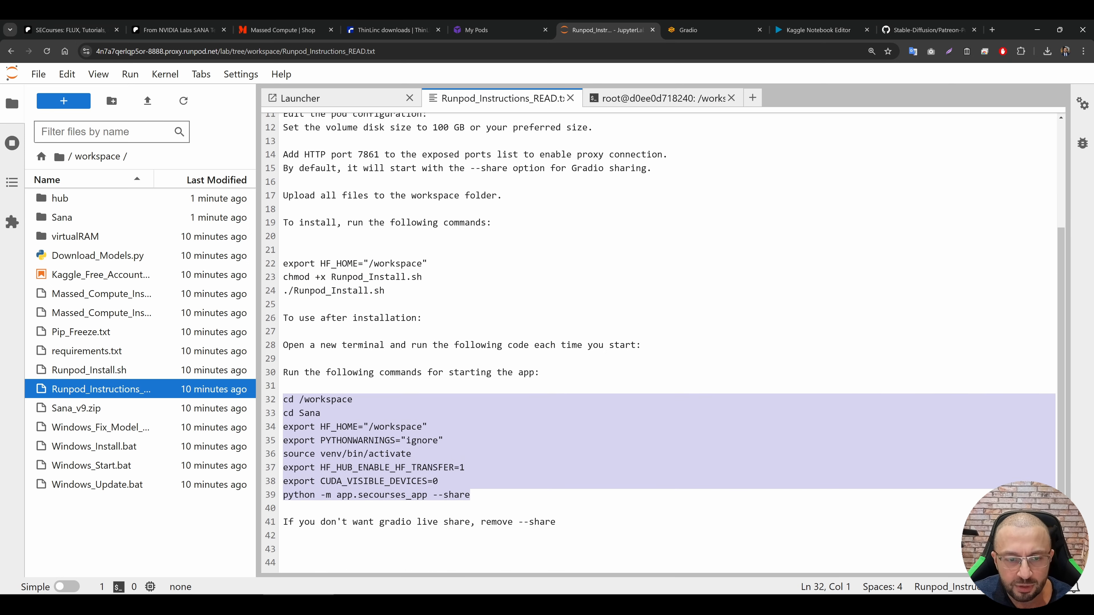
Step: Launch the Sana app with Gradio sharing by running the copied start commands in a second new terminal
left_click(65, 103)
left_click(388, 519)
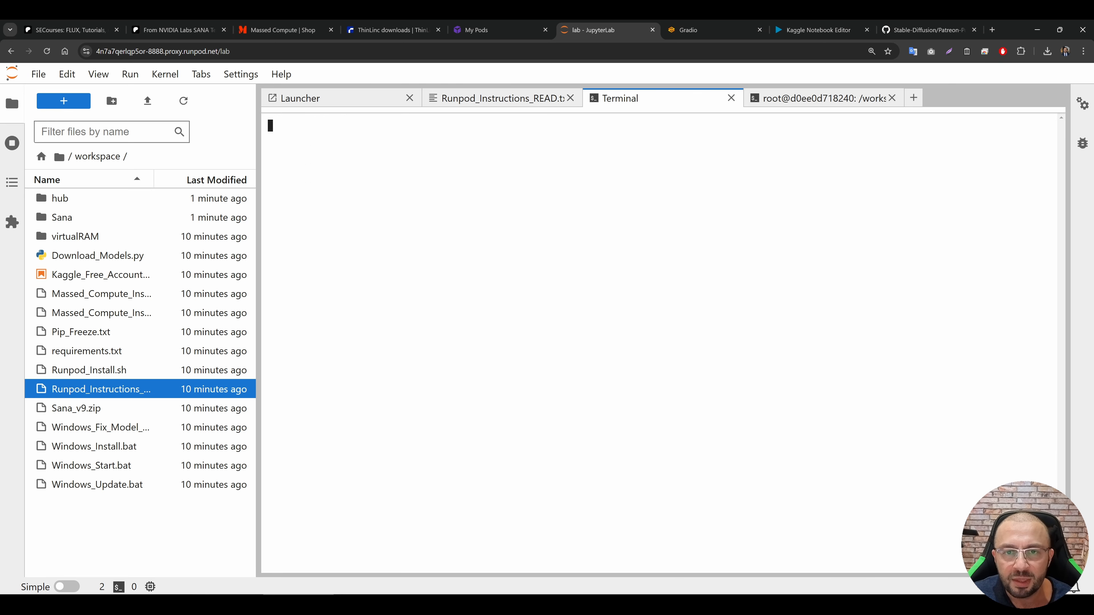
key("ctrl+v")
key("Return")
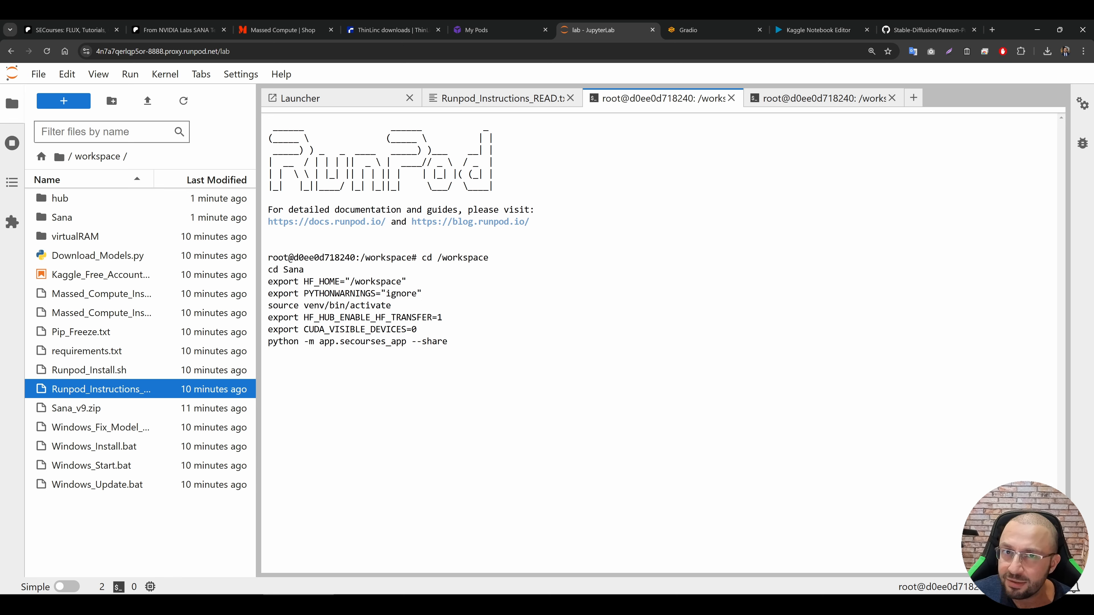
key("ctrl+shift+Tab")
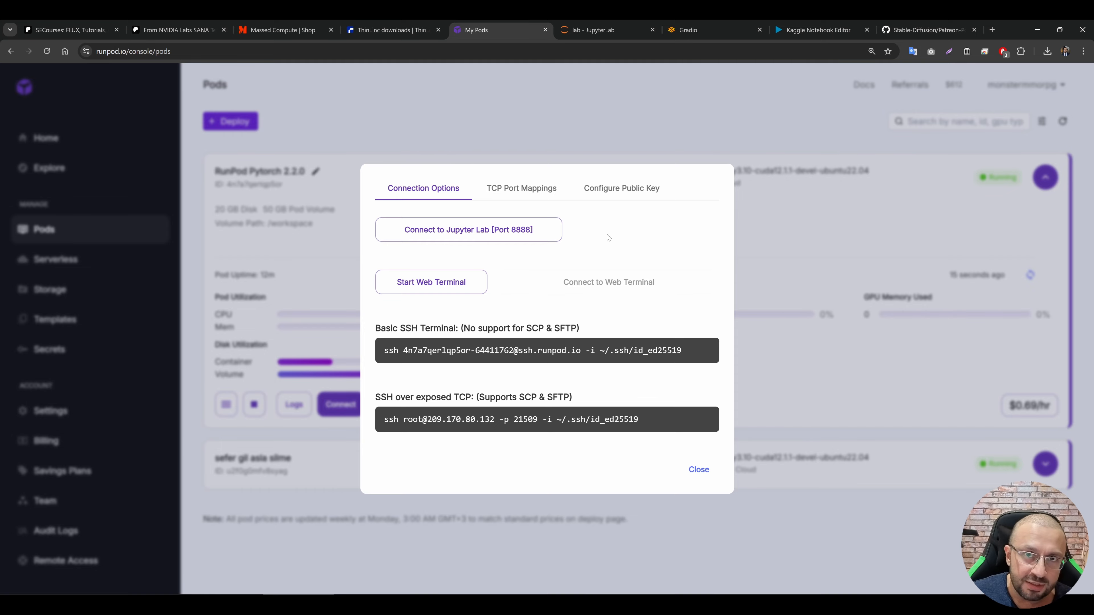
left_click(600, 21)
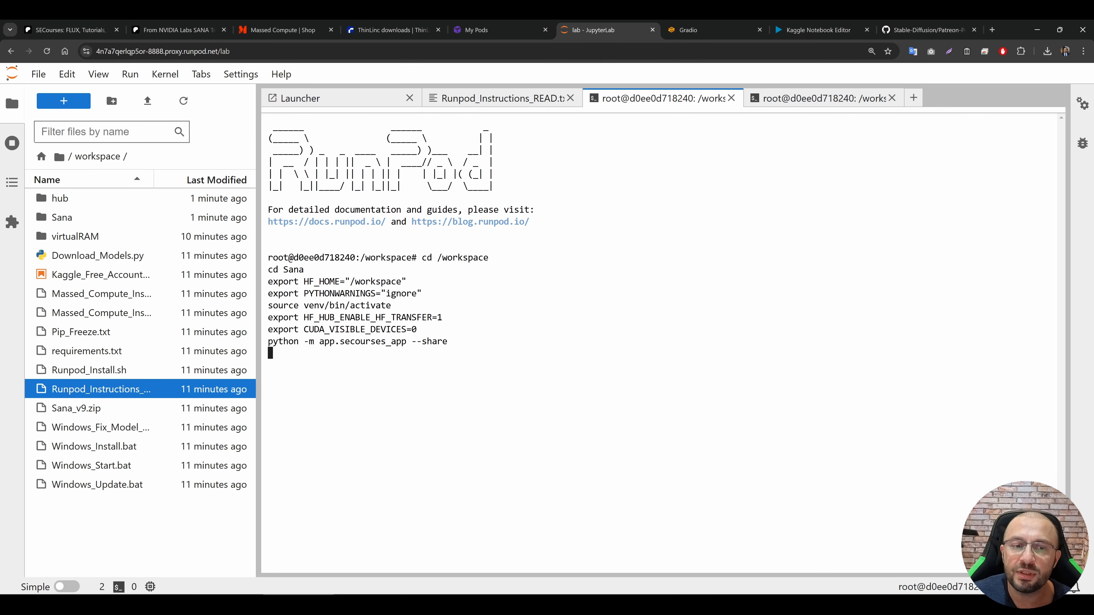
left_click(493, 21)
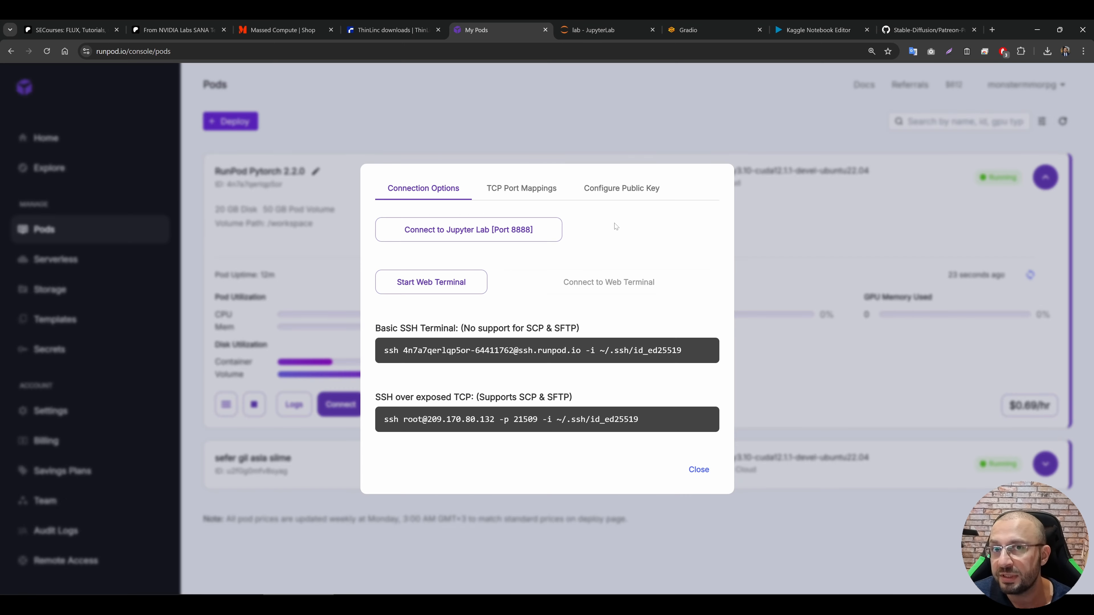
left_click(610, 22)
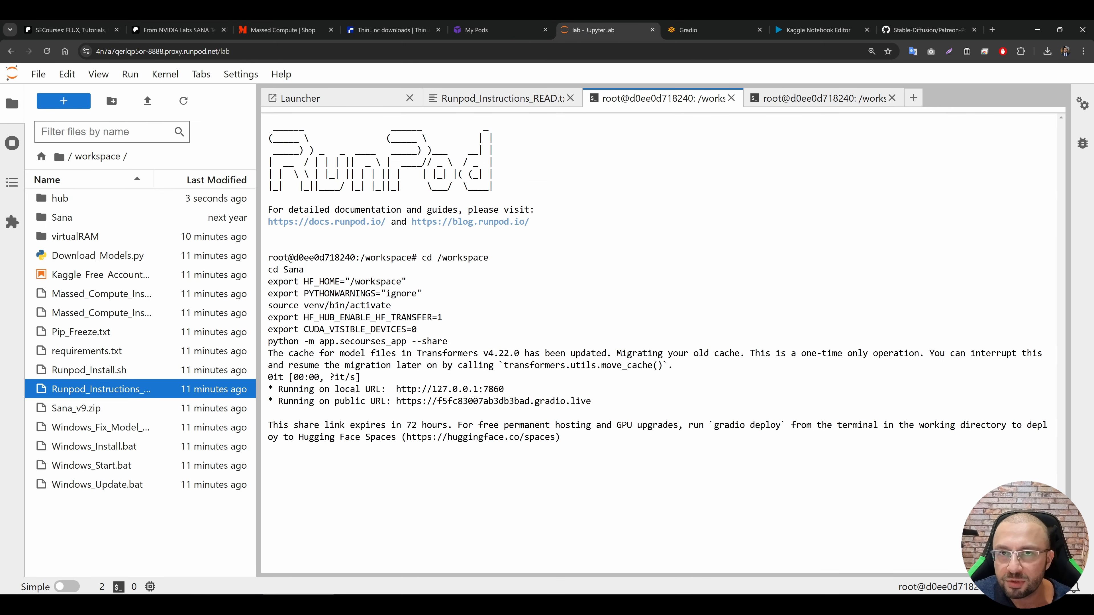
Step: Open the app's public gradio.live URL from the terminal output and select the Sana 2K (2048x2048) model
left_click(557, 402)
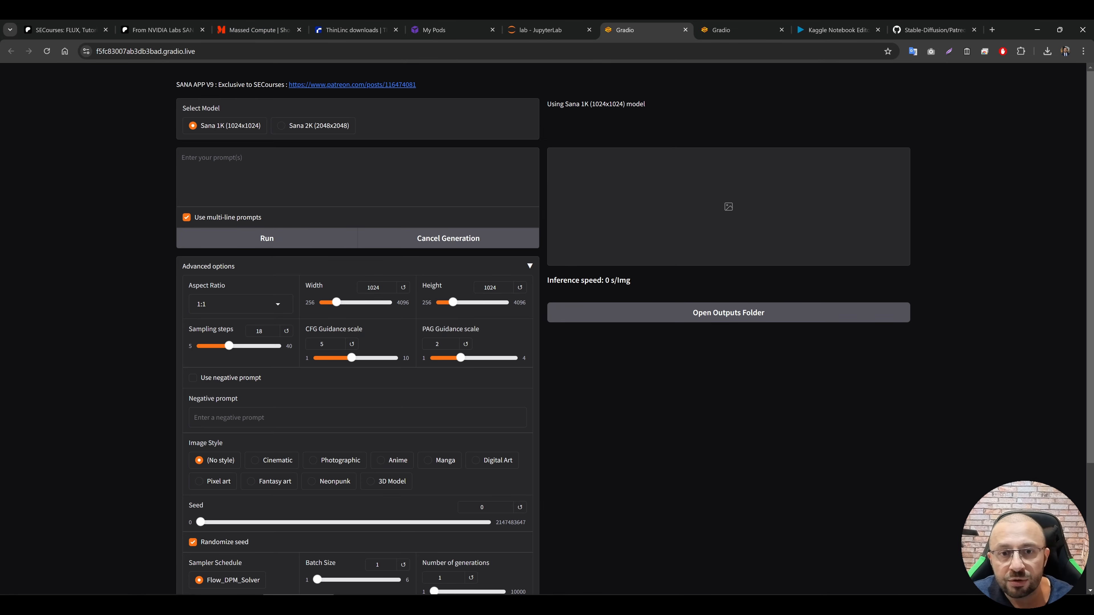
key("ctrl+plus")
key("ctrl+plus")
key("ctrl+plus")
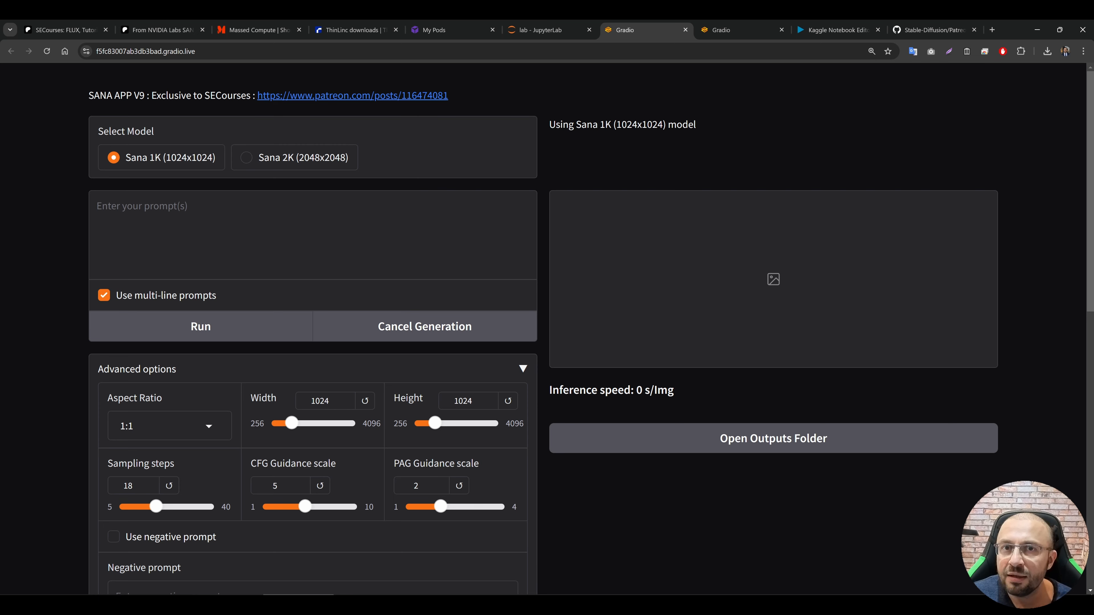
left_click(294, 159)
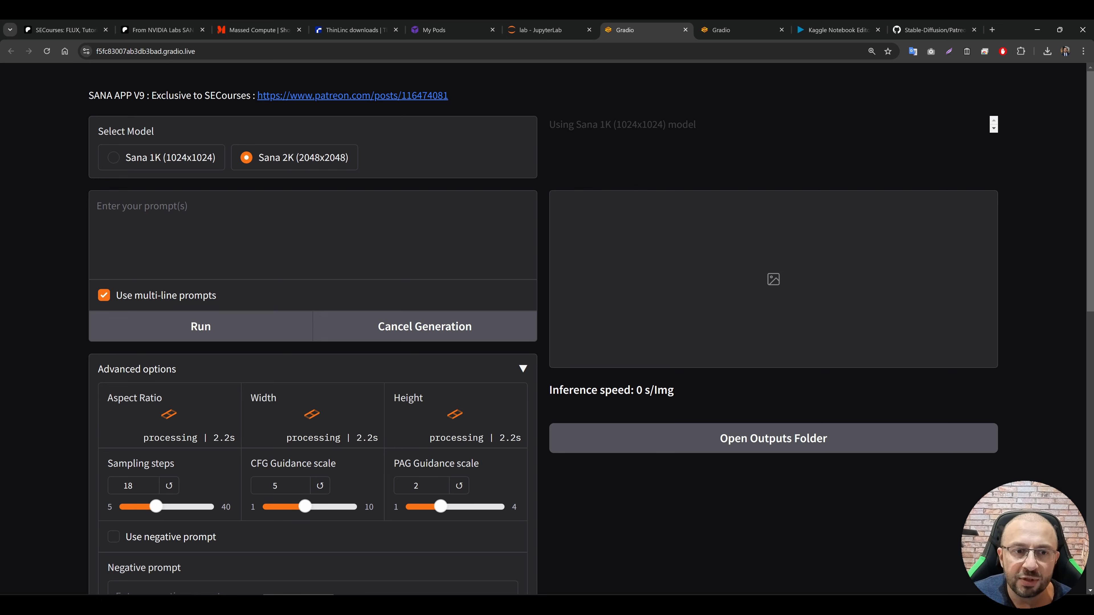
Step: Monitor the model download and loading progress in the JupyterLab terminal, and return to the Sana app page
left_click(544, 29)
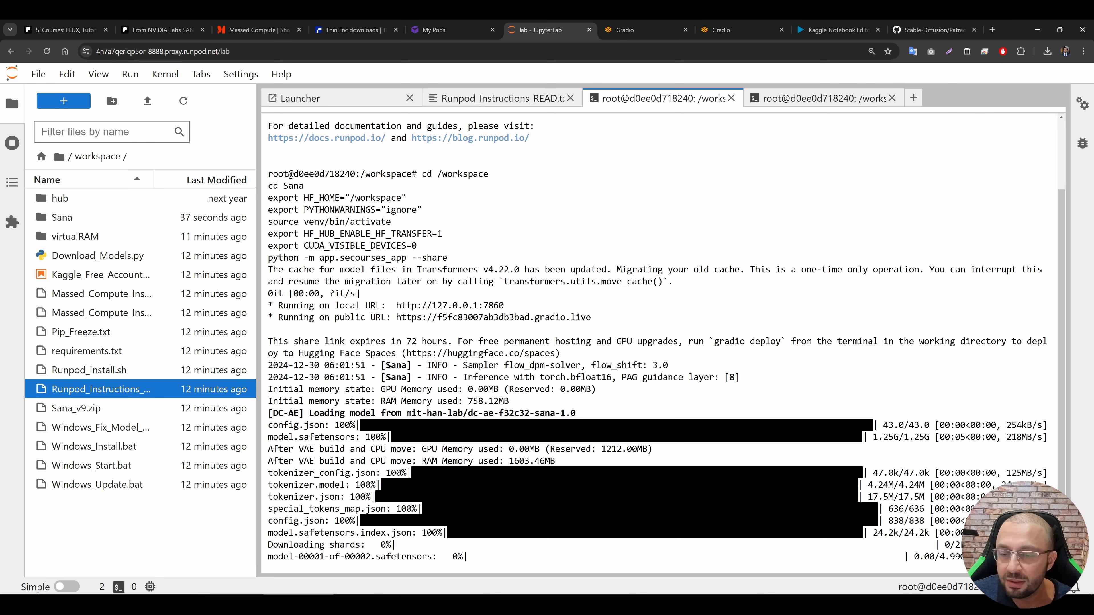
key("ctrl+minus")
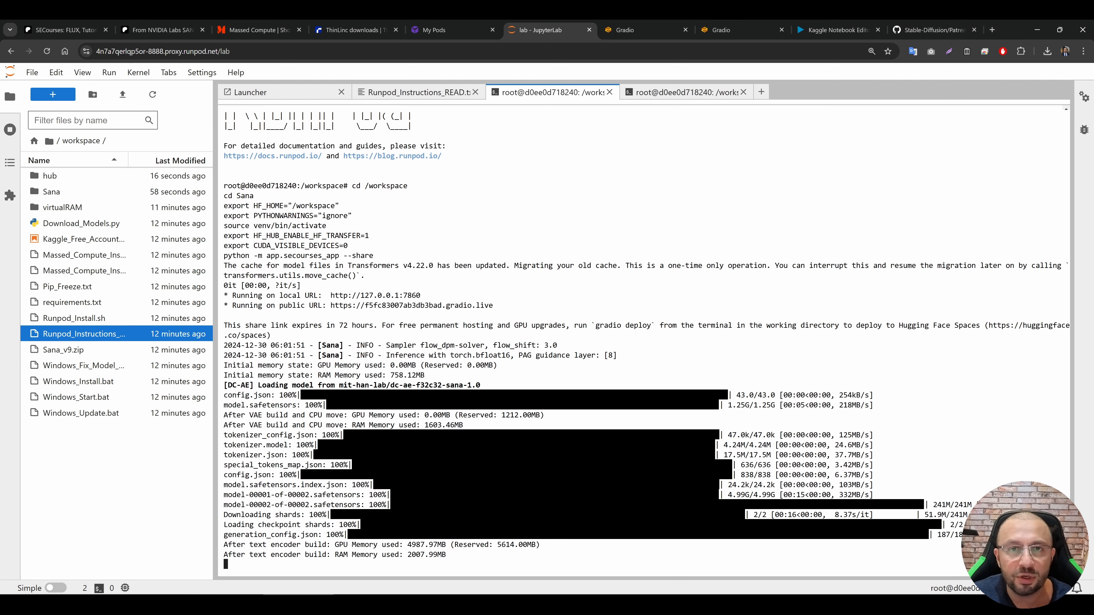
key("ctrl+plus")
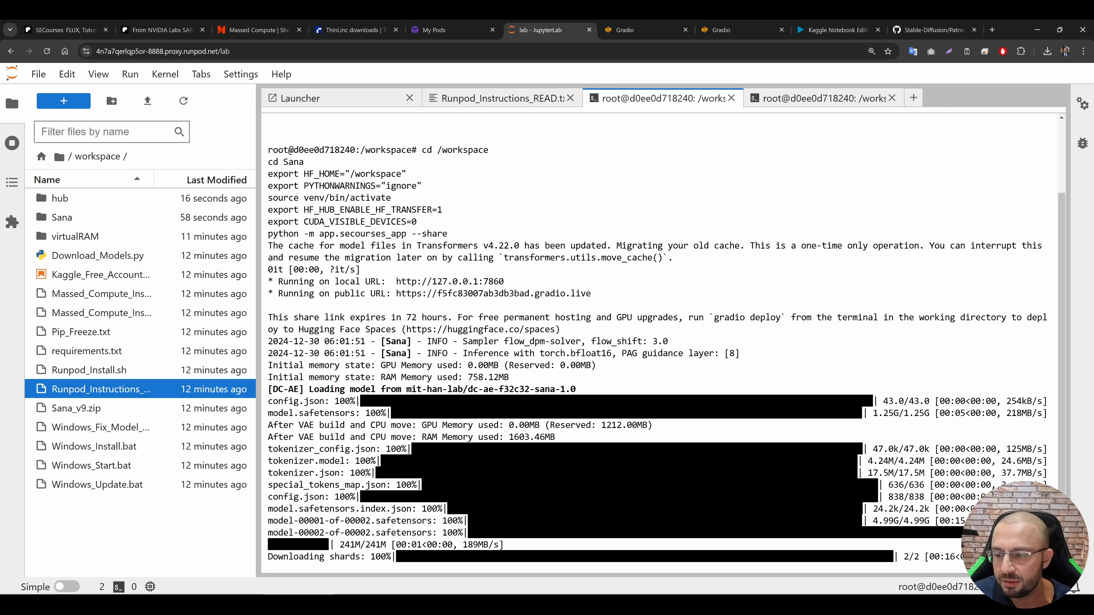
left_click(638, 24)
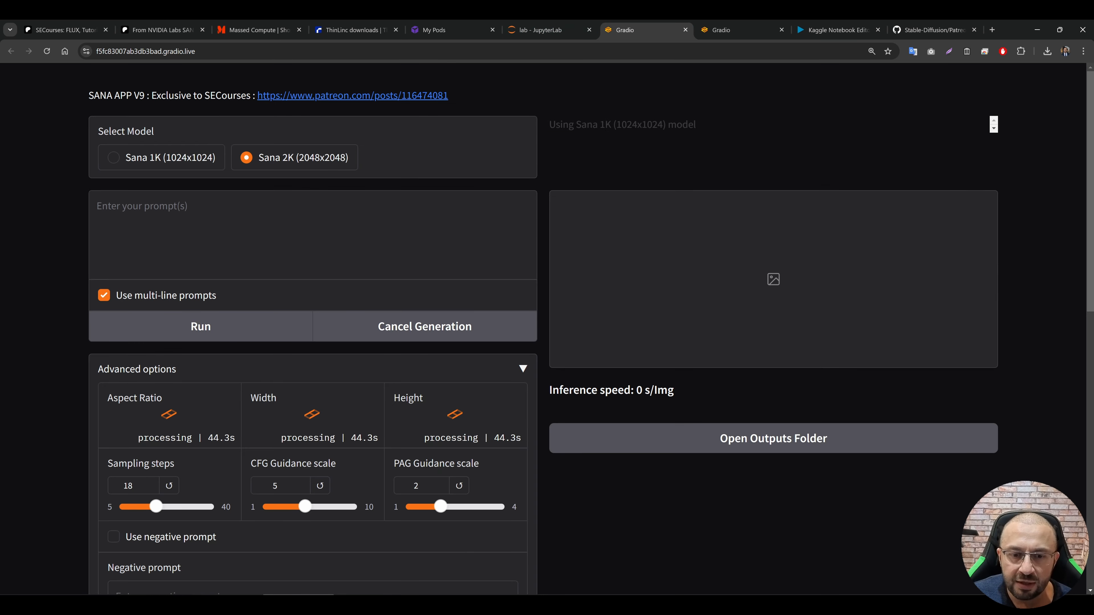
left_click(534, 23)
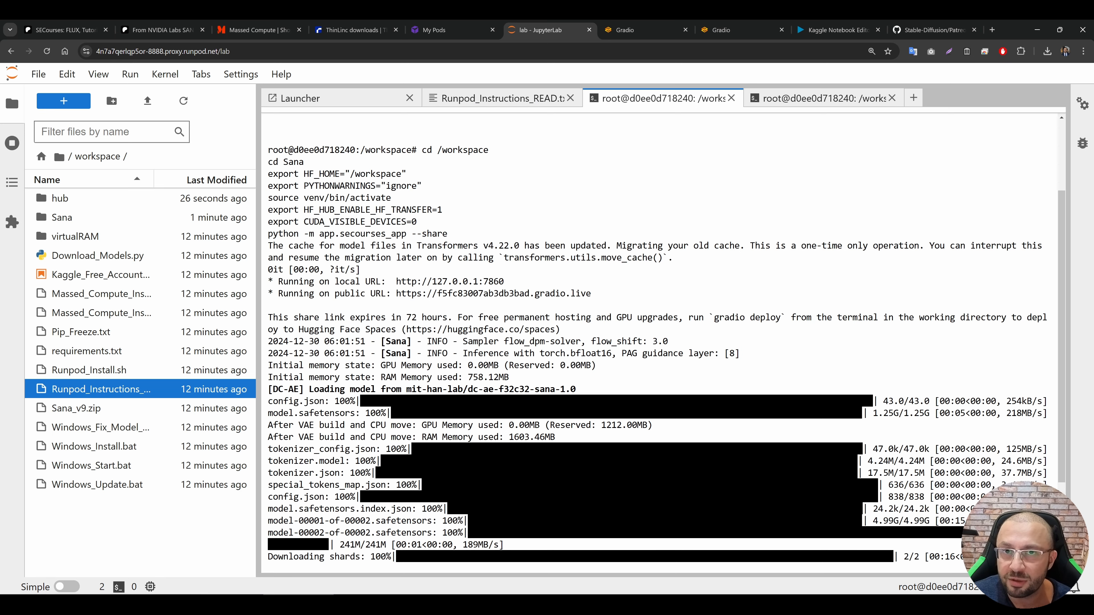
left_click(637, 25)
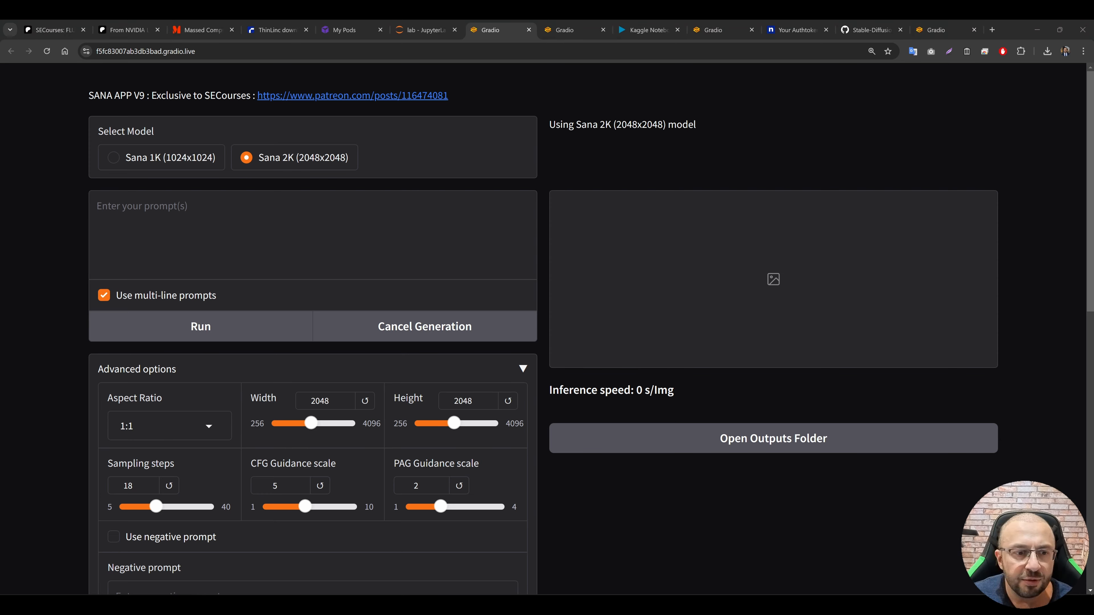
Step: Enter the prompt "car" in the Sana app and run the image generation
type("car")
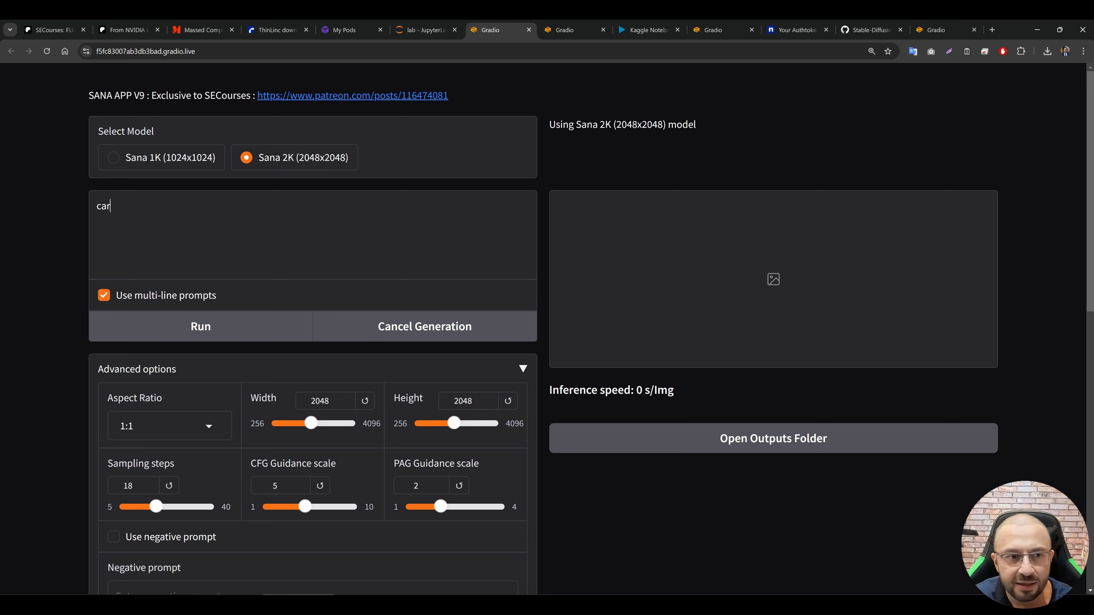
scroll(345, 389, "down", 5)
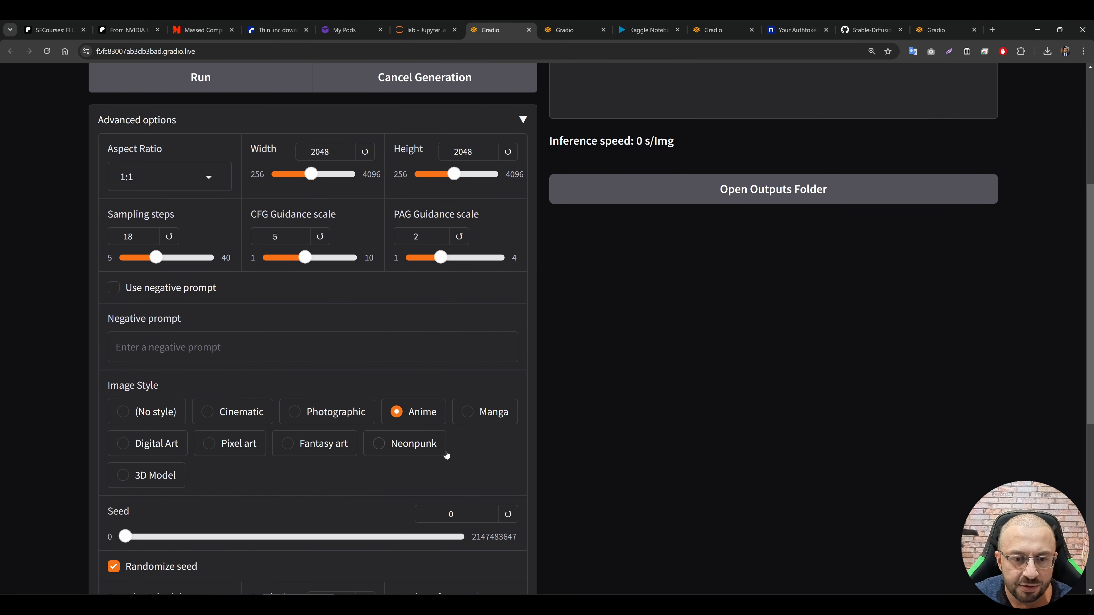
scroll(335, 368, "up", 5)
left_click(238, 332)
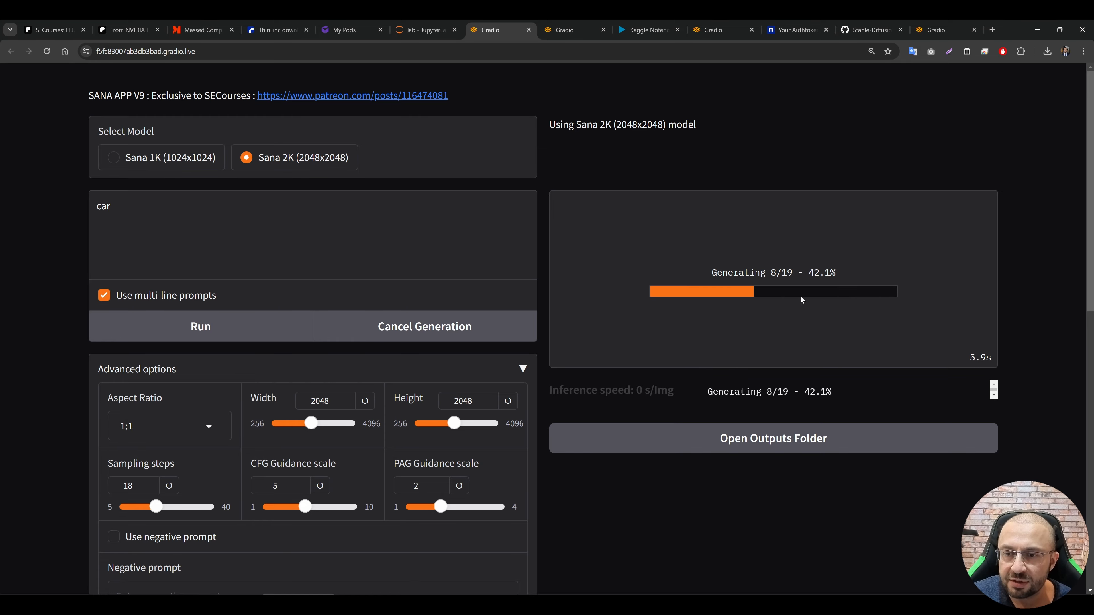
Step: Check the generation progress and memory usage log in the JupyterLab terminal, shrinking the page zoom to fit more output
left_click(422, 29)
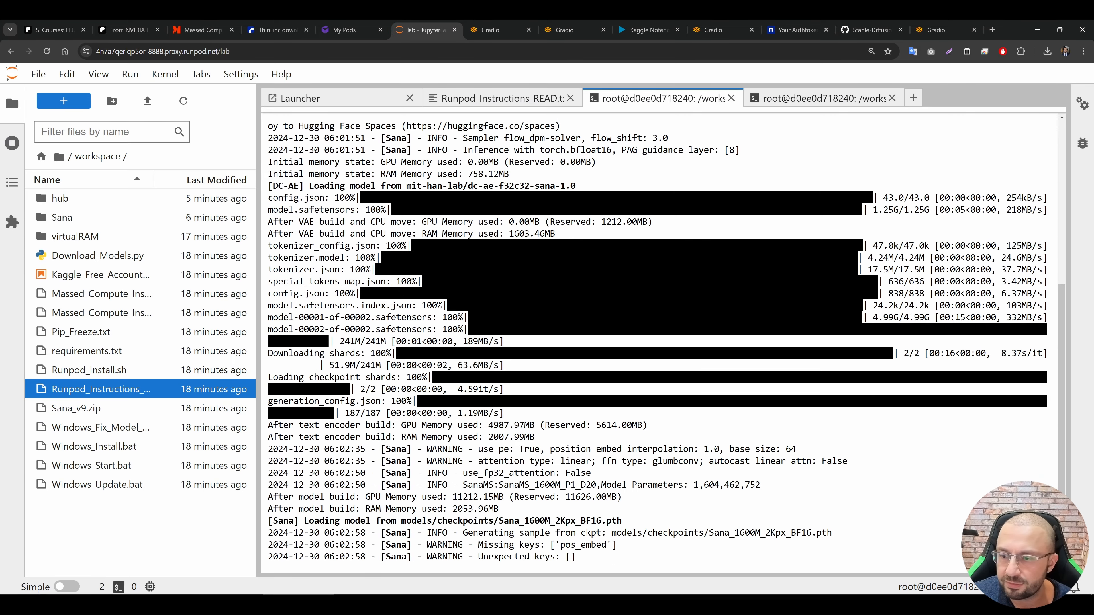
key("ctrl+minus")
key("ctrl+minus")
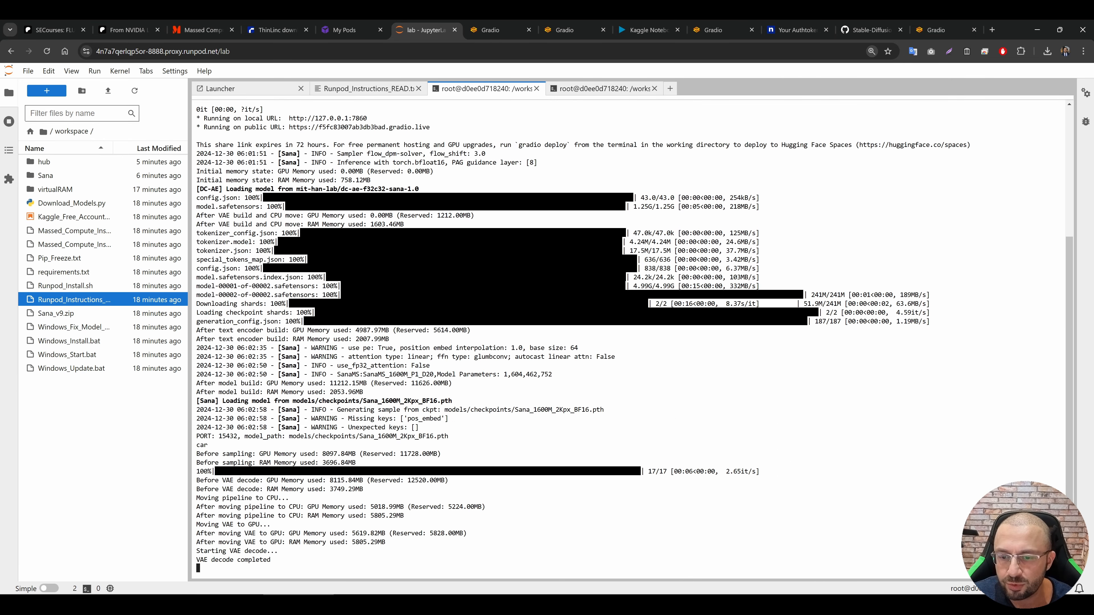
Step: Return to the Sana app page, open the generated car image and download it
left_click(482, 26)
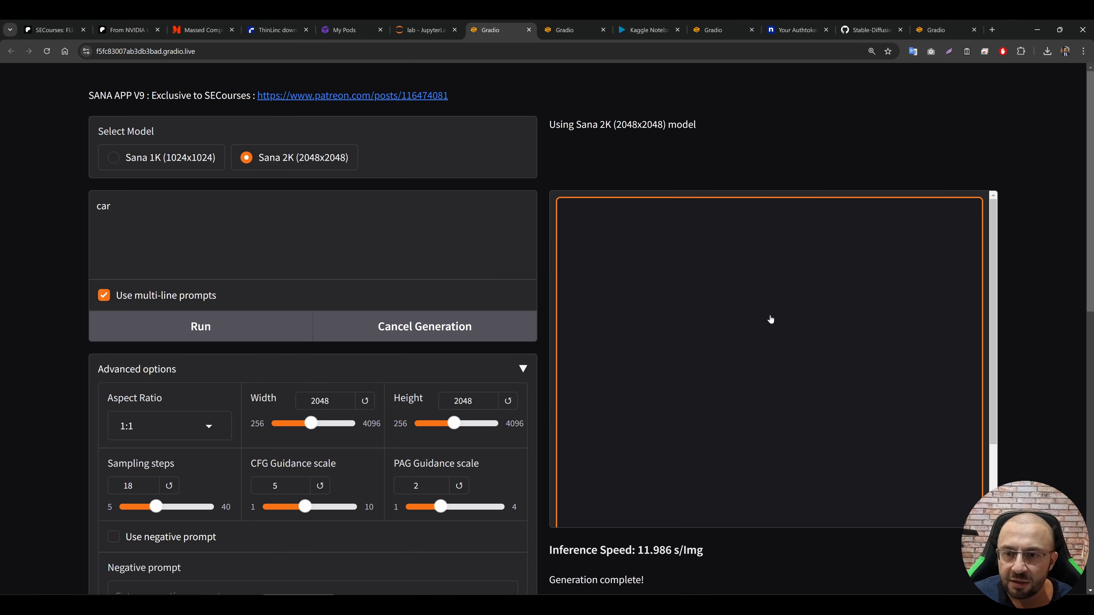
left_click(723, 383)
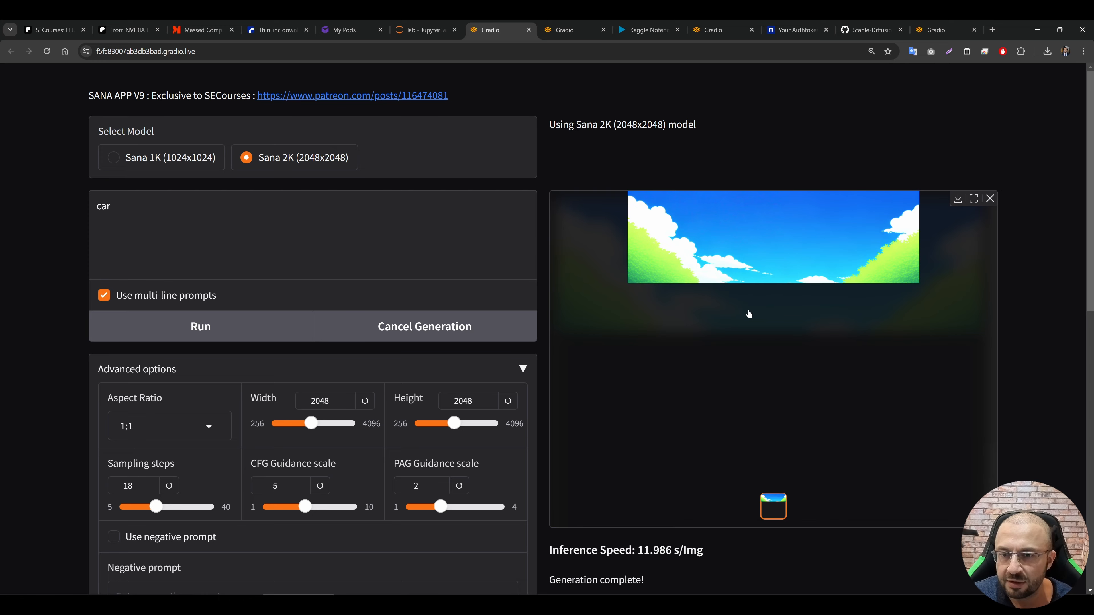
left_click(956, 201)
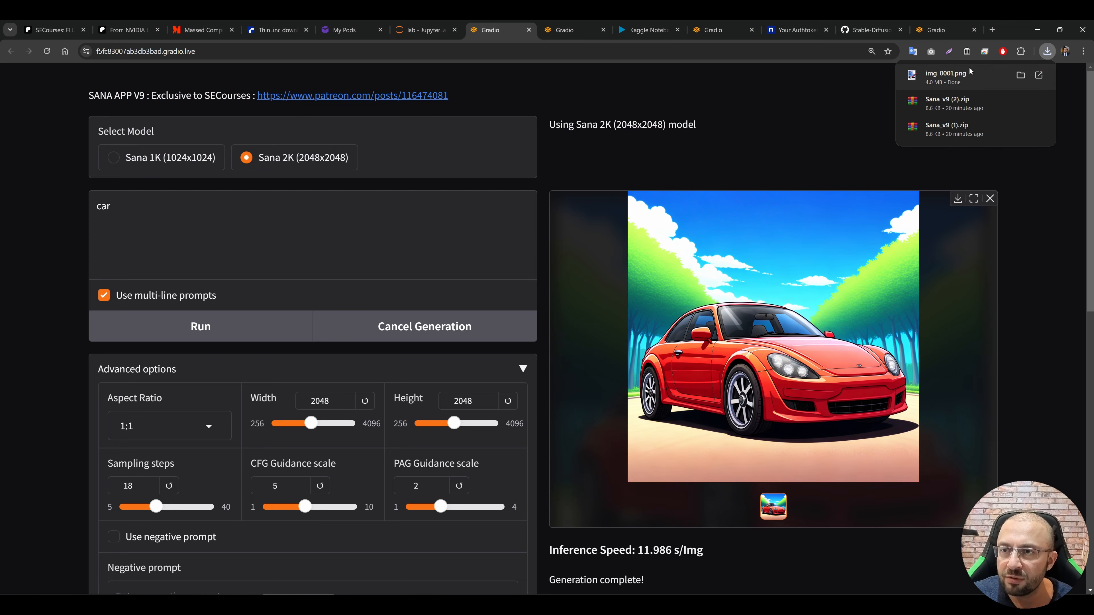
Step: Open the Sana folder in the JupyterLab file browser, widen the file list and enlarge the page zoom to 175%
left_click(400, 28)
left_click(78, 173)
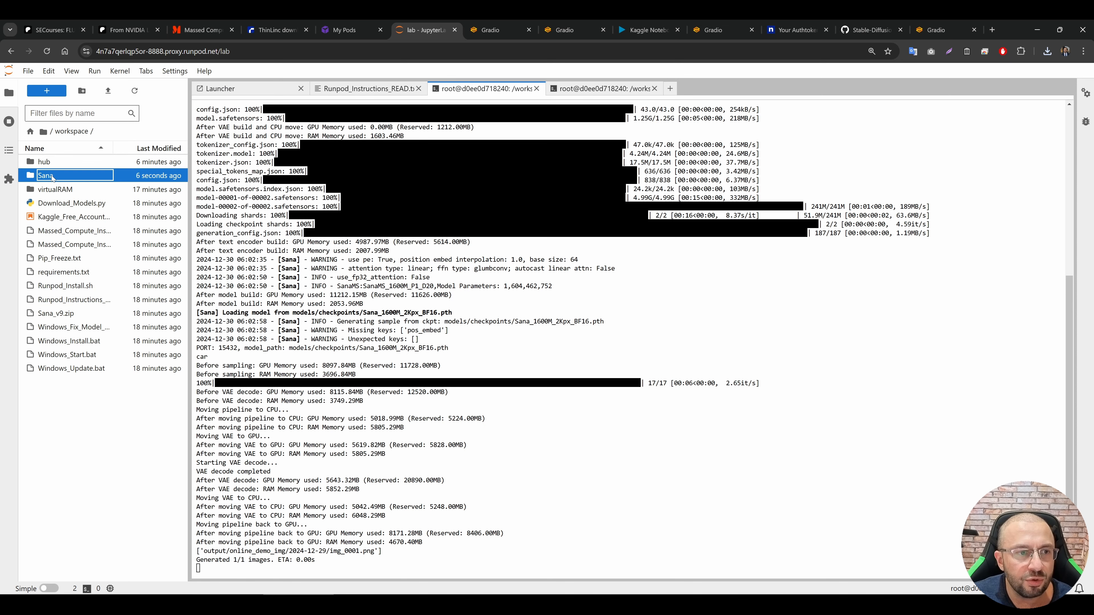
left_click_drag(189, 175, 281, 176)
key("ctrl+plus")
key("ctrl+plus")
key("ctrl+plus")
Step: Download the 2024-12-29 folder inside output/online_demo_img as an archive
double_click(112, 319)
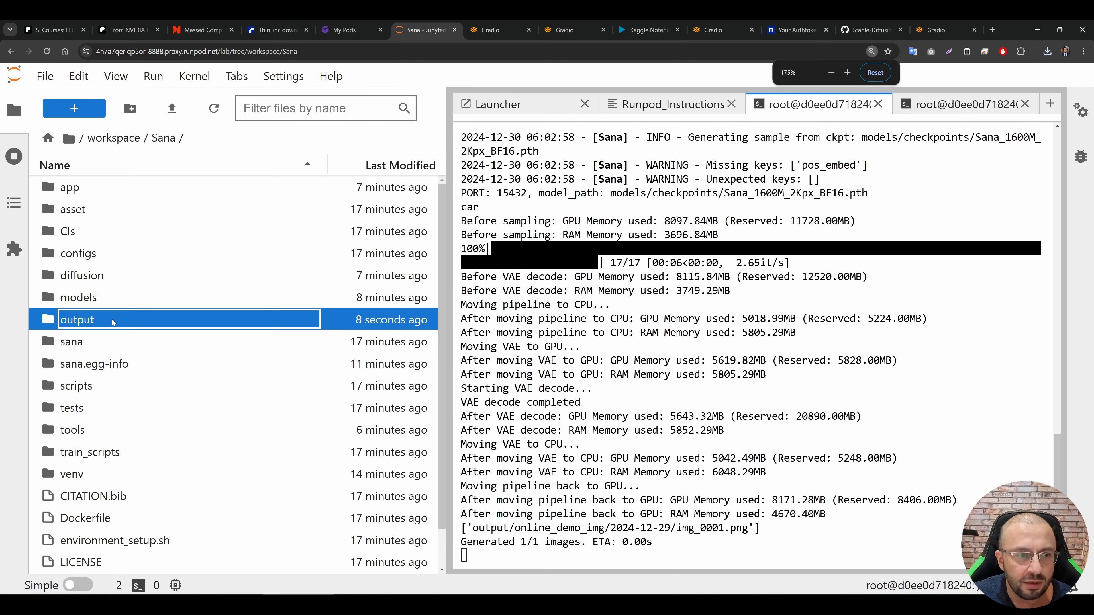
double_click(105, 191)
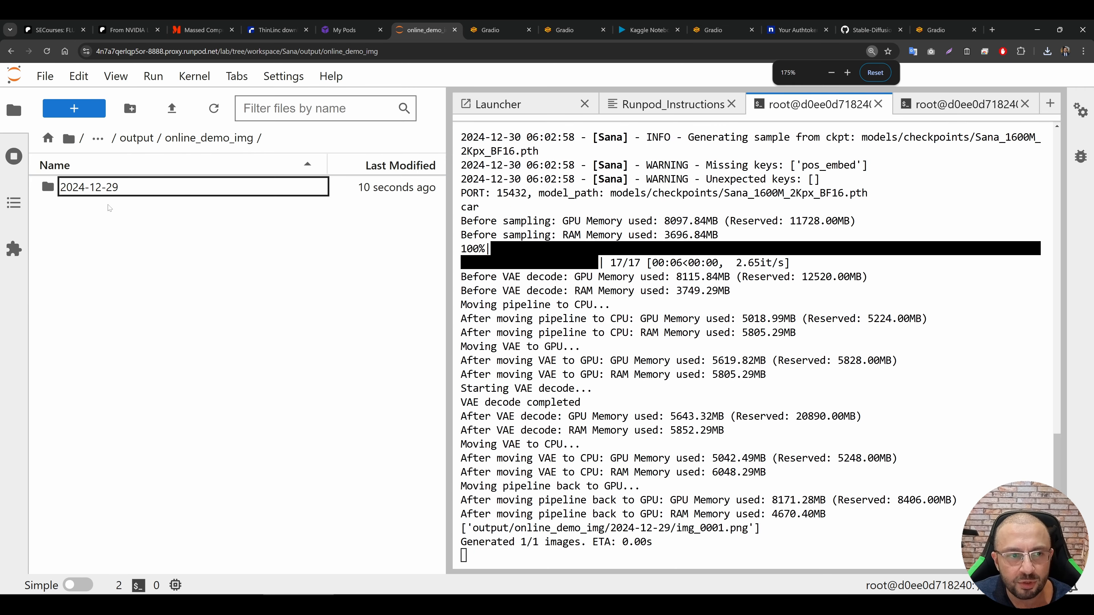
right_click(79, 187)
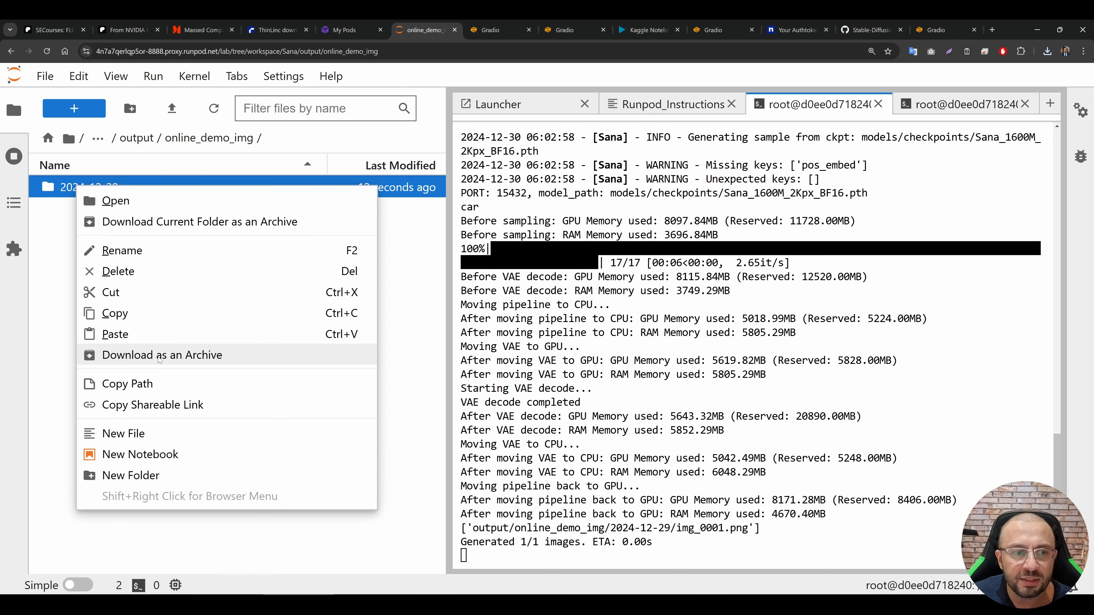
left_click(159, 359)
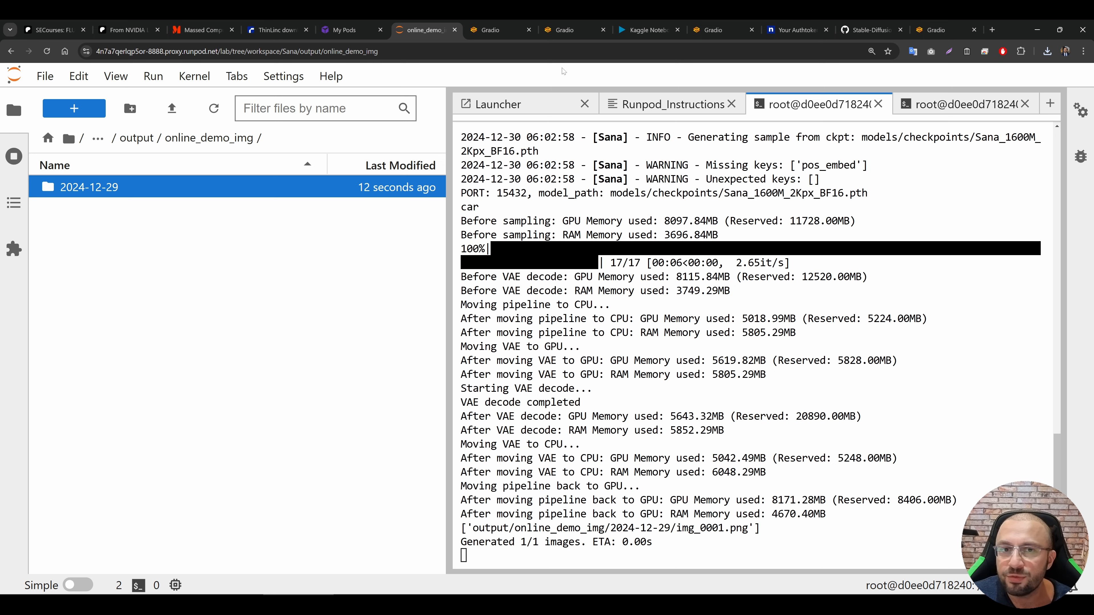
Step: Stop the RunPod Pytorch 2.2.0 pod on the RunPod Pods page, then open and cancel its termination prompt
left_click(495, 30)
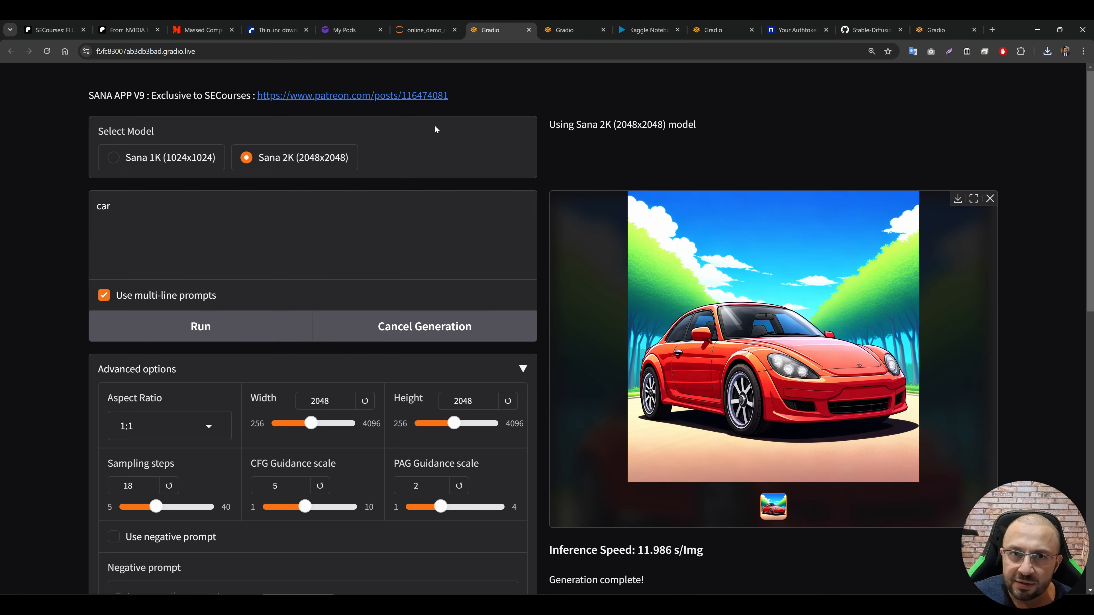
left_click(350, 20)
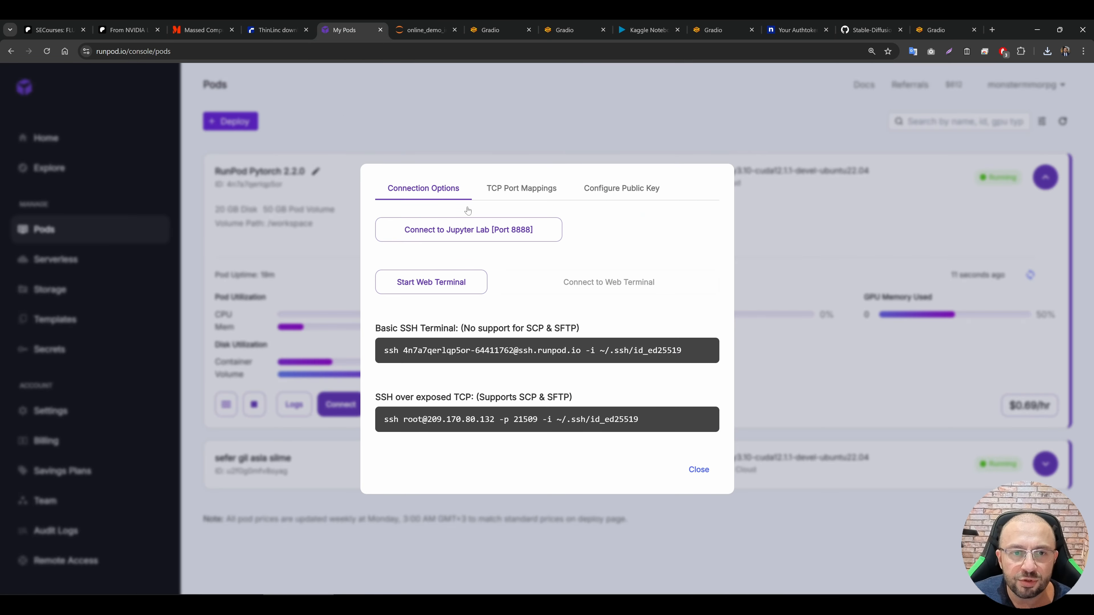
left_click(448, 119)
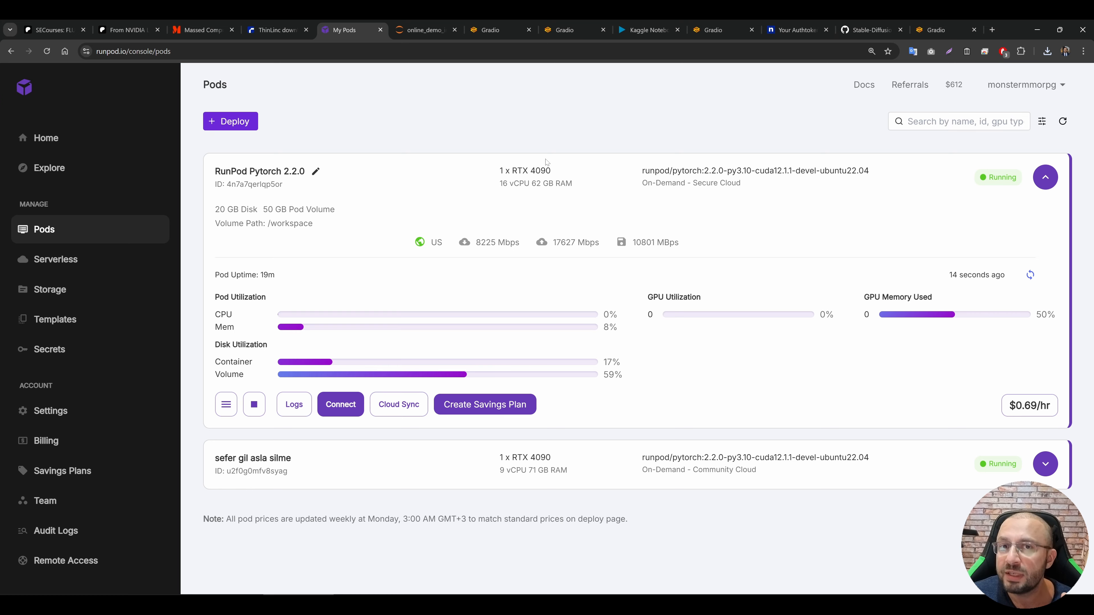
left_click(254, 404)
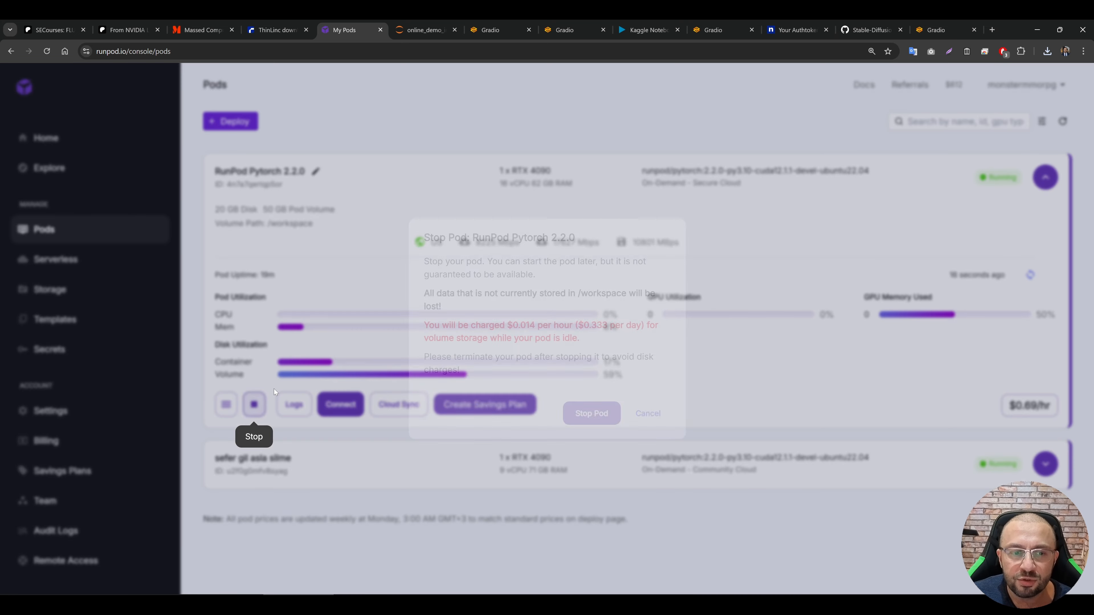
left_click(589, 414)
left_click(651, 187)
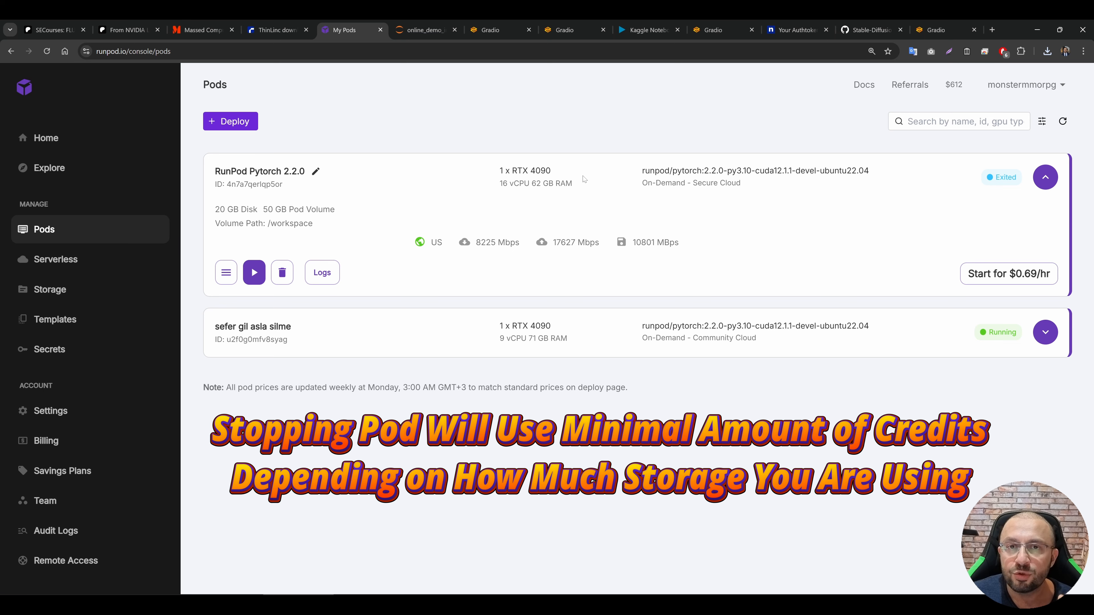
left_click(282, 273)
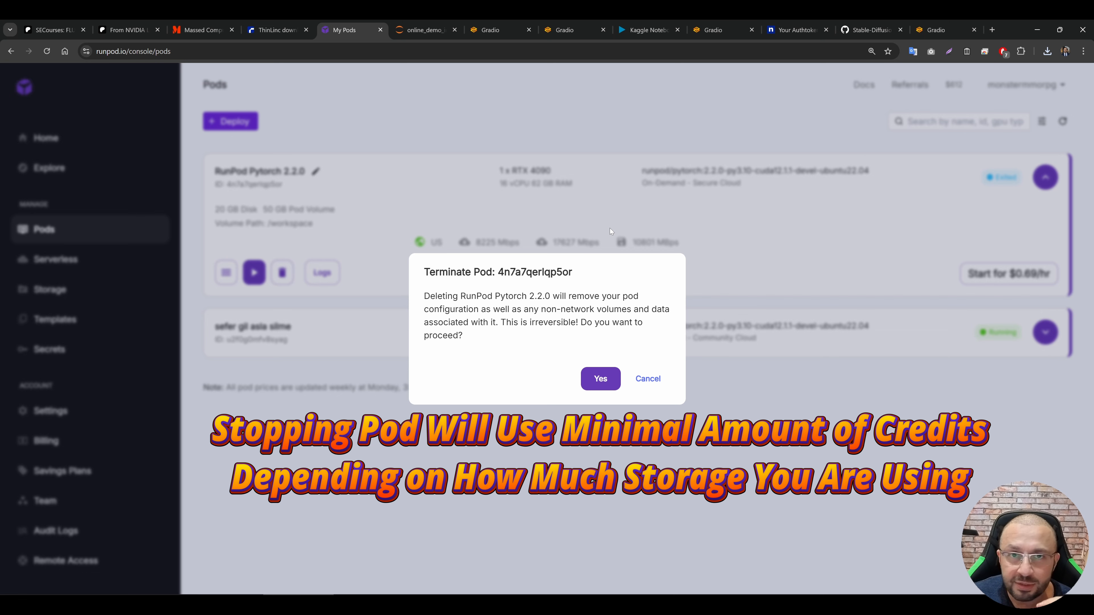
left_click(648, 379)
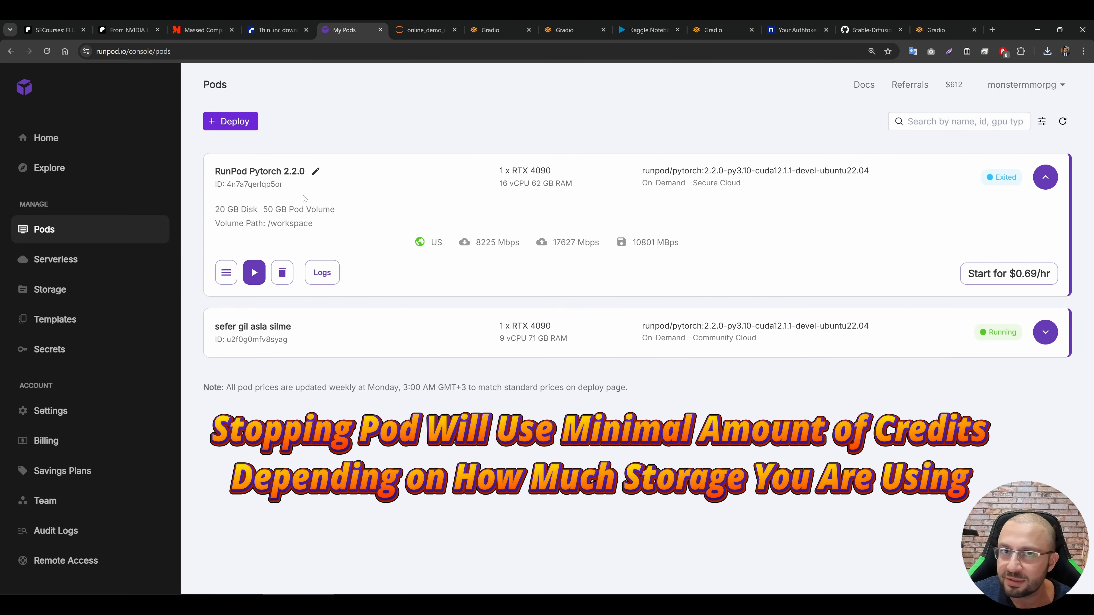
Step: Review the app start commands, cd /workspace through python -m app.secourses_app --share, in the Runpod instructions file
left_click(420, 30)
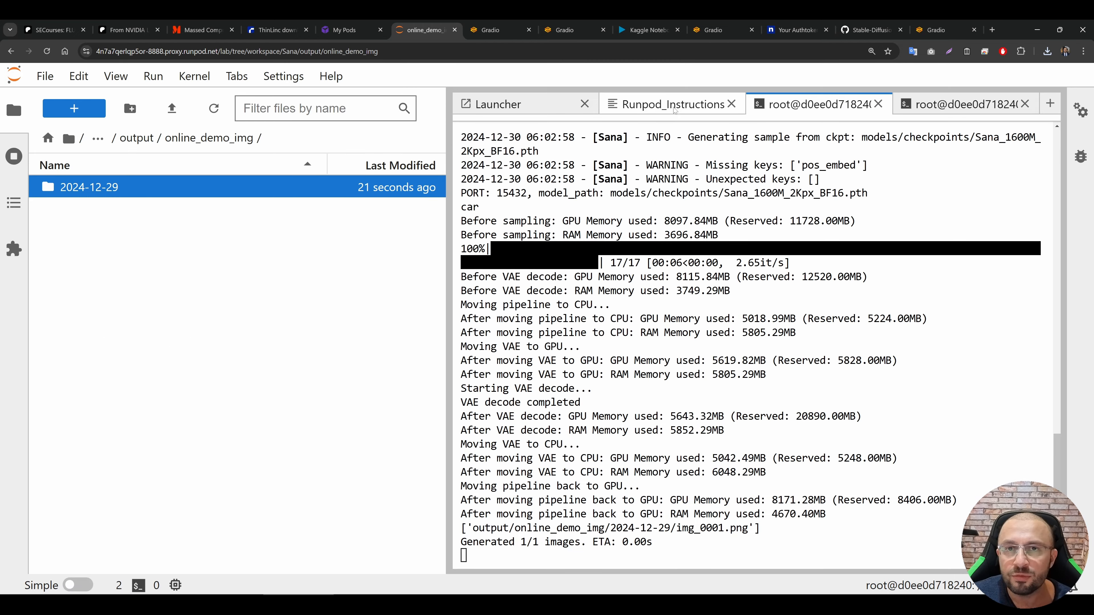
left_click(673, 107)
scroll(732, 456, "down", 3)
left_click(727, 448)
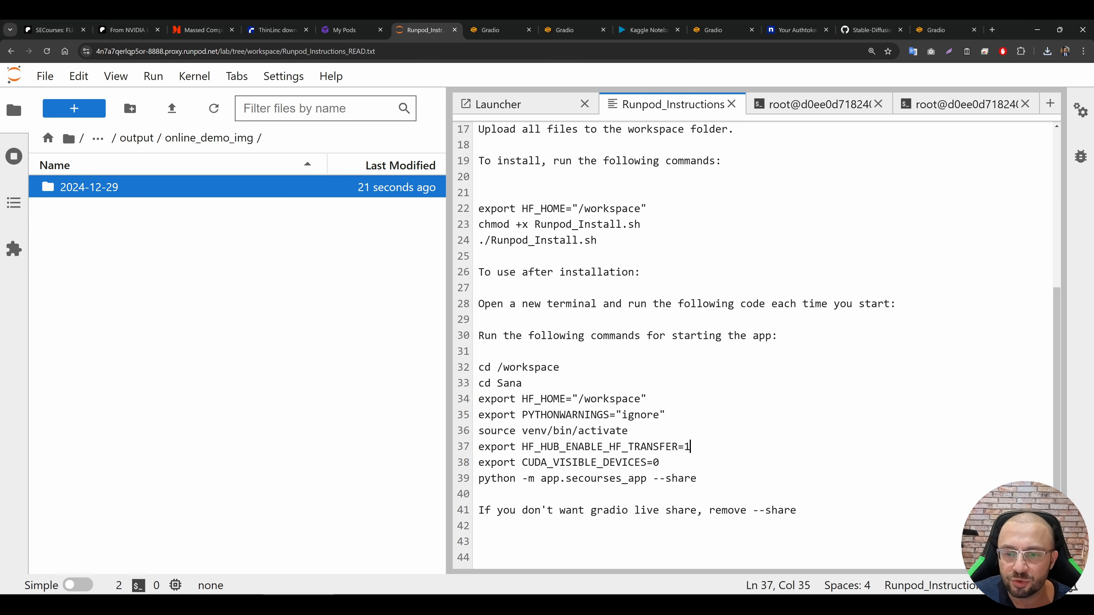
left_click_drag(711, 479, 467, 374)
Step: Terminate the stopped RunPod Pytorch 2.2.0 pod on the RunPod Pods page and confirm the deletion
key("ctrl+shift+Tab")
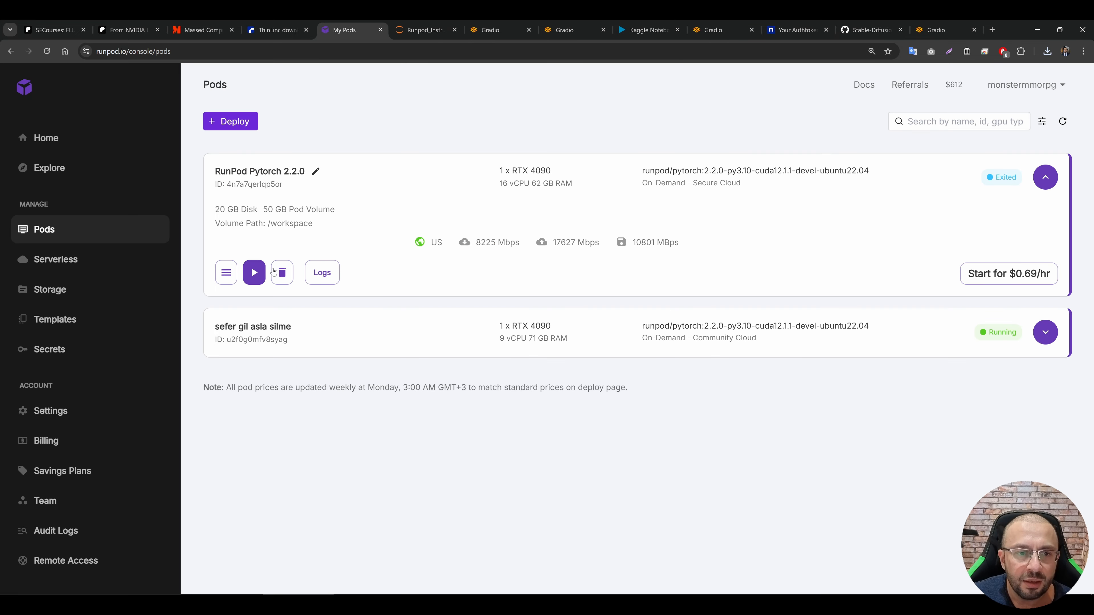
left_click(282, 271)
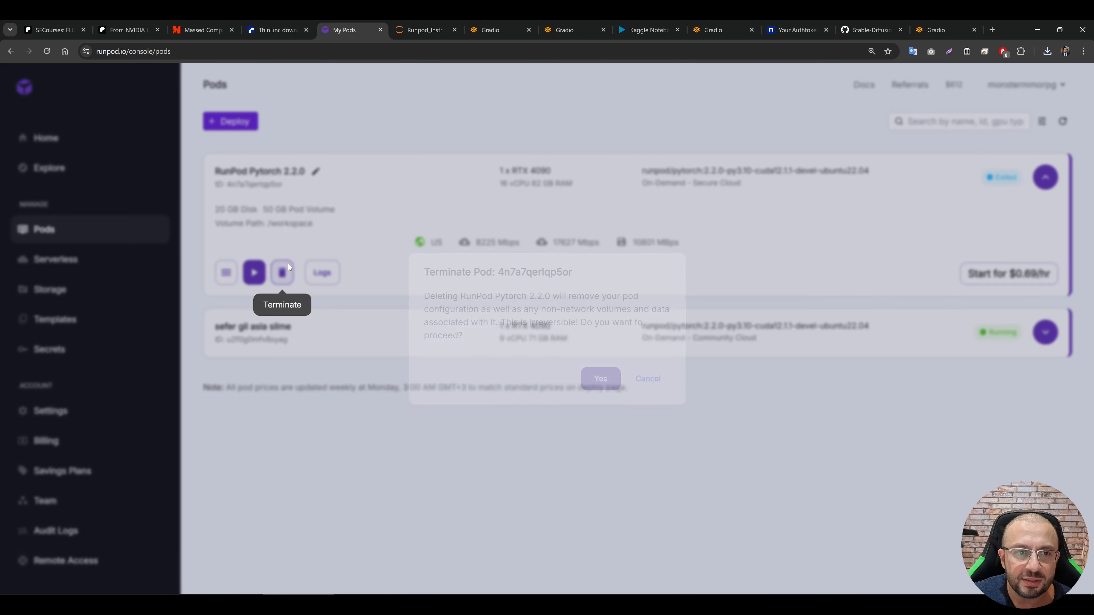
left_click(602, 381)
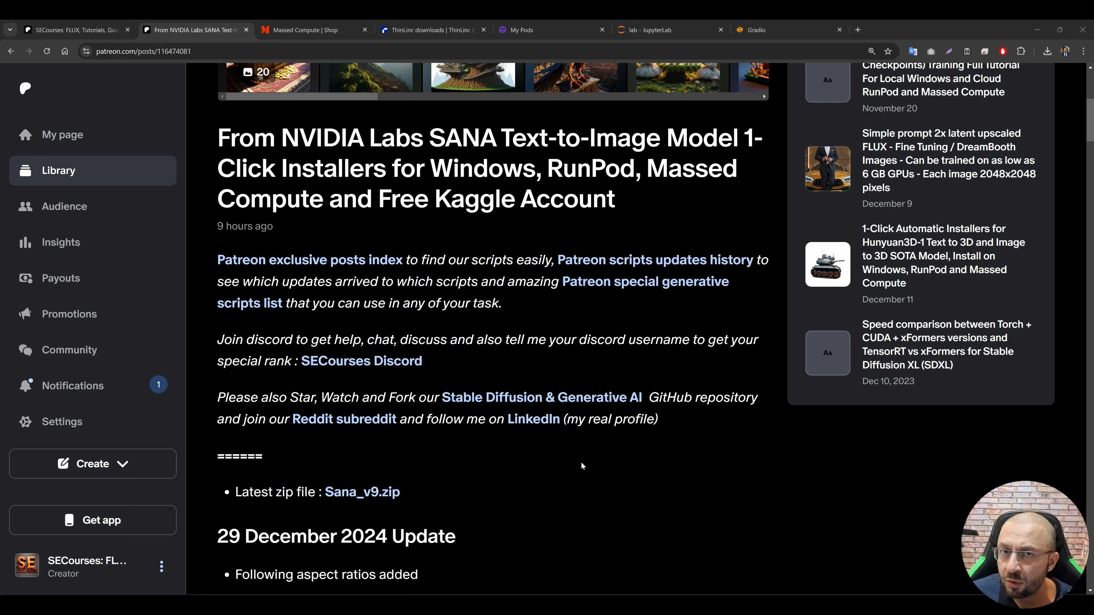
Step: Read the Patreon SANA post's update notes, requirements and Windows, Massed Compute, RunPod and Kaggle instructions down to the attachments
scroll(582, 461, "down", 2)
scroll(571, 408, "down", 5)
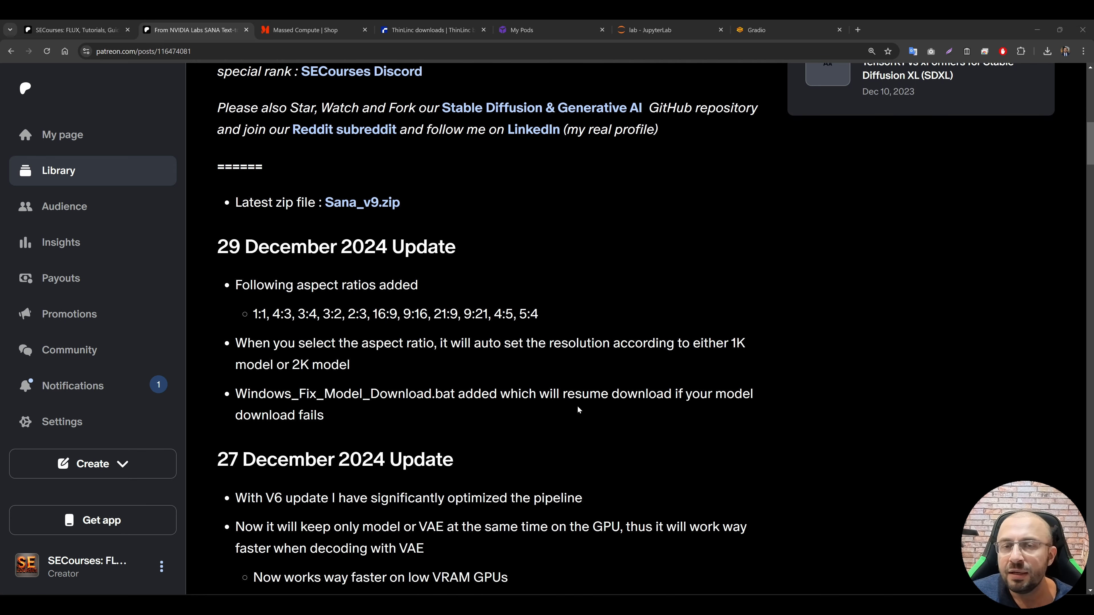
scroll(601, 393, "down", 12)
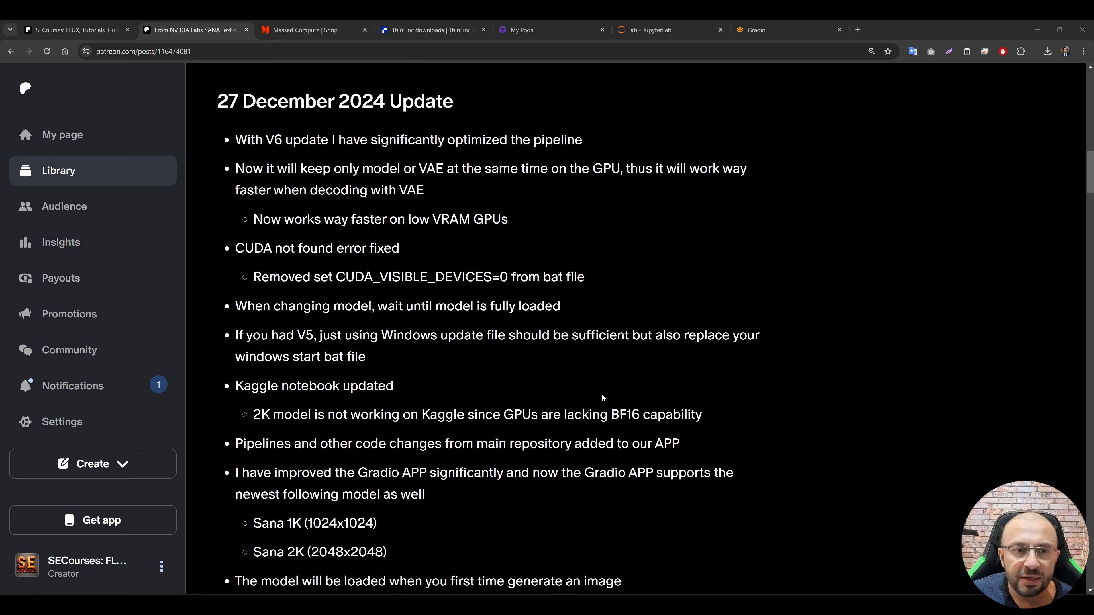
scroll(596, 393, "down", 6)
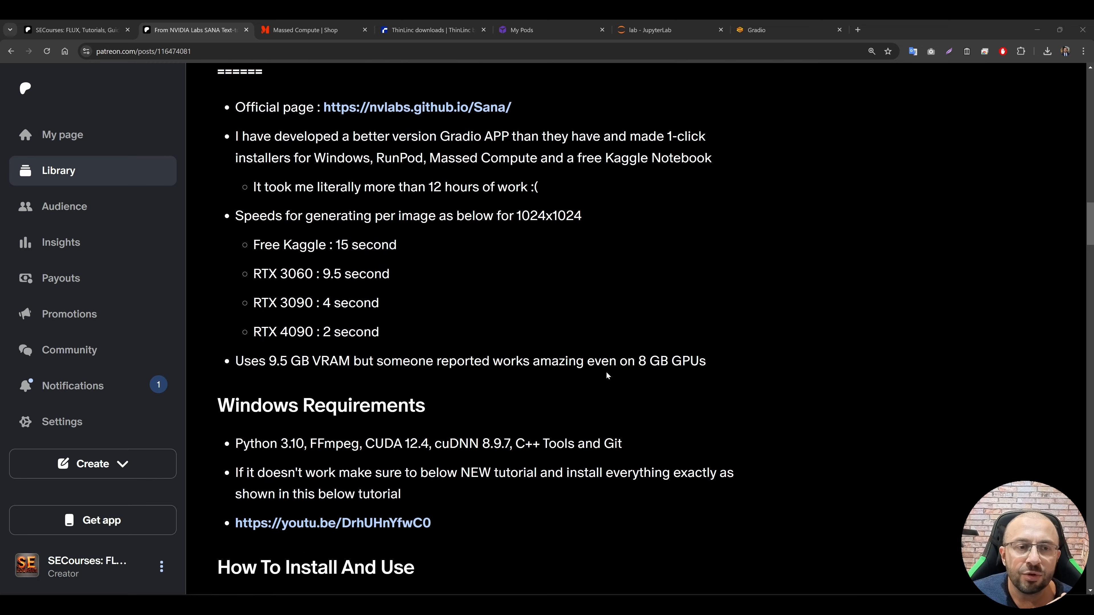
scroll(635, 328, "down", 3)
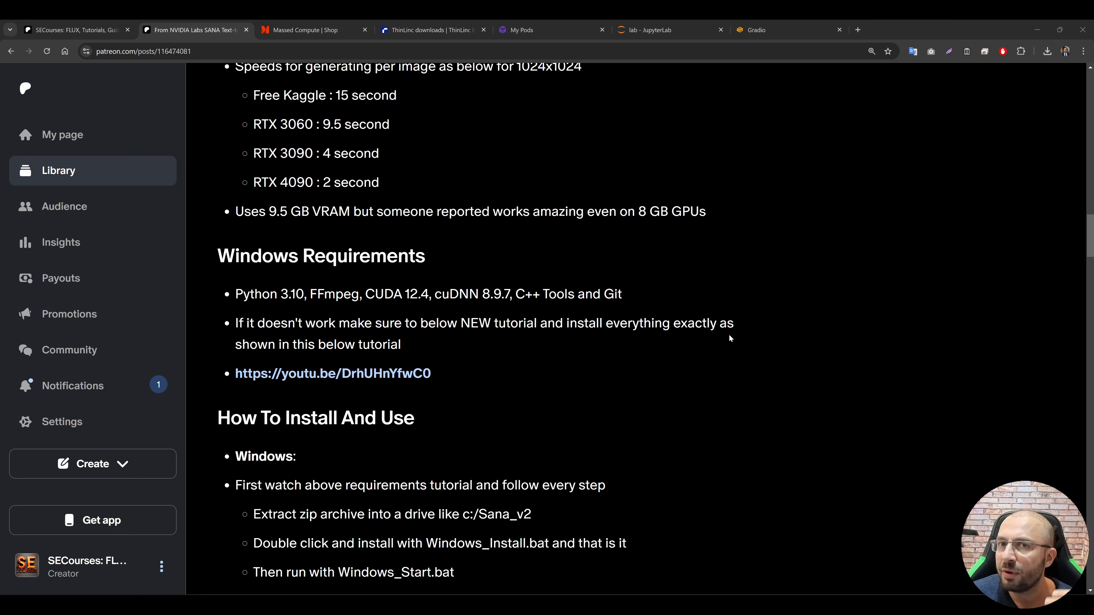
scroll(731, 336, "down", 4)
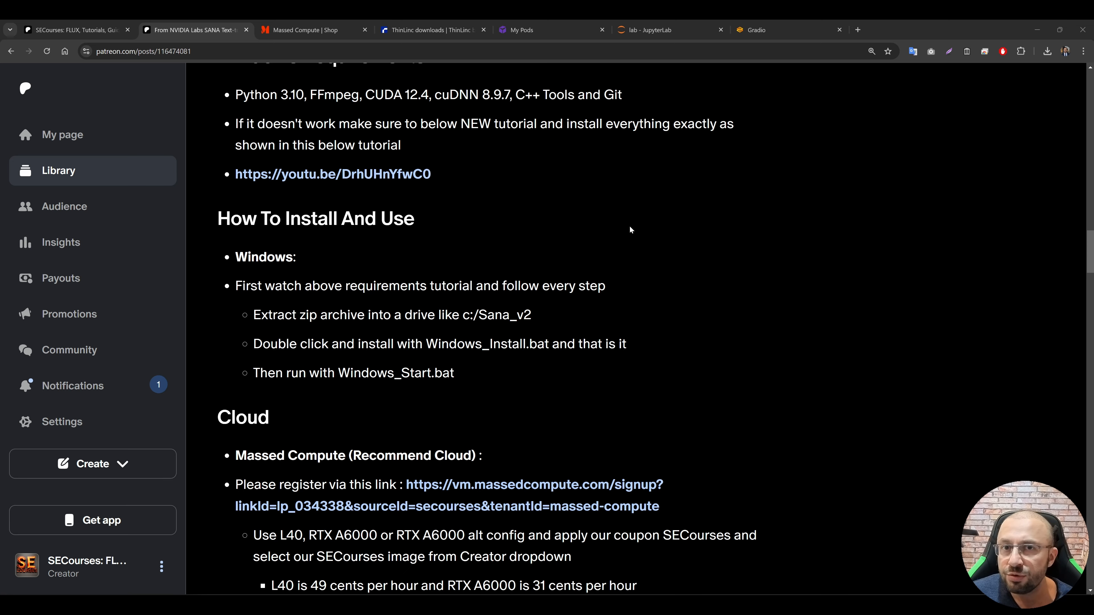
scroll(780, 270, "down", 2)
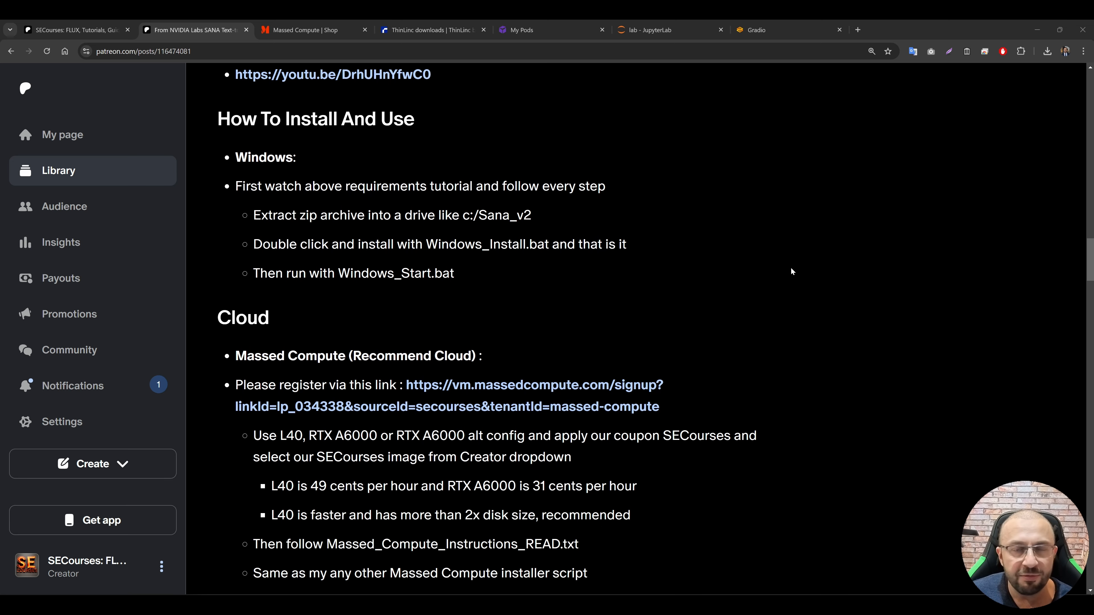
scroll(770, 269, "down", 9)
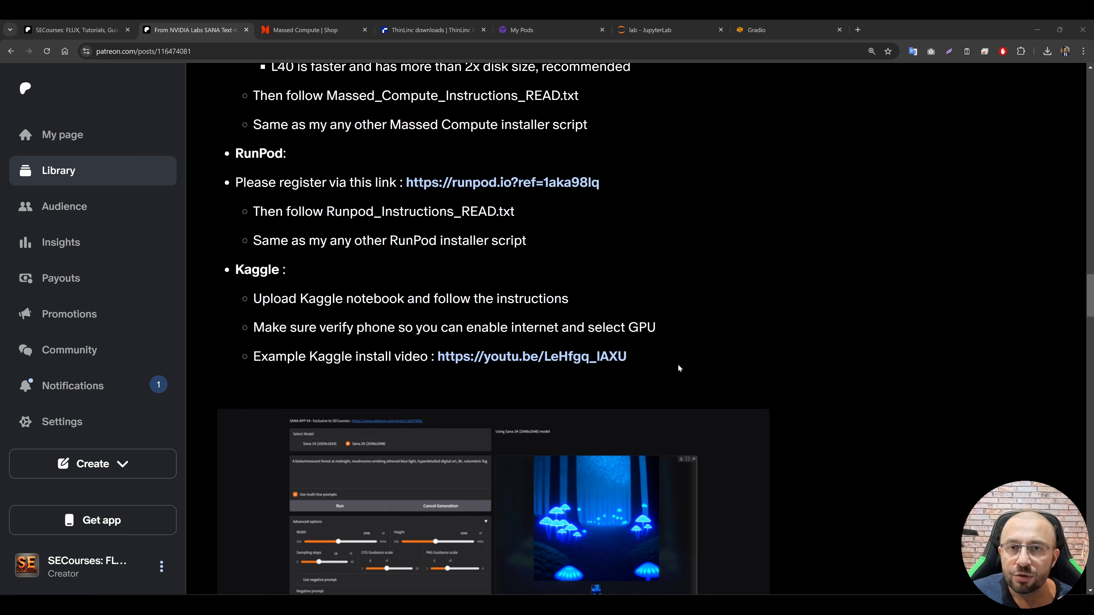
scroll(678, 364, "down", 12)
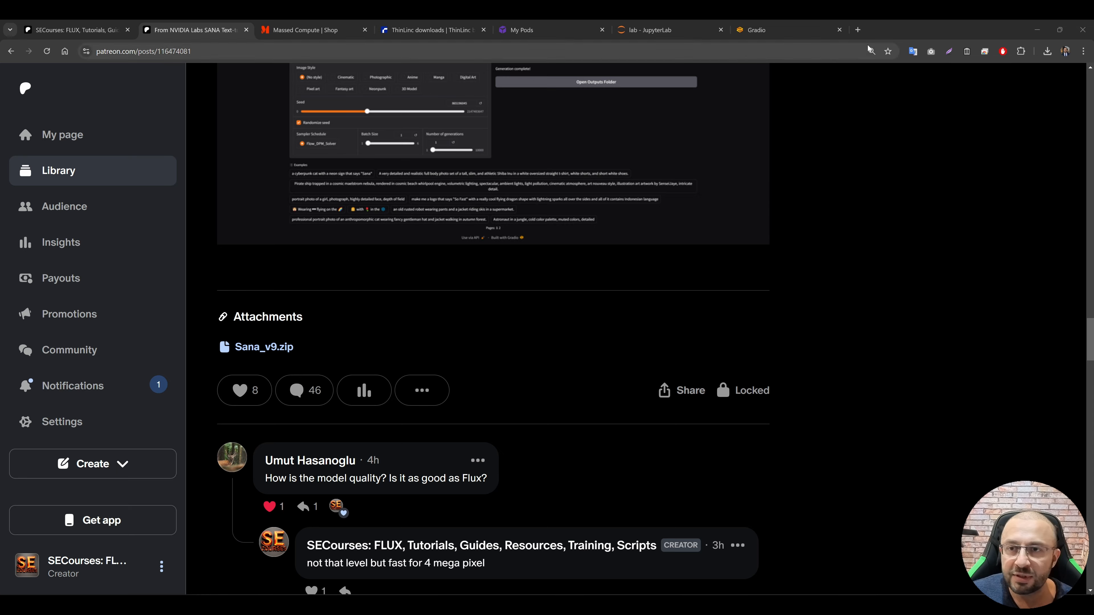
Step: Open kaggle.com in a new browser tab
left_click(857, 29)
type("kaggle.com")
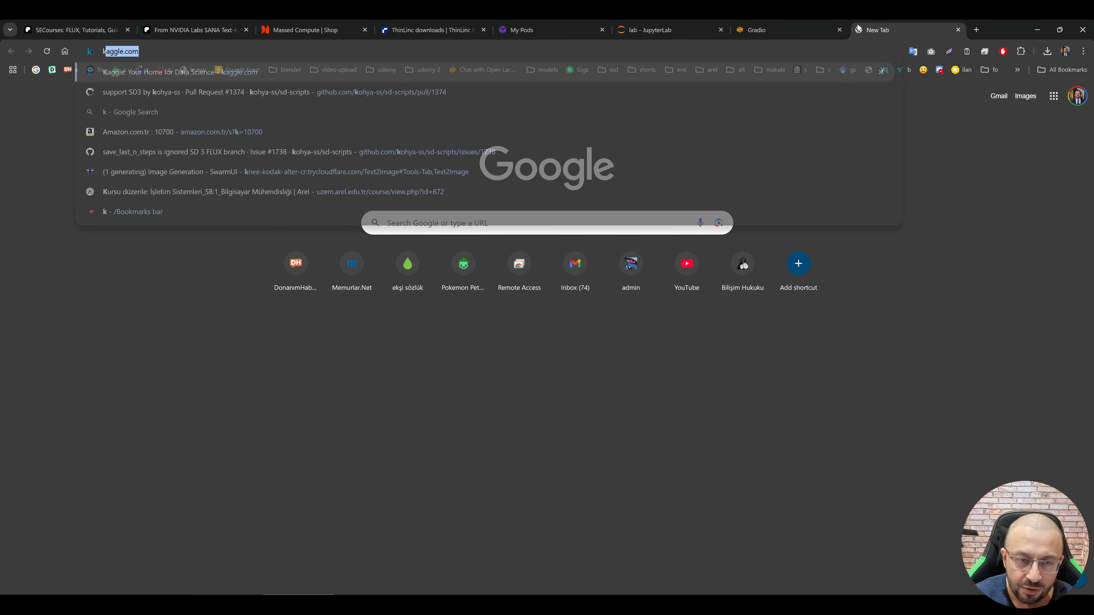
key("Return")
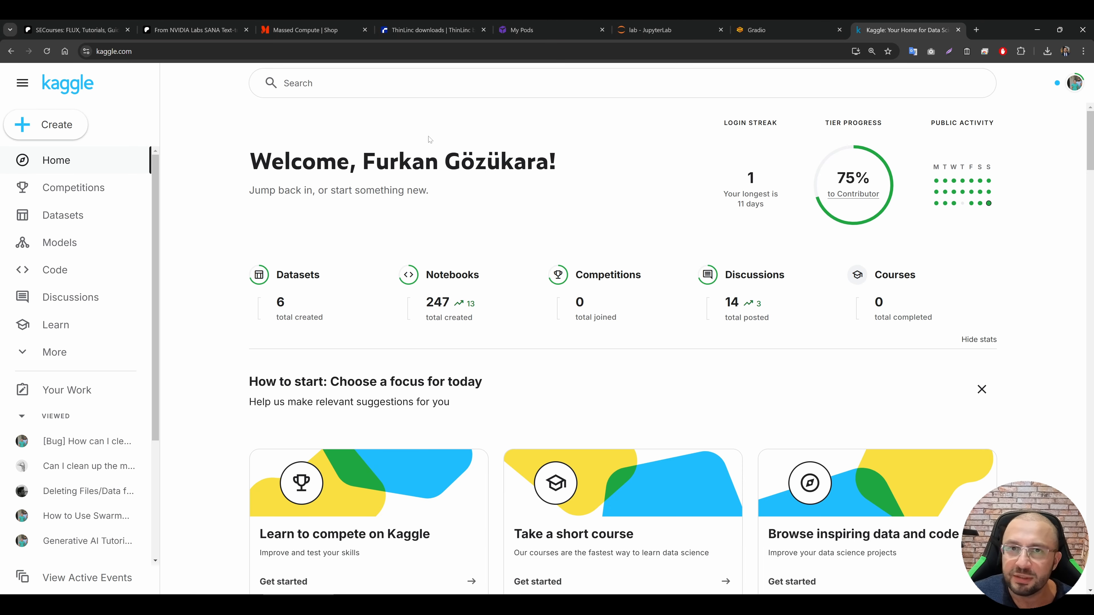
Step: Check the Kaggle account menu for the settings entry and the GPU and TPU accelerator quota
left_click(1074, 83)
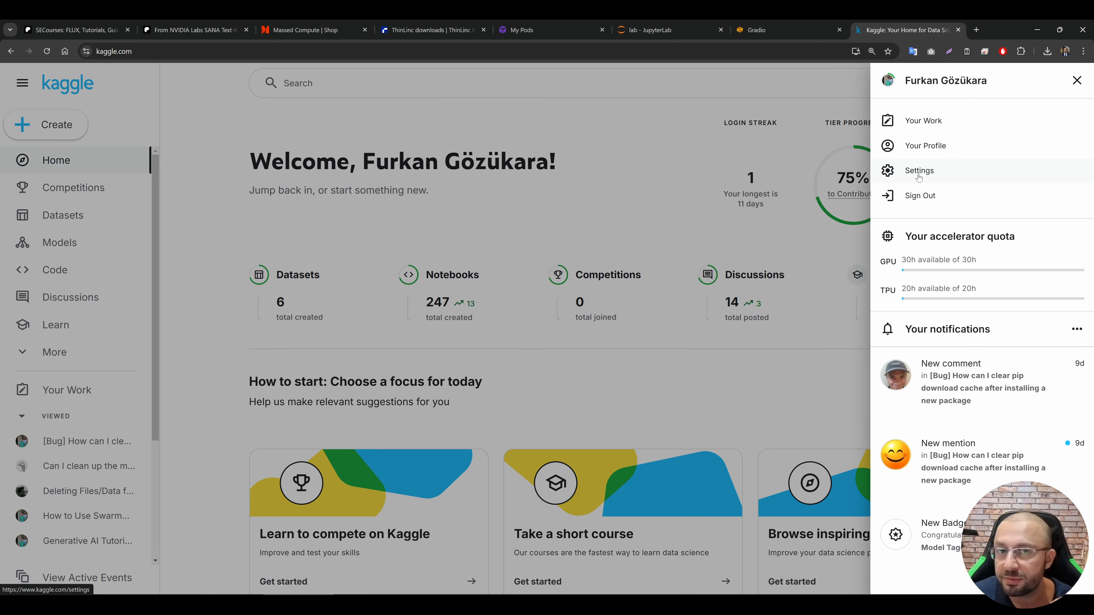
left_click(589, 150)
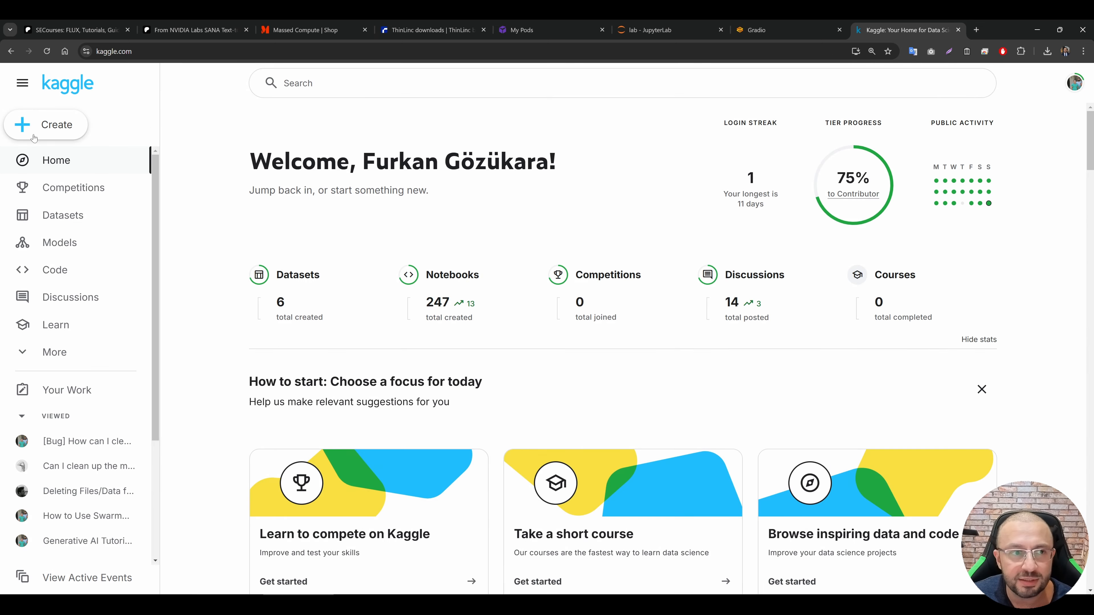
Step: Create a new notebook and import Kaggle_Free_Account_Notebook_v3.ipynb from the Sana_v9 folder, accepting the updated settings
left_click(52, 125)
left_click(62, 158)
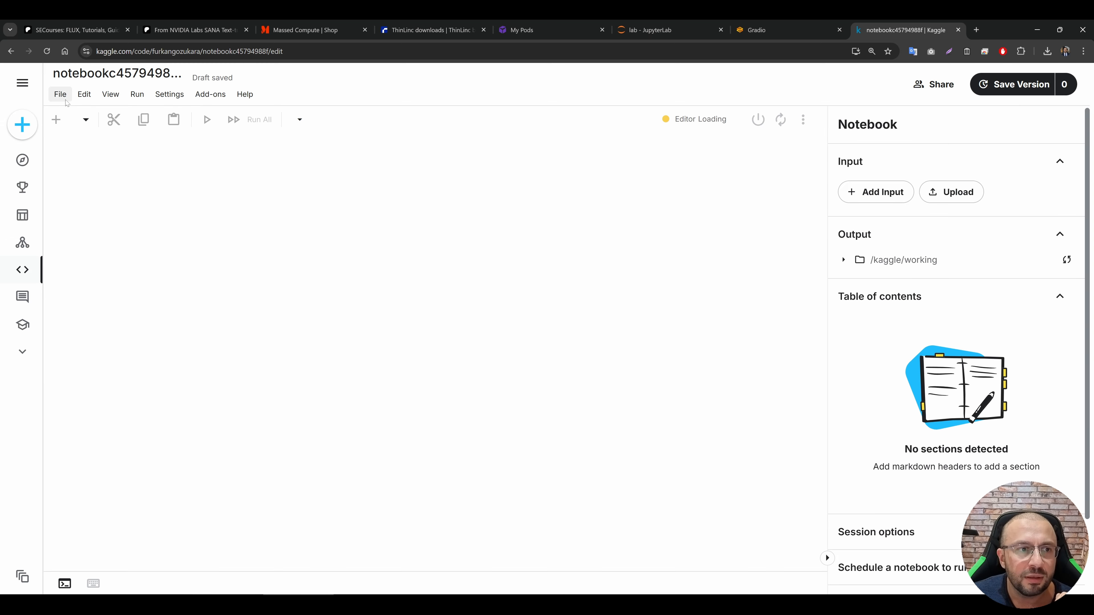
left_click(65, 98)
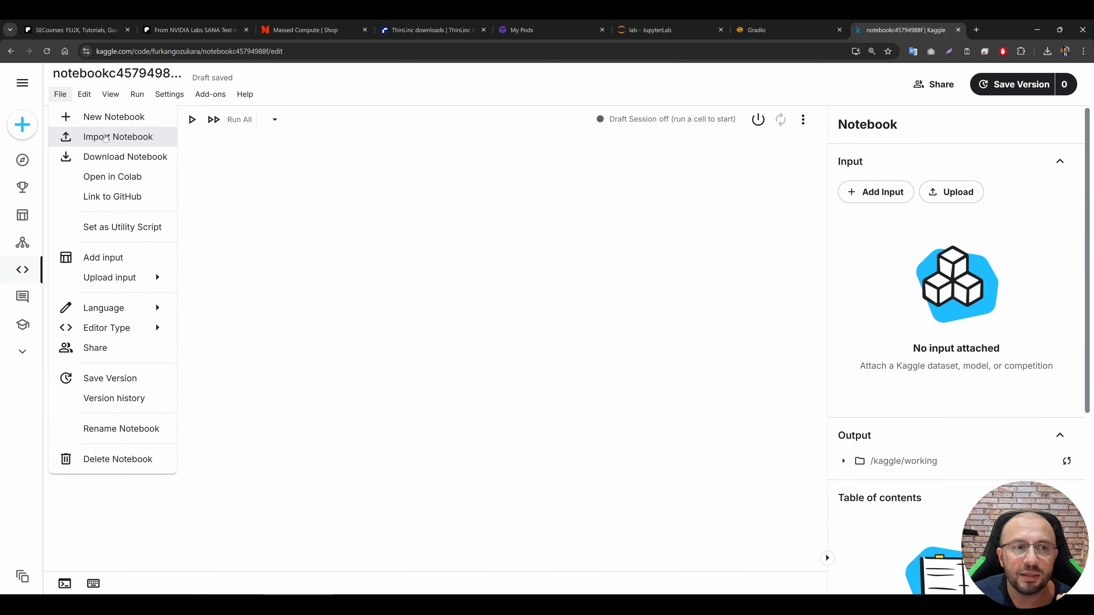
left_click(105, 138)
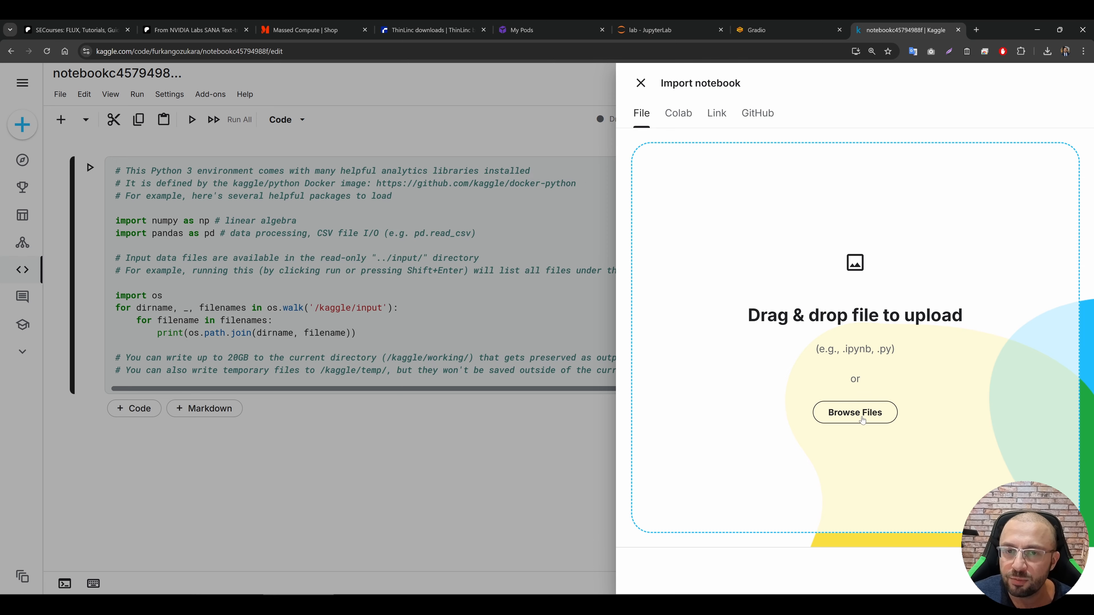
left_click(862, 420)
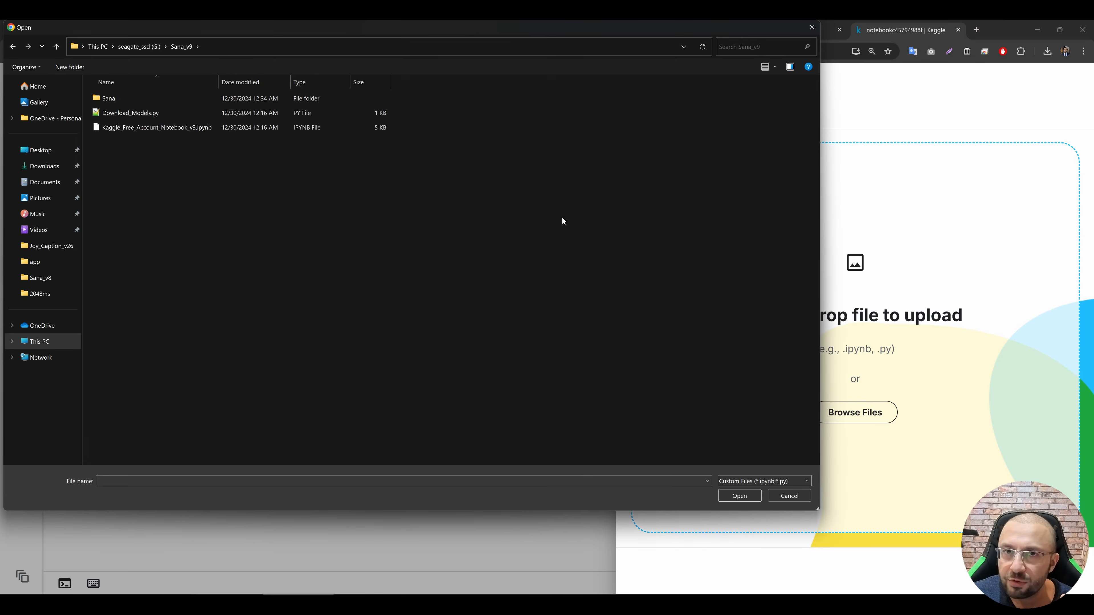
double_click(164, 129)
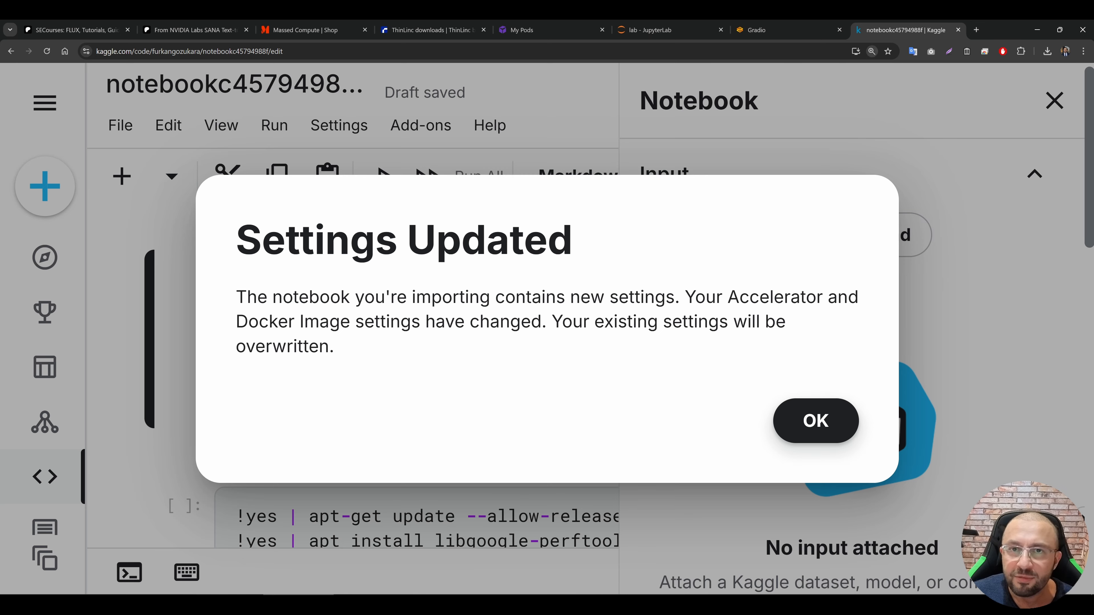
left_click(810, 420)
Step: Review the imported notebook's session options, including accelerator, language, persistence, environment and internet access
key("ctrl+minus")
key("ctrl+minus")
key("ctrl+minus")
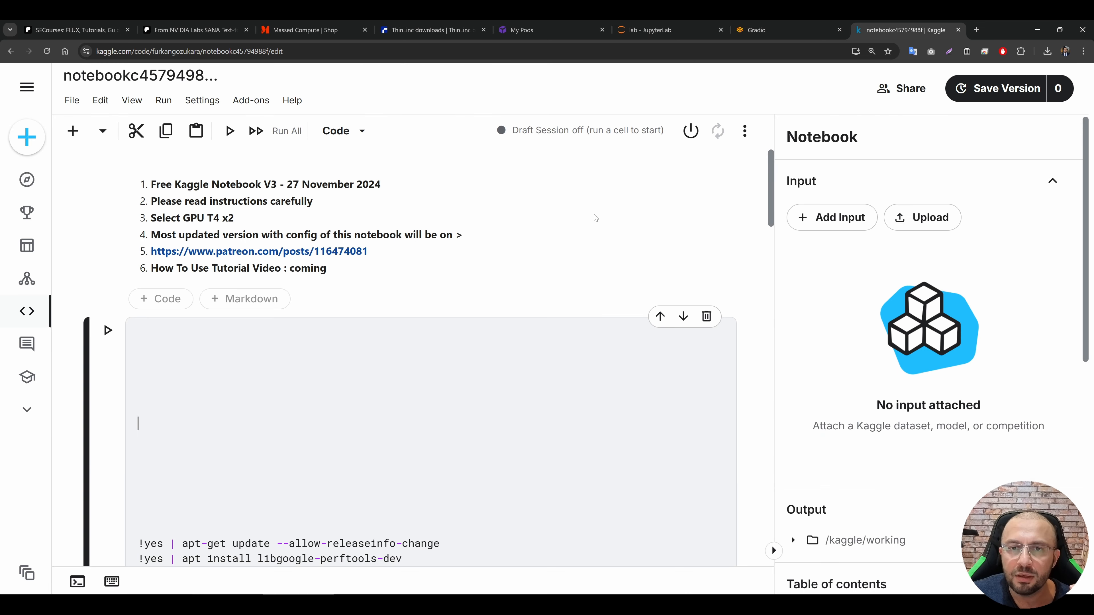
scroll(925, 418, "down", 8)
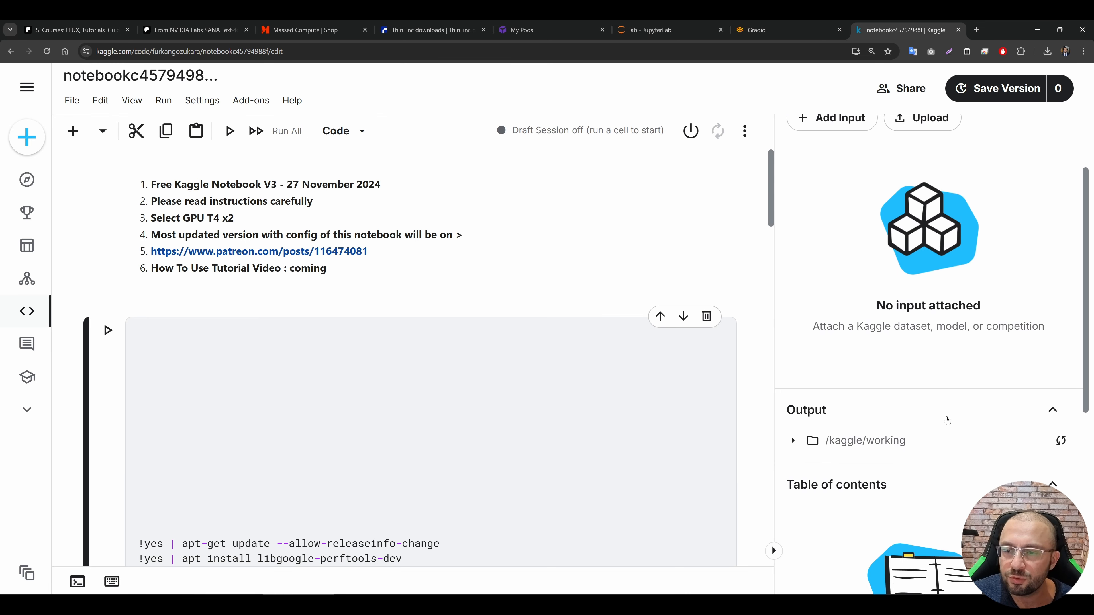
scroll(909, 419, "down", 2)
scroll(895, 410, "up", 5)
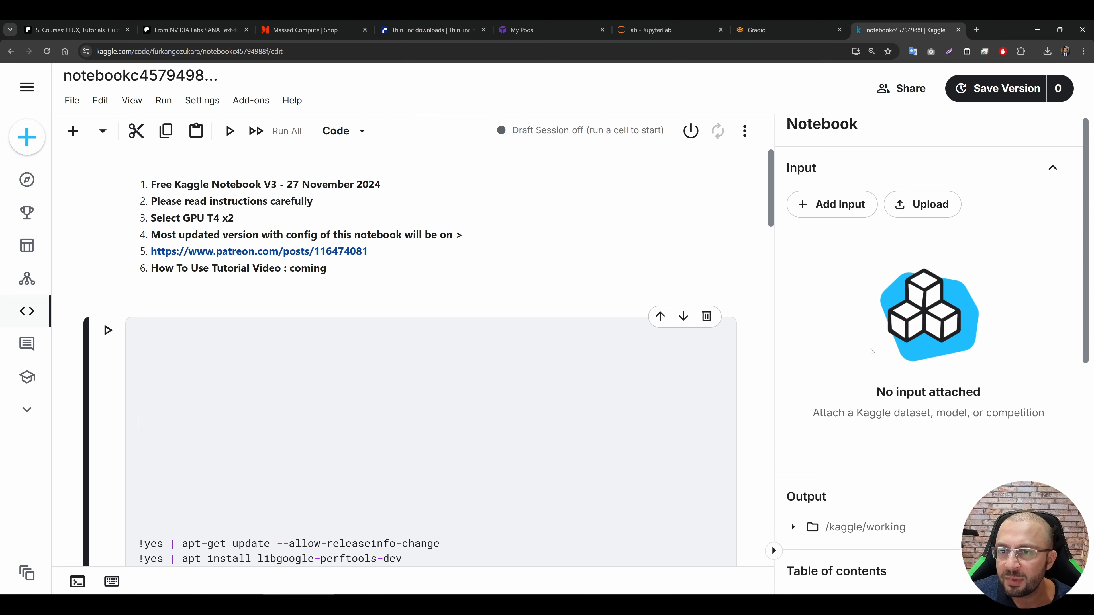
scroll(867, 386, "down", 4)
scroll(867, 387, "down", 4)
left_click(857, 413)
scroll(857, 388, "down", 6)
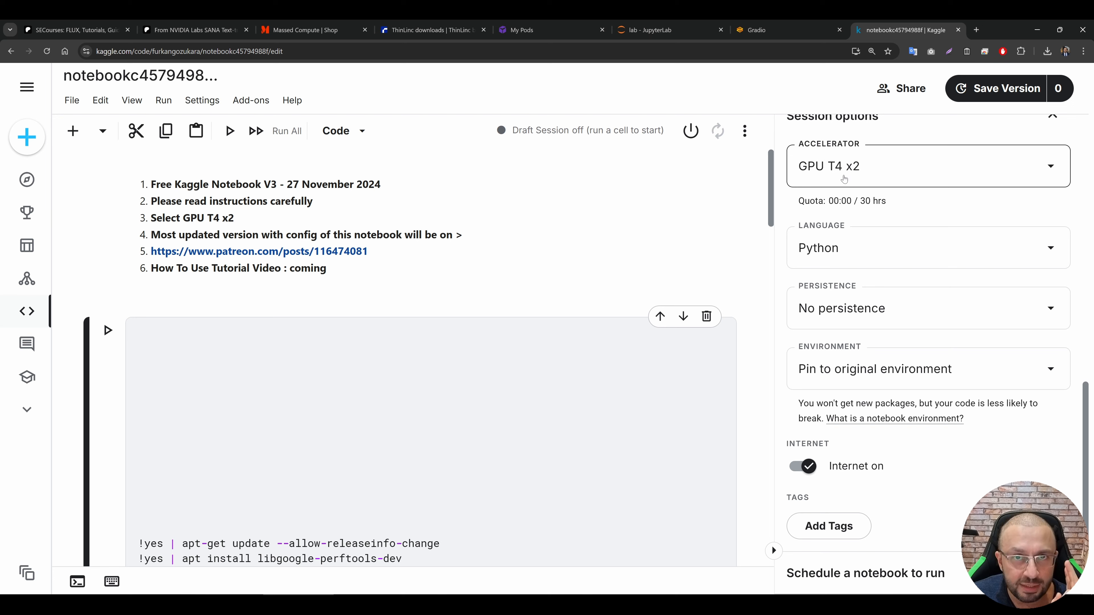
scroll(818, 345, "down", 2)
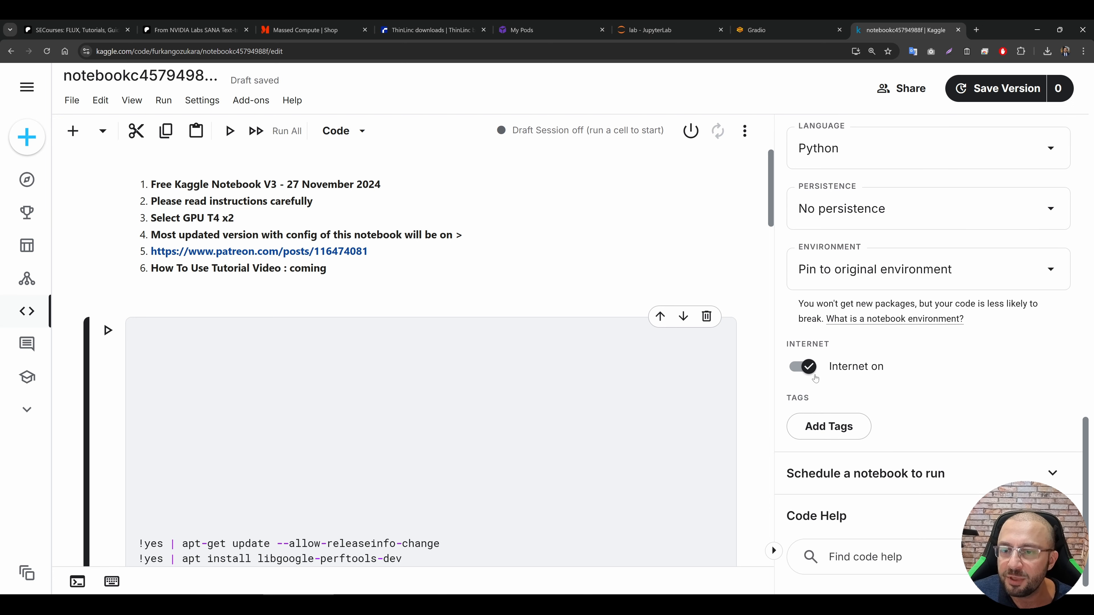
scroll(812, 376, "up", 3)
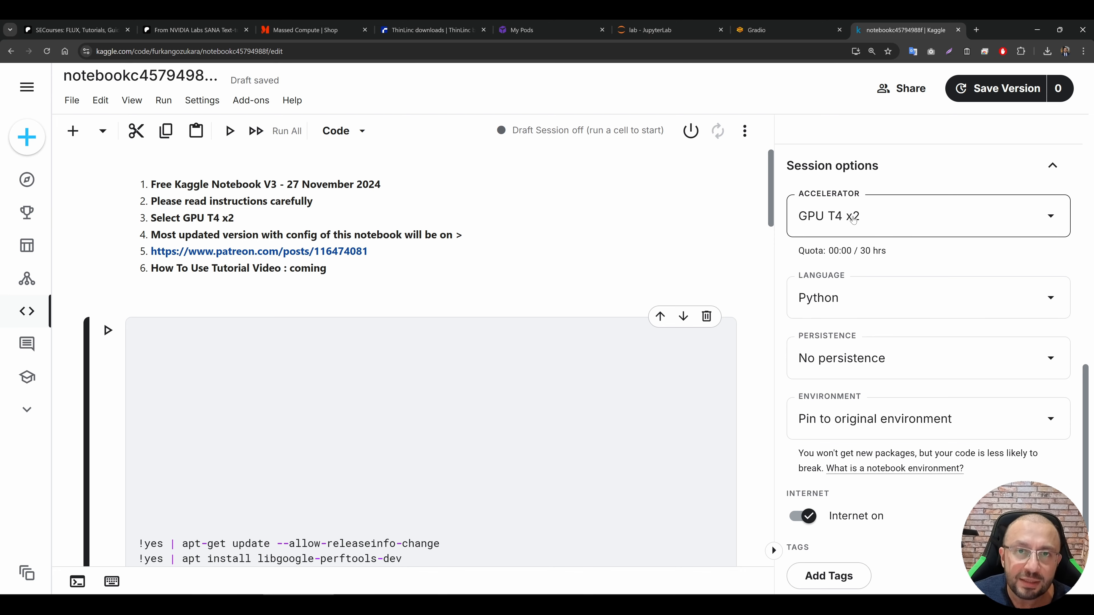
scroll(818, 224, "up", 10)
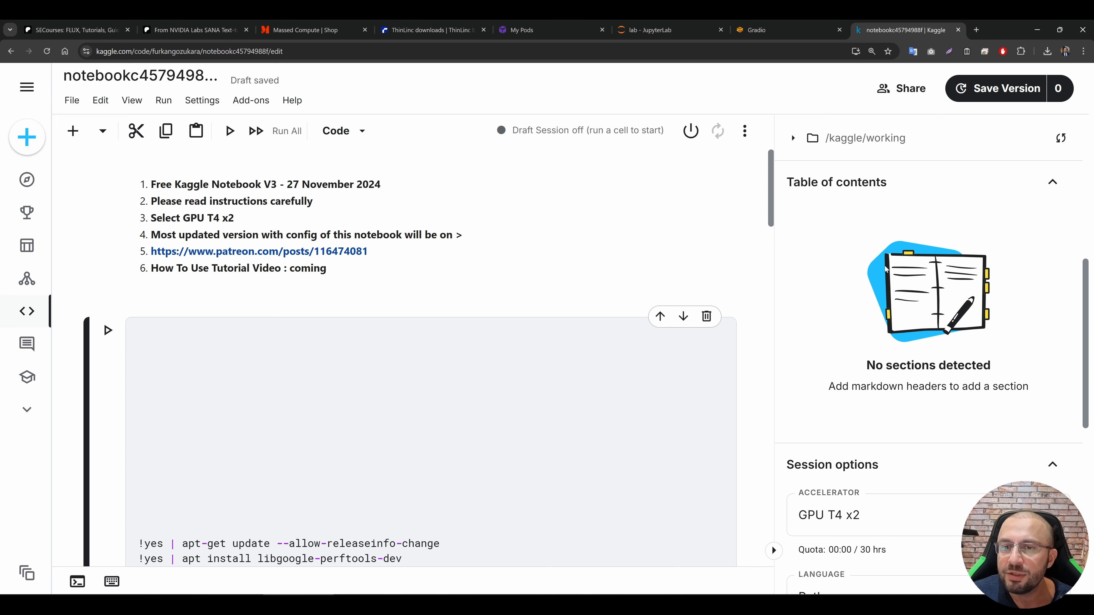
Step: Start the notebook's draft session and check its disk, CPU, RAM and GPU memory details
left_click(690, 130)
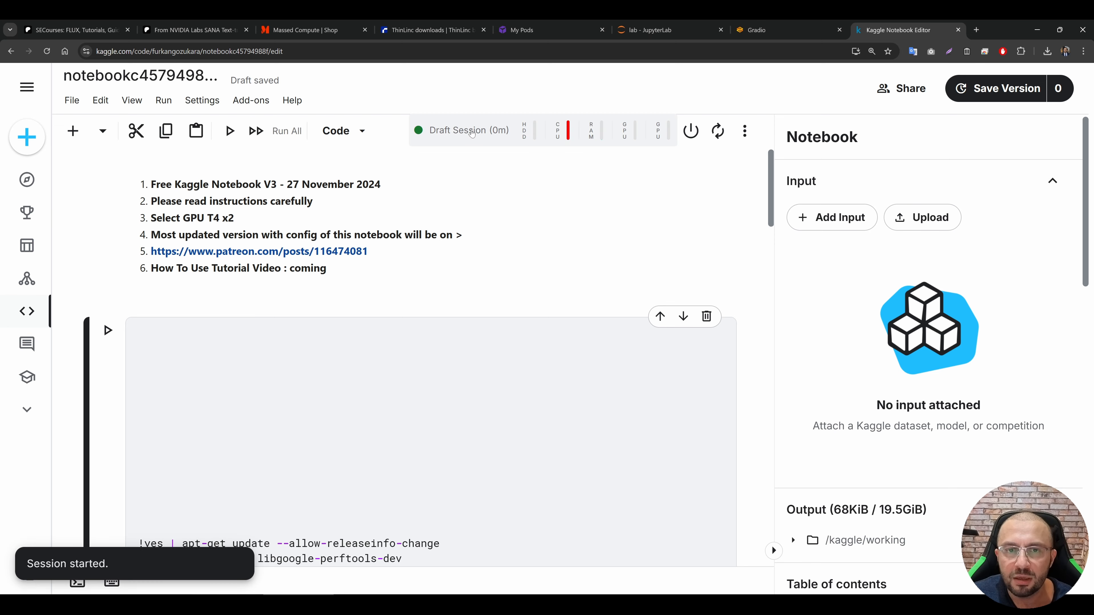
left_click(488, 129)
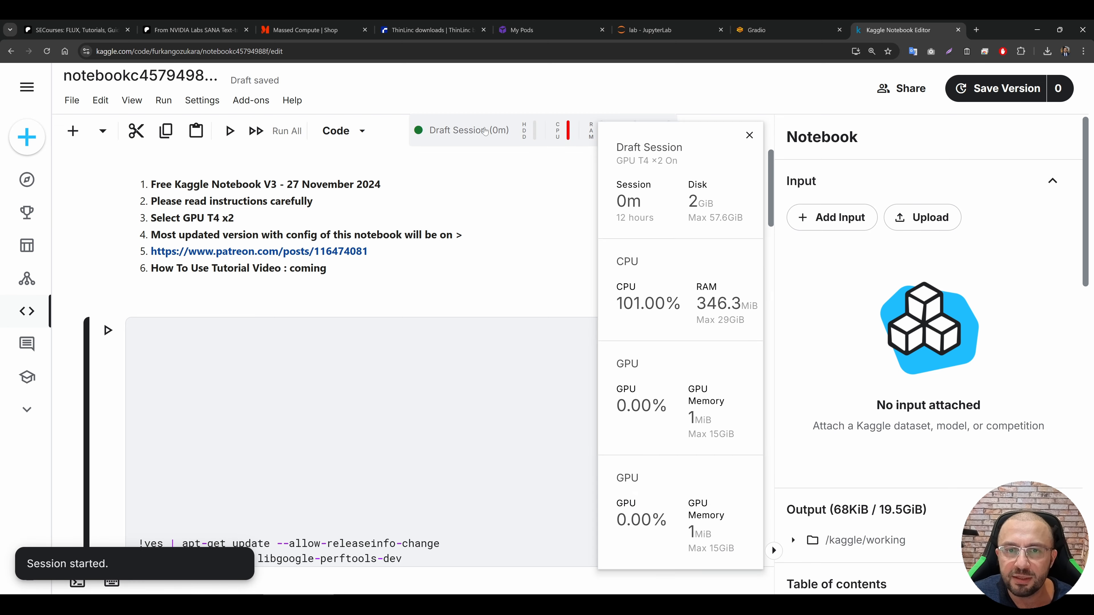
left_click(561, 117)
left_click(561, 117)
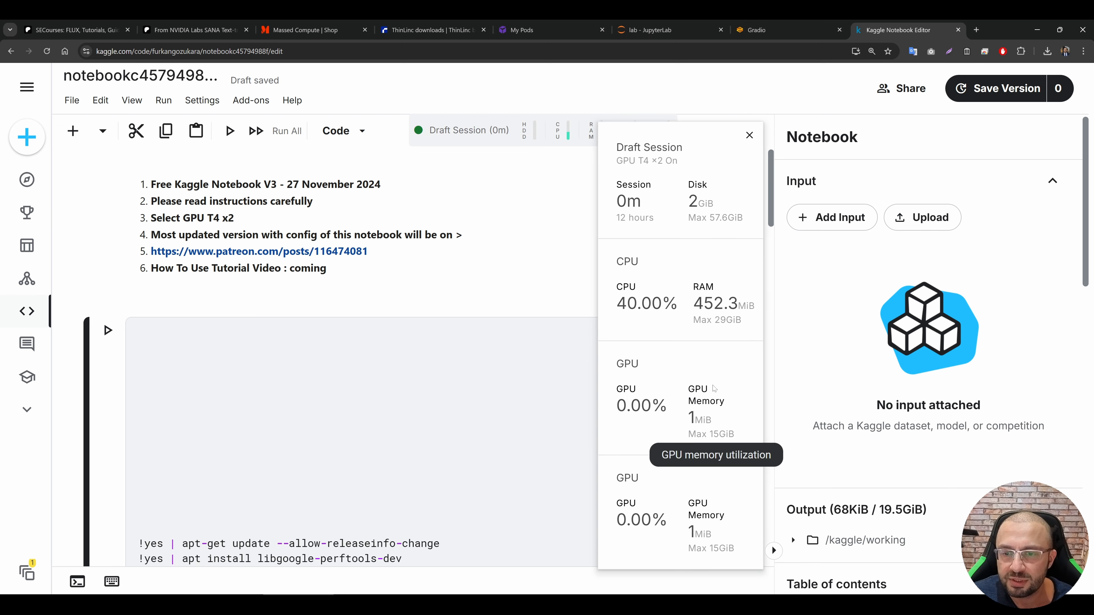
left_click(549, 129)
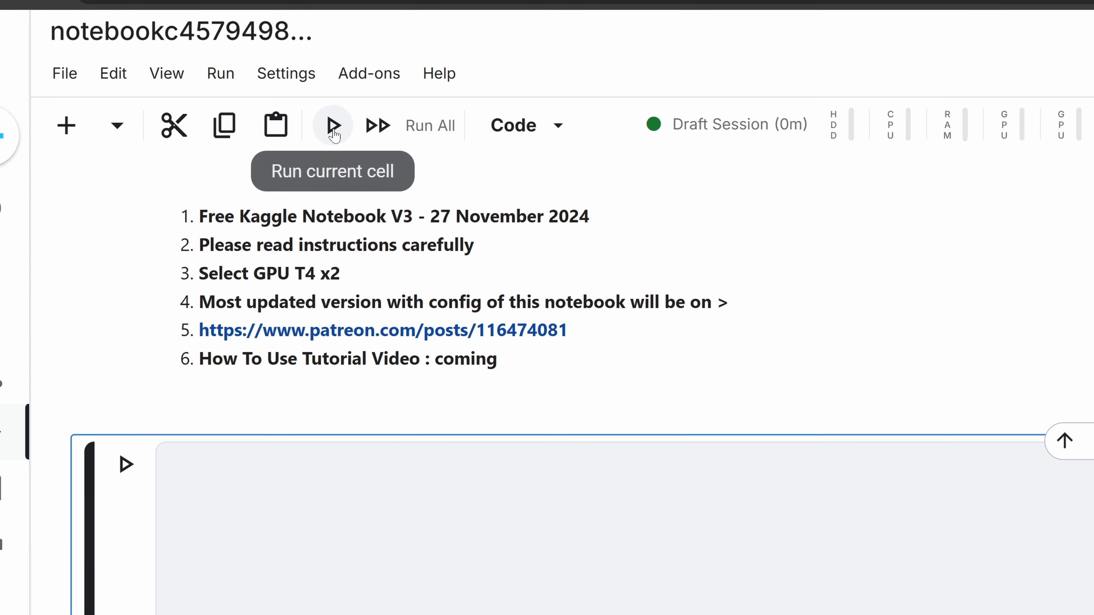
Step: Run the notebook's first code cell to install the app's requirements
left_click(333, 126)
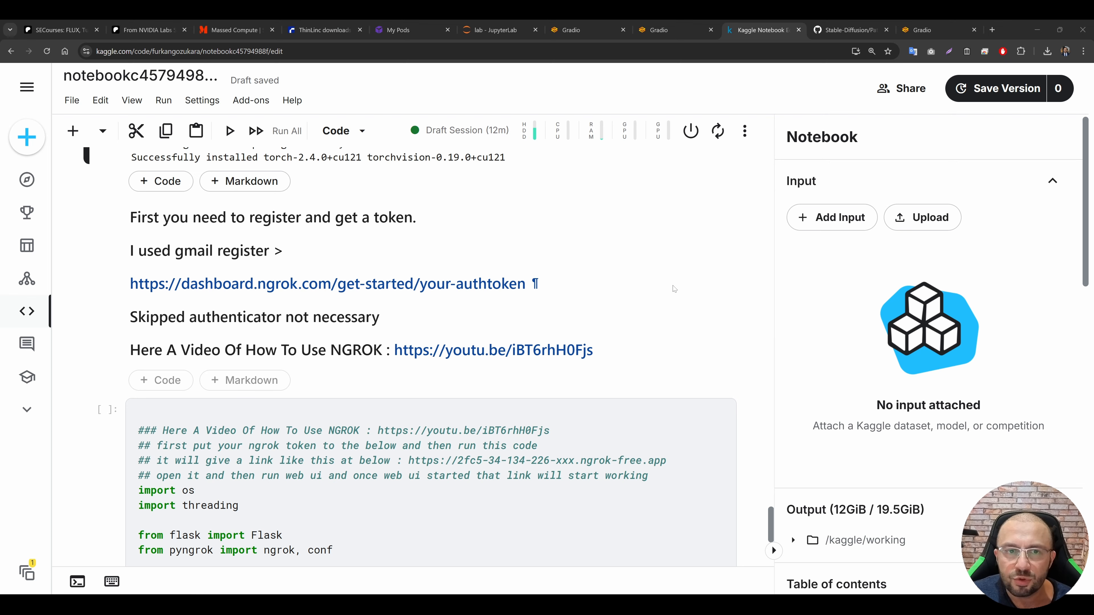
Step: Open the ngrok dashboard's authtoken page linked in the notebook and copy the personal authtoken
scroll(625, 244, "down", 1)
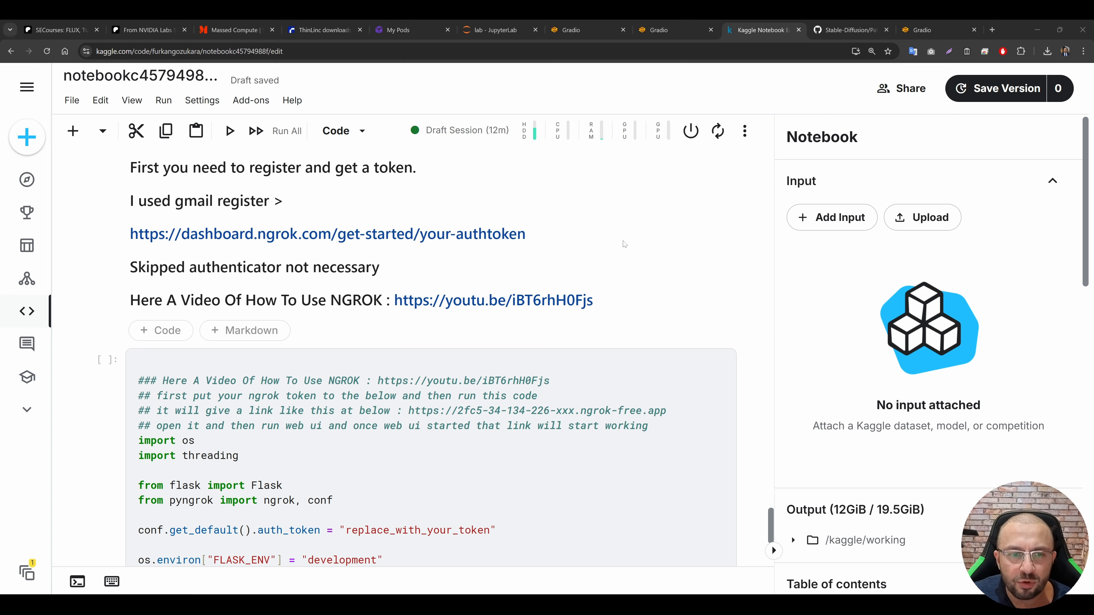
left_click(405, 241, "ctrl")
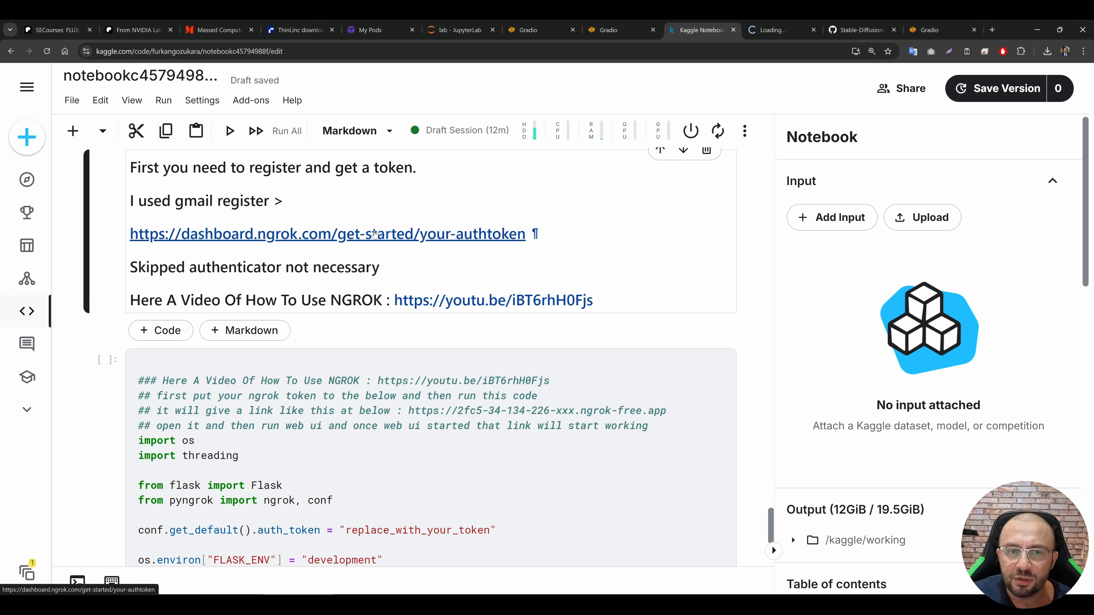
left_click(779, 30)
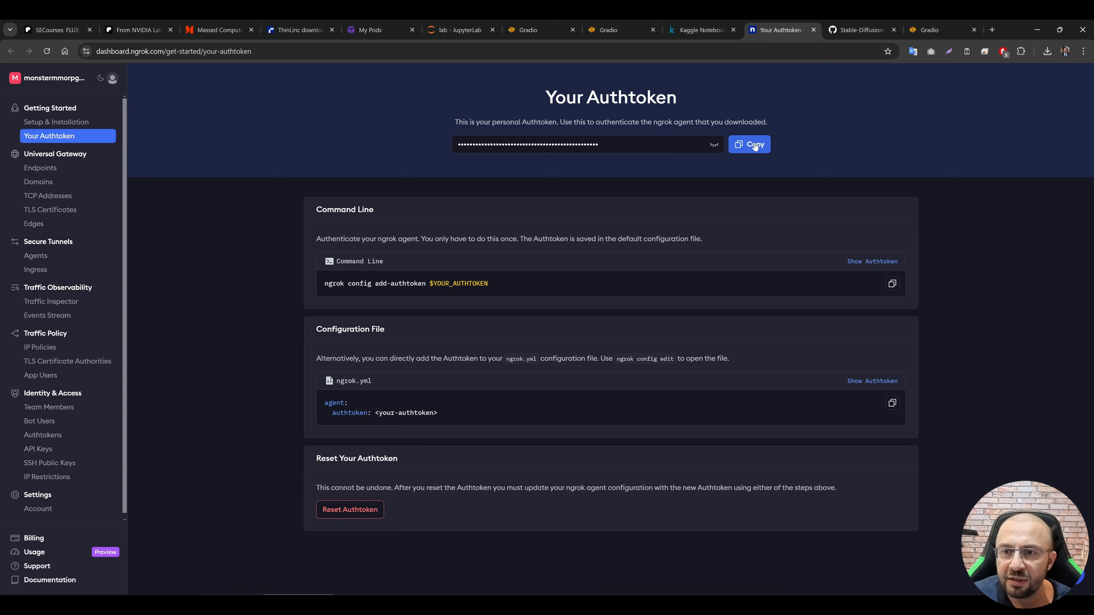
left_click(755, 144)
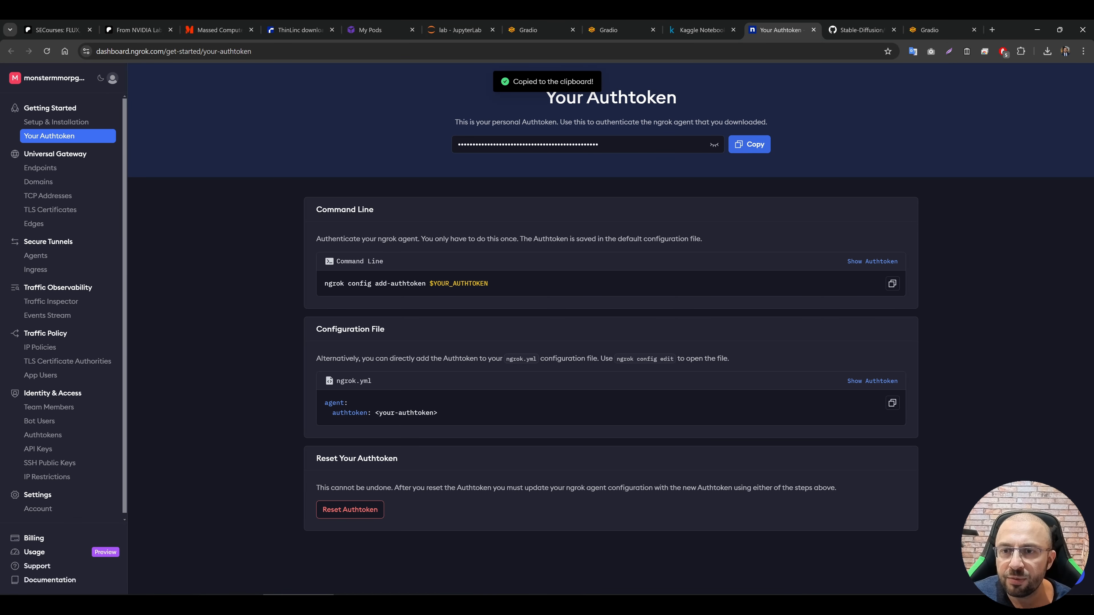
Step: Replace the replace_with_your_token placeholder in the notebook's ngrok cell with the copied ngrok authtoken
left_click(710, 29)
scroll(431, 344, "down", 5)
double_click(418, 280)
key("ctrl+v")
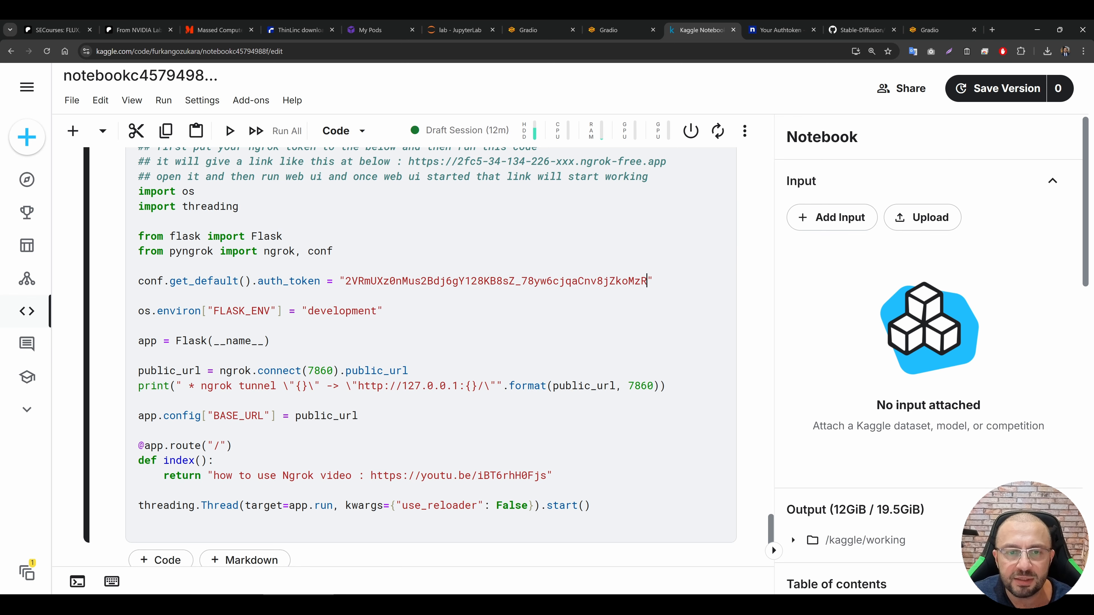
Step: Run the ngrok cell and open the generated ngrok-free.app tunnel link in a new browser tab
scroll(431, 344, "up", 3)
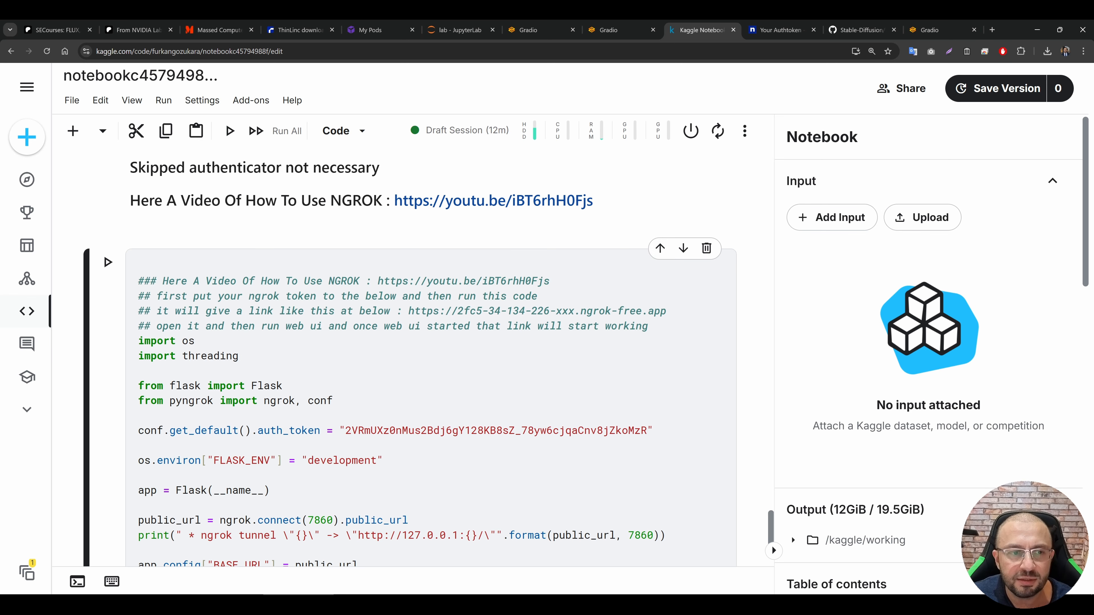
left_click(230, 131)
scroll(388, 344, "down", 5)
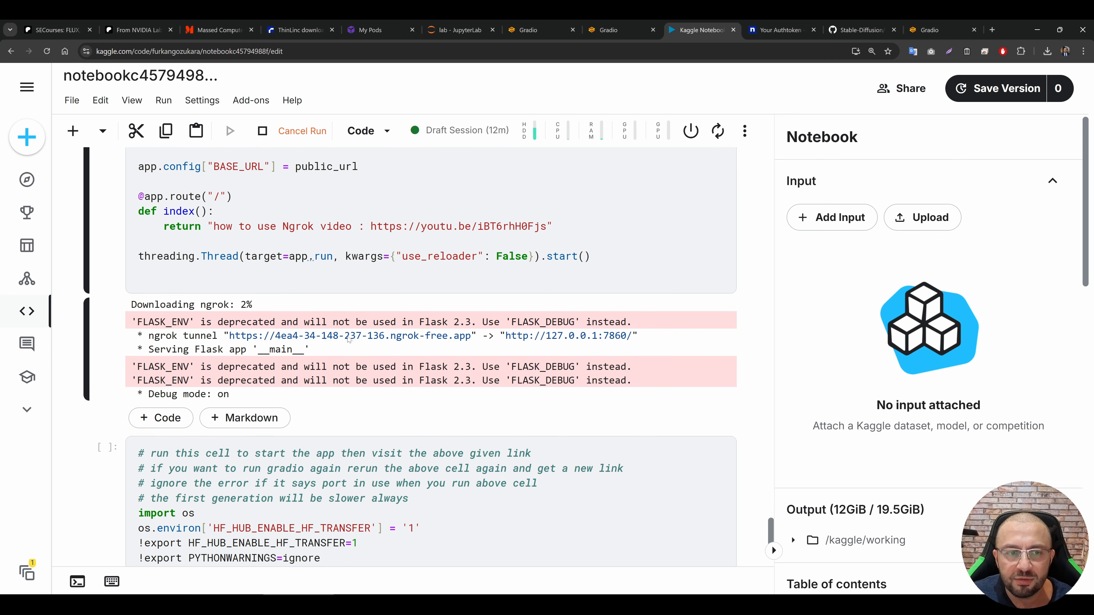
left_click(362, 336, "ctrl")
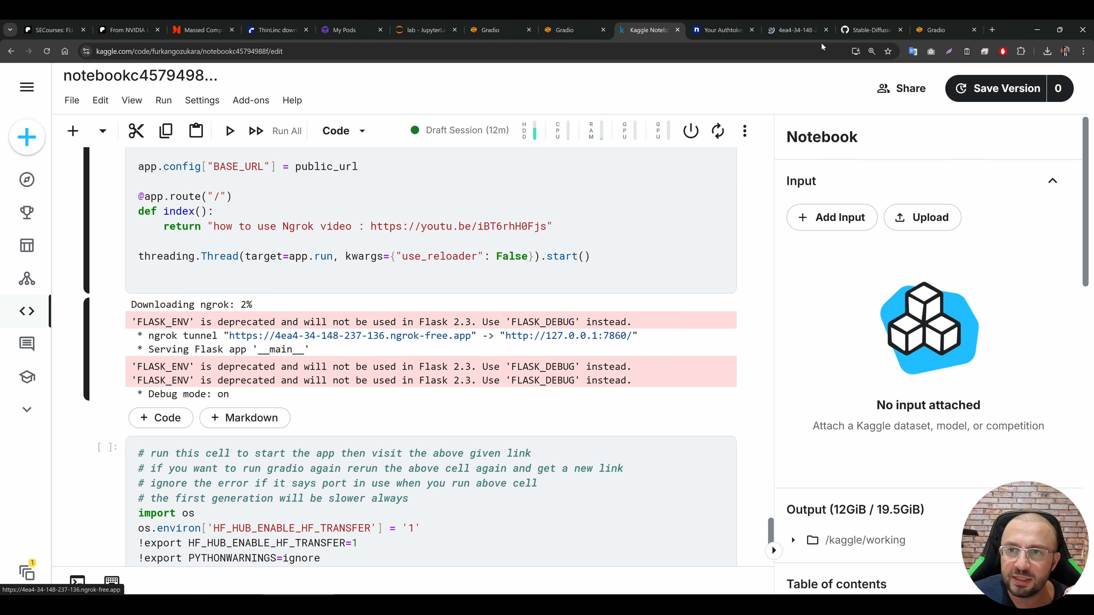
left_click(721, 30)
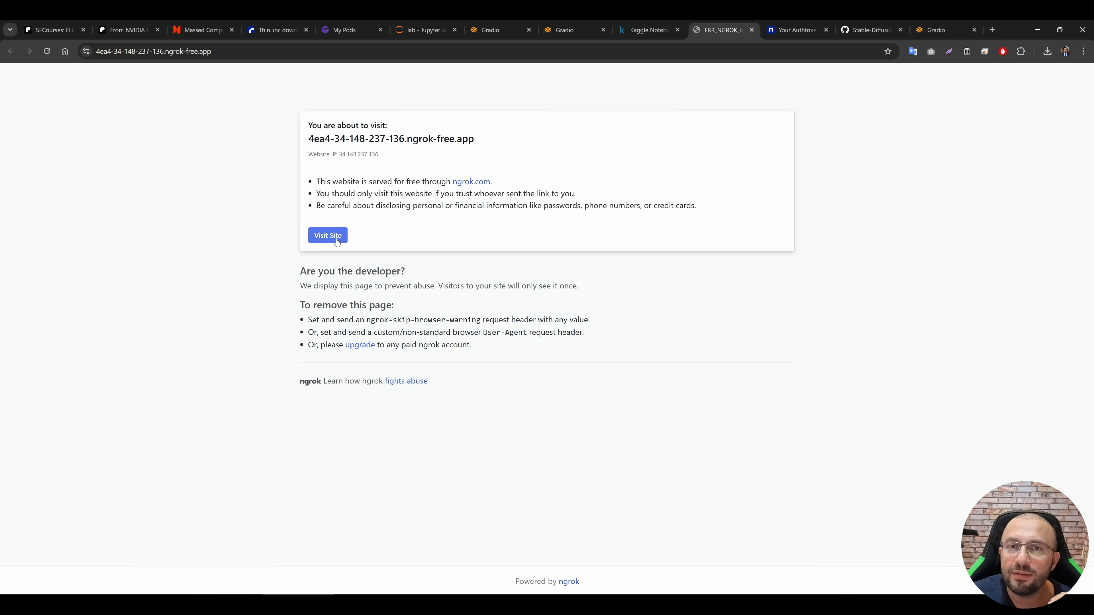
Step: Return to the Kaggle notebook and run the cell that starts the app with python -m app.secourses_app
left_click(648, 30)
scroll(388, 302, "down", 5)
left_click(390, 248)
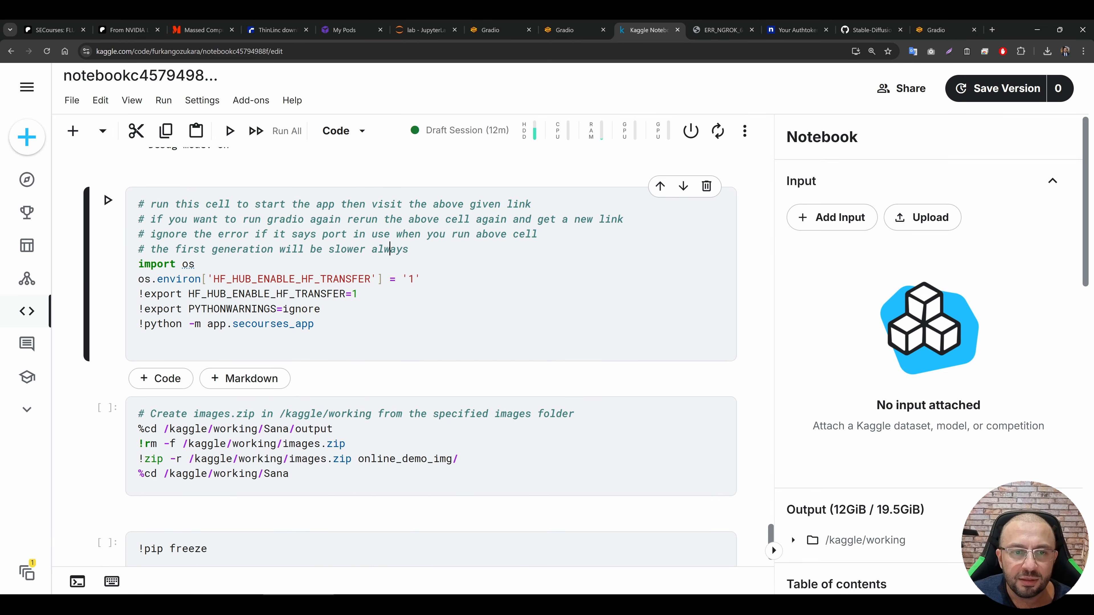
left_click(108, 199)
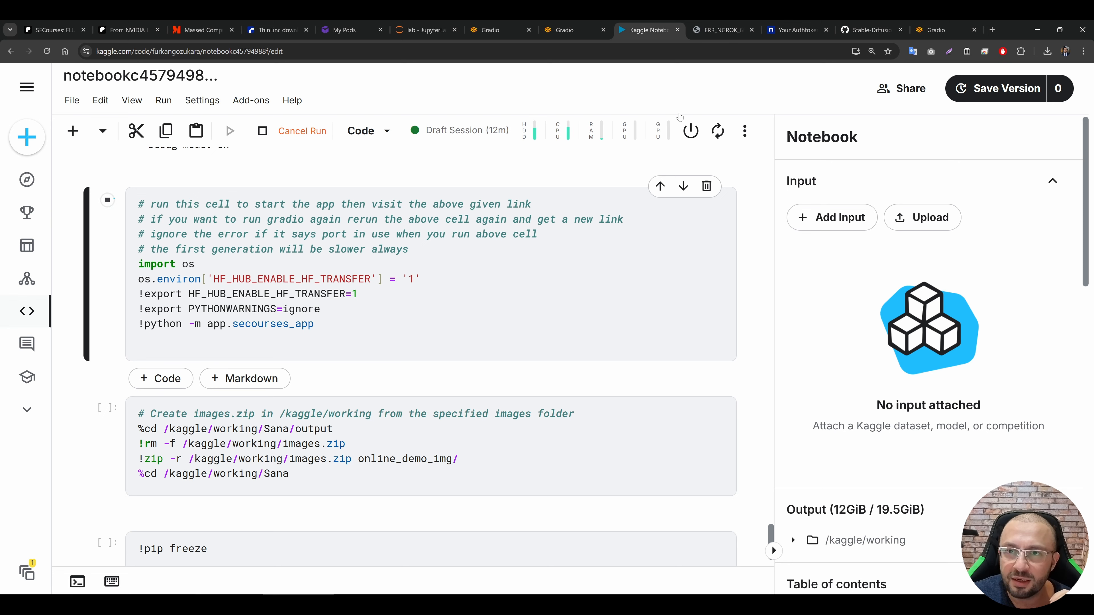
Step: Follow the app cell's startup output until its local URL is listed, and continue to the site on the ngrok tunnel page
left_click(717, 29)
left_click(638, 25)
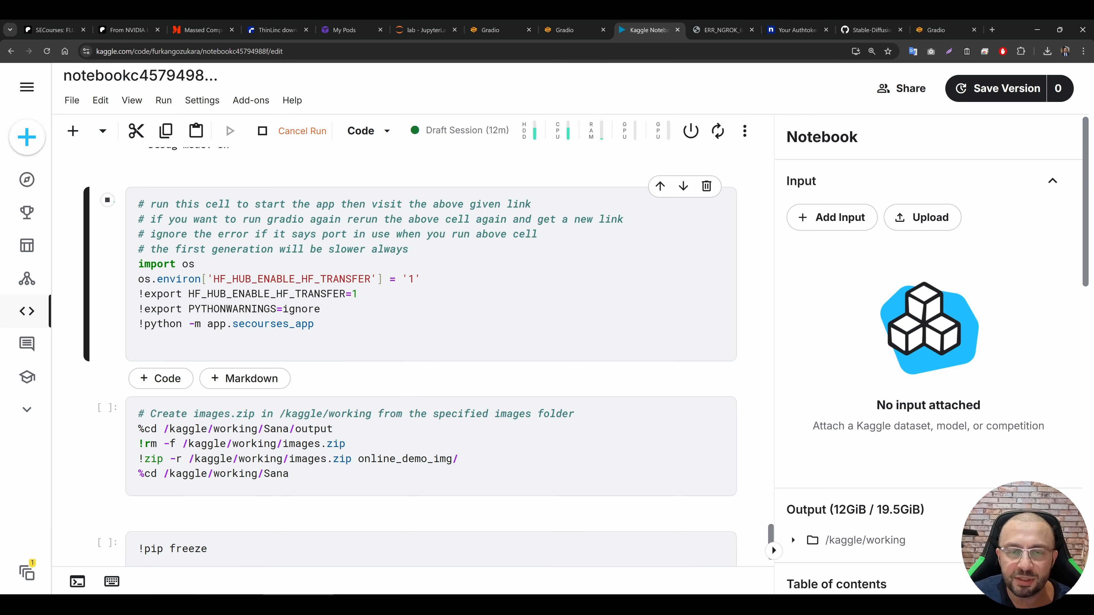
scroll(453, 299, "down", 2)
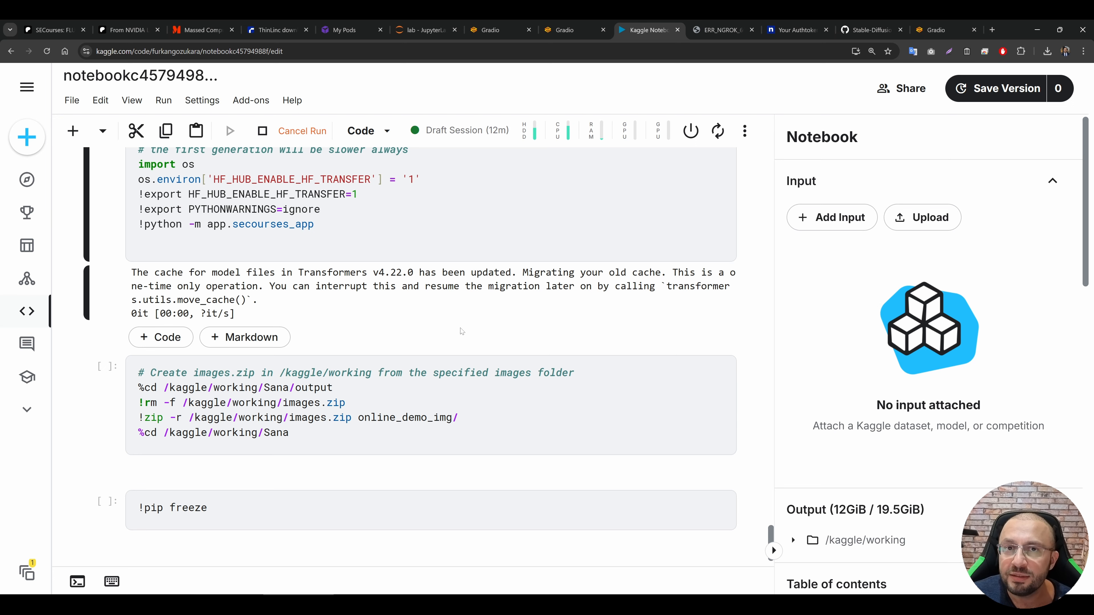
scroll(462, 331, "down", 1)
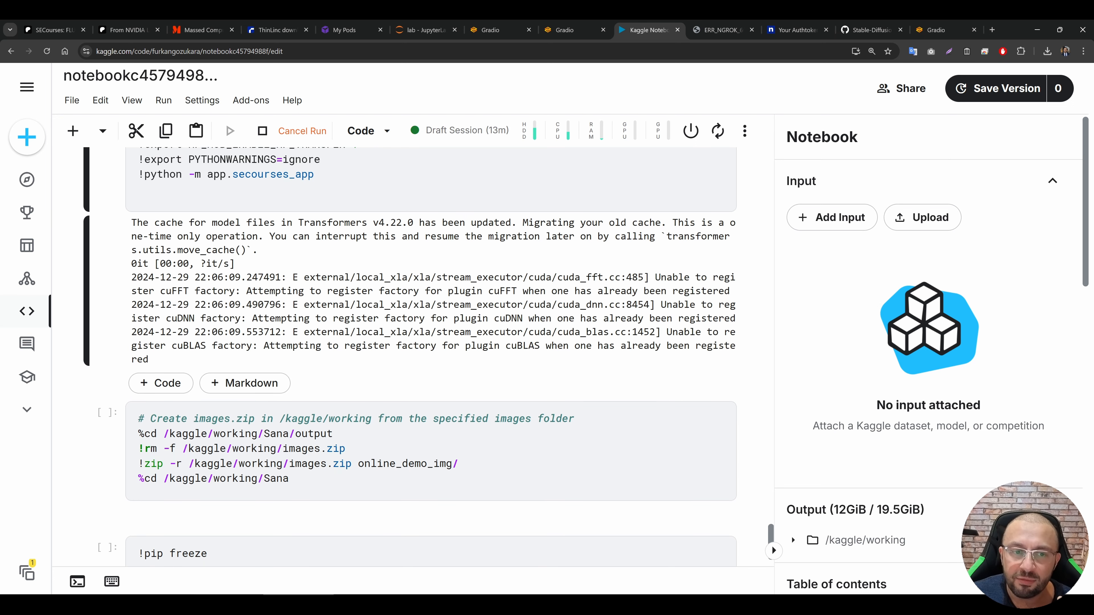
scroll(430, 357, "down", 1)
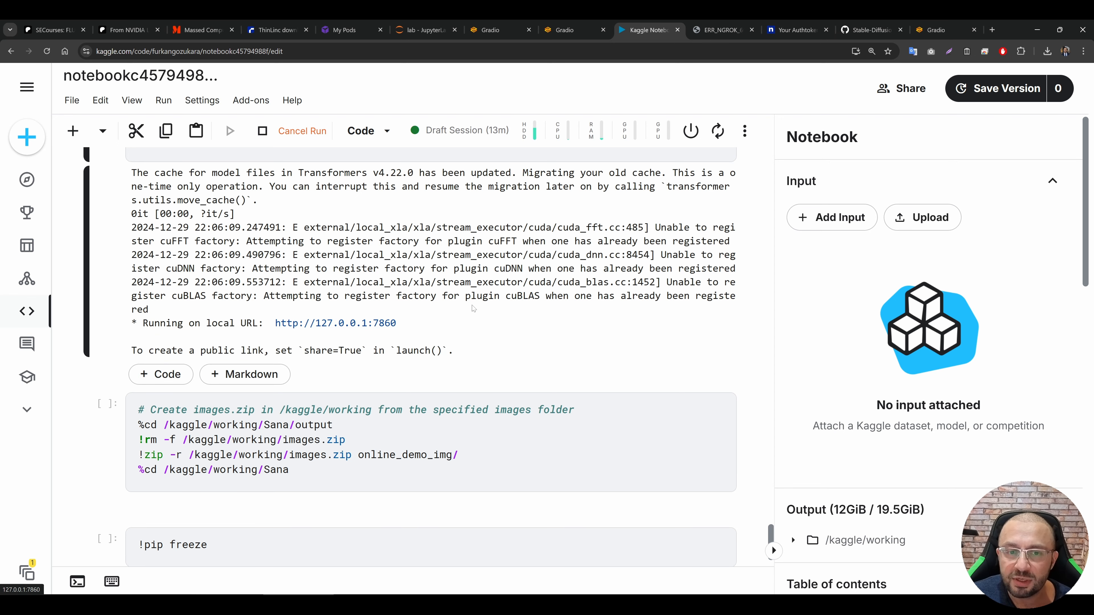
left_click(723, 24)
left_click(327, 236)
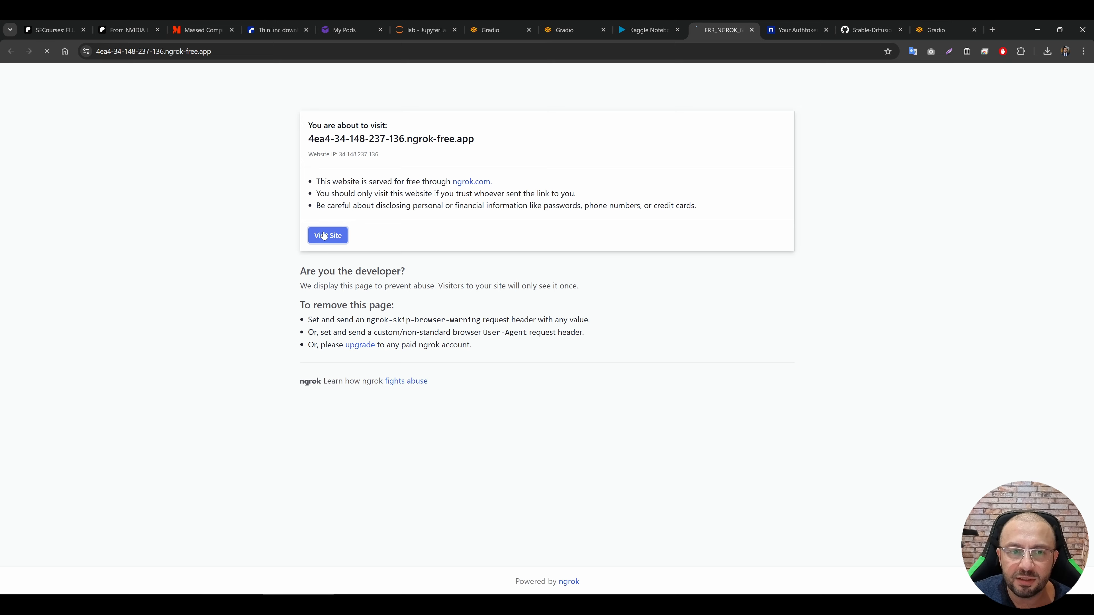
Step: Generate a Sana 1K image from the prompt "car" with the 3:4 aspect ratio
key("ctrl+plus")
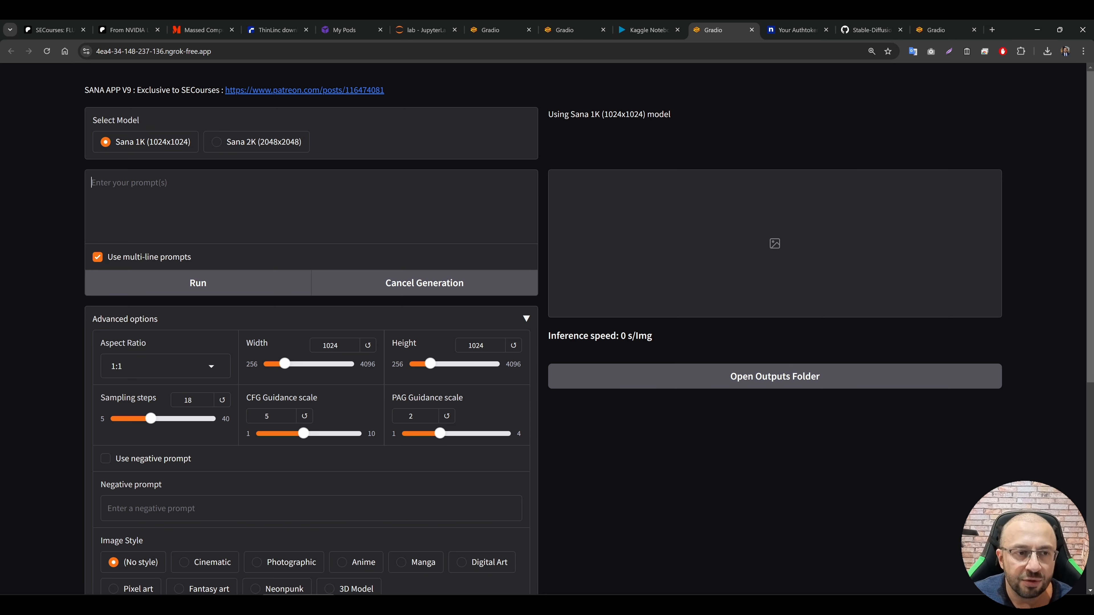
type("car")
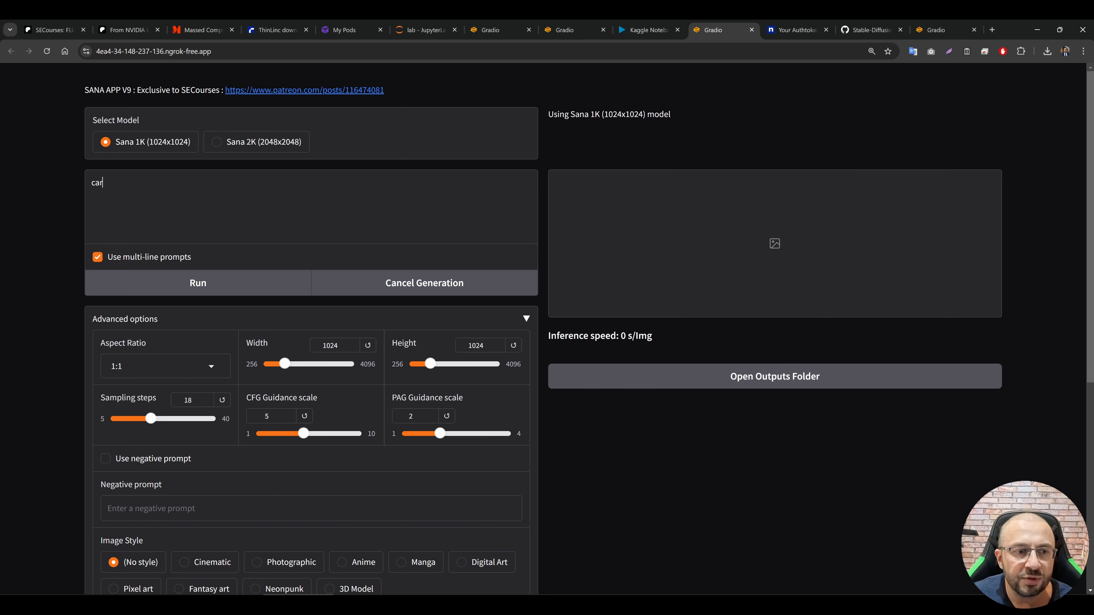
left_click(159, 365)
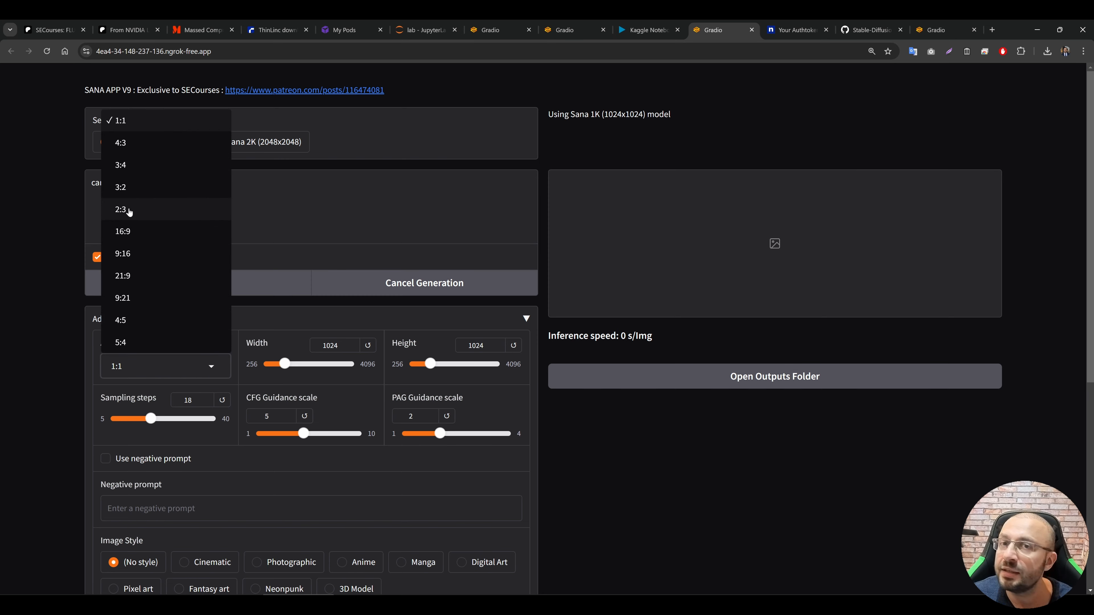
left_click(127, 165)
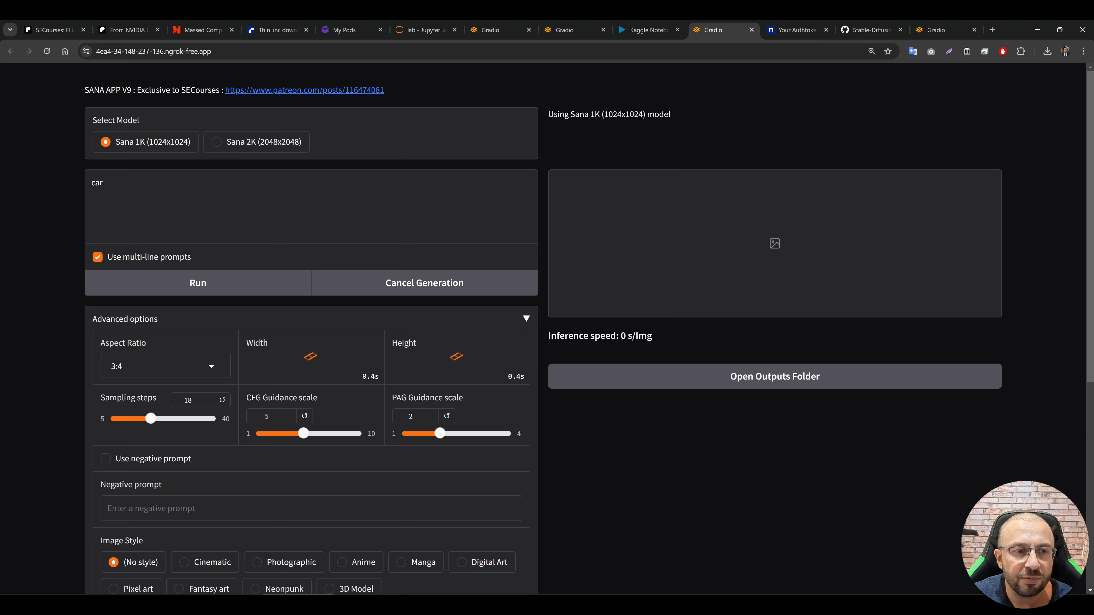
left_click(235, 284)
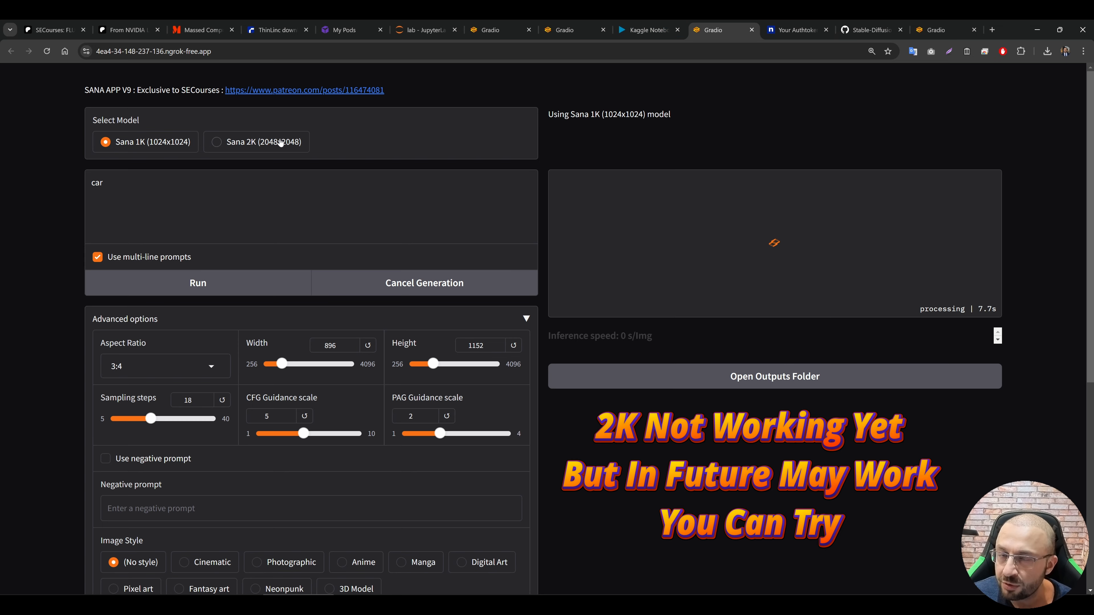
Step: Check the app cell's model loading output and the draft session's CPU, RAM and GPU usage in the Kaggle notebook
left_click(646, 30)
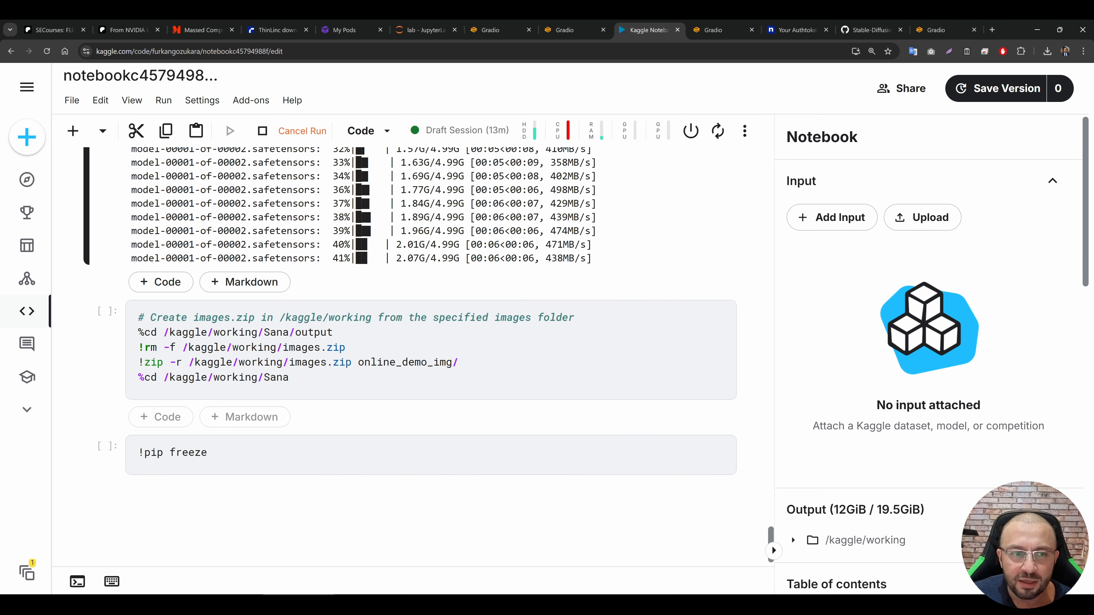
left_click(268, 305)
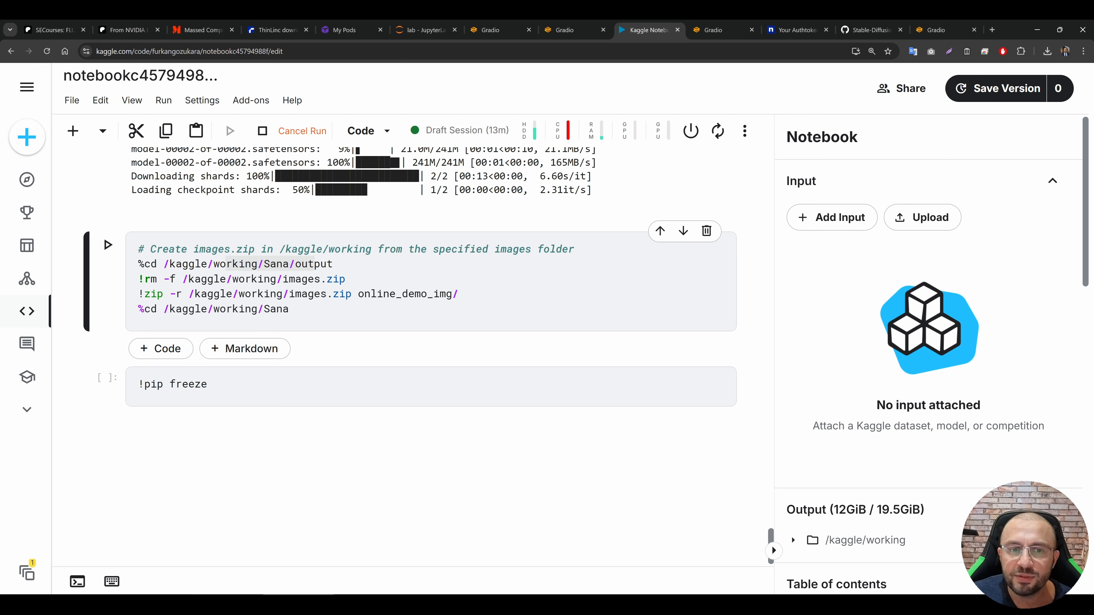
scroll(931, 537, "down", 5)
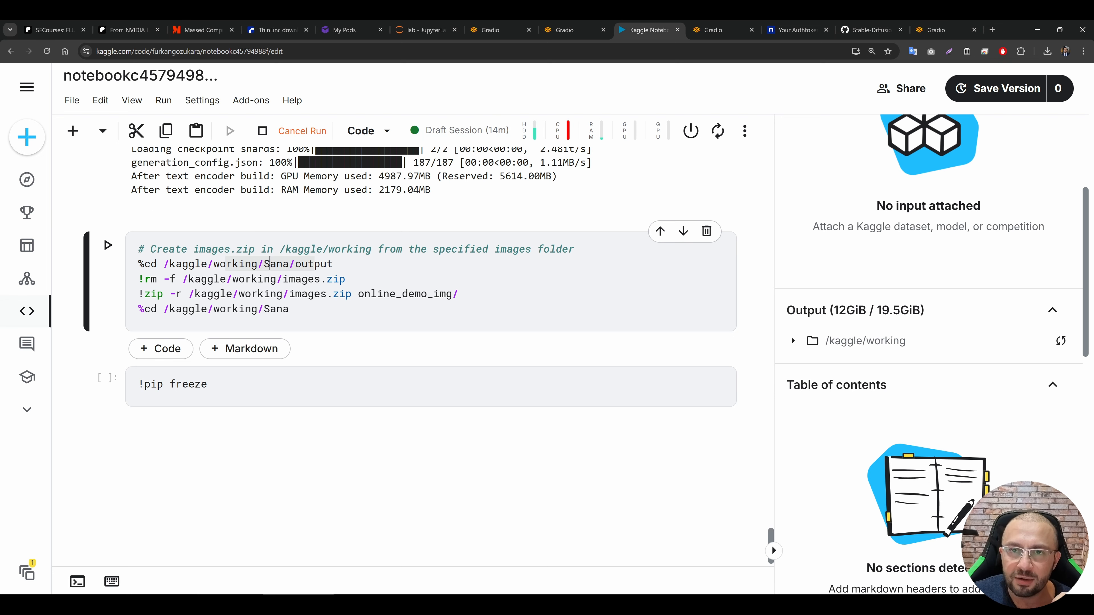
key("ctrl+Tab")
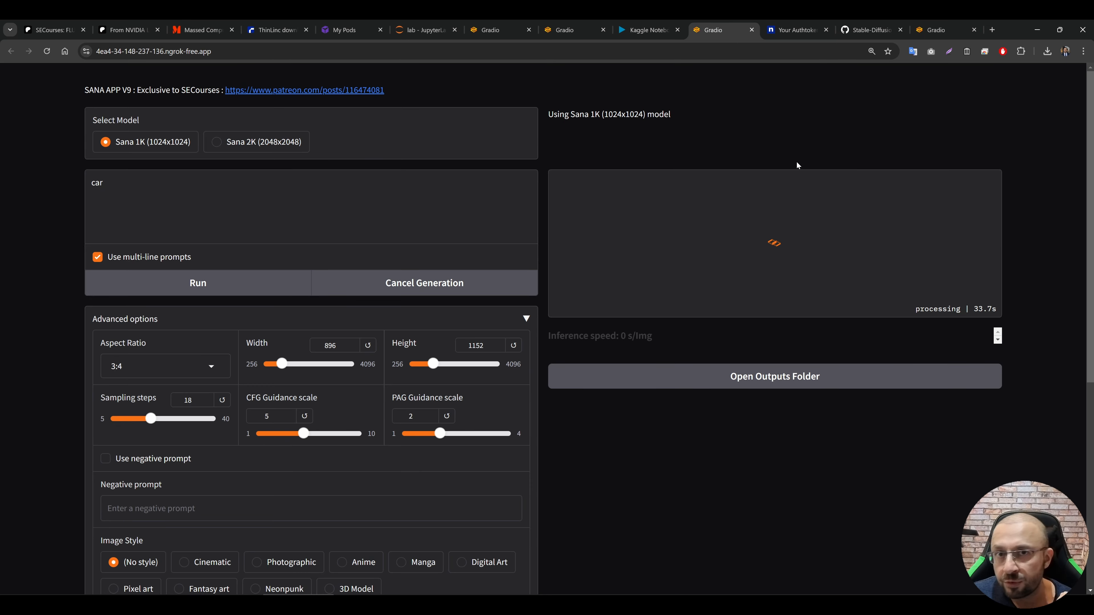
left_click(633, 23)
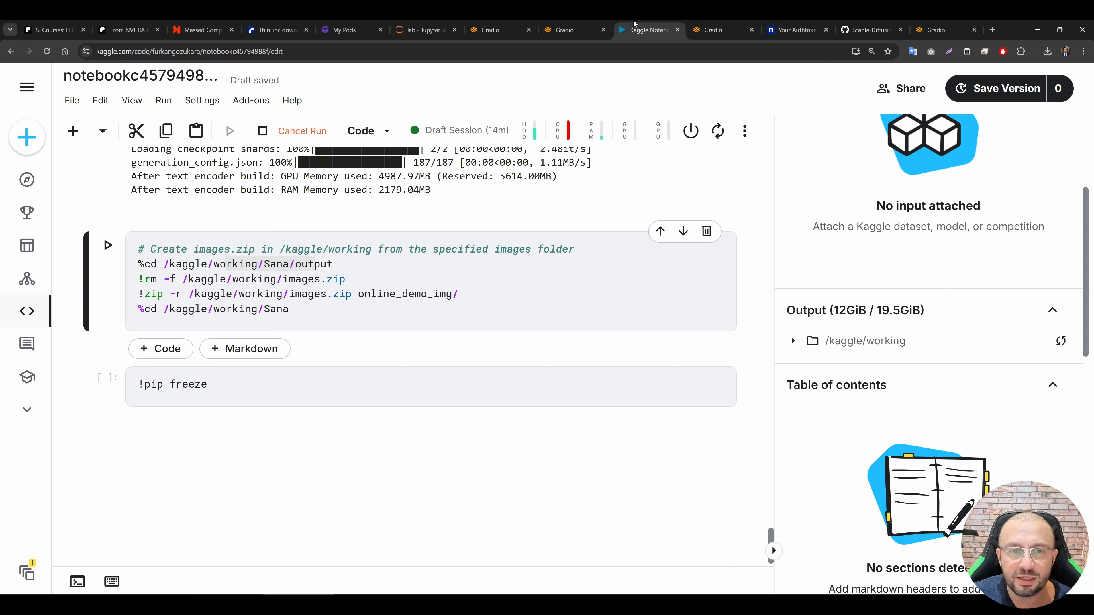
left_click(573, 131)
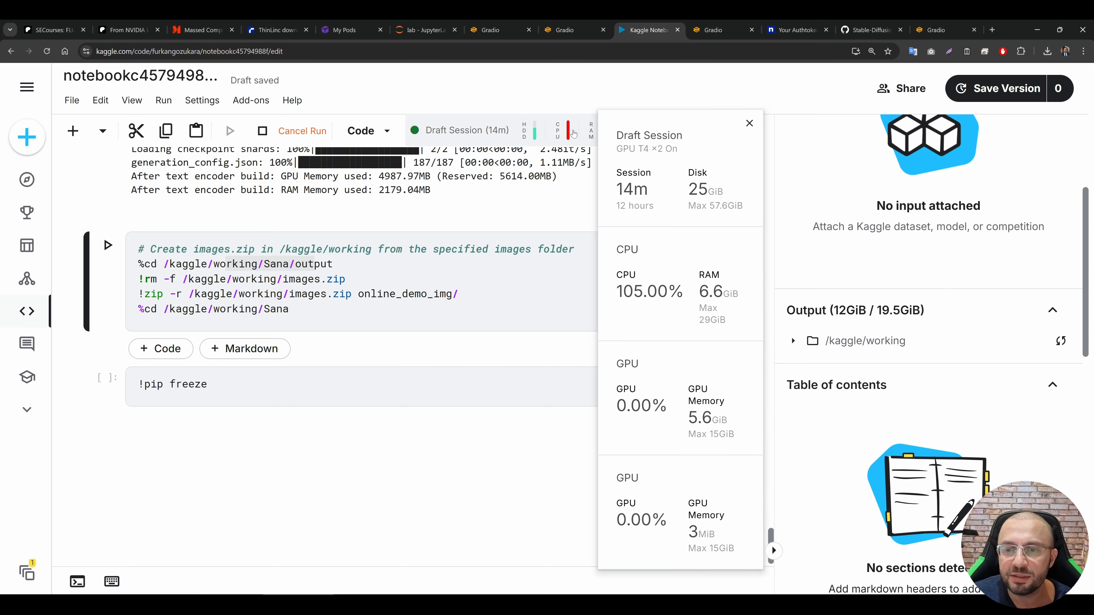
scroll(642, 156, "up", 2)
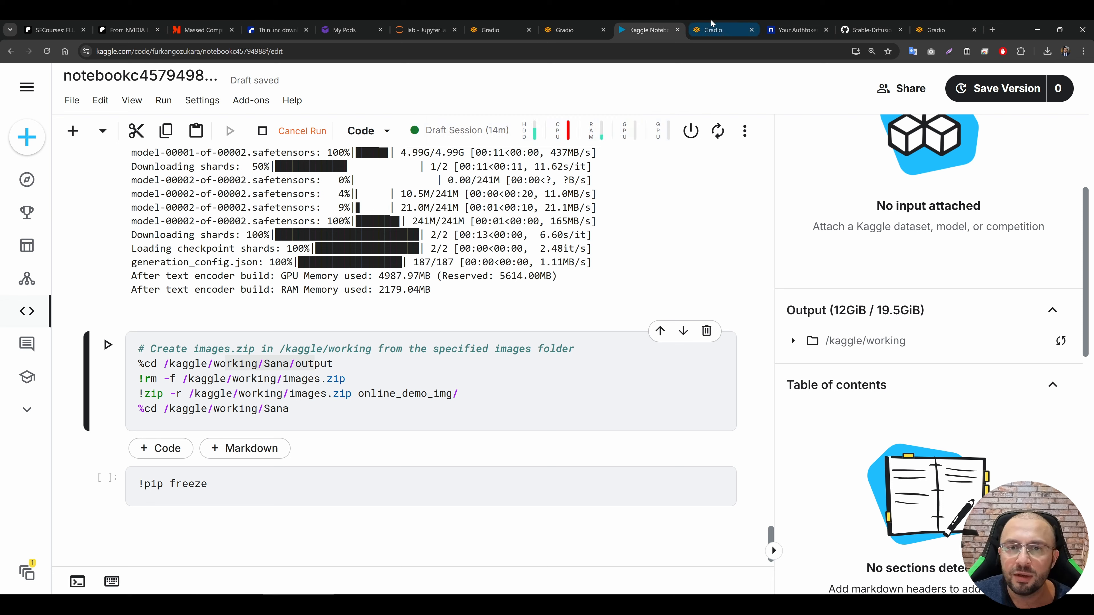
Step: Return to the Sana app, enlarge the generated car image and download it
key("ctrl+Tab")
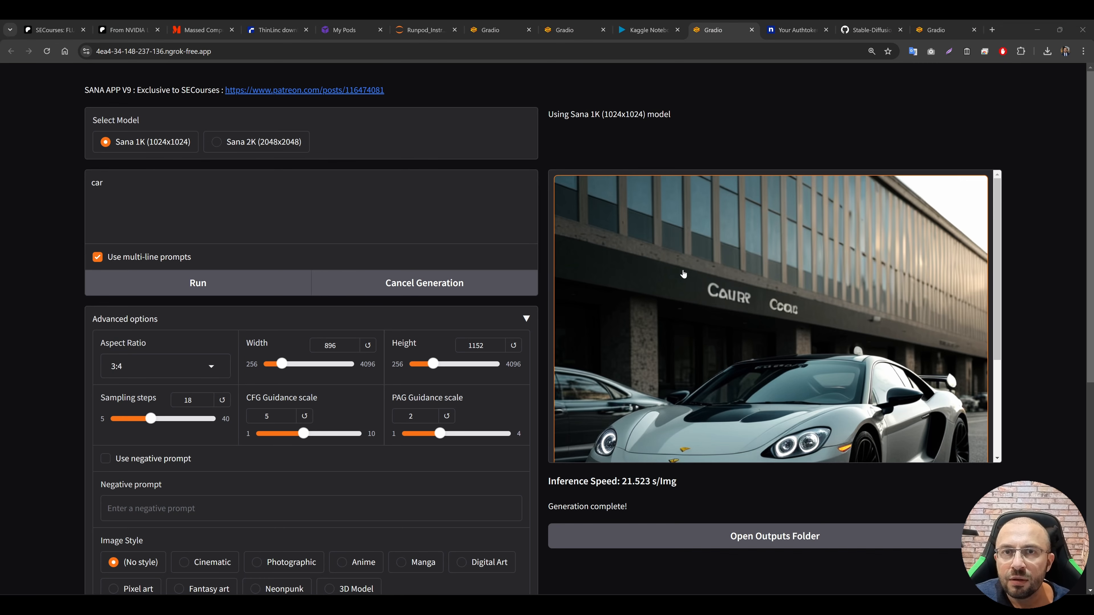
left_click(698, 274)
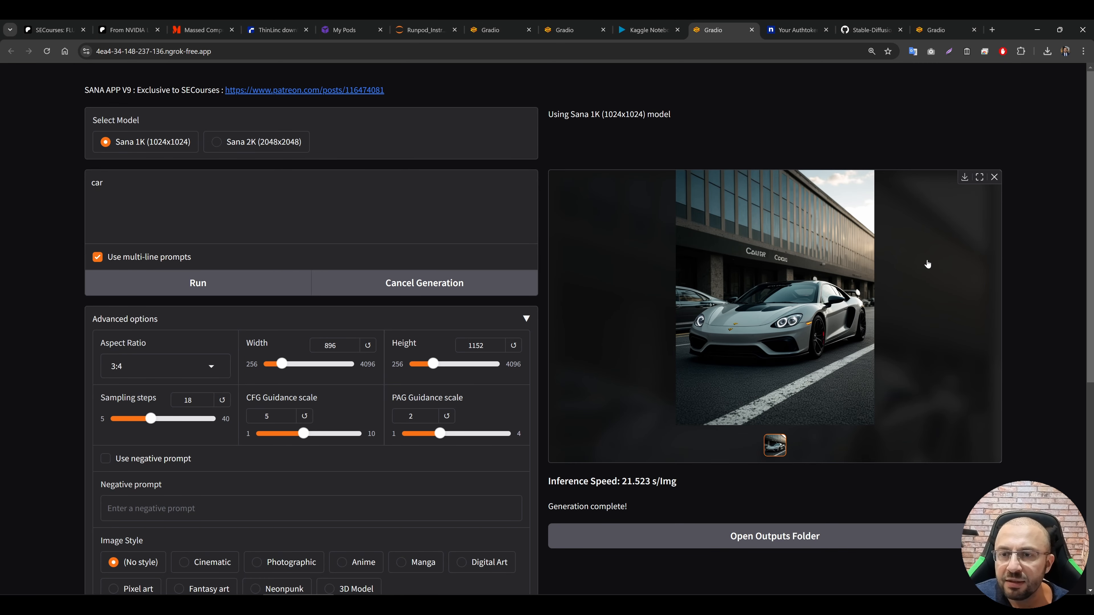
left_click(965, 178)
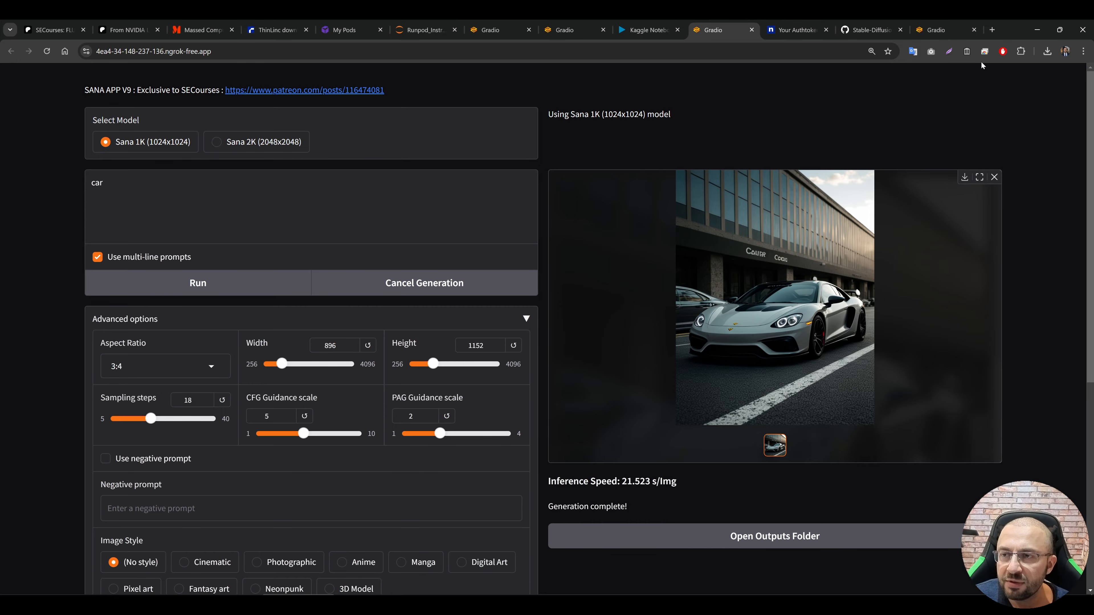
Step: Stop the running app cell in the Kaggle notebook and run the cell that creates images.zip from the generated images
left_click(643, 26)
scroll(439, 237, "down", 10)
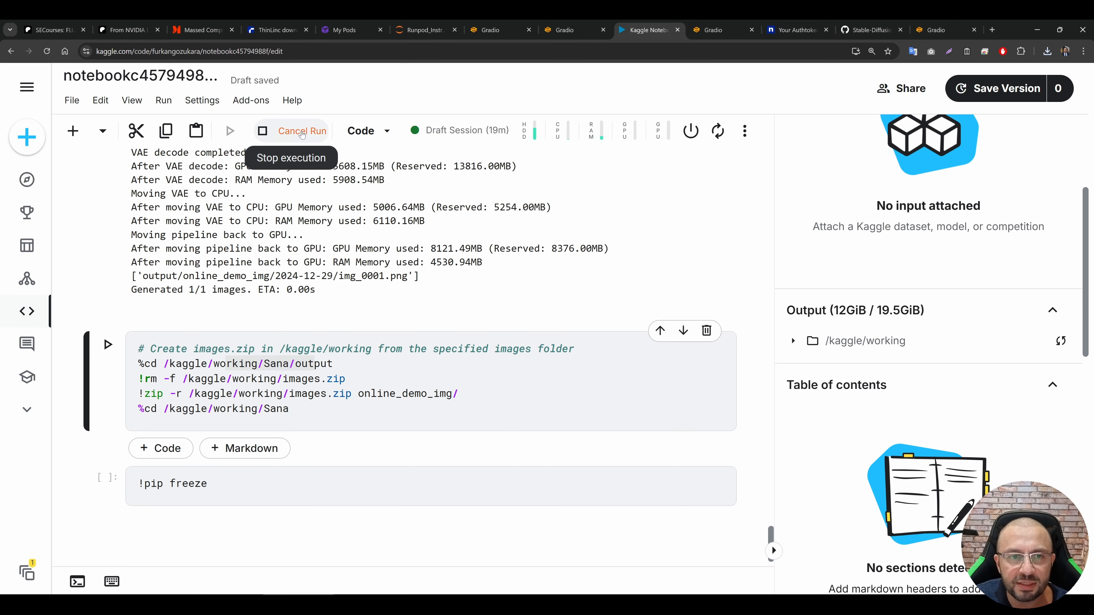
left_click(302, 132)
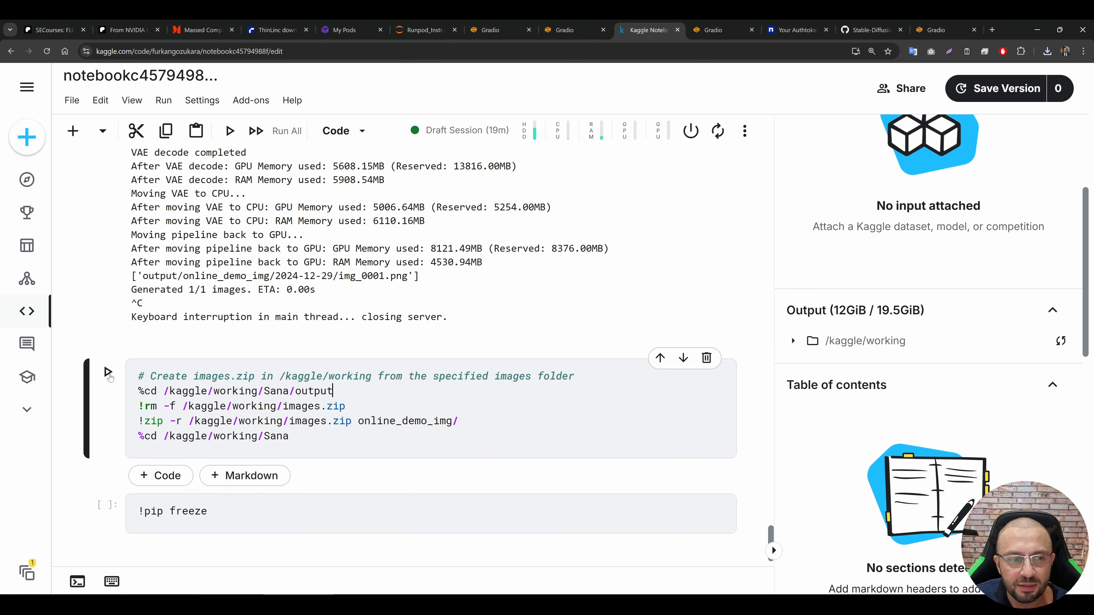
left_click(108, 372)
scroll(315, 373, "down", 3)
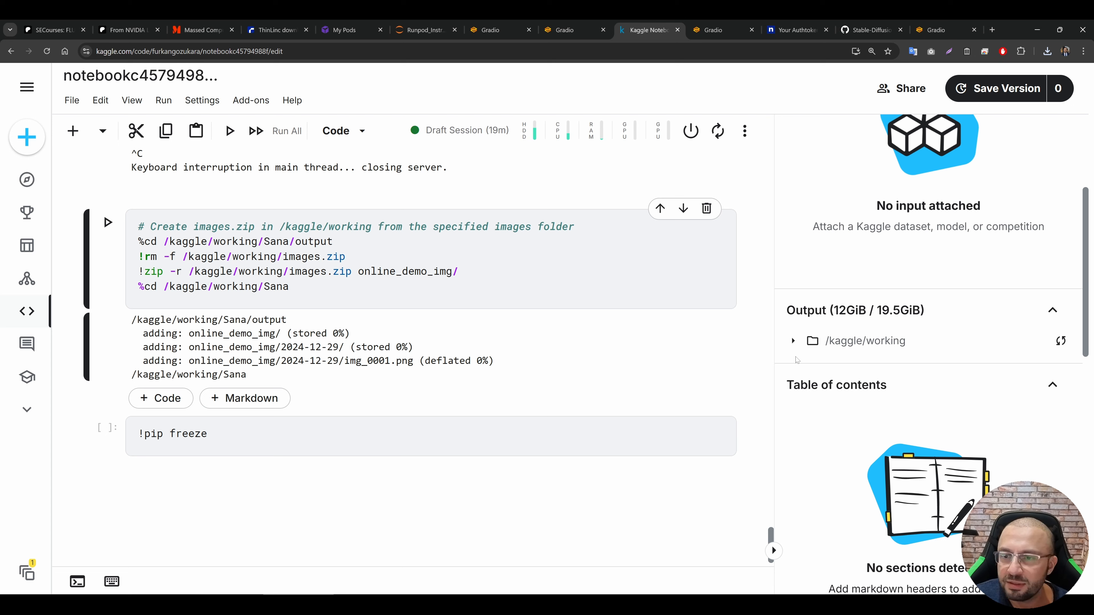
Step: Expand the /kaggle/working output folder and download images.zip
left_click(793, 340)
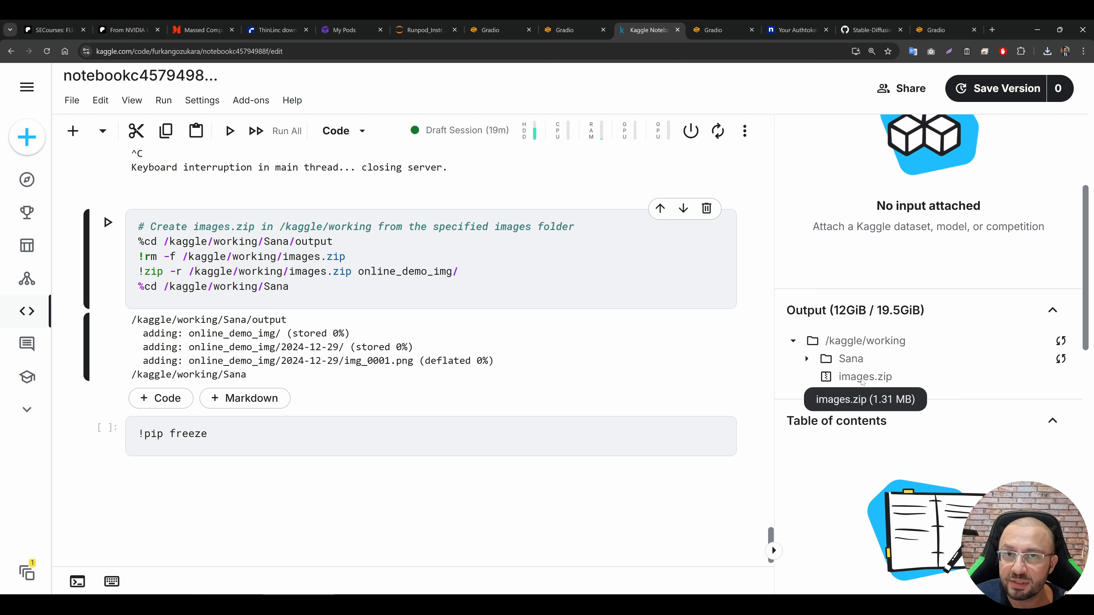
left_click(1061, 377)
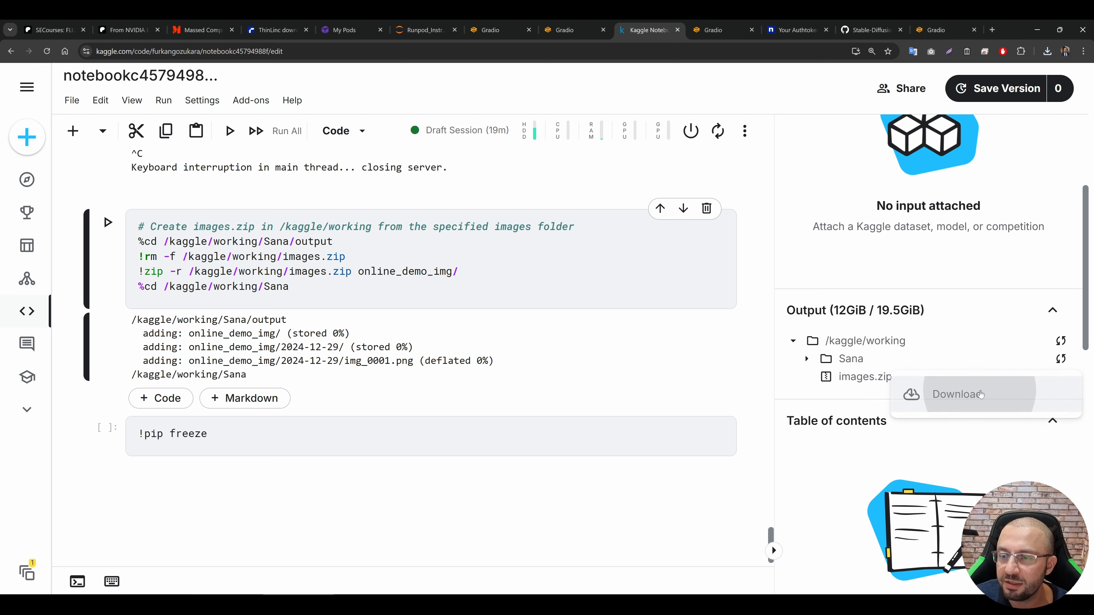
left_click(979, 394)
Step: Clear the outputs of all cells in the notebook
scroll(583, 310, "up", 2)
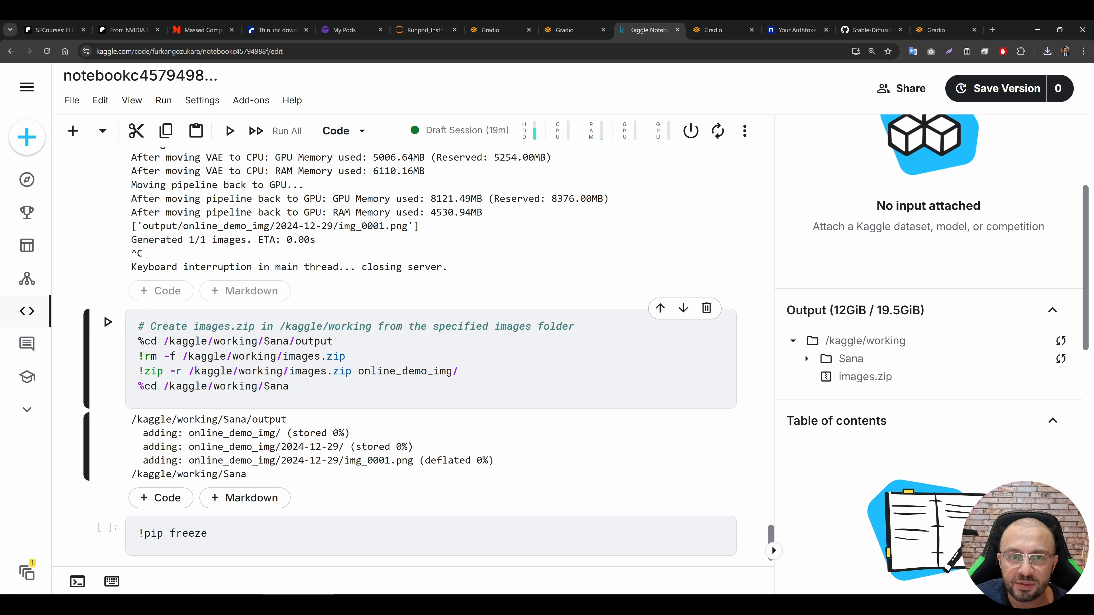
right_click(492, 268)
scroll(512, 397, "down", 6)
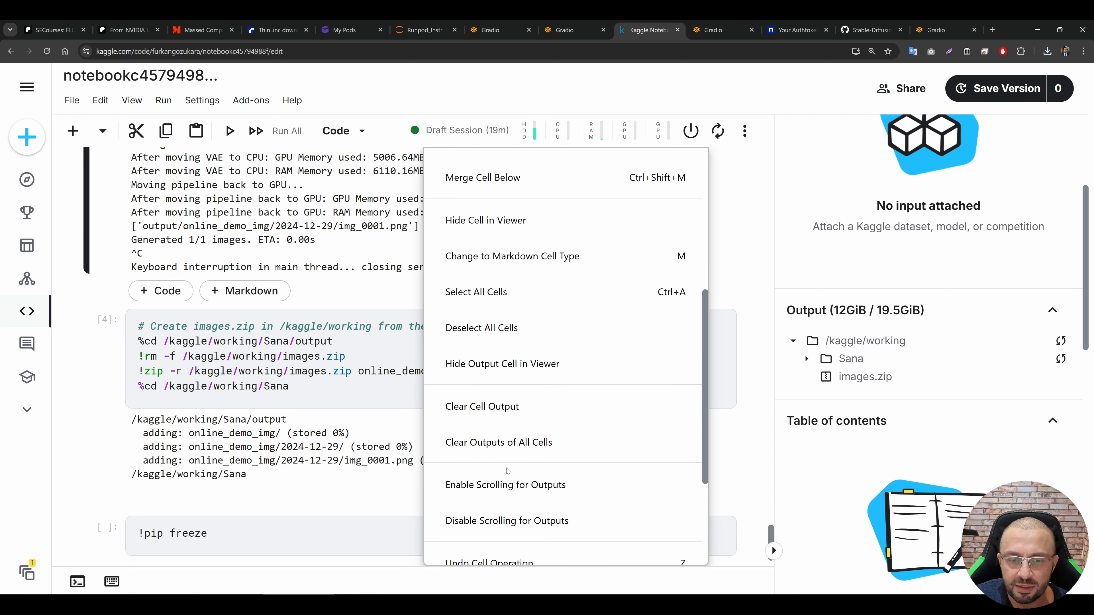
left_click(505, 442)
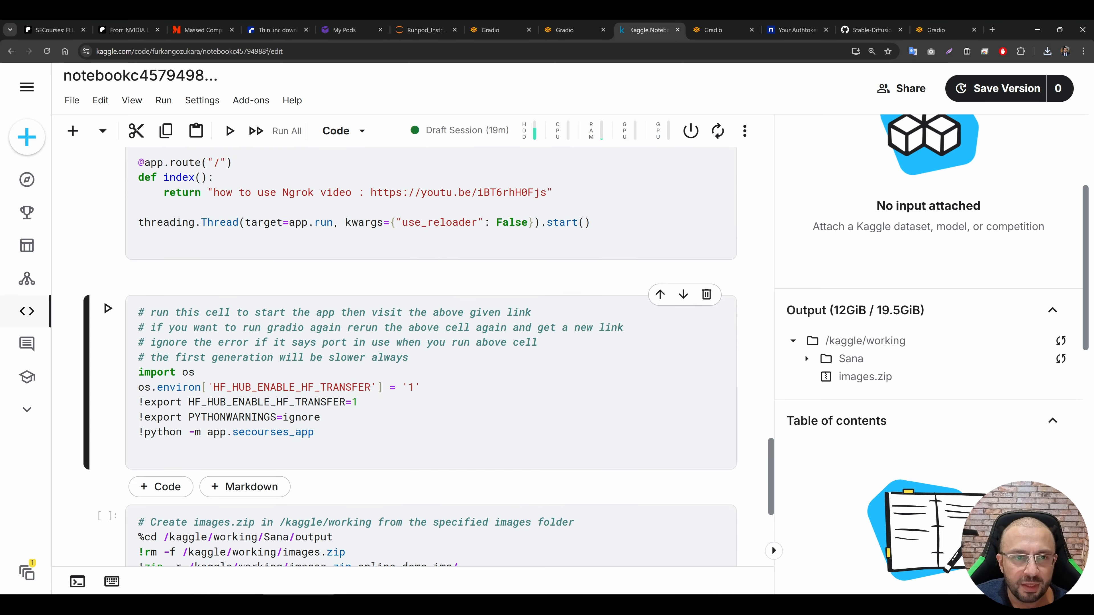
Step: Run the ngrok cell again and open the newly generated ngrok-free.app tunnel link in a new browser tab
scroll(430, 358, "up", 5)
scroll(232, 387, "up", 3)
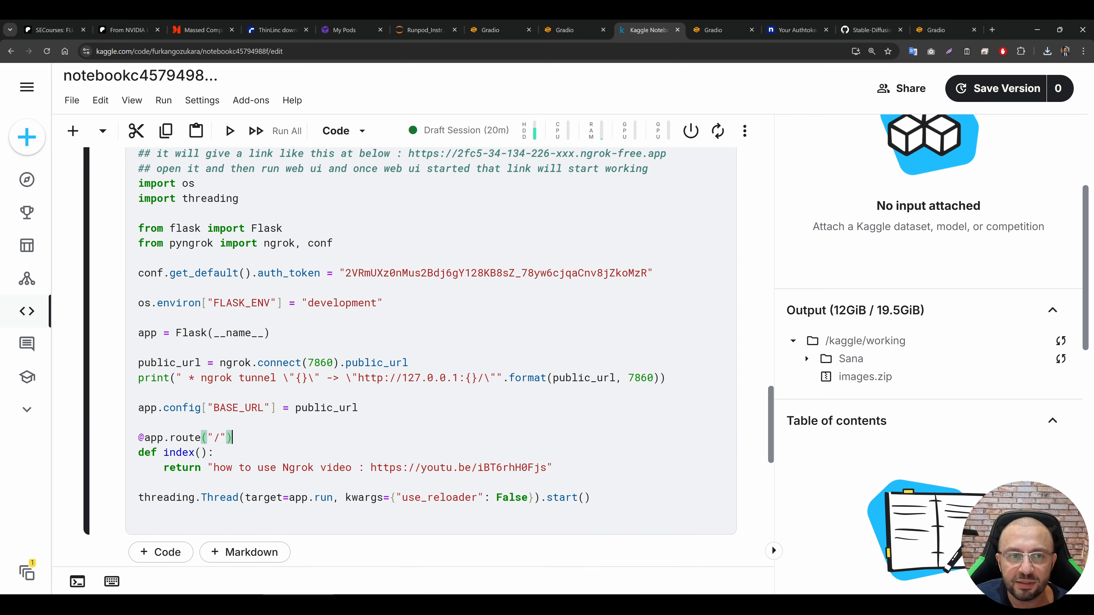
left_click(229, 131)
scroll(302, 302, "down", 6)
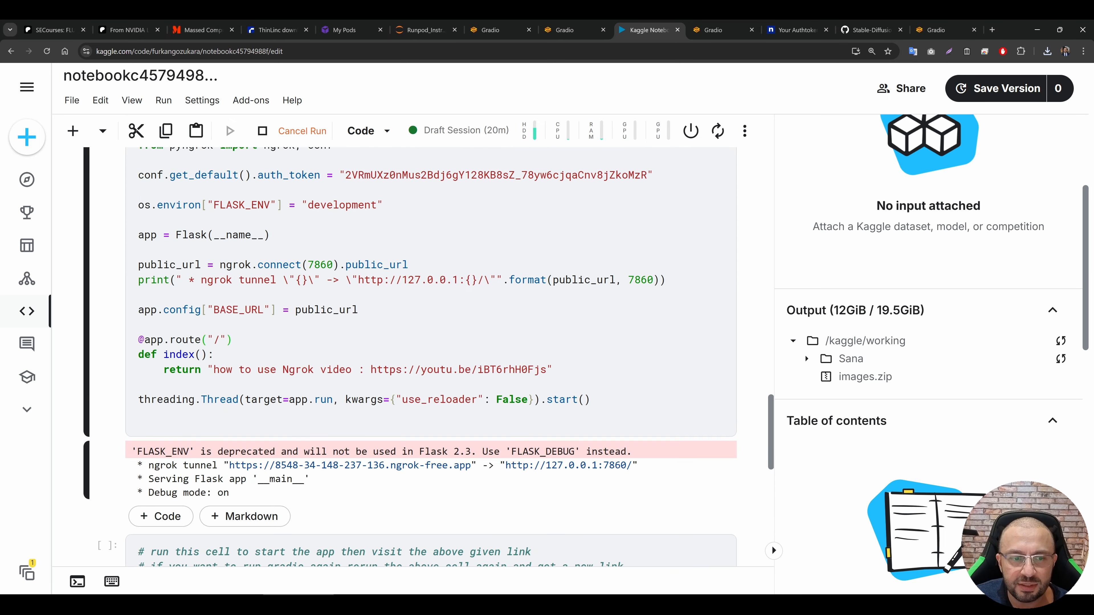
left_click(331, 317, "ctrl")
scroll(332, 318, "down", 3)
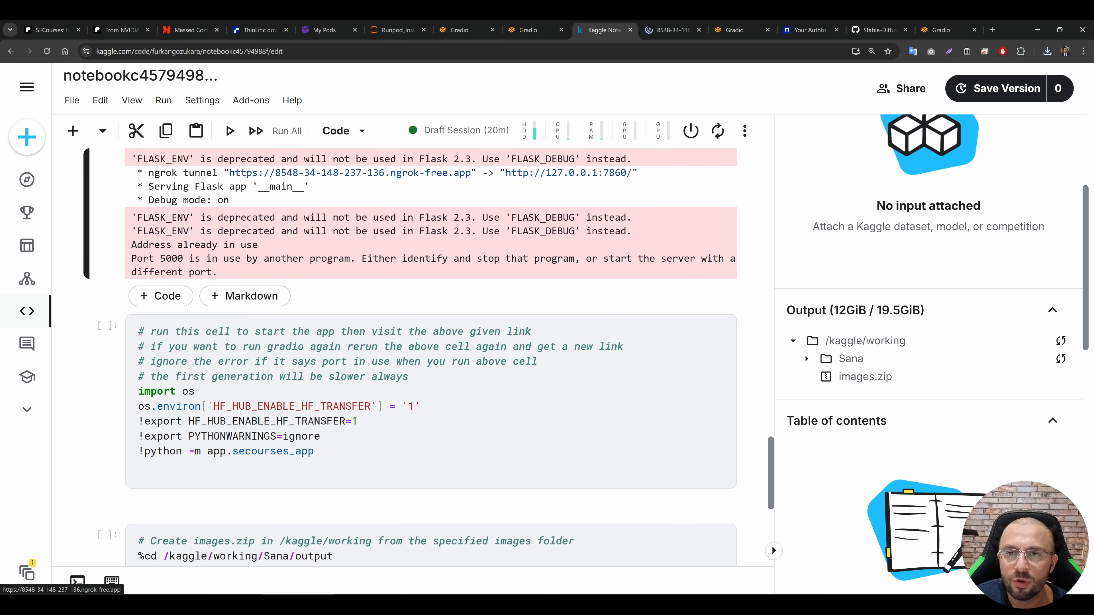
left_click(672, 30)
Step: Go back to the Kaggle notebook and rerun the python -m app.secourses_app cell to restart the app
left_click(611, 24)
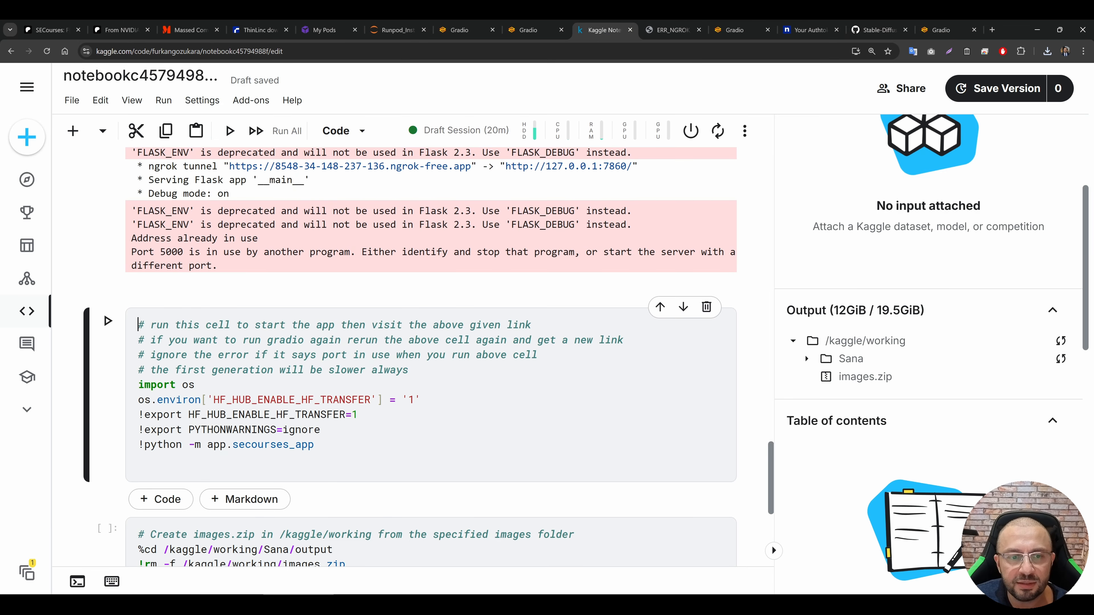
left_click(107, 320)
scroll(107, 319, "down", 2)
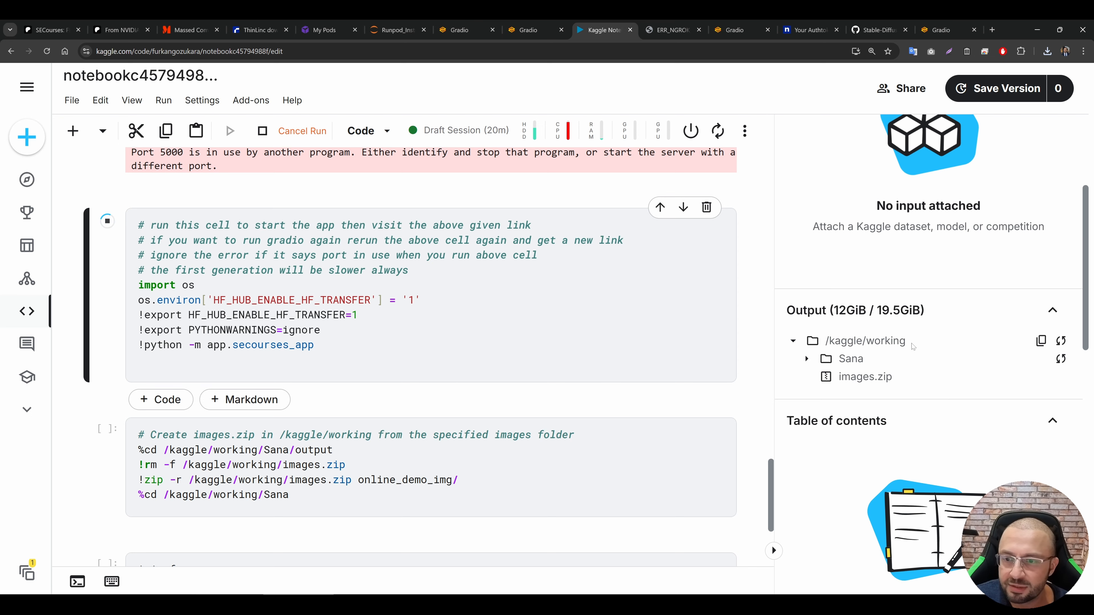
Step: Check the GPU T4 x2 quota and its reset date in the notebook's session options
scroll(834, 350, "down", 12)
scroll(835, 350, "up", 5)
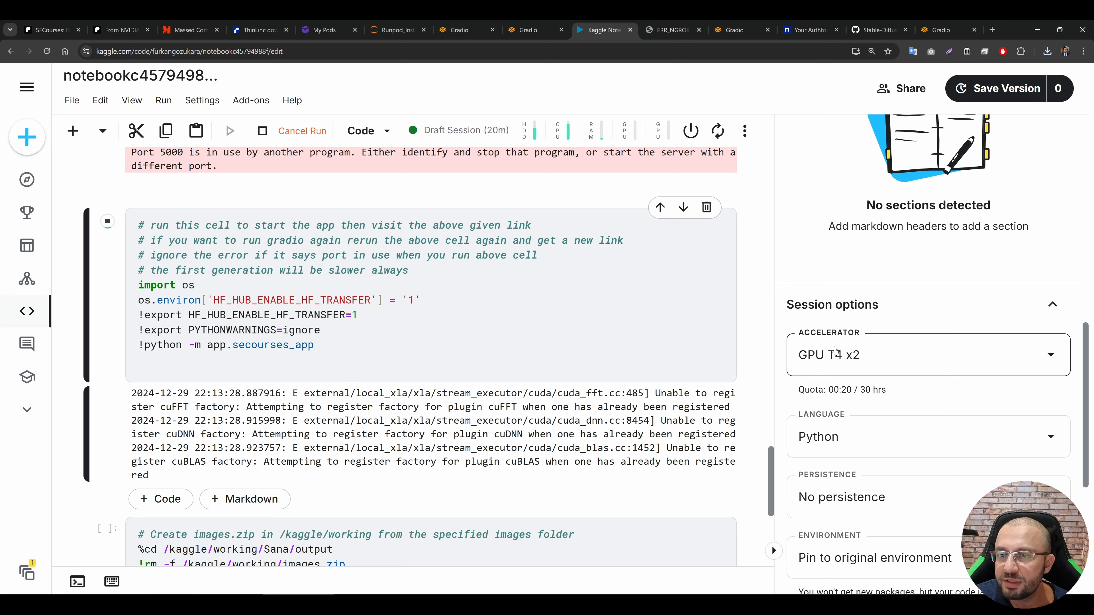
mouse_move(842, 390)
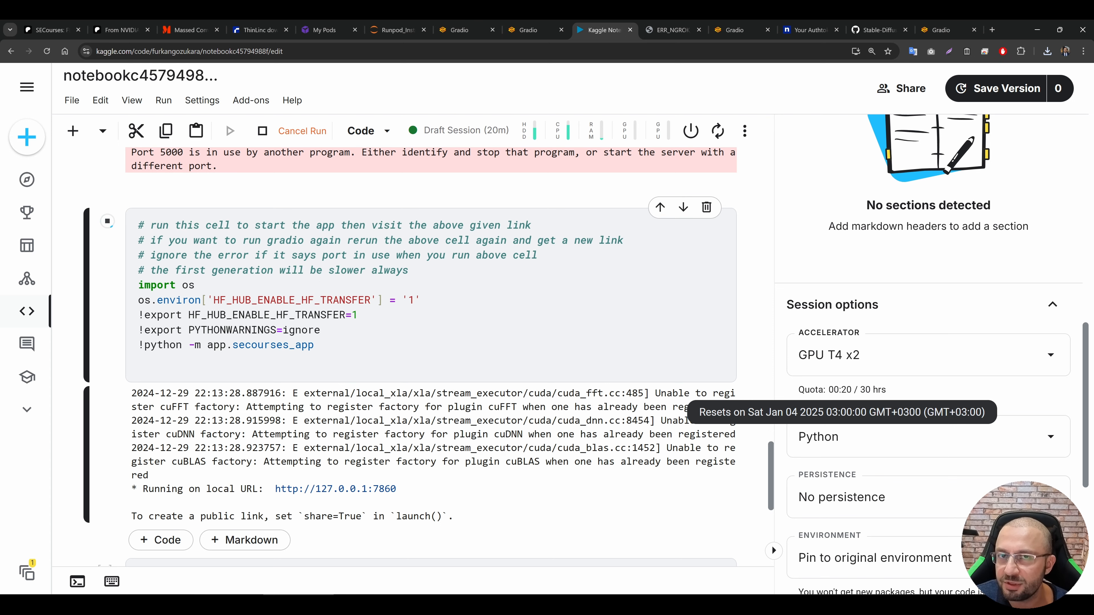
Step: Check the restarted app's local URL in the cell output and load the app in the new ngrok tunnel tab
scroll(431, 345, "down", 2)
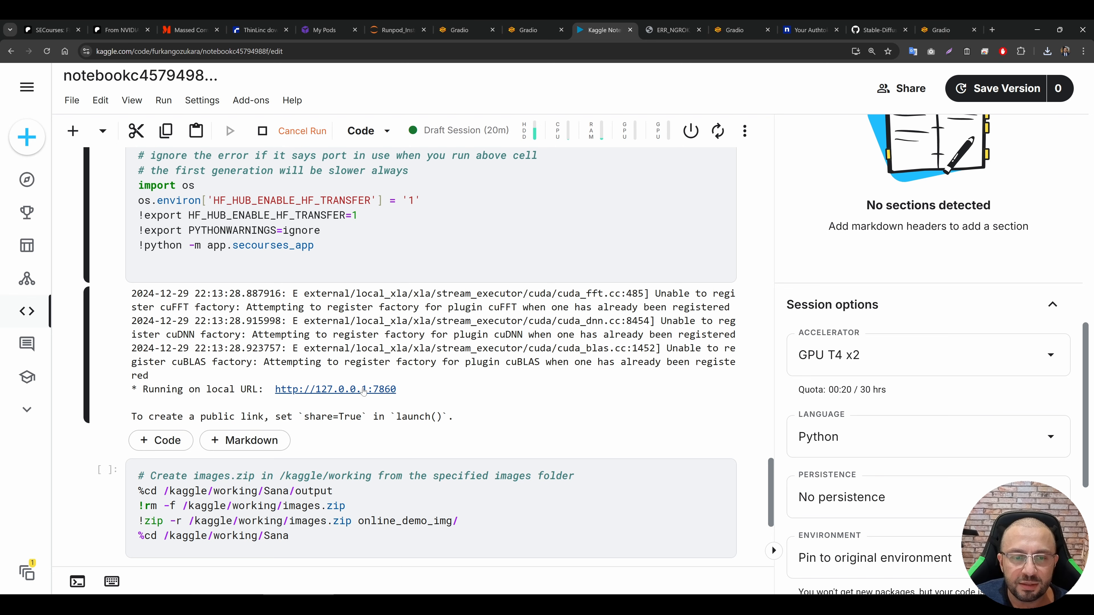
left_click(674, 29)
left_click(604, 30)
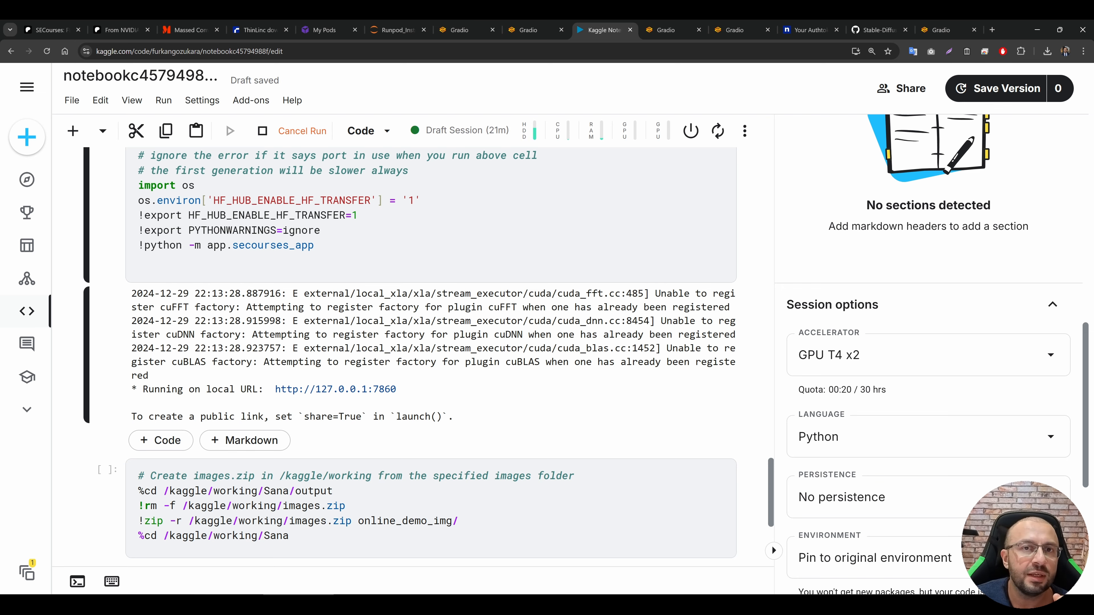
Step: Stop the Kaggle notebook's draft session
key("ctrl+Tab")
key("ctrl+shift+Tab")
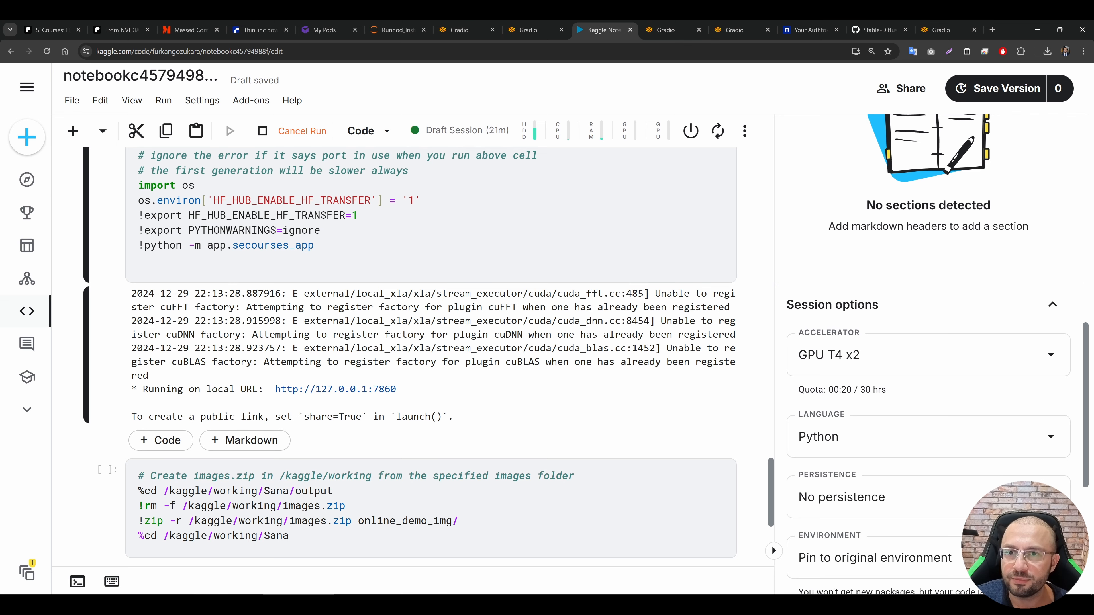
left_click(690, 131)
Step: Switch to the Patreon post of the Sana installers and open the Patreon exclusive posts index in a new tab
key("ctrl+2")
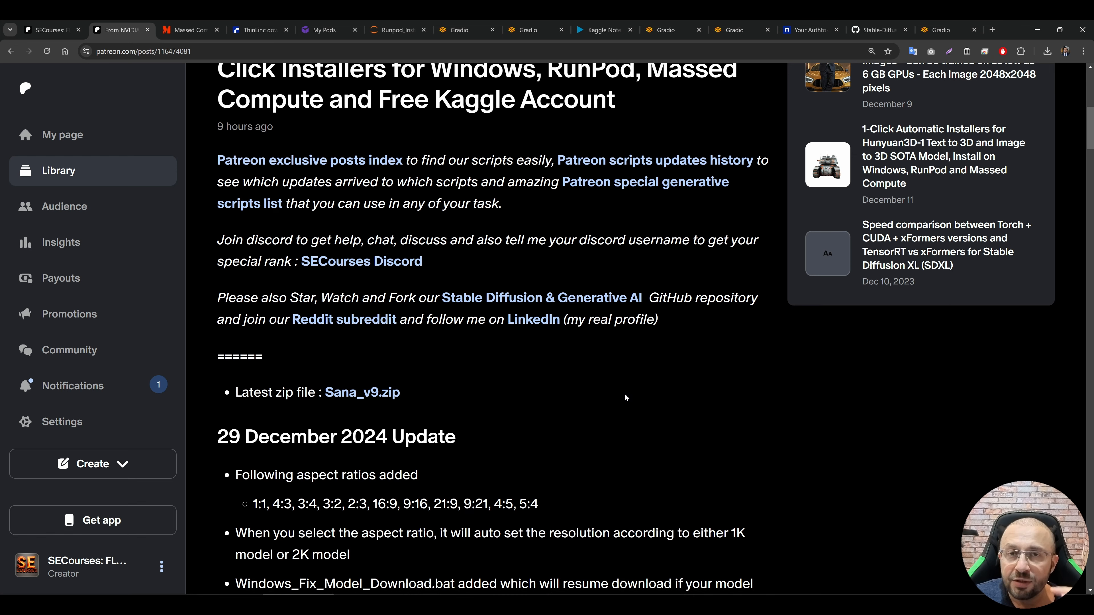
middle_click(313, 162)
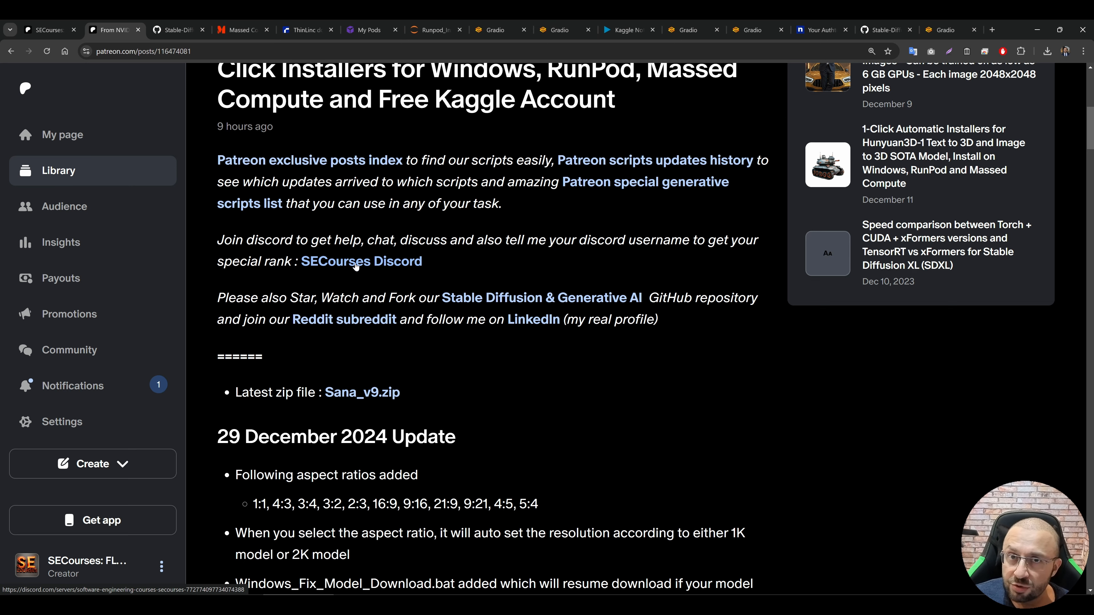
Step: Open the Stable Diffusion & Generative AI GitHub repository linked in the Patreon post in a new tab and switch to it
scroll(366, 261, "down", 1)
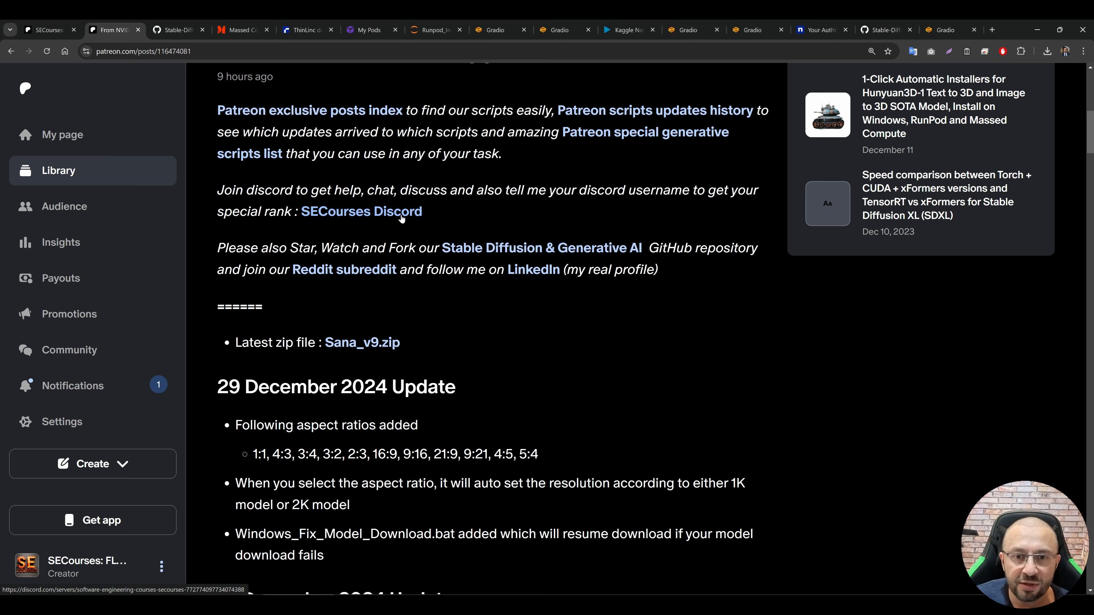
scroll(470, 254, "down", 1)
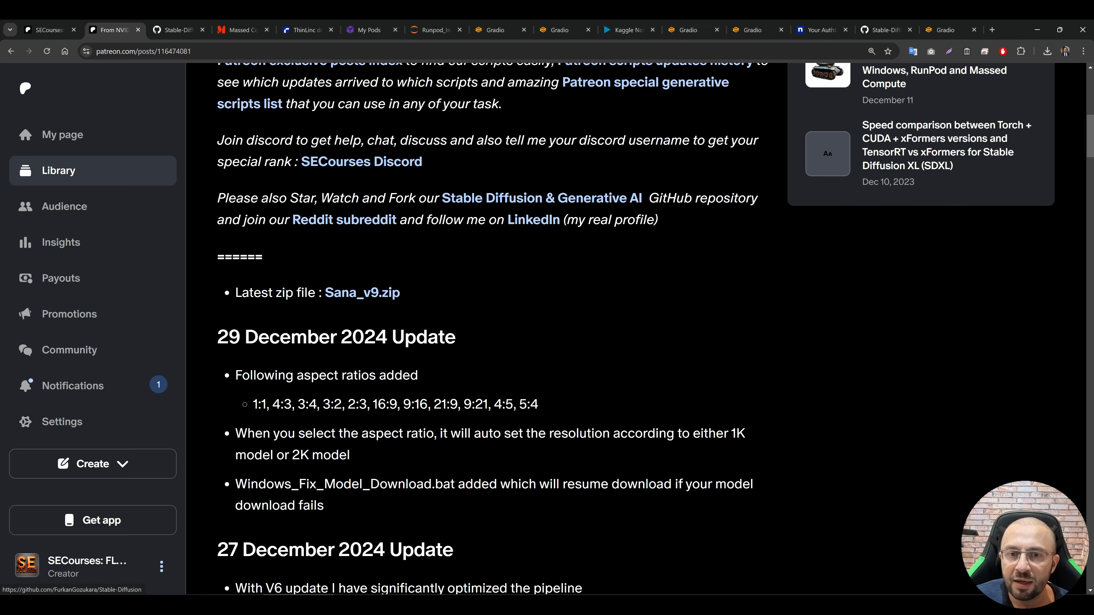
middle_click(493, 202)
left_click_drag(249, 26, 203, 35)
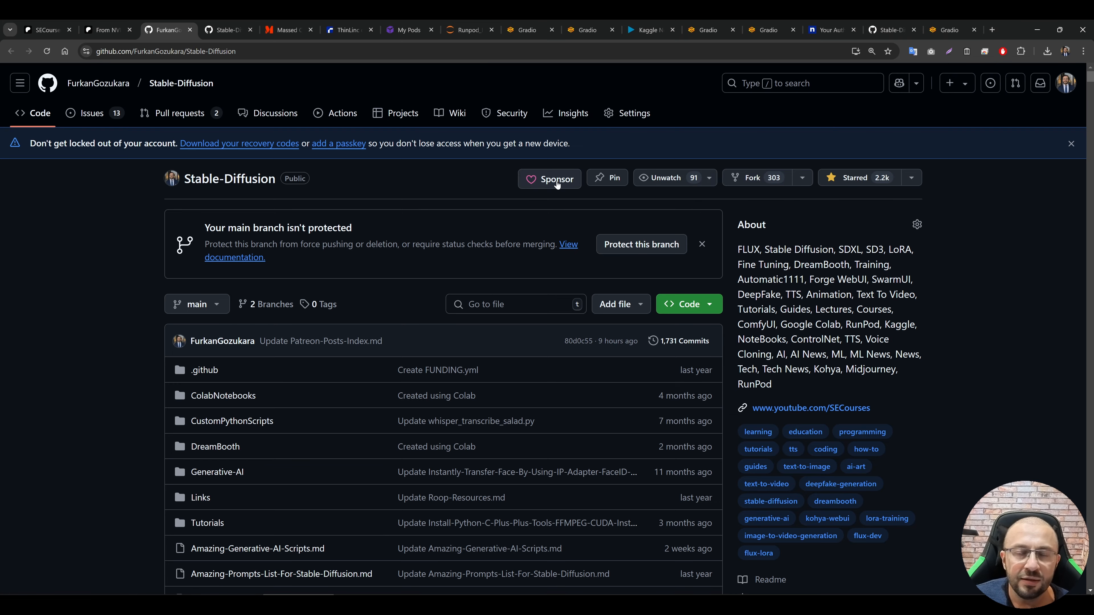
Step: Look through the repository's README and its list of tutorial videos down to the last entry
scroll(576, 304, "down", 15)
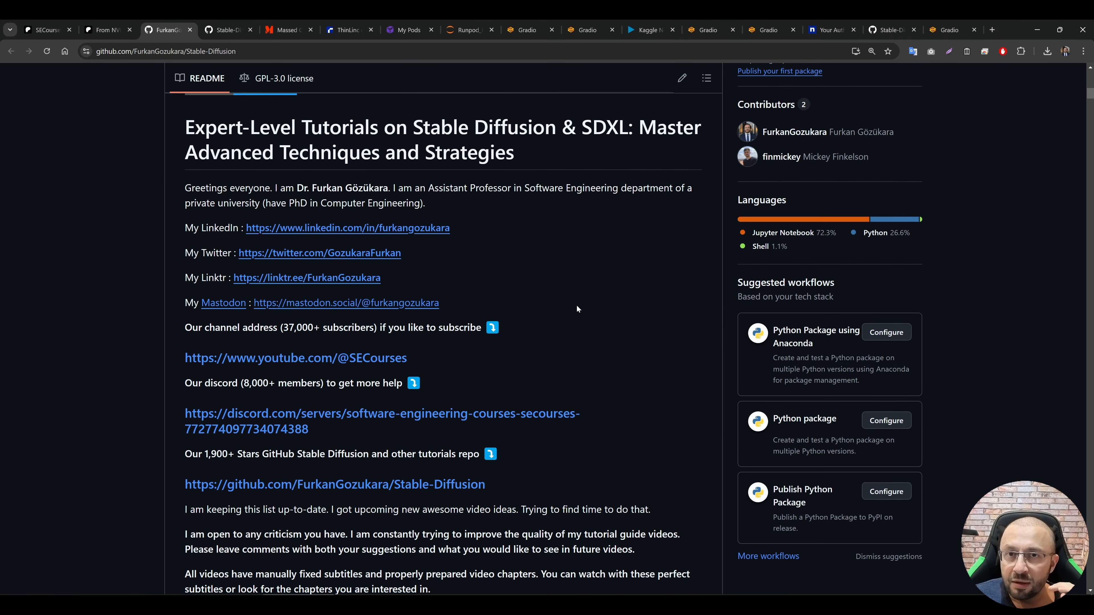
scroll(563, 367, "down", 8)
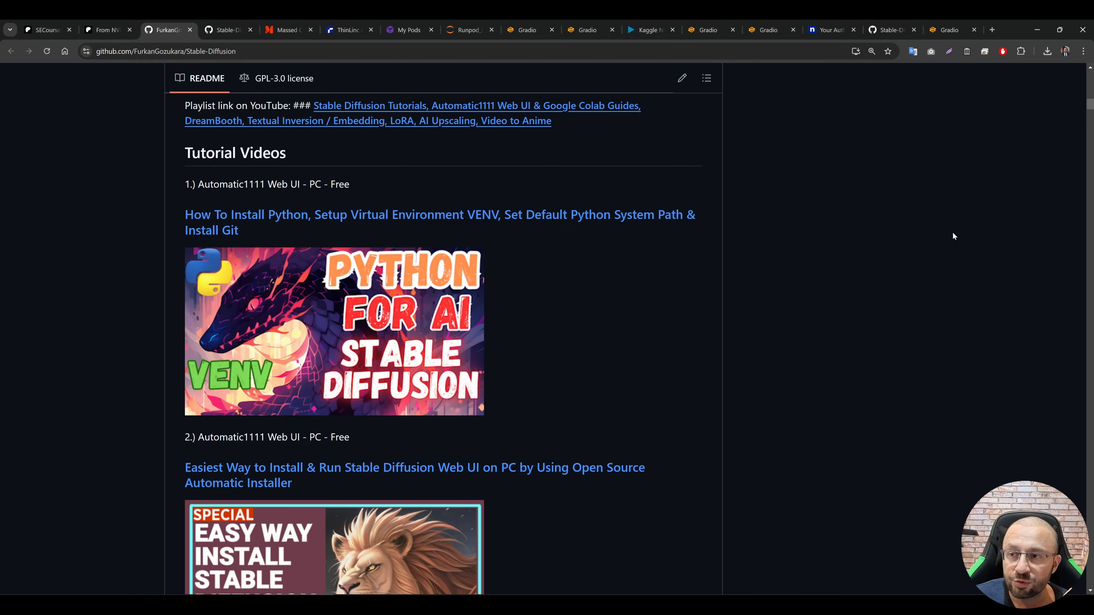
left_click_drag(1090, 103, 1083, 586)
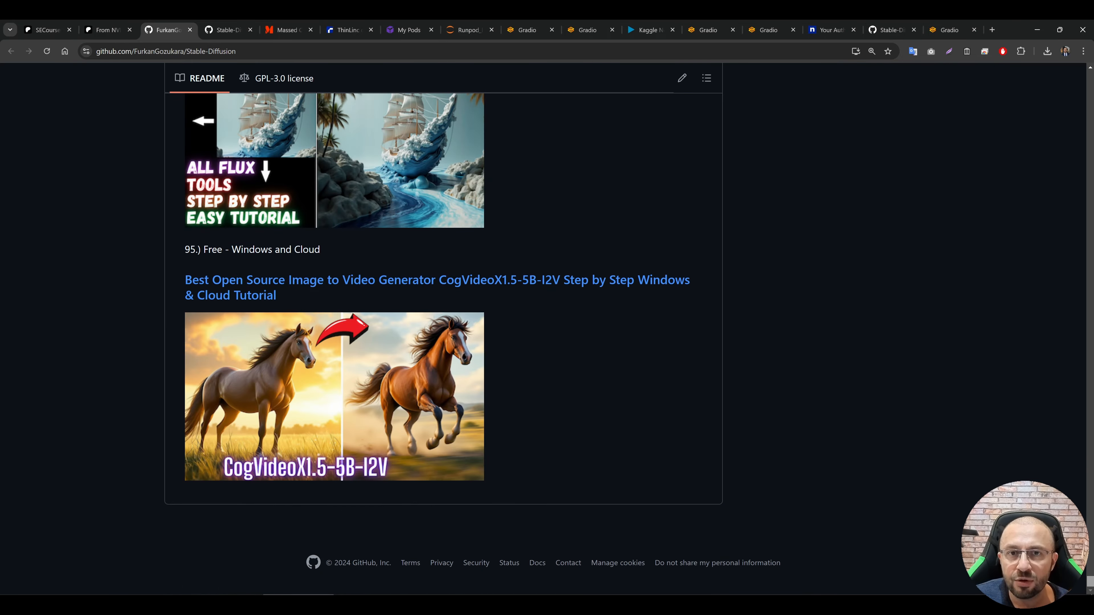
Step: Open the Reddit subreddit linked in the Patreon post in a new tab, view it, and return to the post
key("ctrl+shift+Tab")
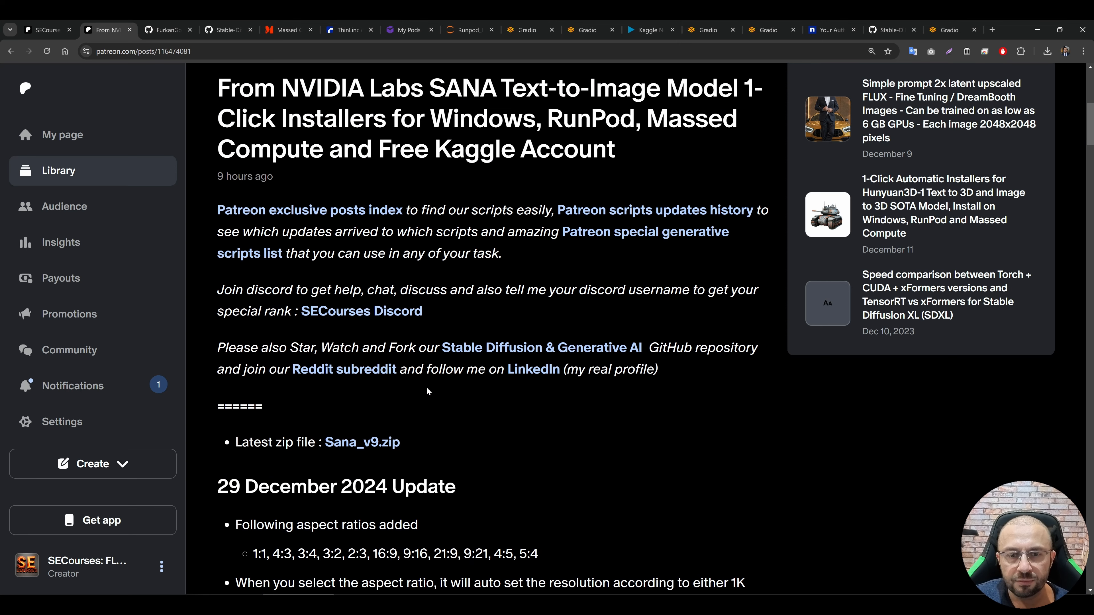
left_click(373, 373, "ctrl")
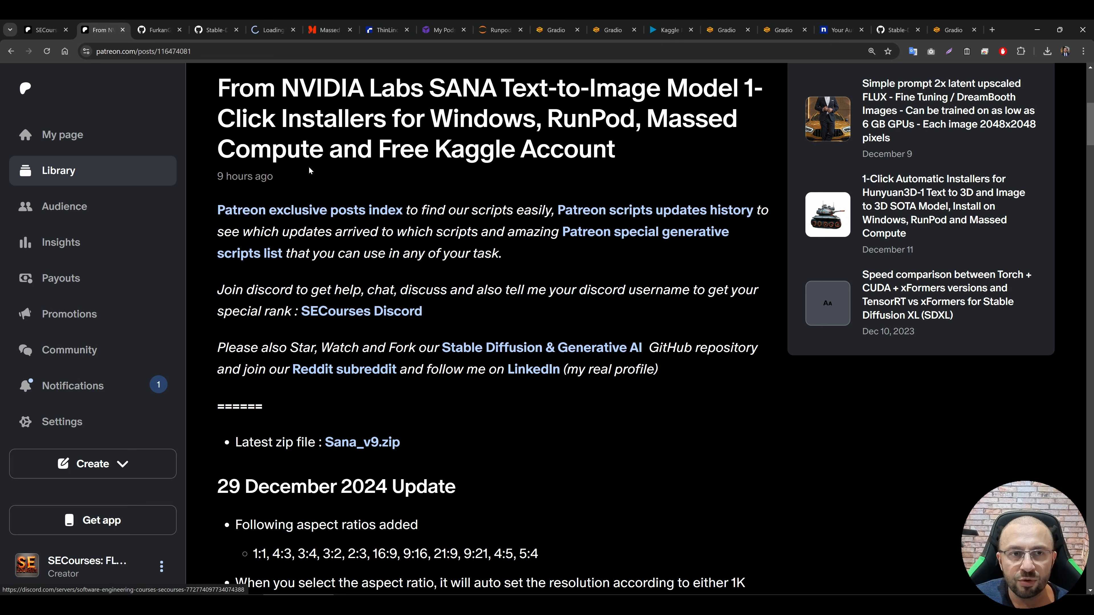
left_click(272, 27)
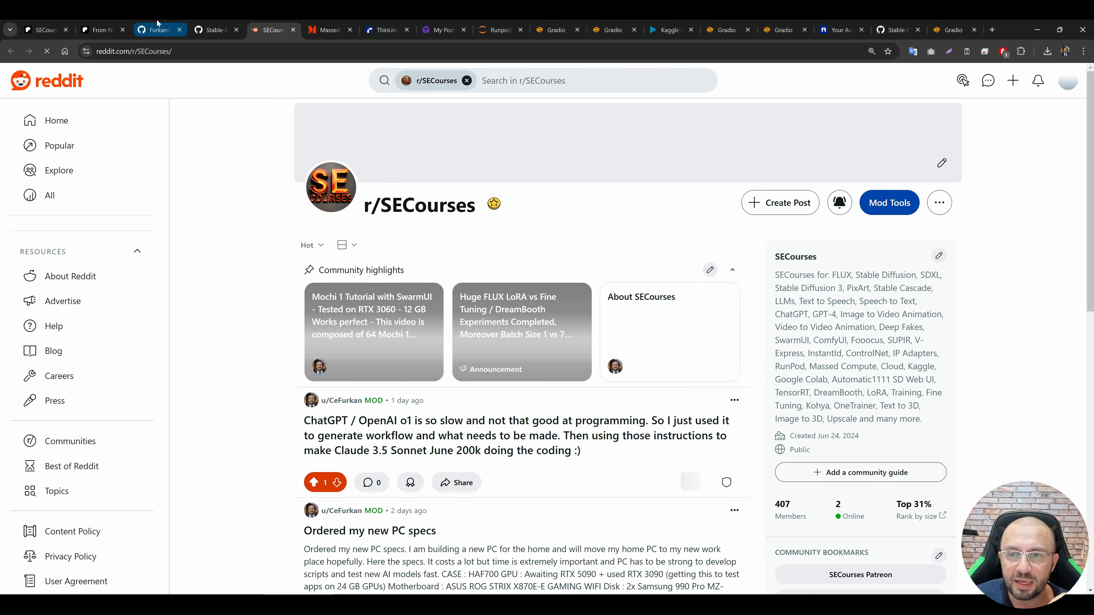
left_click(112, 25)
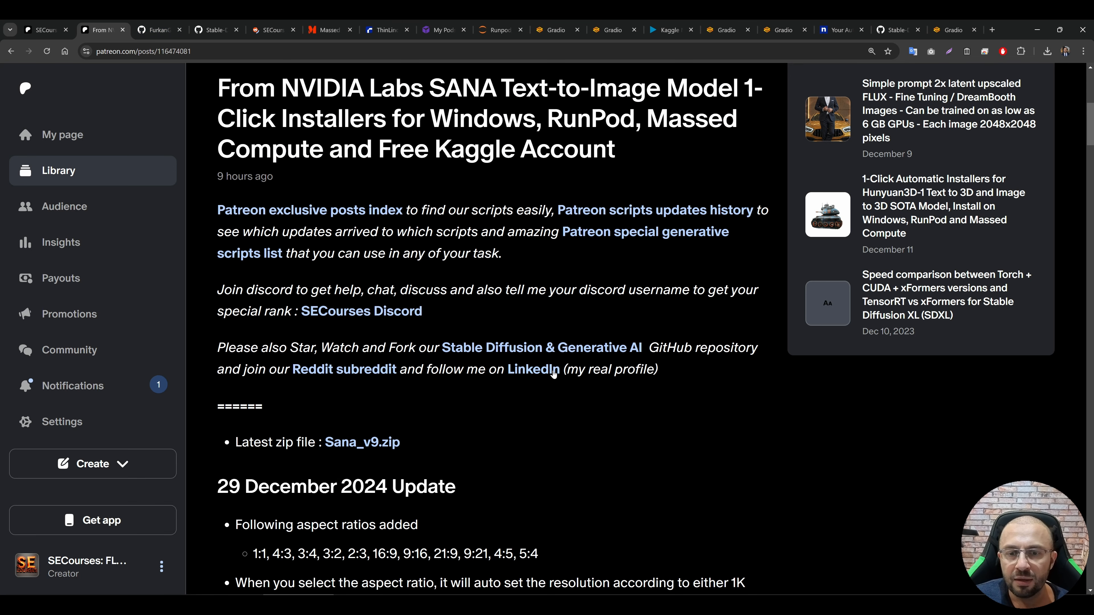